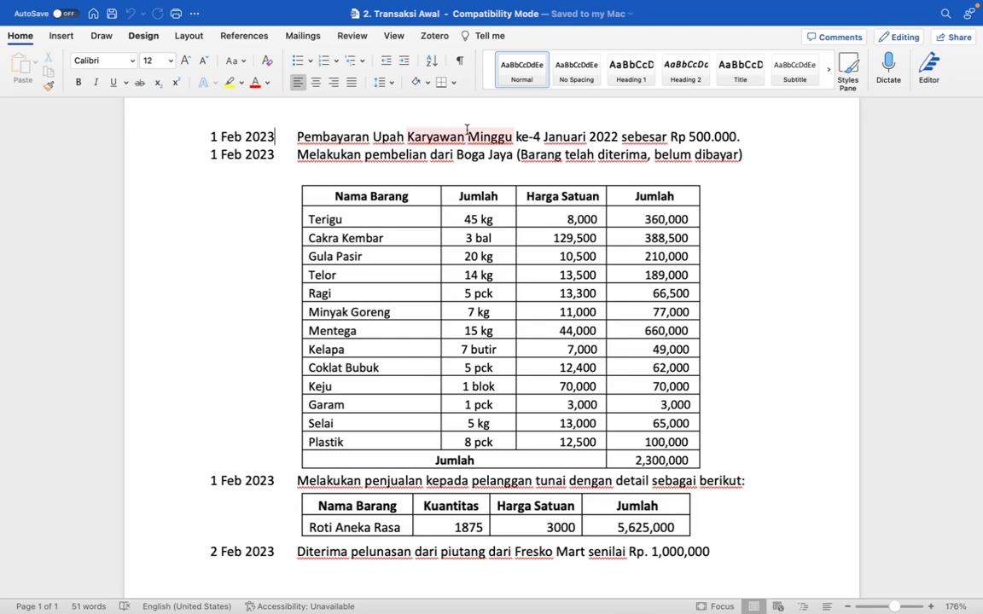
Review the 1 Feb 2023 wage payment transaction in the Word document alongside the Odoo home screen
key(ctrl+Right)
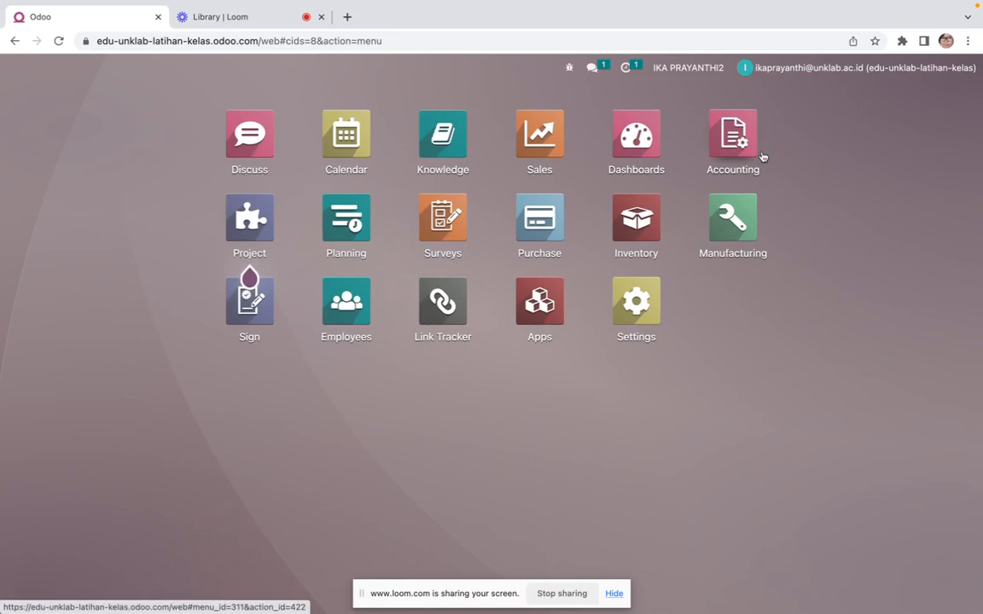
key(ctrl+Left)
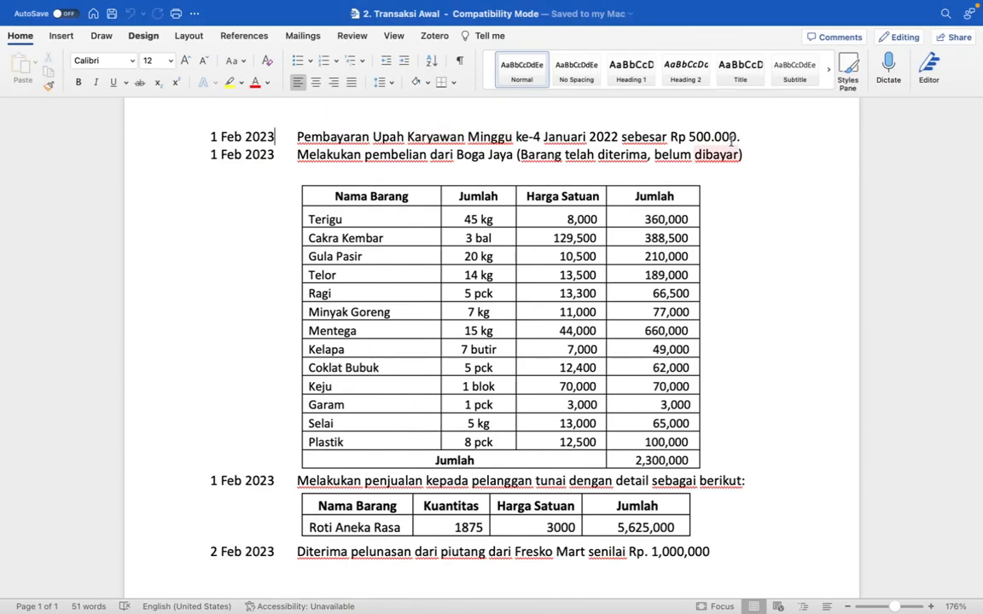
key(ctrl+Right)
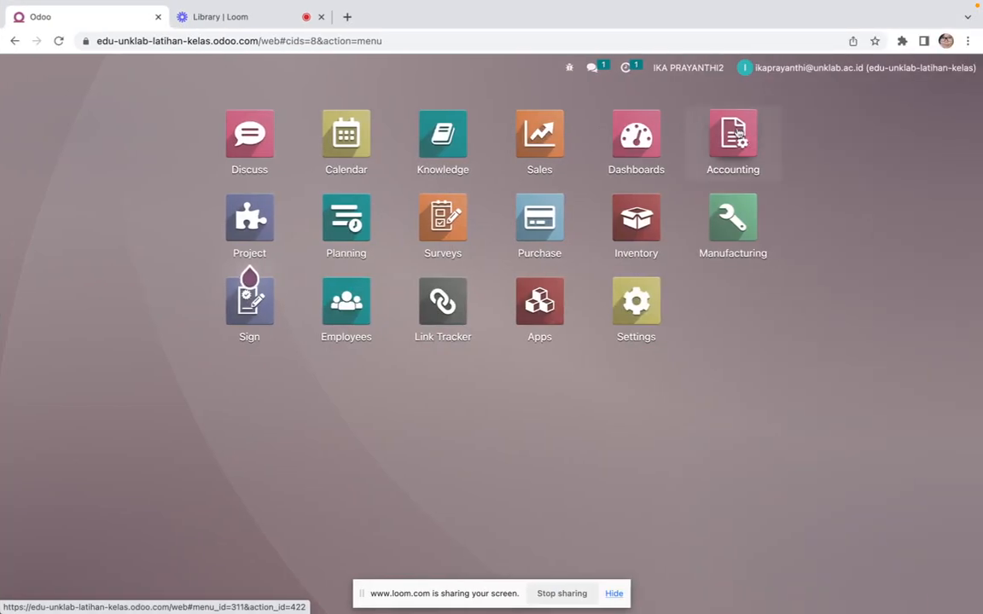
Open the Accounting app and view the Trial Balance report
click(739, 137)
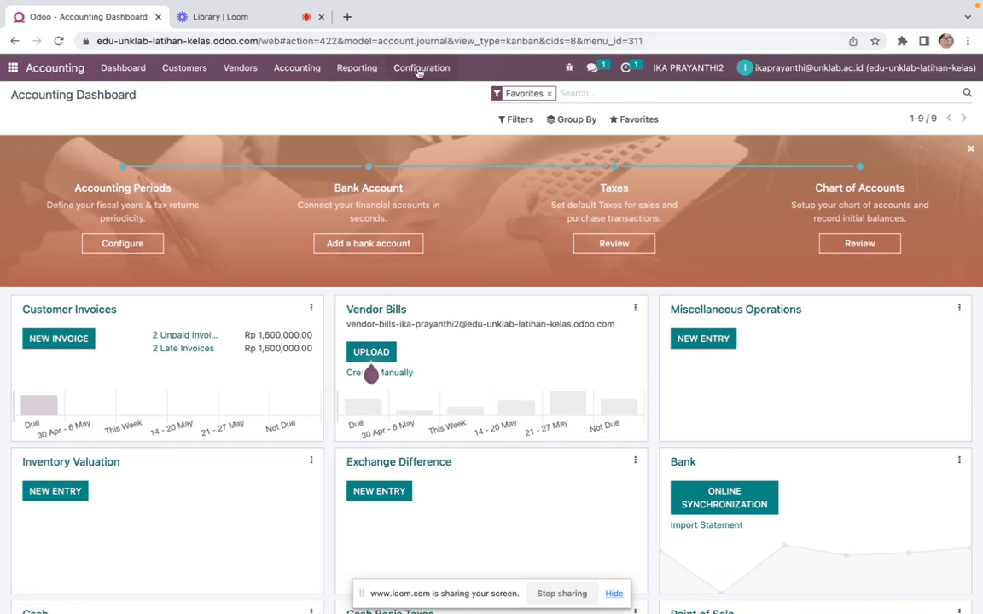
click(372, 70)
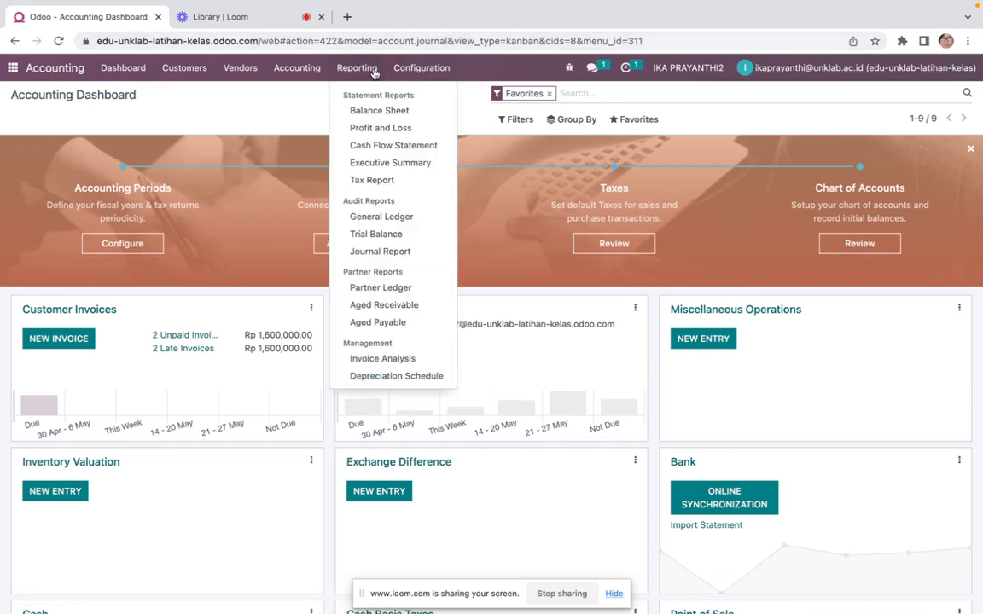
click(380, 233)
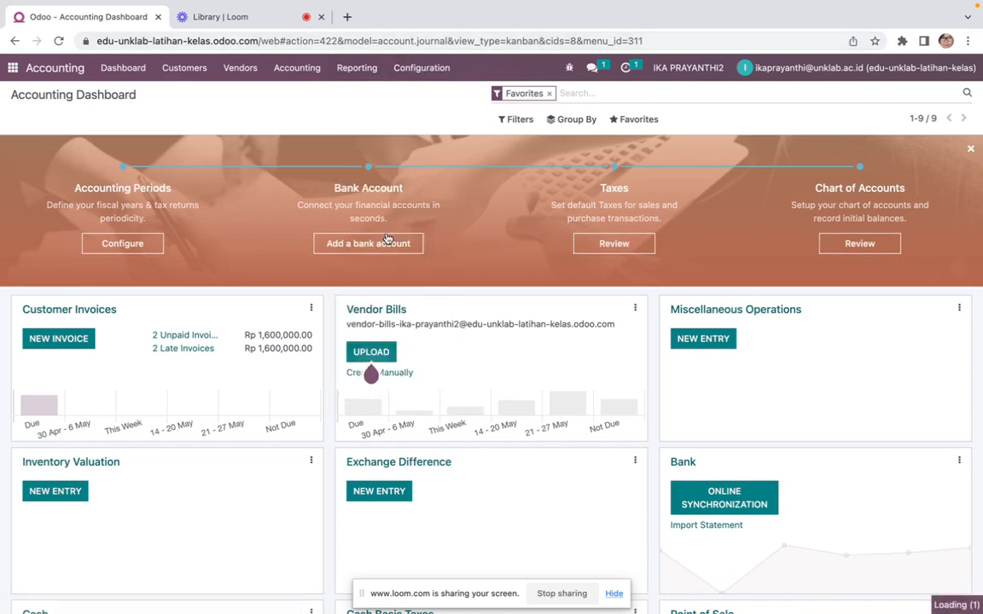
scroll(391, 345, down, 2)
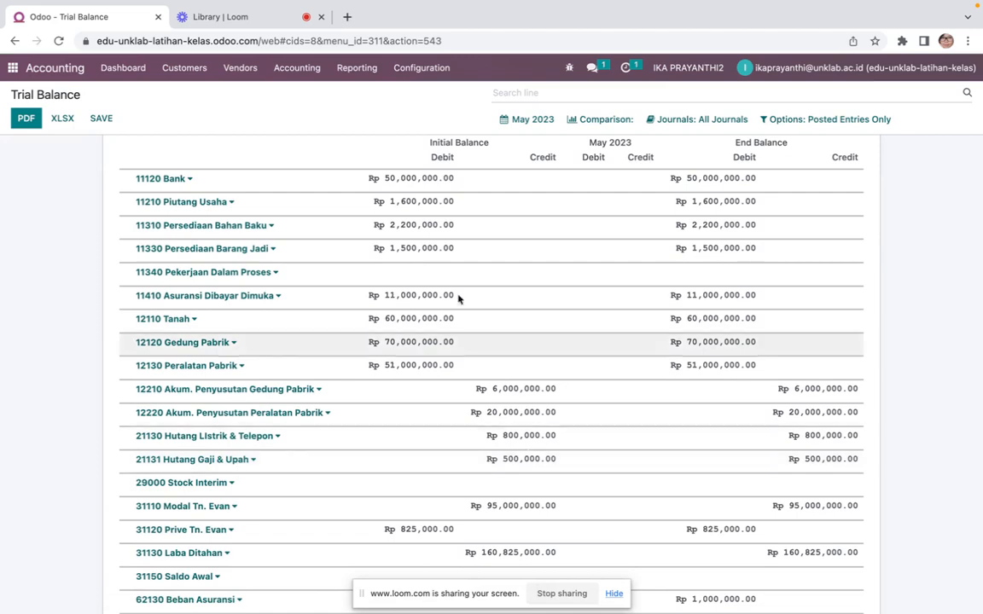
scroll(458, 296, up, 2)
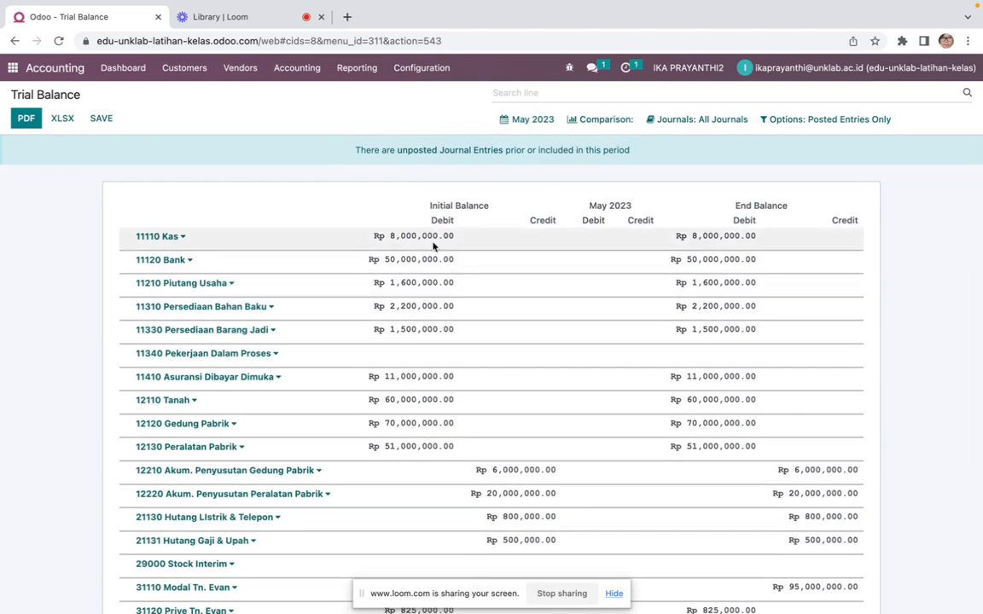
scroll(434, 246, down, 1)
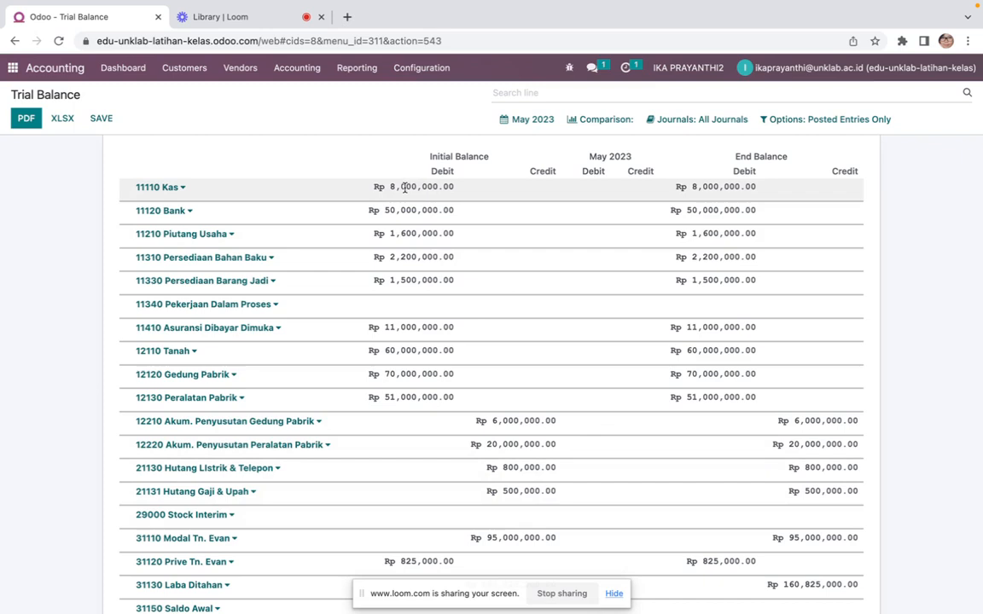
Return to the Accounting dashboard and open the Cash journal's bank reconciliation
click(306, 76)
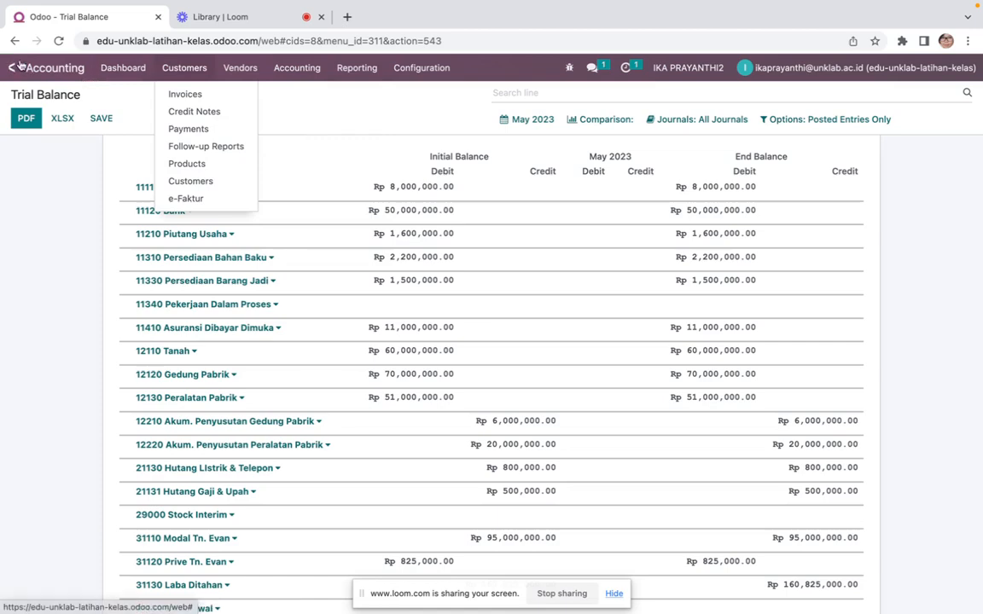
click(12, 67)
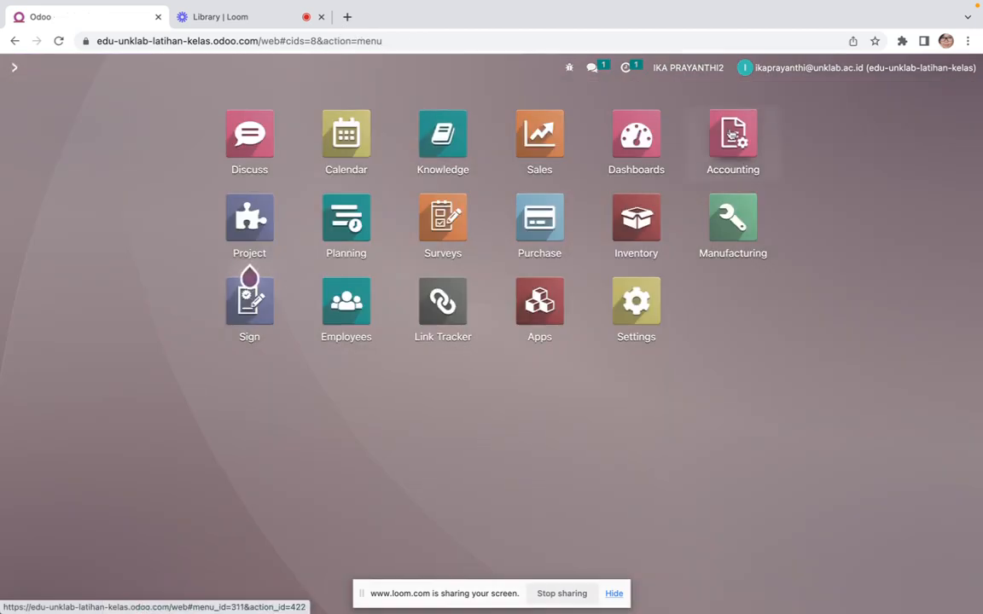
click(733, 134)
scroll(191, 427, down, 2)
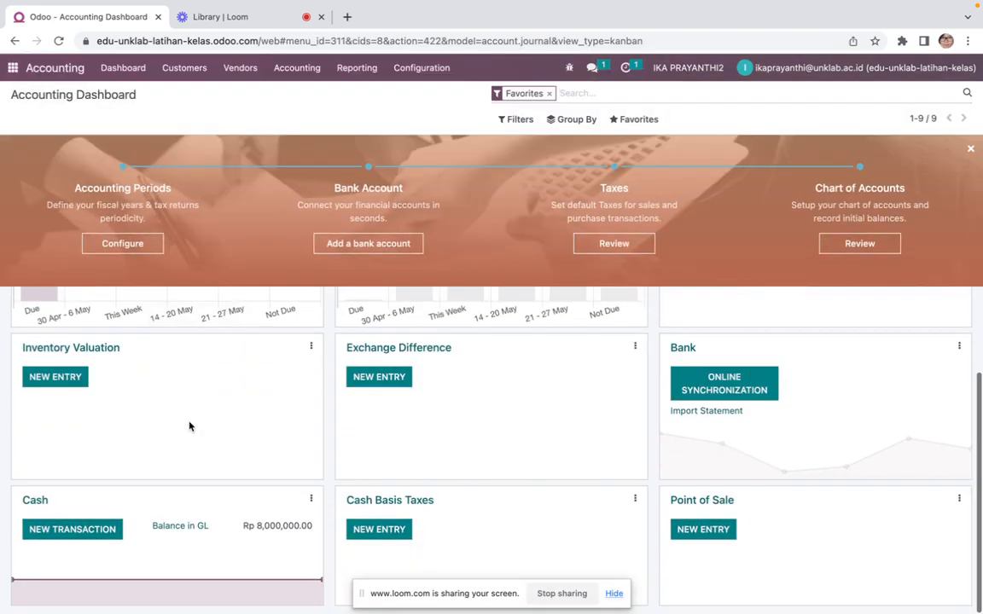
click(31, 506)
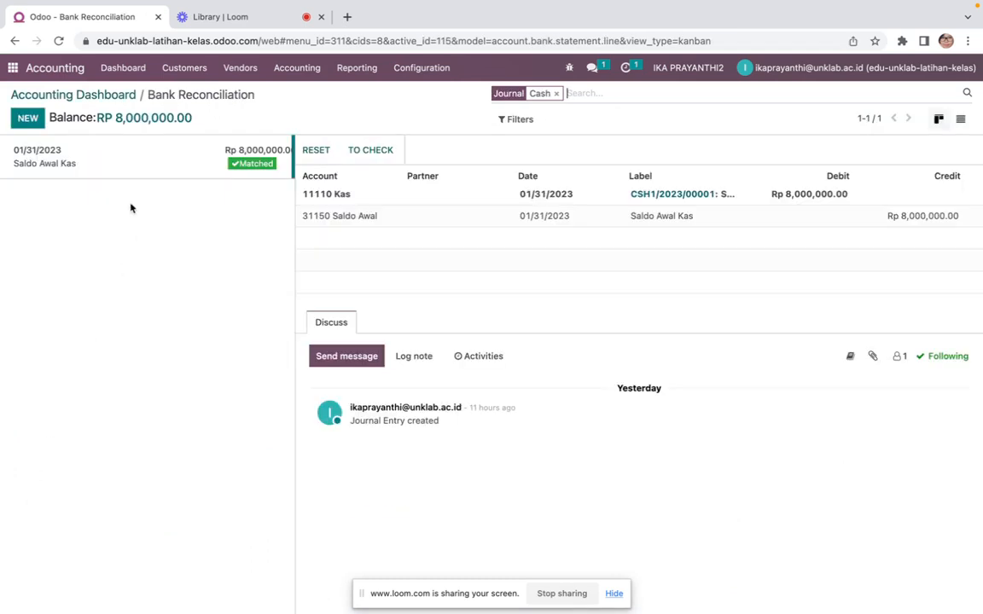
Add a new Cash transaction dated 02/01/2023 with an amount of -500,000
click(28, 118)
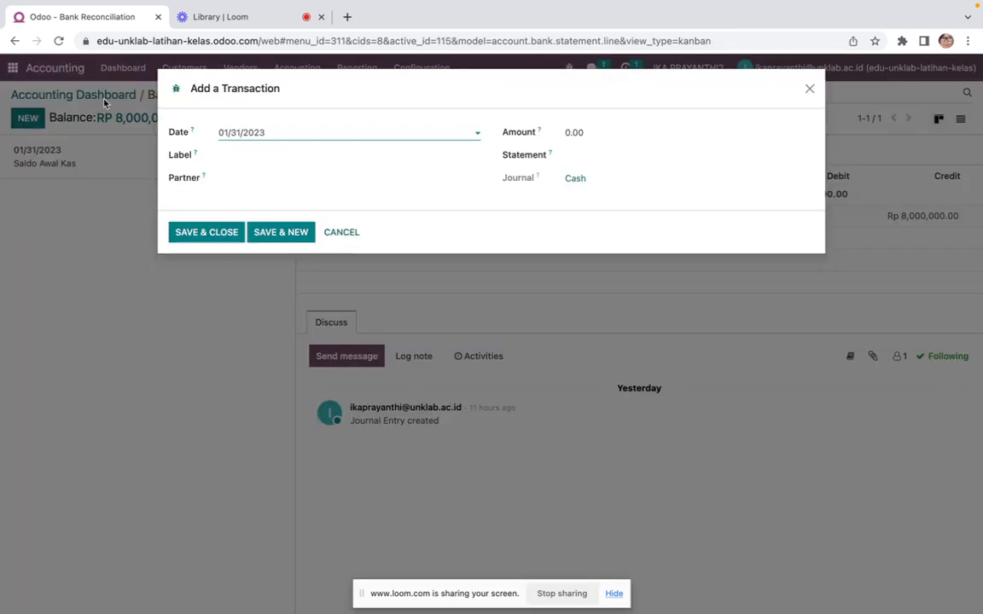
click(273, 134)
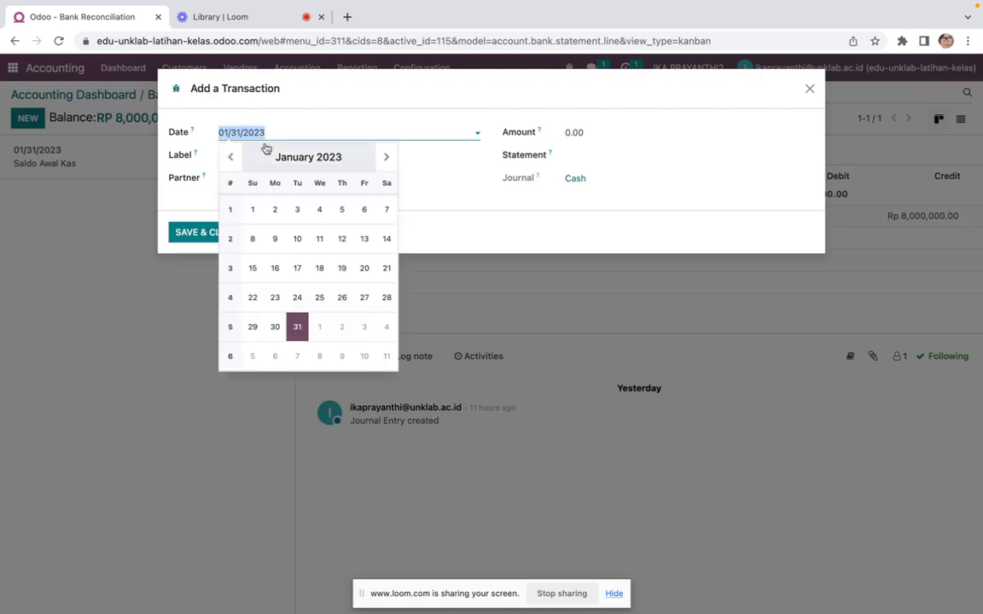
click(384, 159)
click(319, 211)
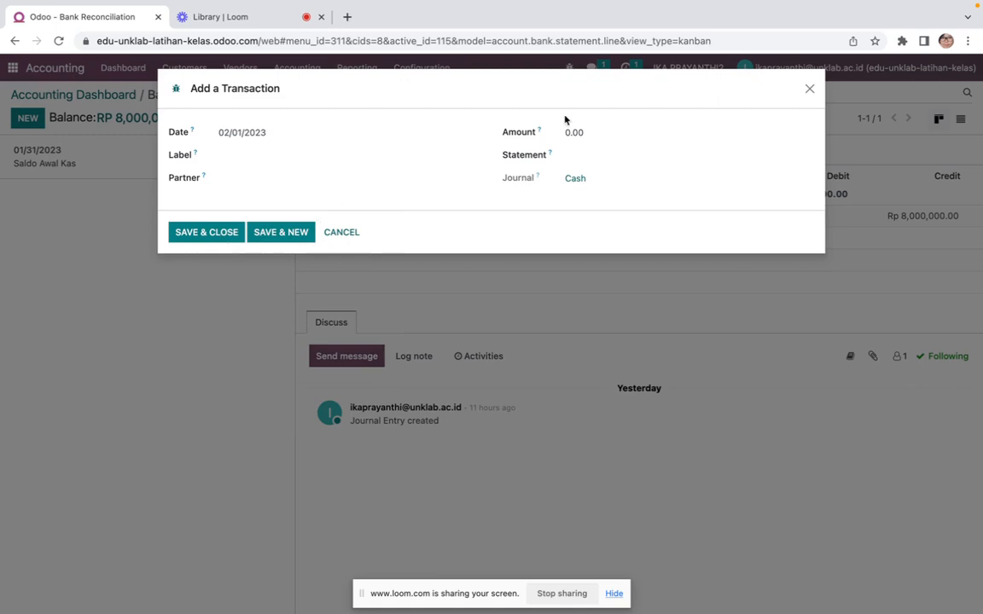
click(604, 131)
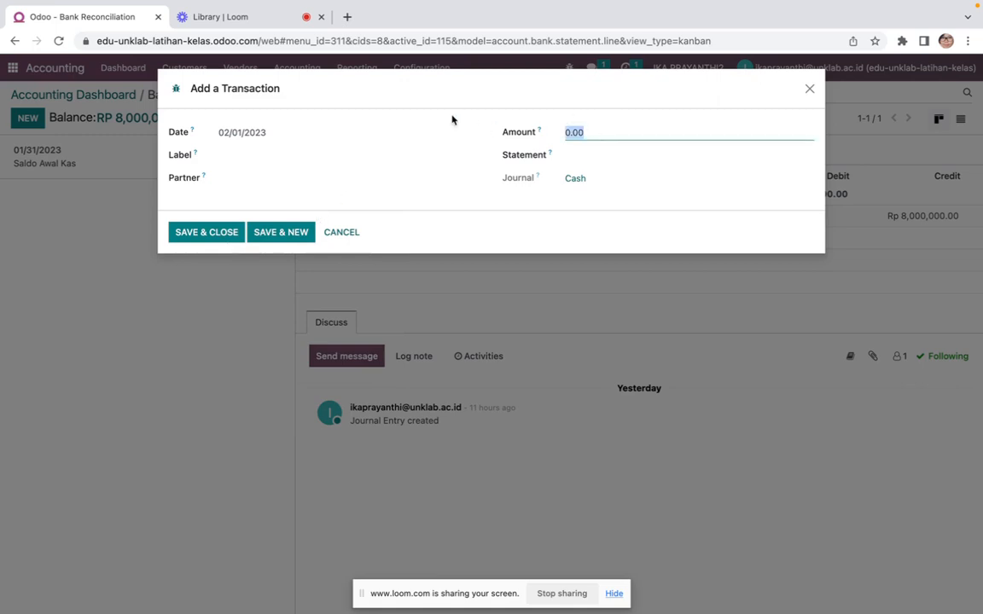
text(-500000)
Label the transaction "Pembayaran hutang gaji dan upah minggu ke 4 januari" and save it
click(285, 156)
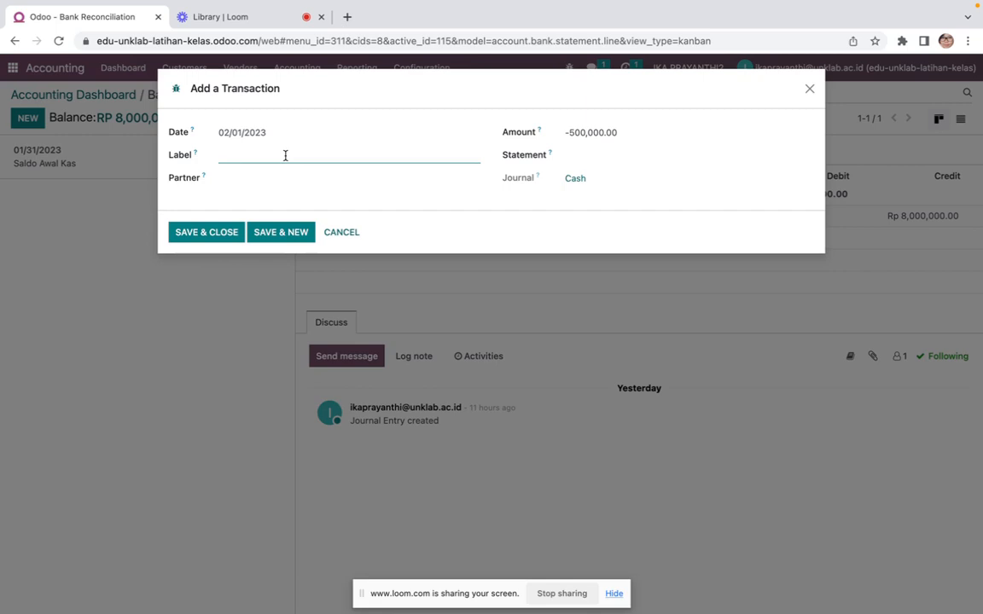
text(Pembayaran hutang gaji danud)
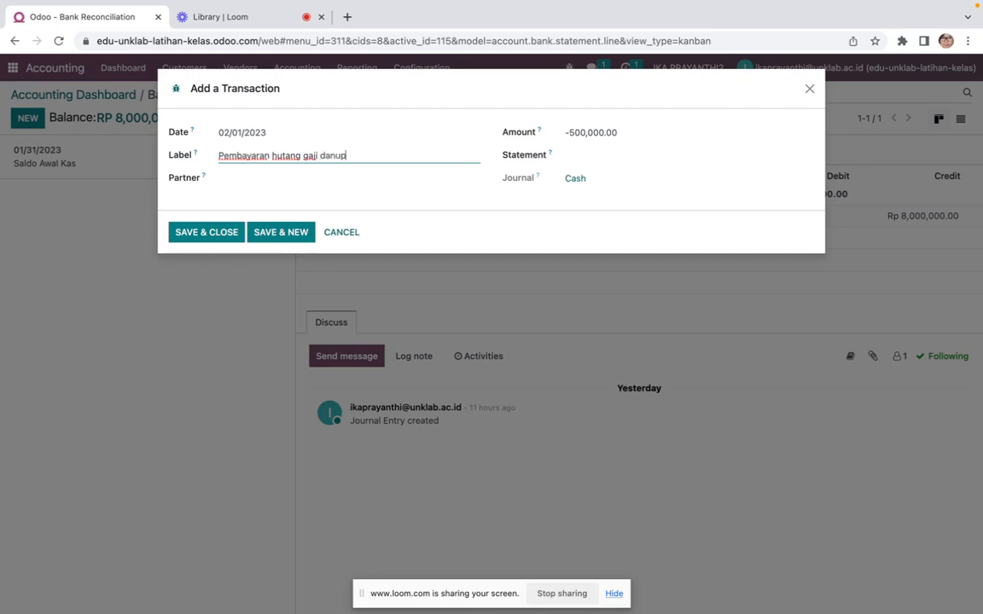
key(BackSpace)
key(BackSpace)
text(upah minggu ke 4 janurari)
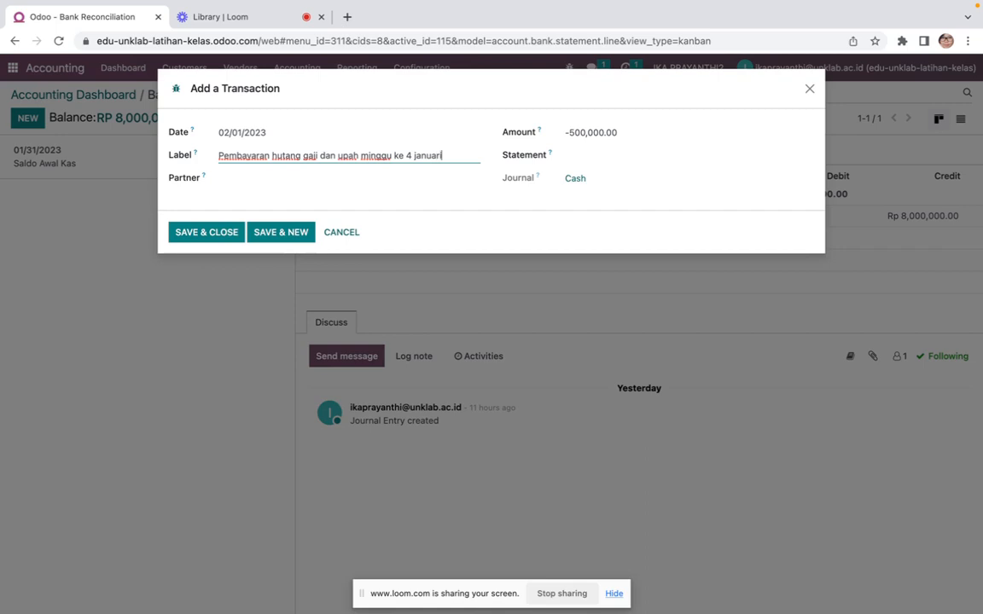
click(204, 232)
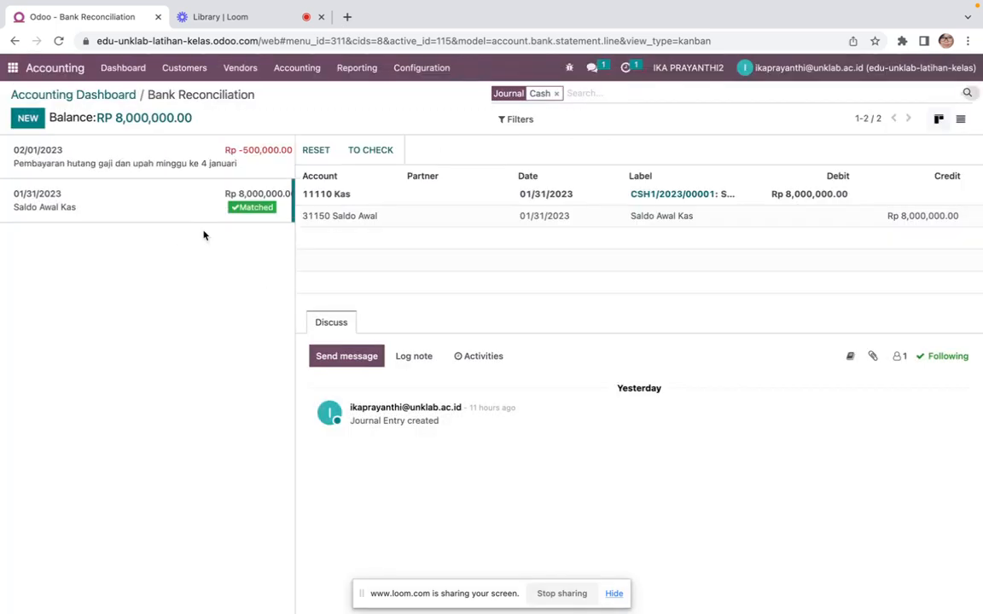
Reconcile the new transaction manually against account 21131 Hutang Gaji & Upah and validate it
click(175, 162)
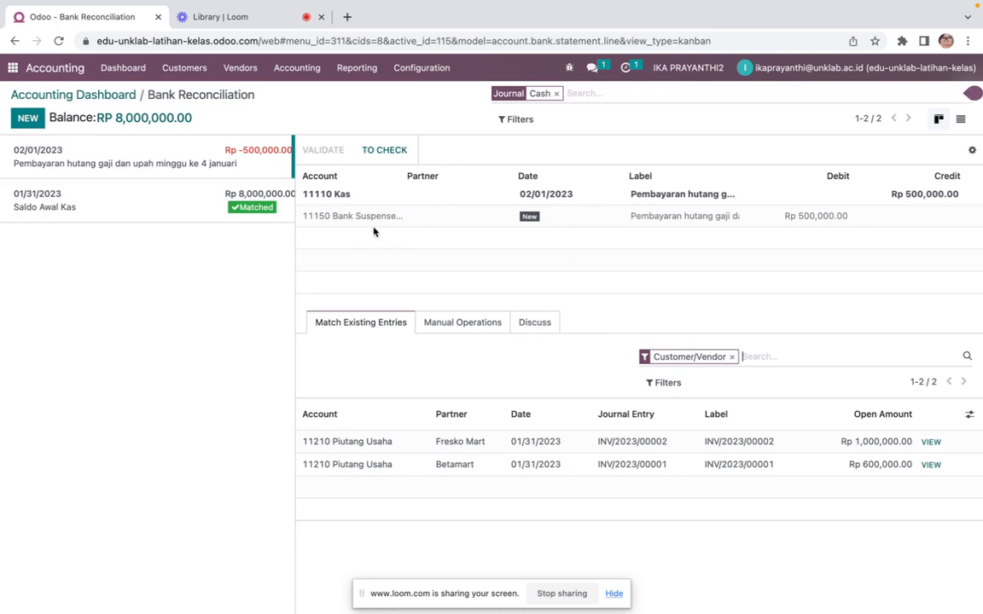
click(479, 328)
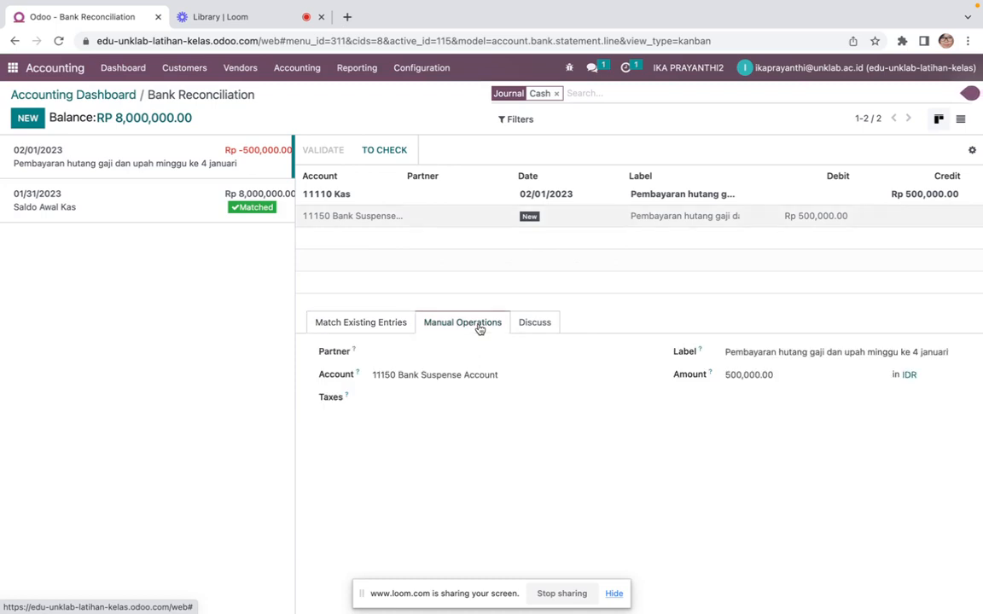
click(438, 376)
drag(509, 375, 284, 373)
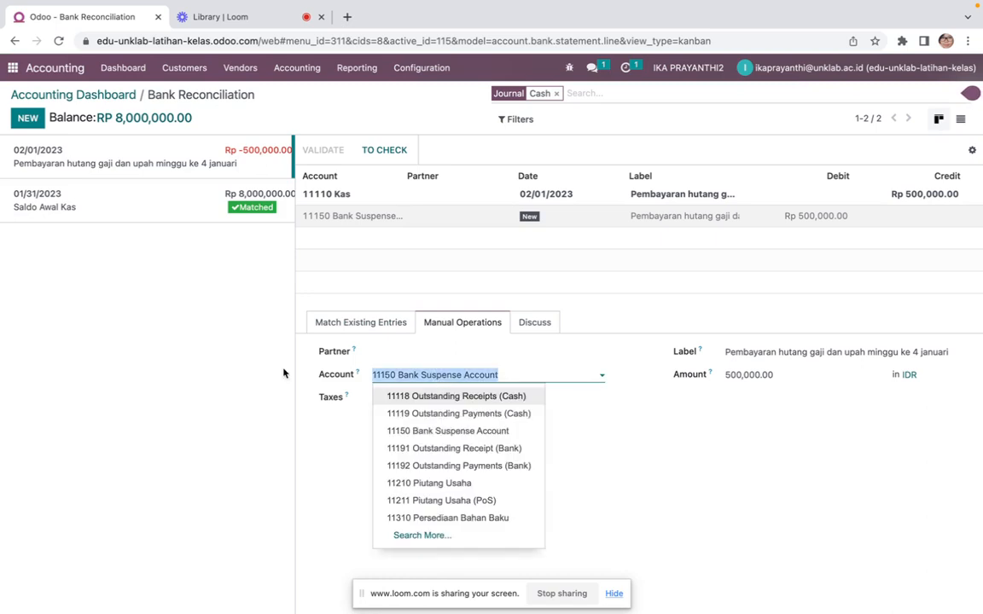
text(hutan)
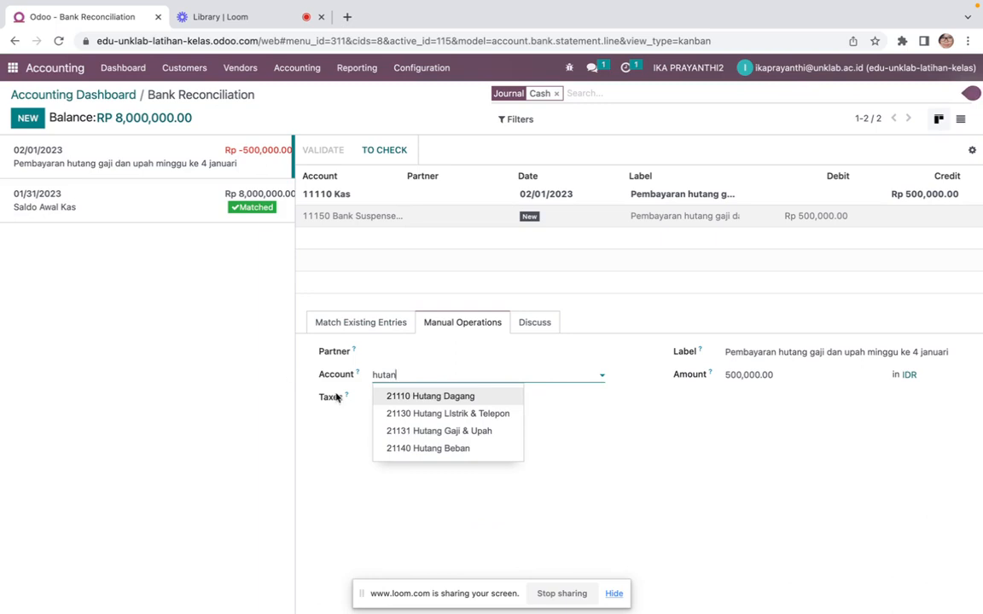
click(439, 431)
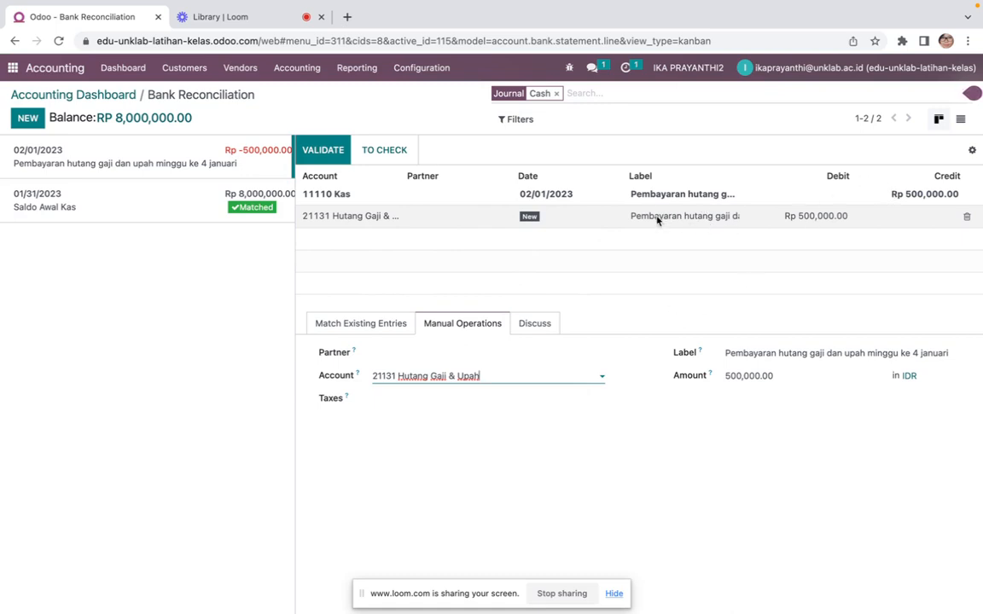
click(332, 153)
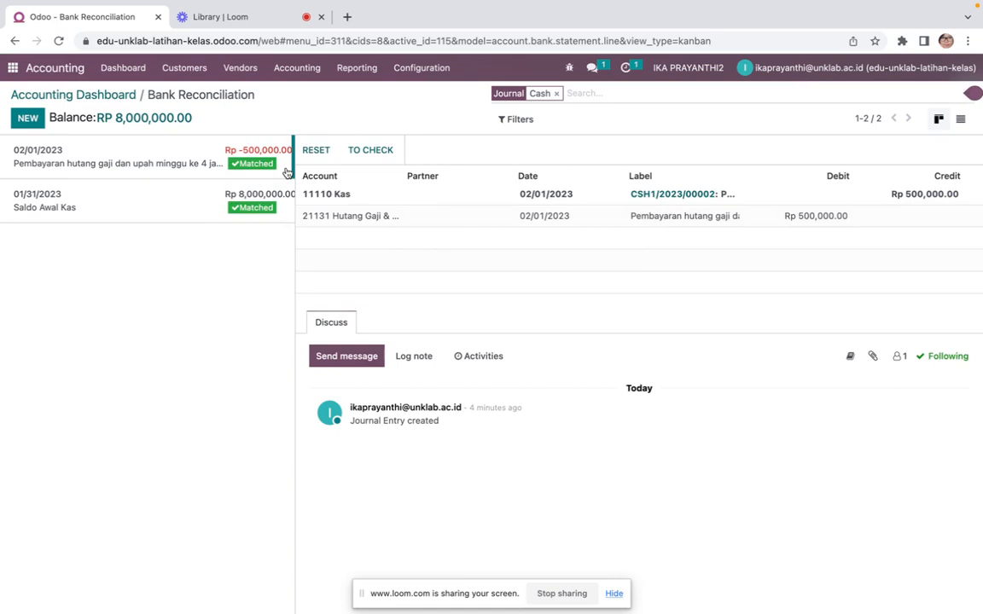
Open the Trial Balance report and review the Kas and Hutang Gaji & Upah balances
click(333, 69)
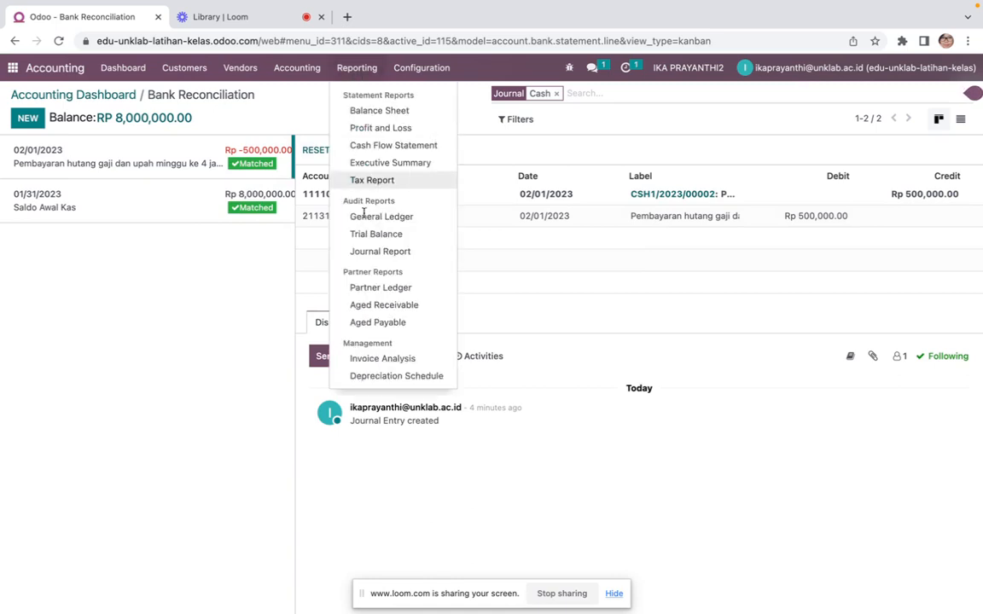
click(376, 235)
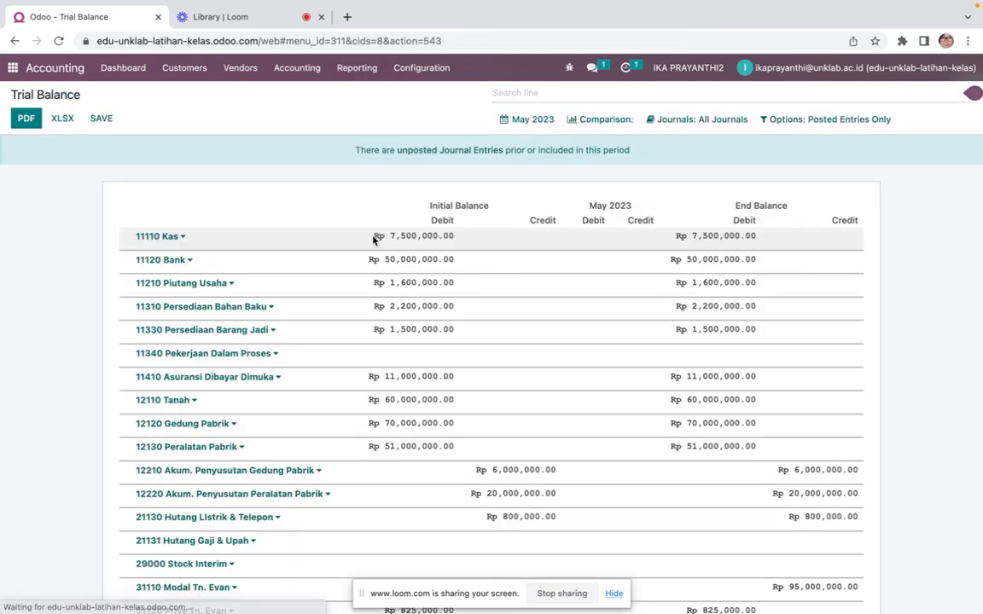
scroll(418, 399, down, 4)
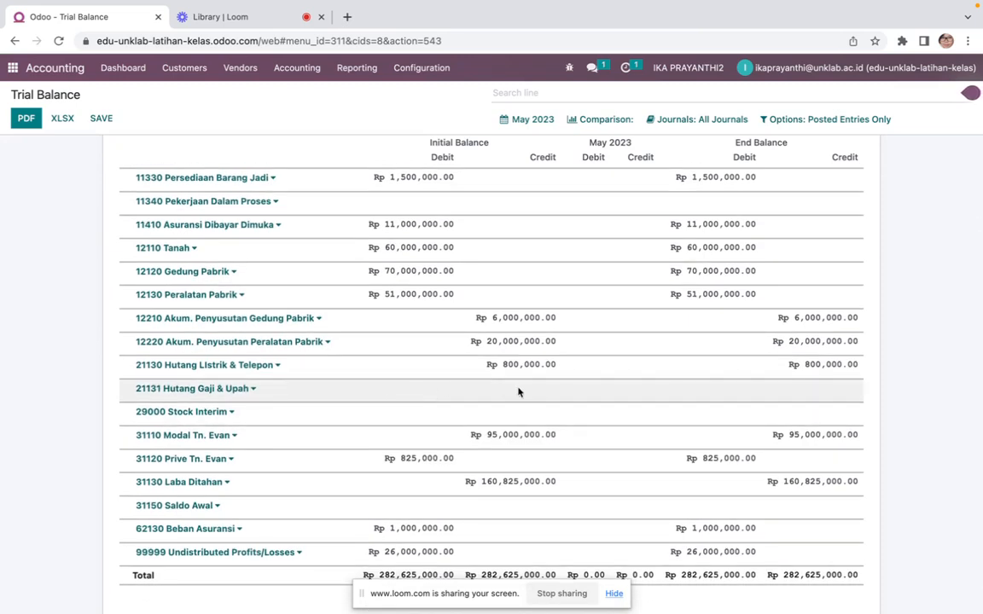
scroll(468, 261, up, 3)
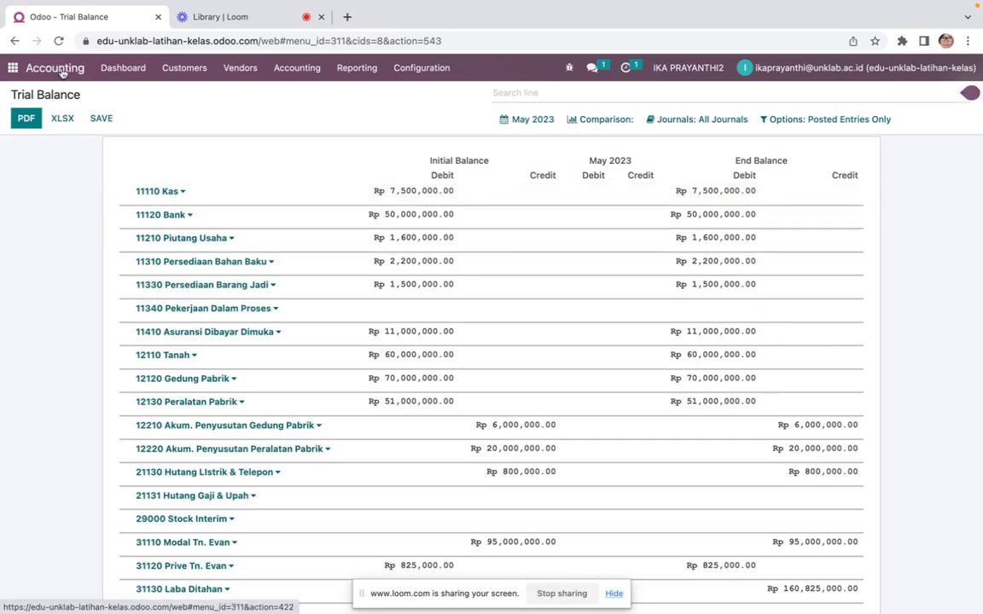
Read the Boga Jaya purchase transaction in the Word document, then open the Purchase app
click(13, 67)
key(ctrl+Left)
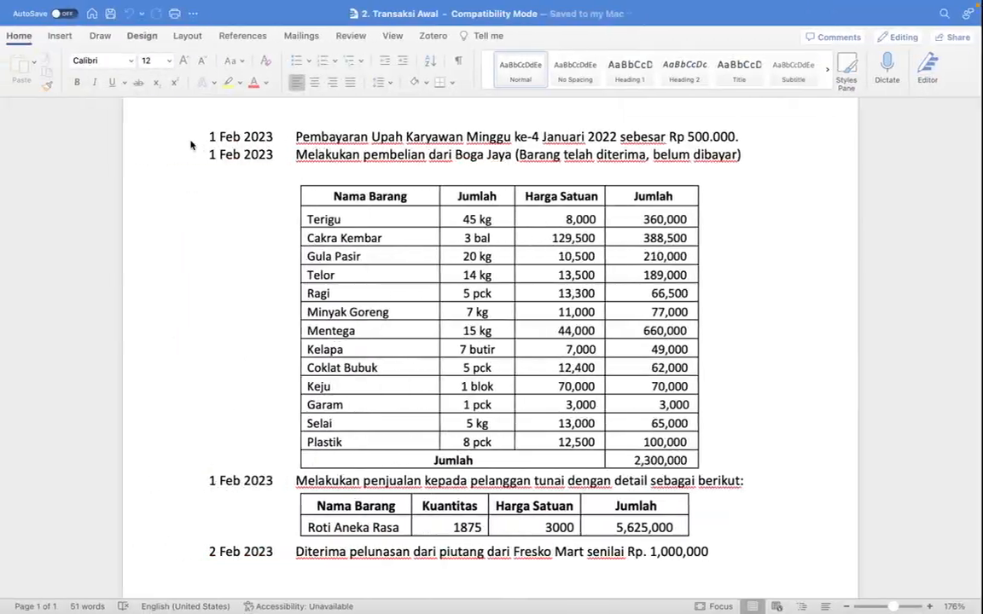
scroll(189, 145, down, 2)
scroll(189, 145, up, 2)
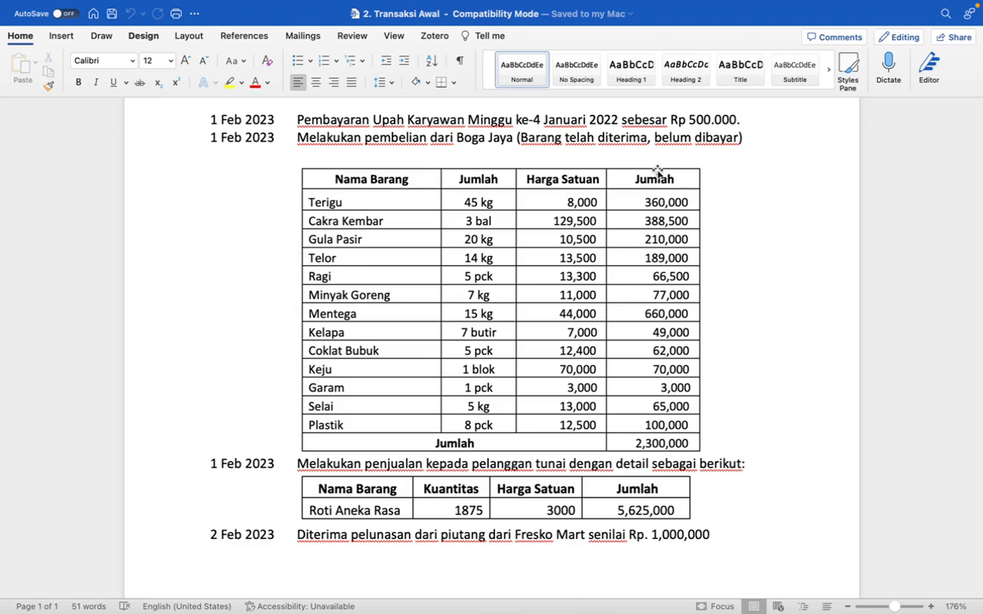
key(ctrl+Right)
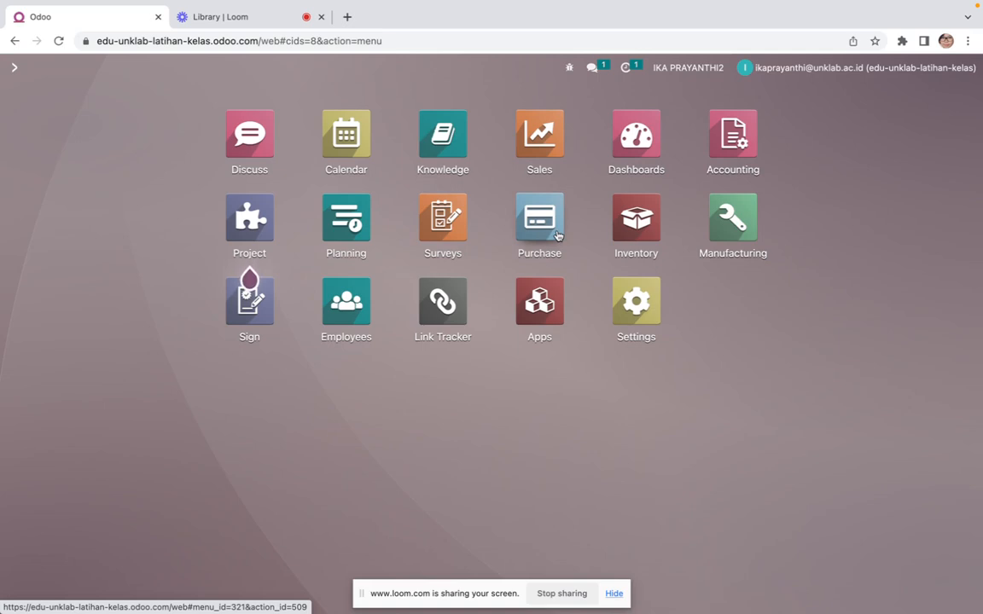
click(538, 217)
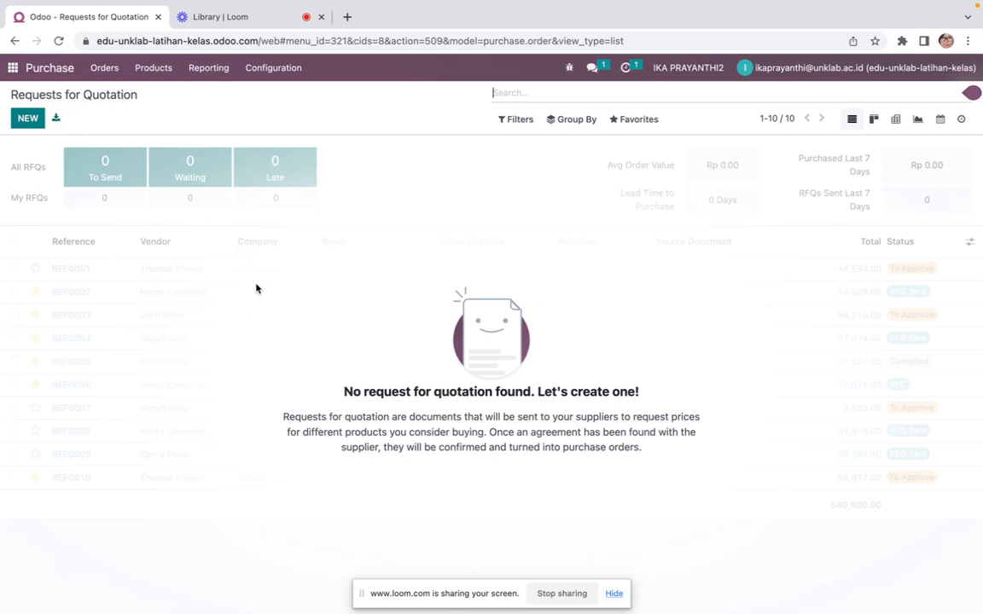
Create a new purchase order
click(110, 73)
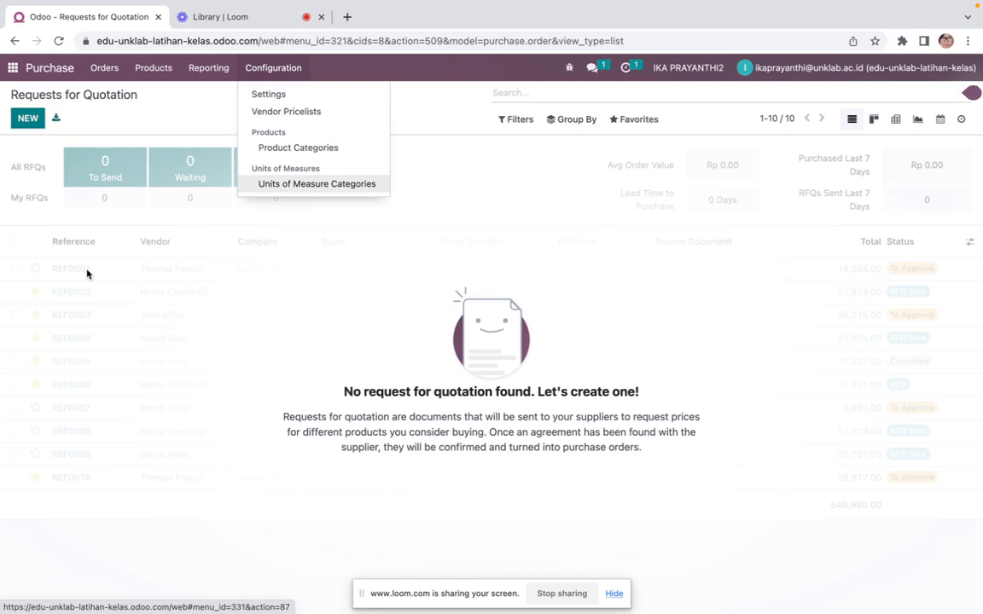
click(54, 359)
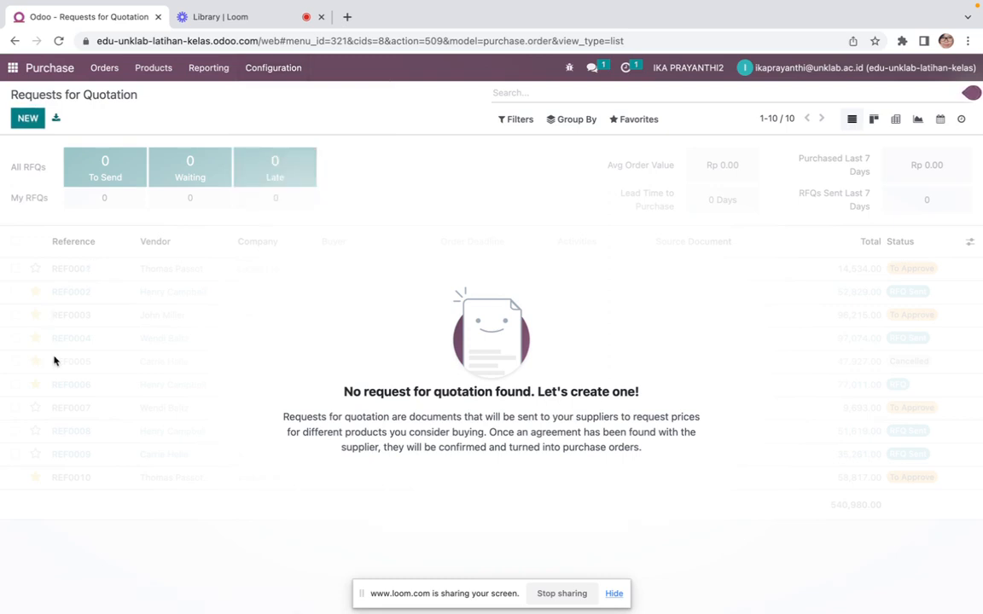
click(105, 70)
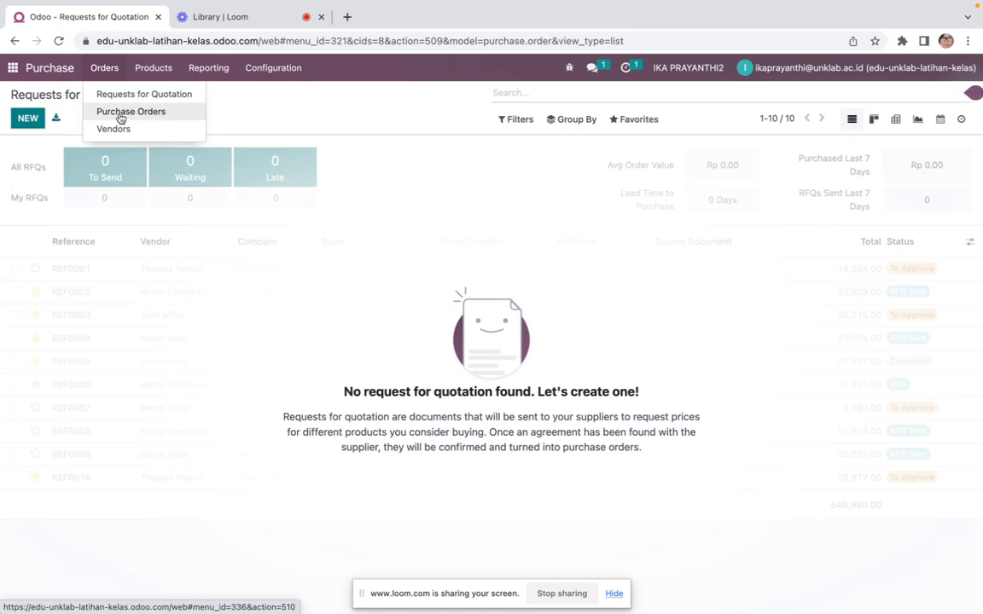
click(124, 118)
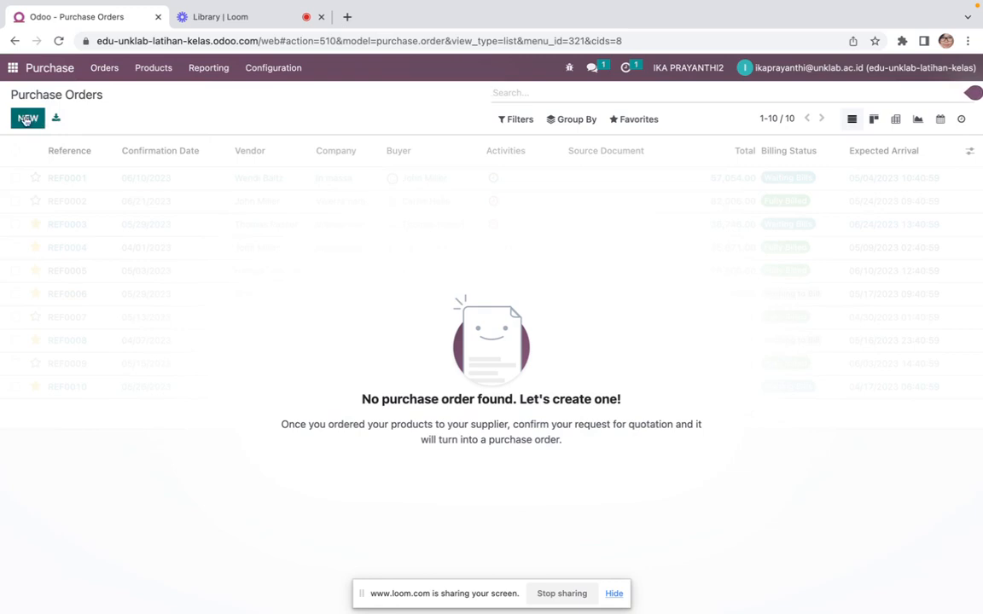
click(26, 119)
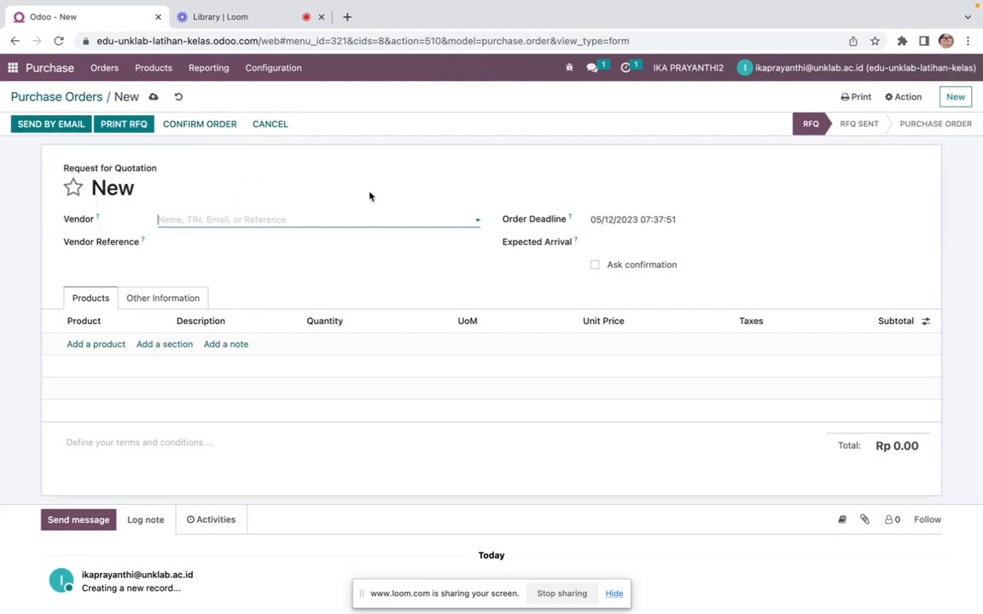
Select Boga Jaya as the vendor of the purchase order
key(ctrl+Left)
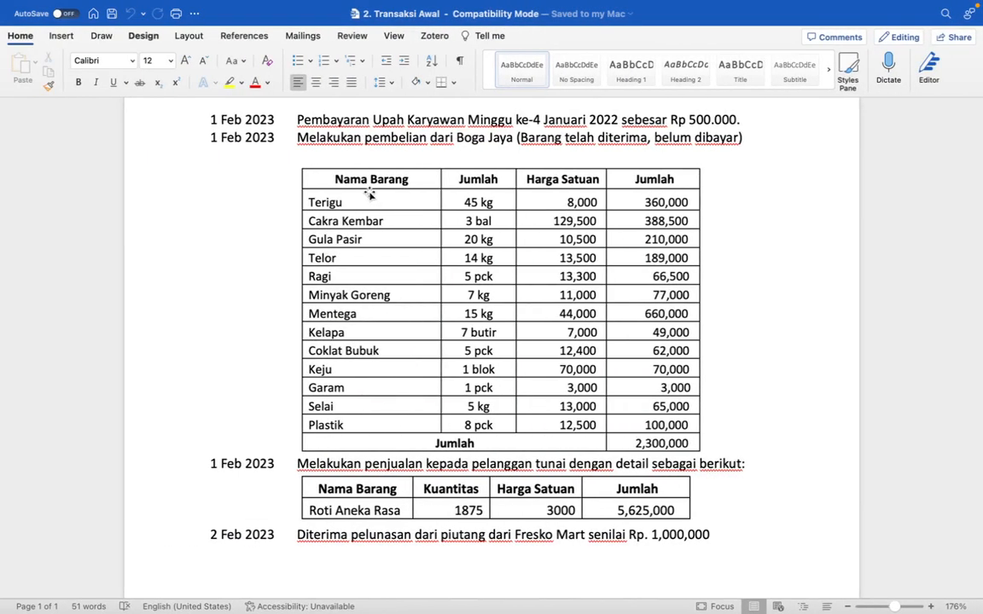
key(ctrl+Right)
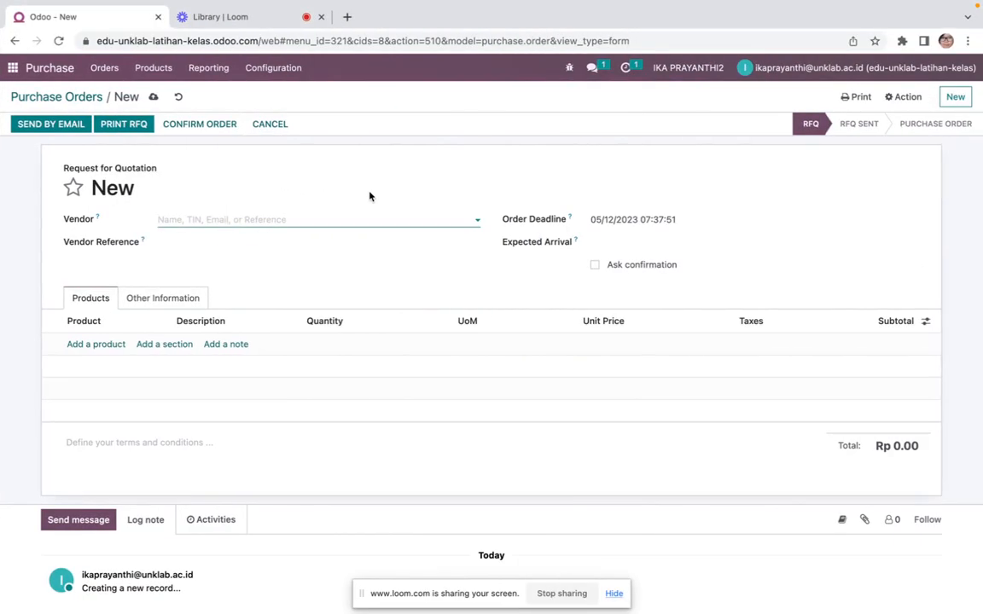
text(Bo)
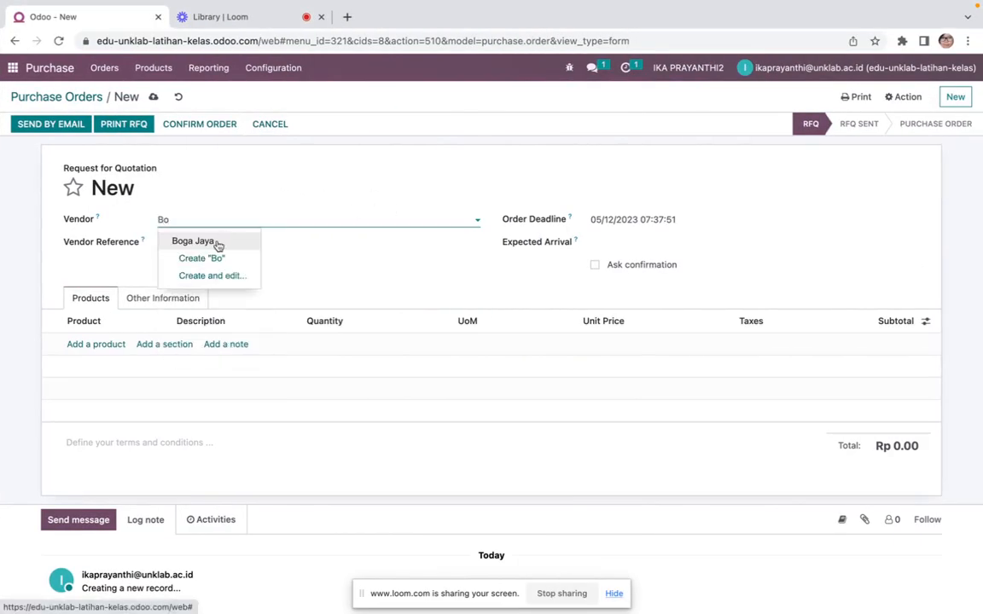
click(217, 241)
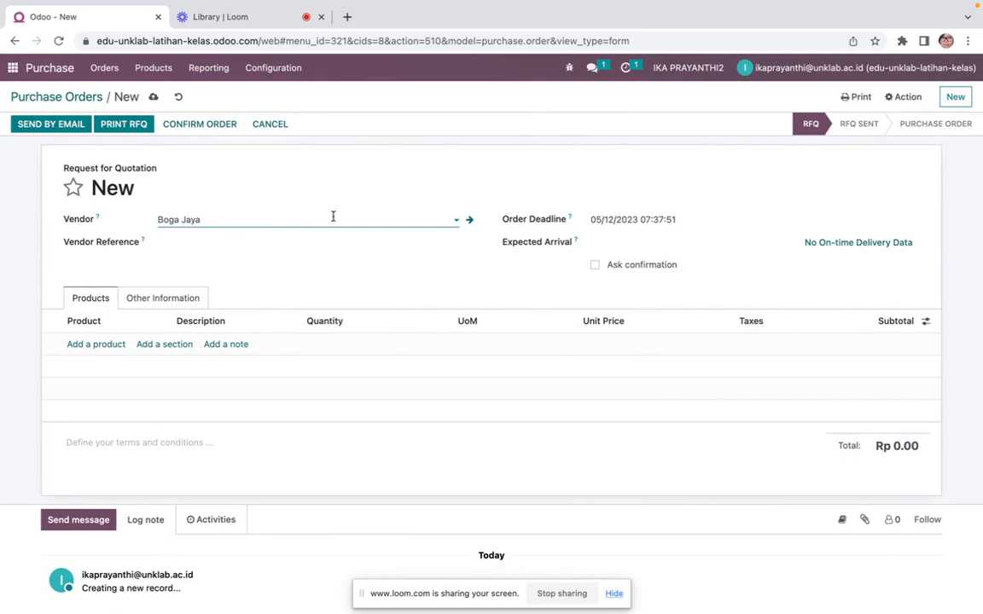
Set the order deadline to 1 February 2023
click(652, 219)
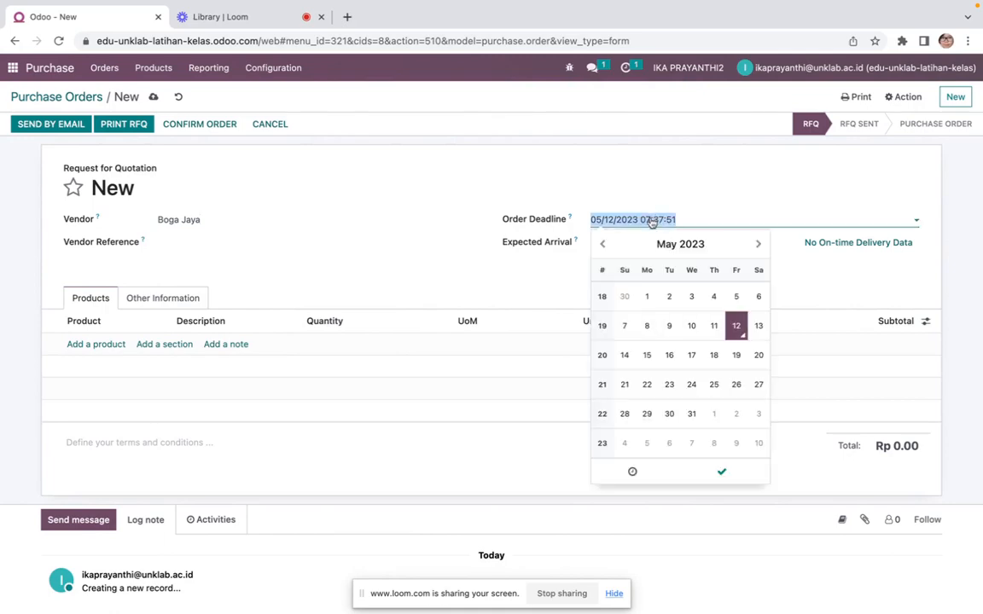
click(602, 243)
click(603, 244)
click(603, 244)
click(692, 299)
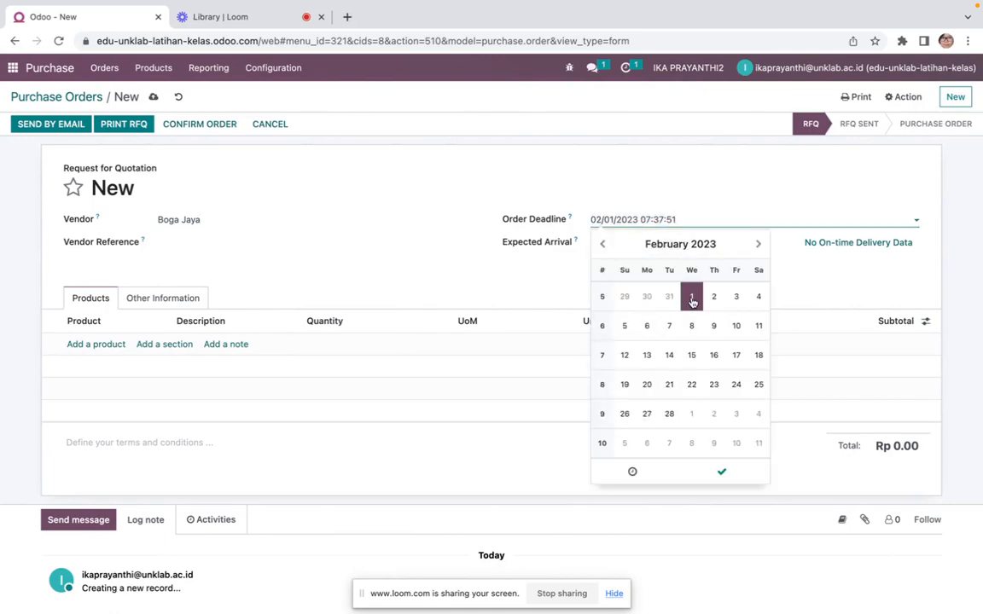
key(ctrl+Left)
key(ctrl+Right)
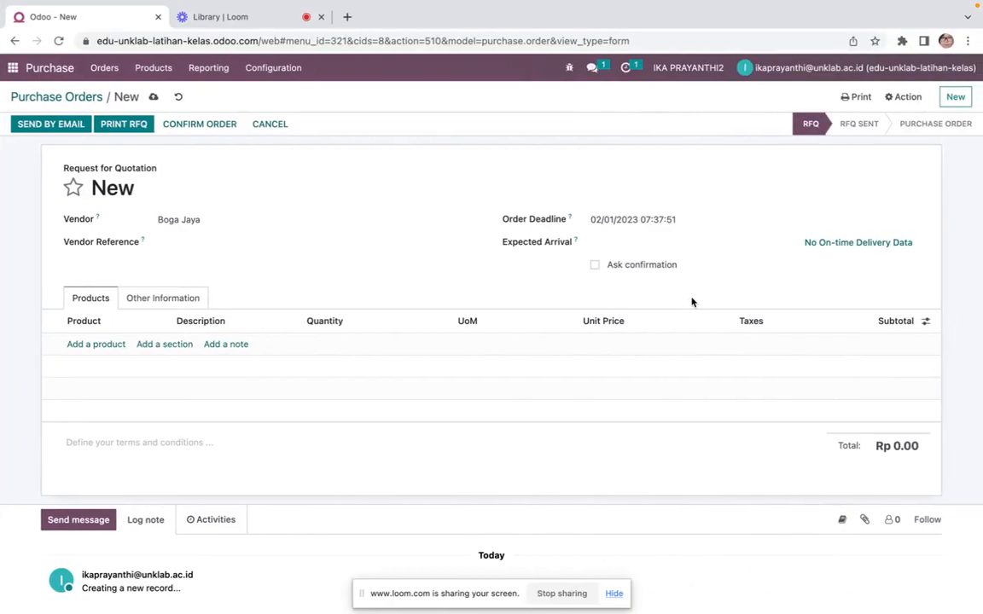
Try to set the expected arrival date to 02/01/2023 08:25:38
click(641, 246)
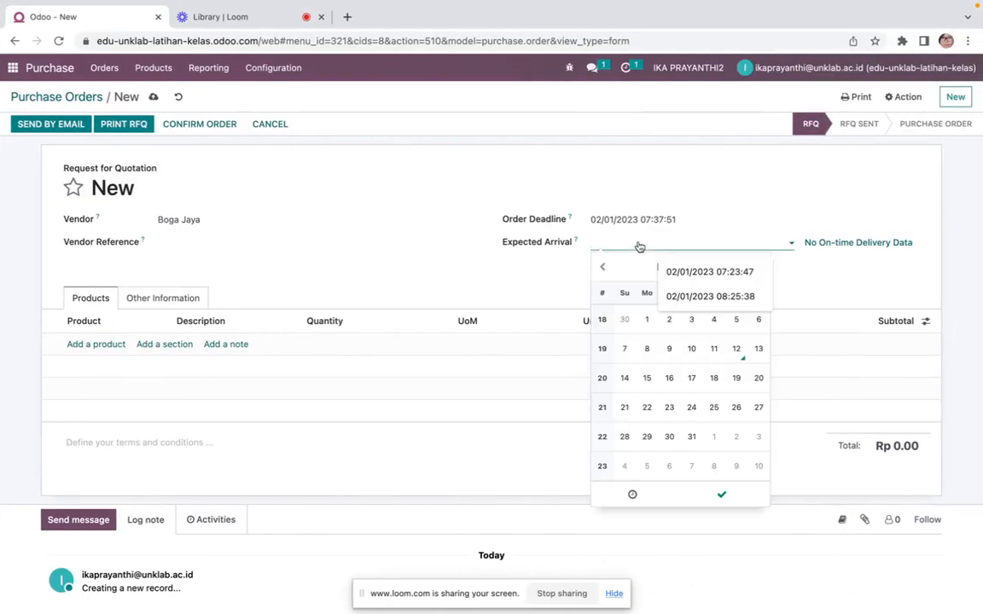
click(601, 269)
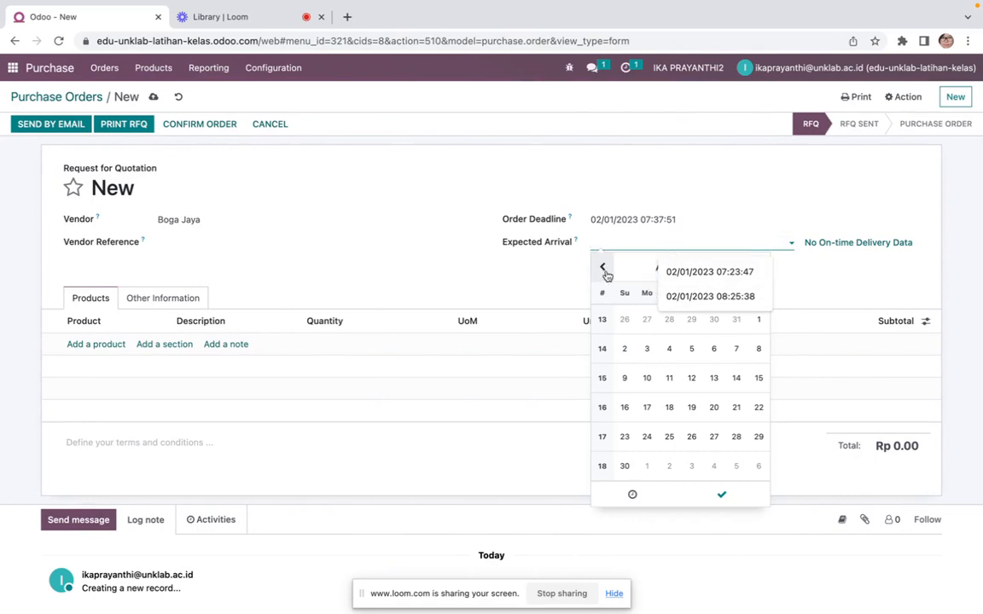
click(603, 270)
click(603, 270)
click(604, 270)
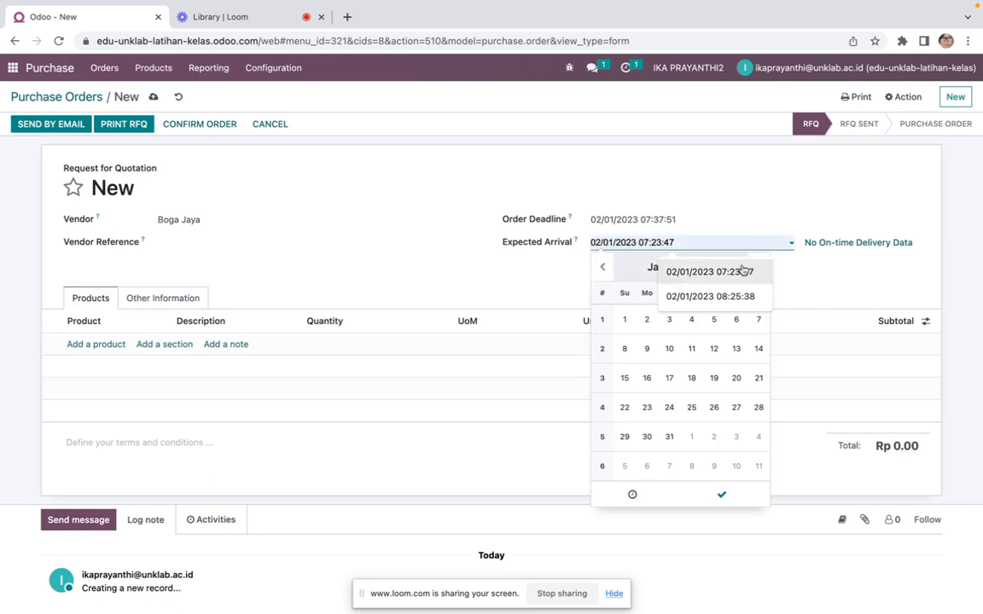
click(698, 298)
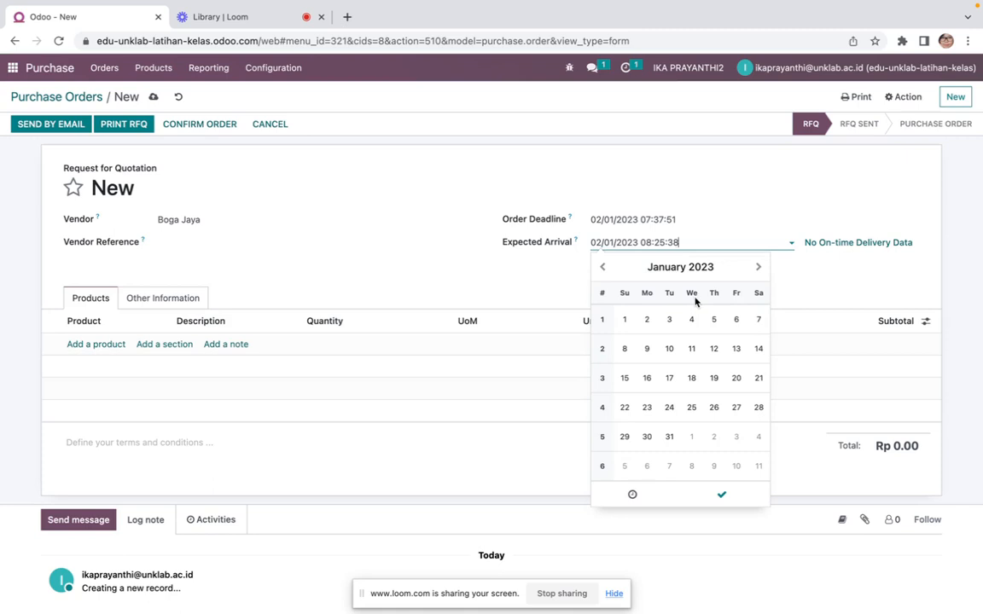
click(492, 288)
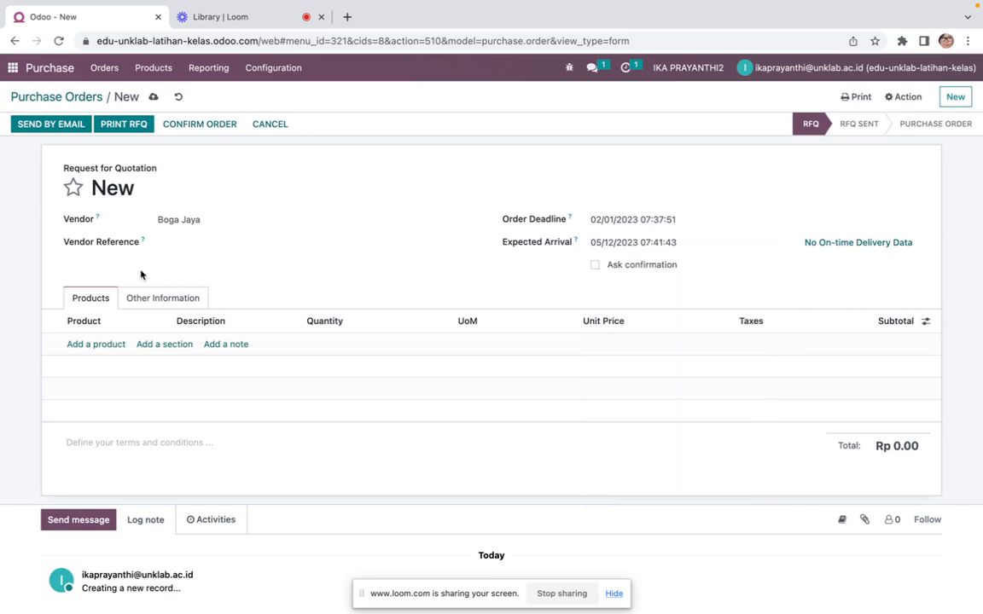
Add a product line for Tepung Terigu
click(100, 345)
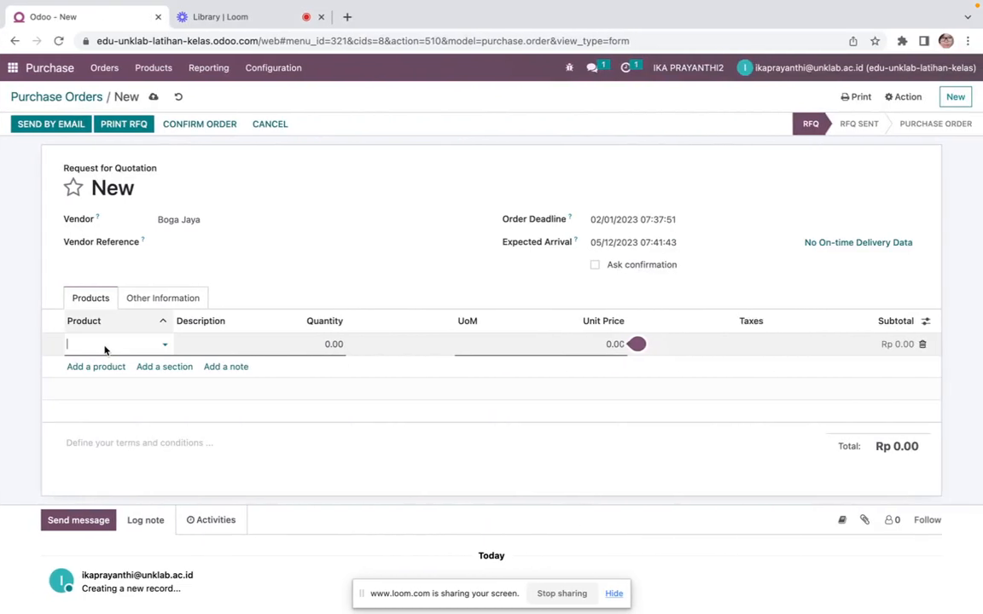
text(terig)
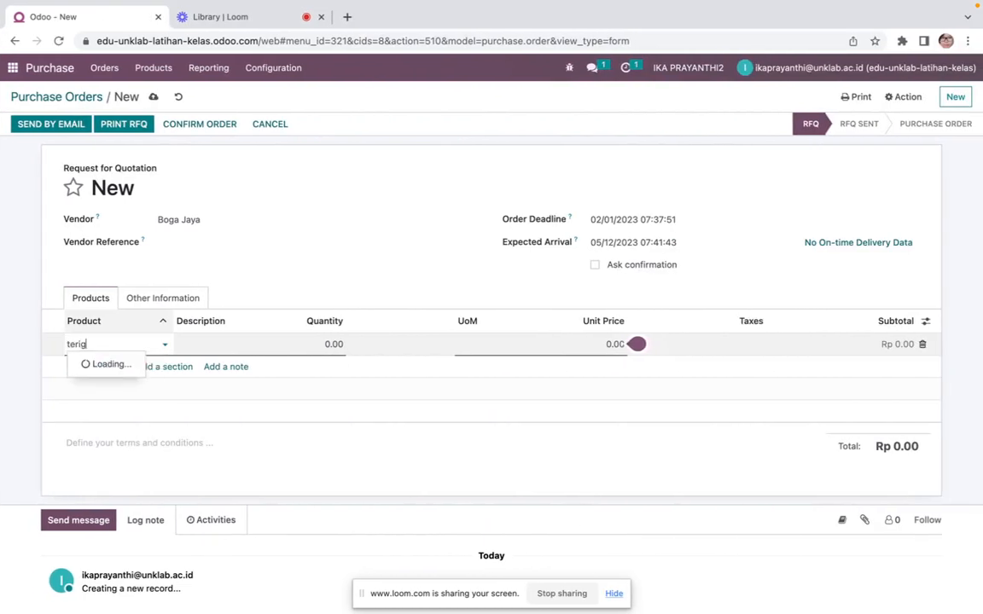
click(120, 364)
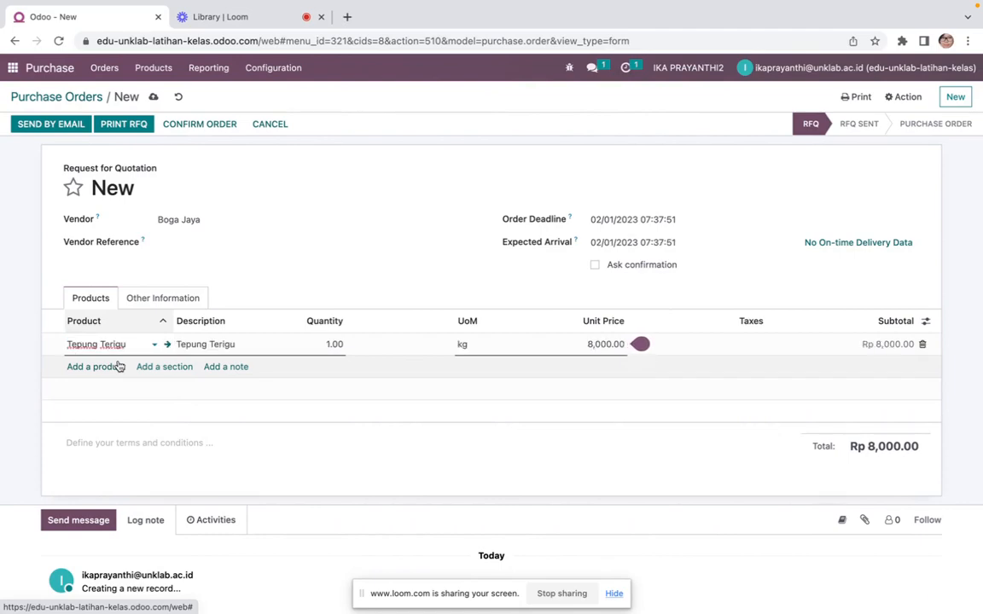
key(ctrl+Left)
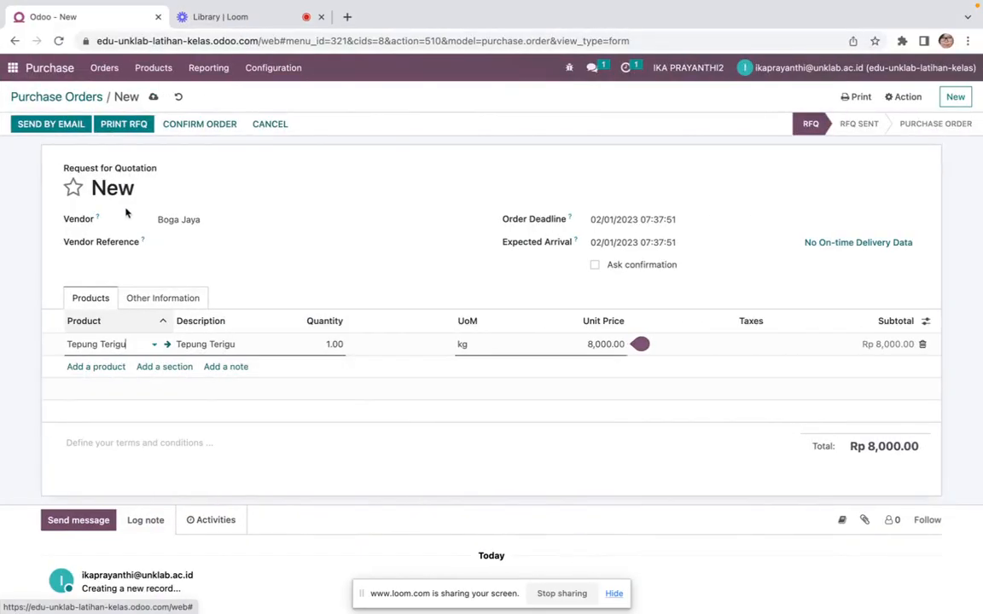
Open the Inventory products in a new tab and review the Plastik product's settings tabs
right_click(13, 68)
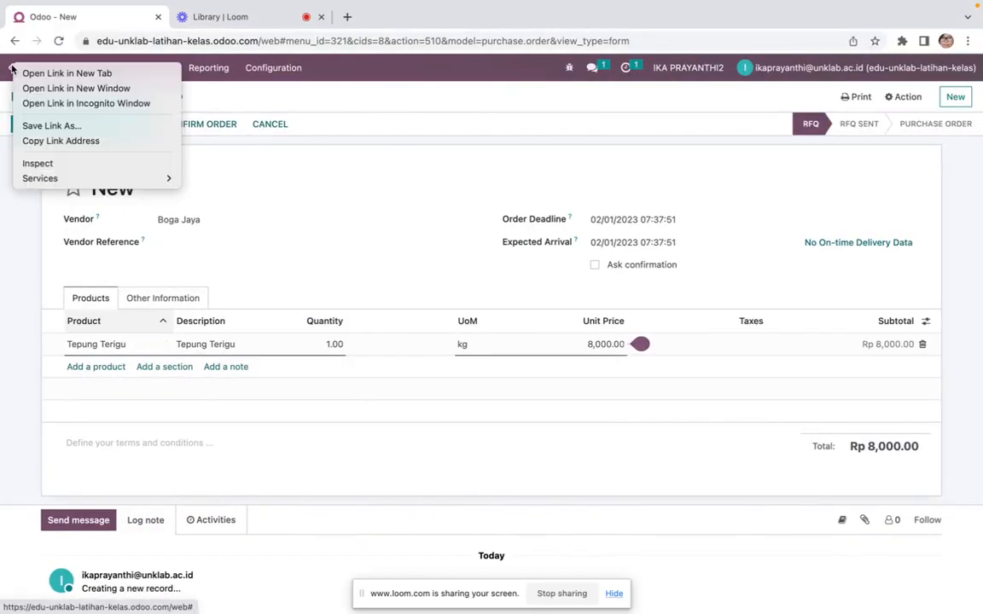
click(34, 72)
click(240, 19)
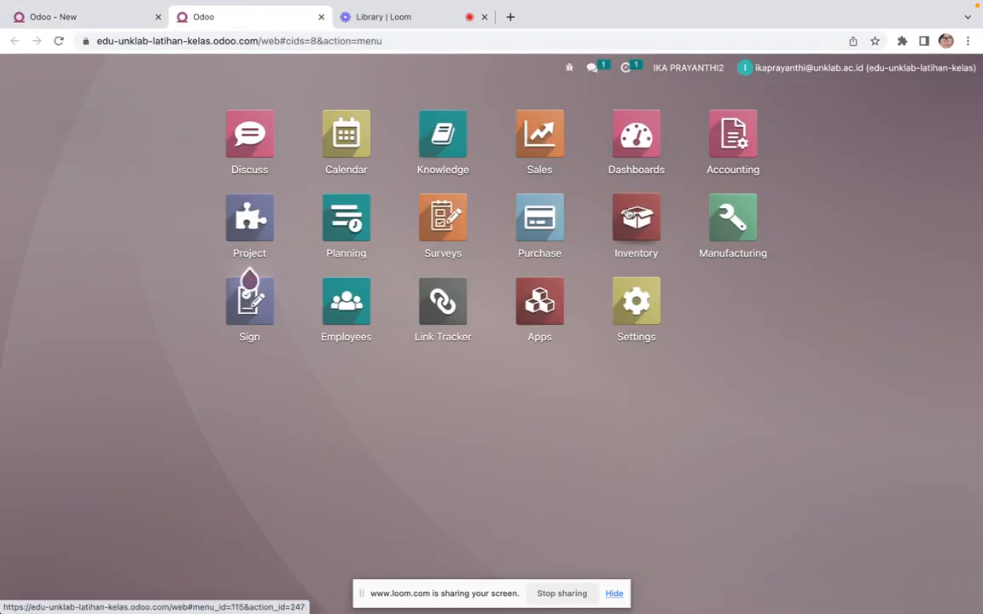
click(628, 216)
click(243, 77)
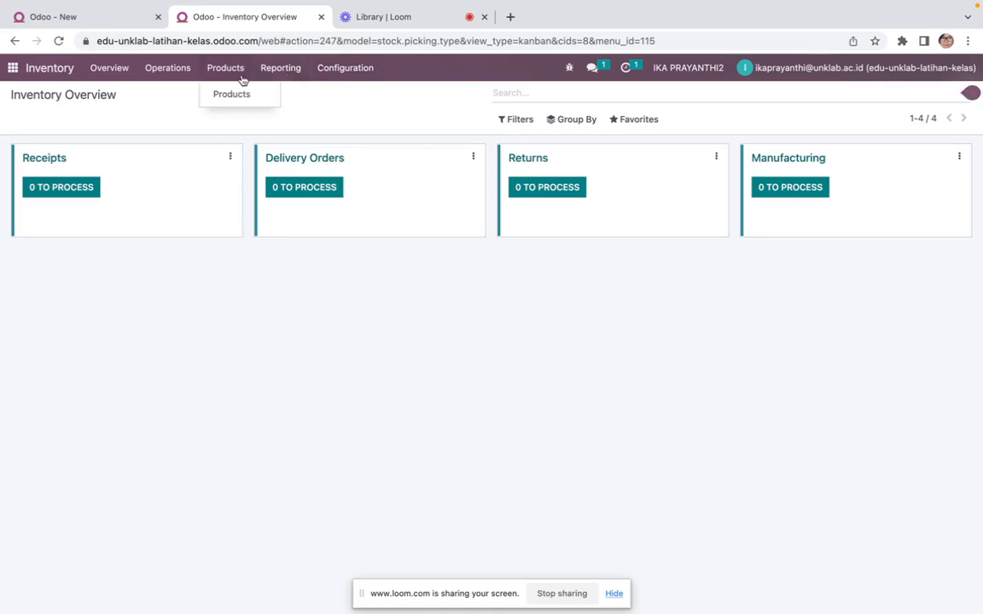
click(240, 94)
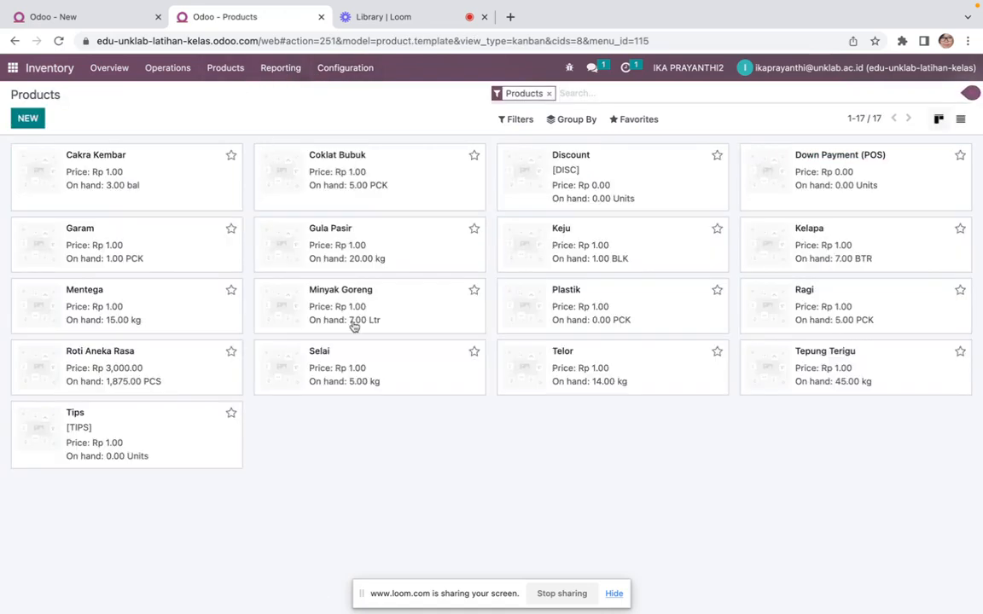
click(648, 303)
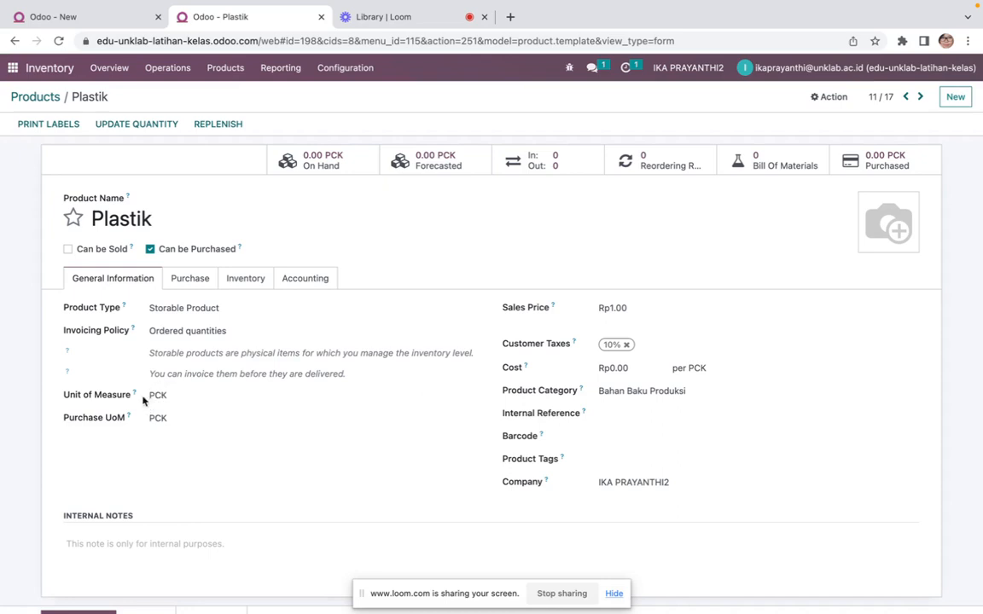
click(303, 280)
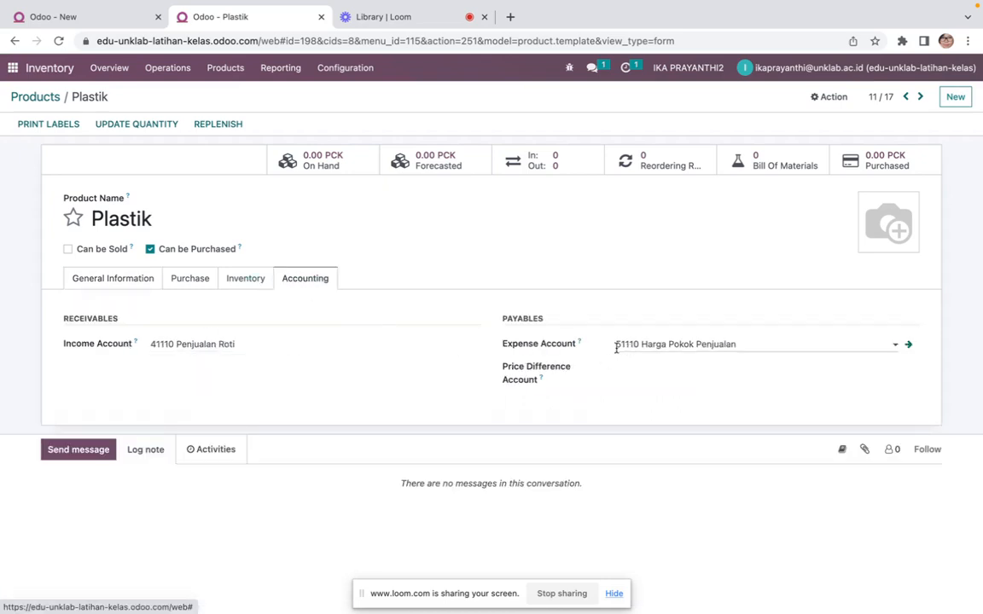
click(257, 281)
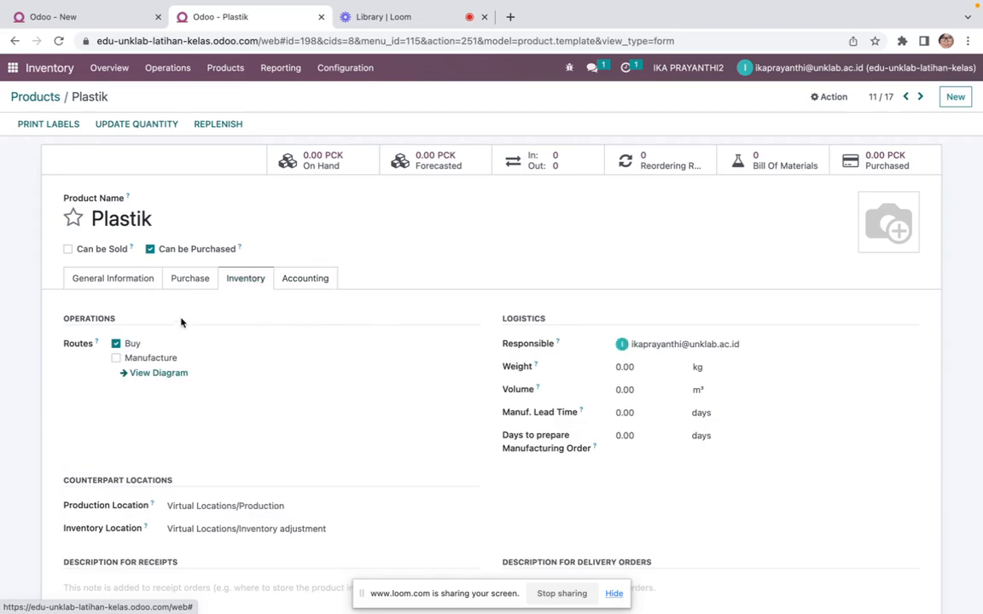
click(195, 281)
click(94, 293)
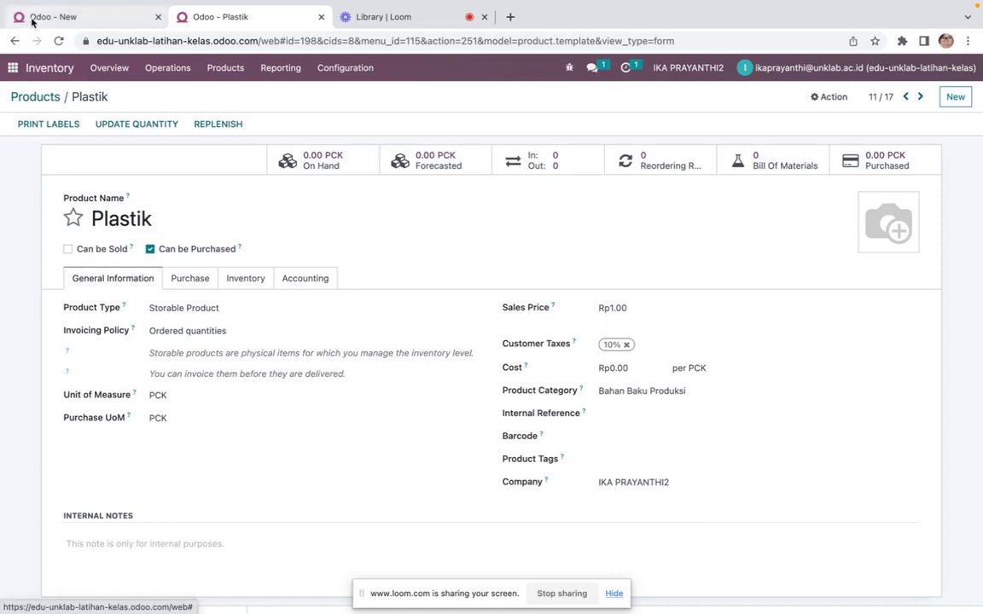
Set the Tepung Terigu line's quantity to 45
click(60, 22)
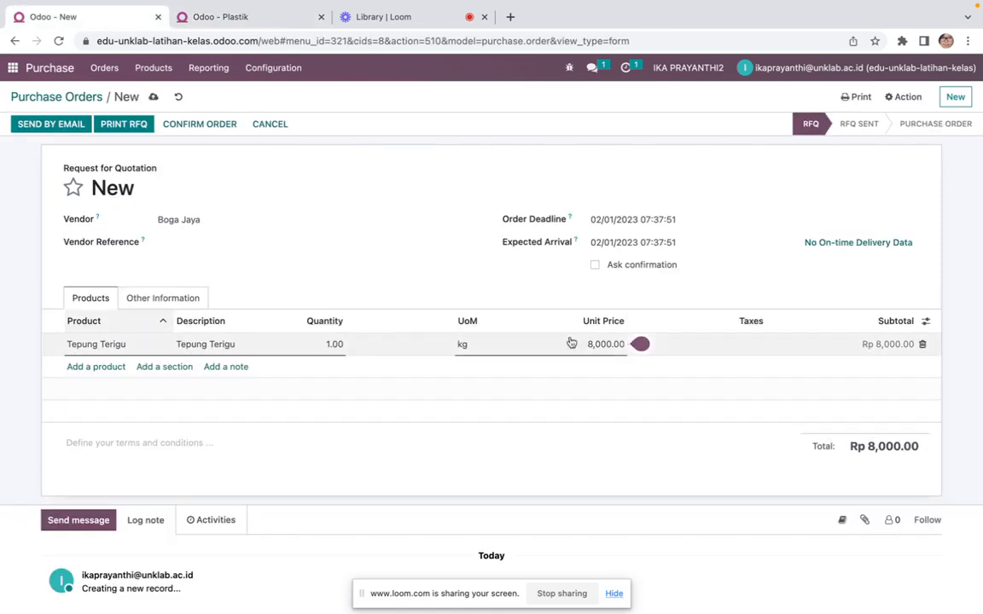
click(335, 344)
key(ctrl+Left)
key(ctrl+Right)
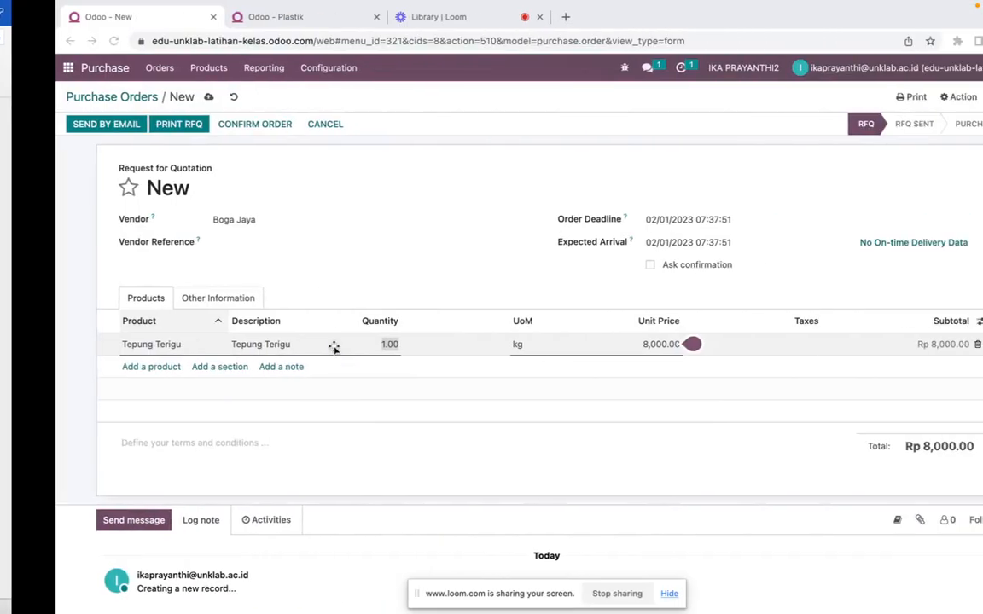
text(45)
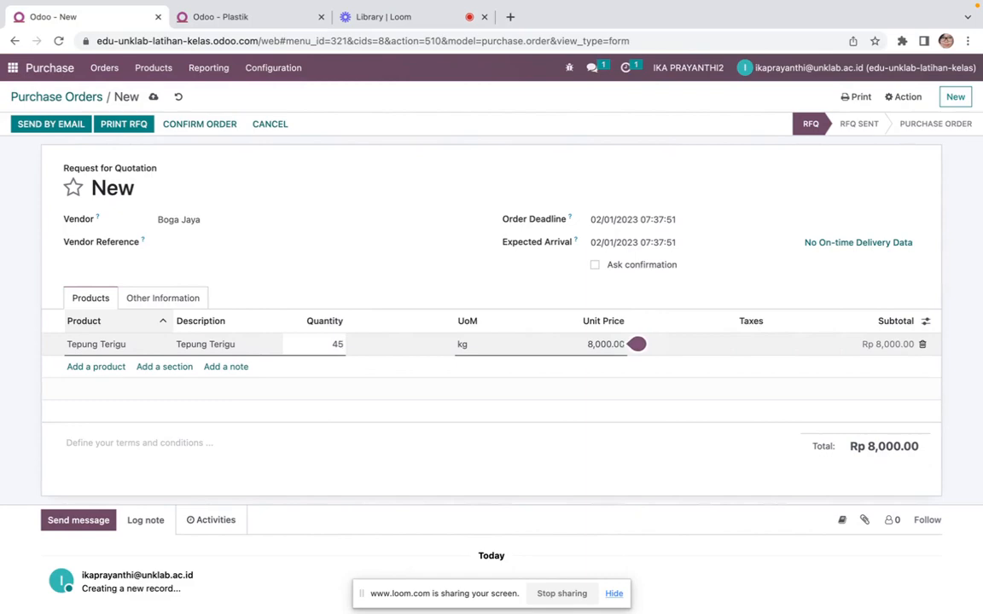
key(Tab)
key(Tab)
key(Tab)
key(Tab)
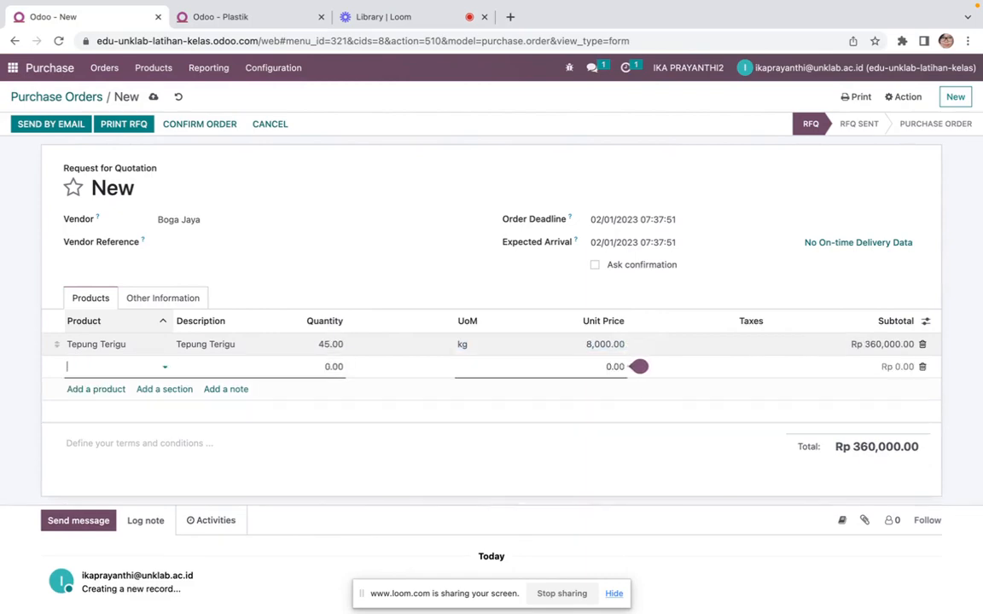
Check the purchase list in the document and add a Cakra Kembar line with quantity 3
key(ctrl+Left)
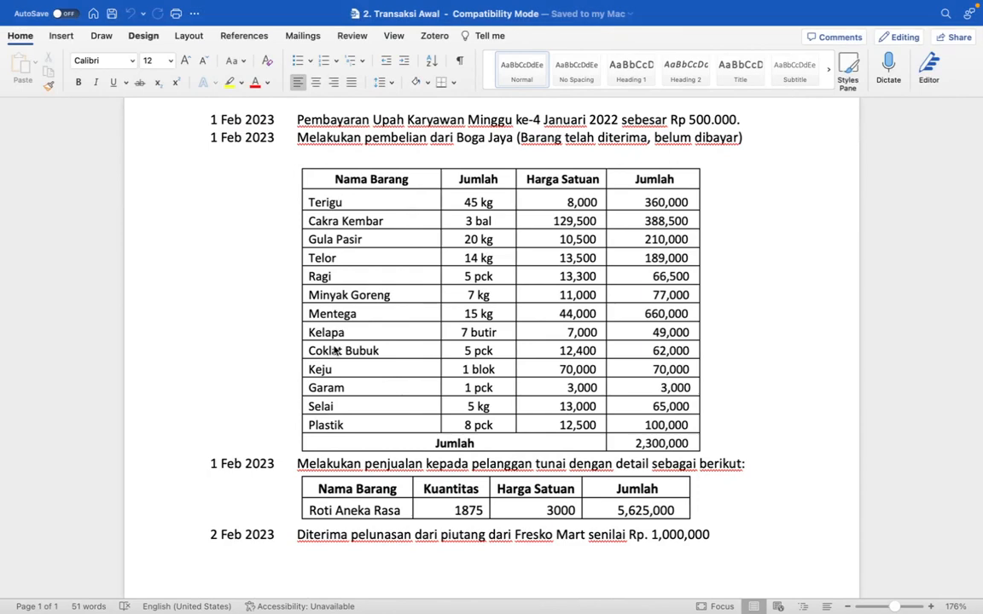
key(ctrl+Right)
text(ckar)
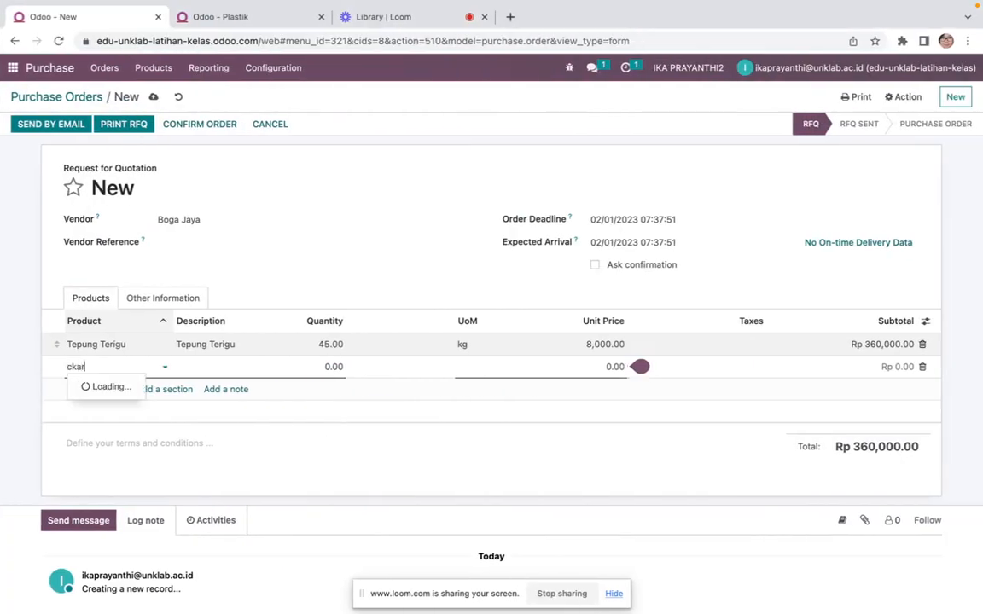
text(r)
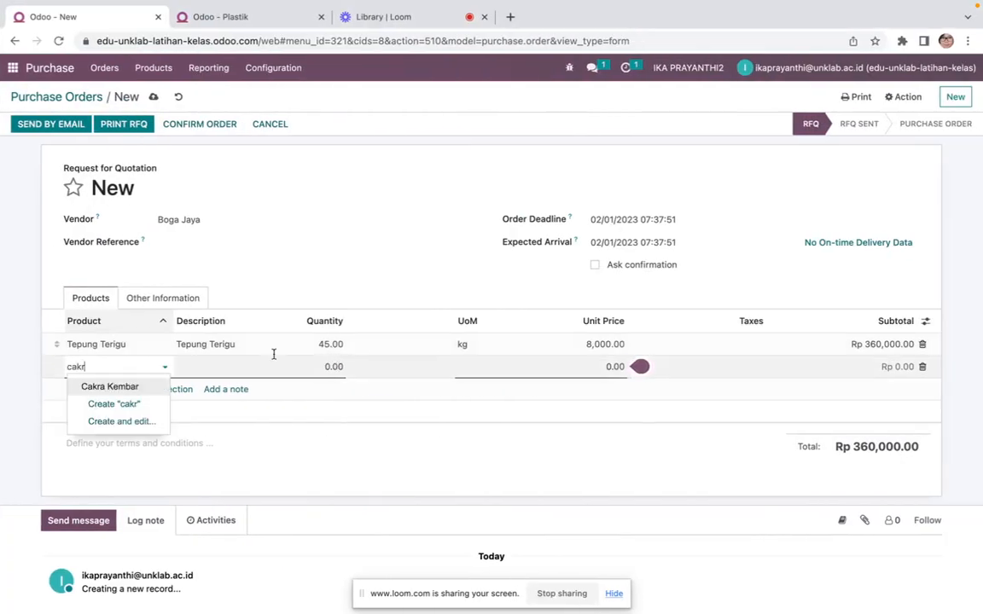
click(123, 389)
key(Tab)
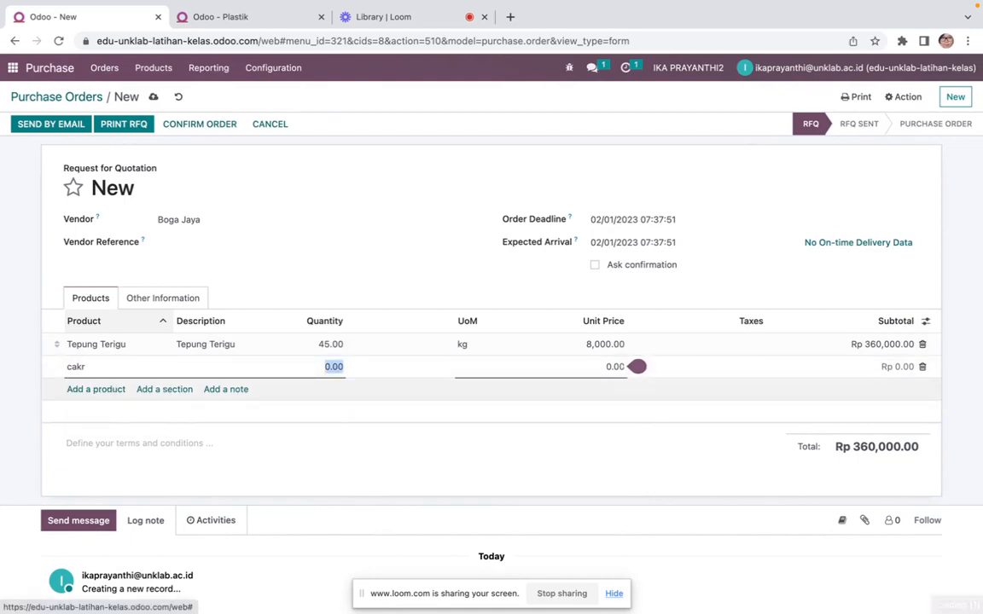
text(3)
key(Tab)
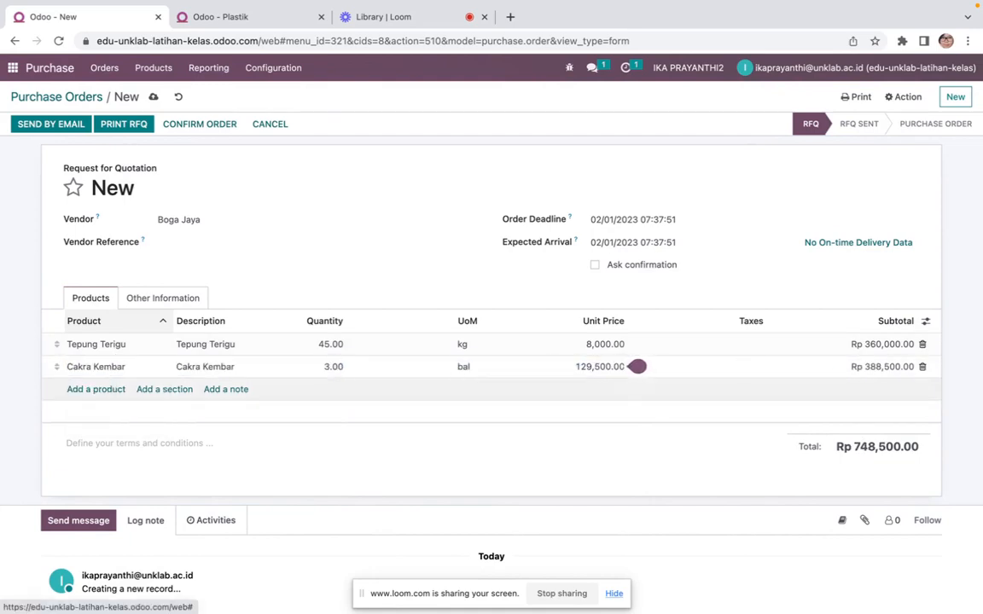
Add a Gula Pasir line with quantity 20
key(Return)
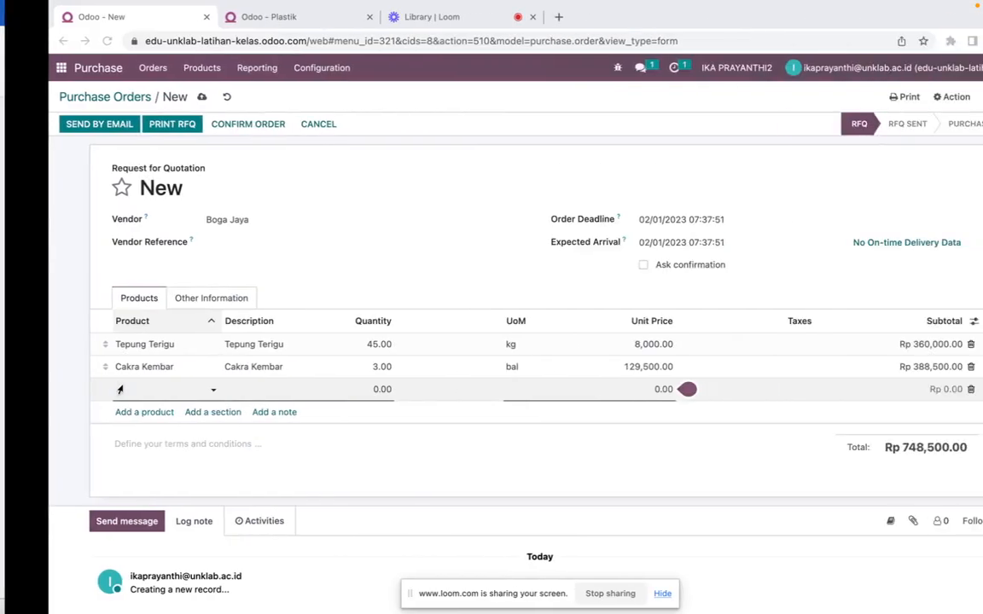
text(gula)
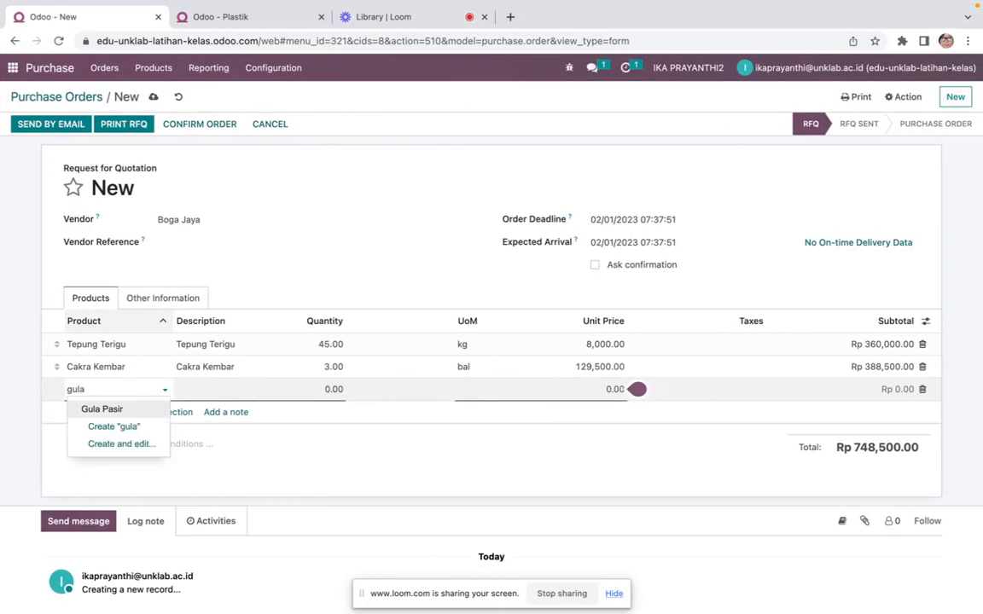
click(100, 410)
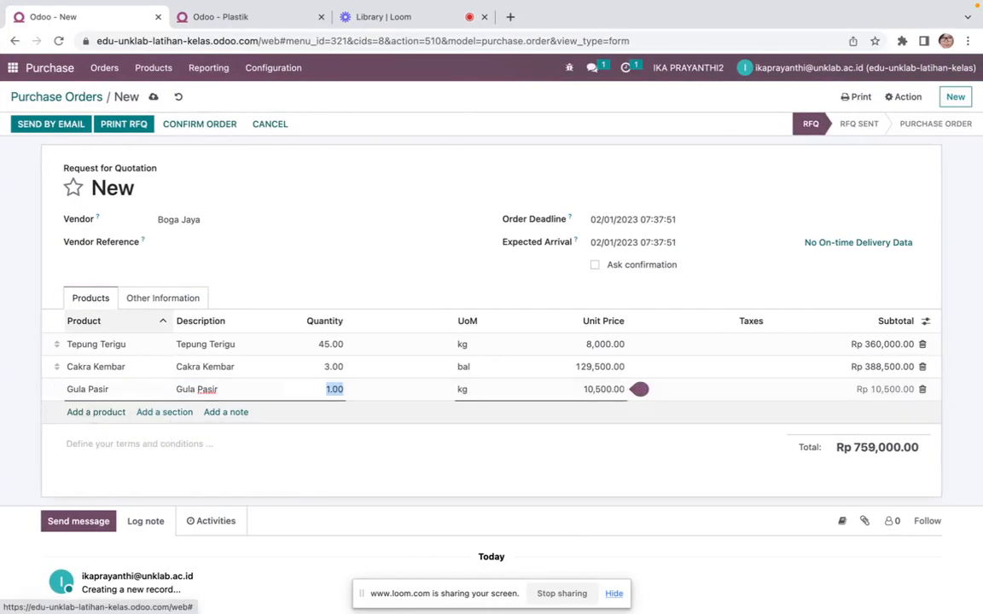
text(20)
key(Tab)
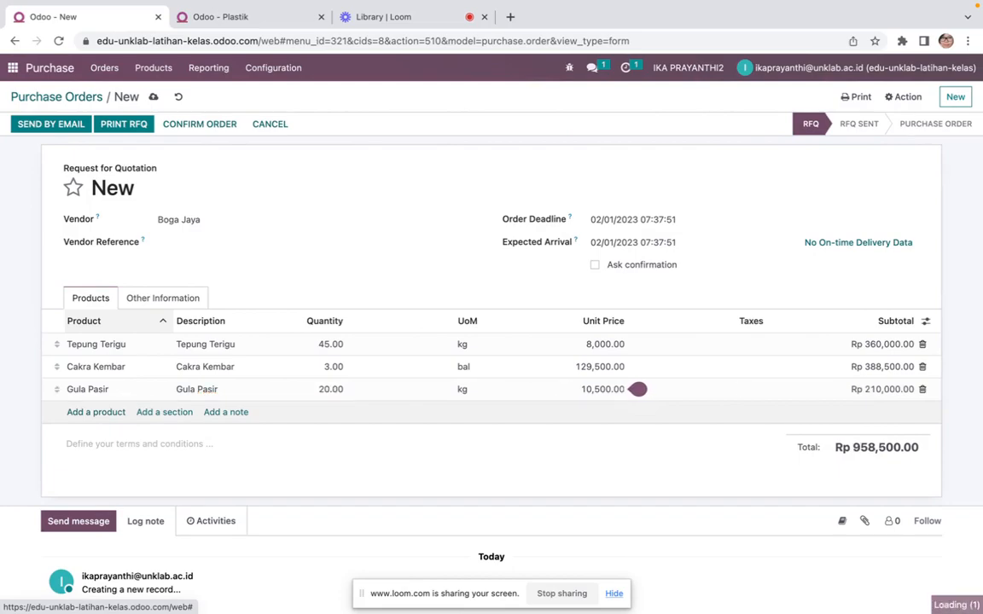
Add a Telor product line with quantity 14
click(95, 412)
key(ctrl+Left)
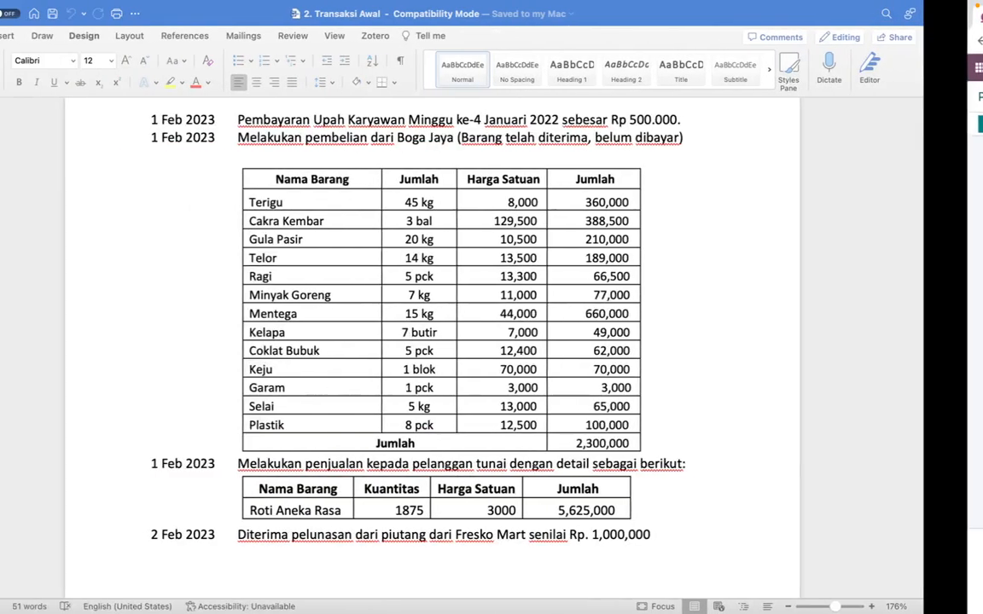
key(ctrl+Right)
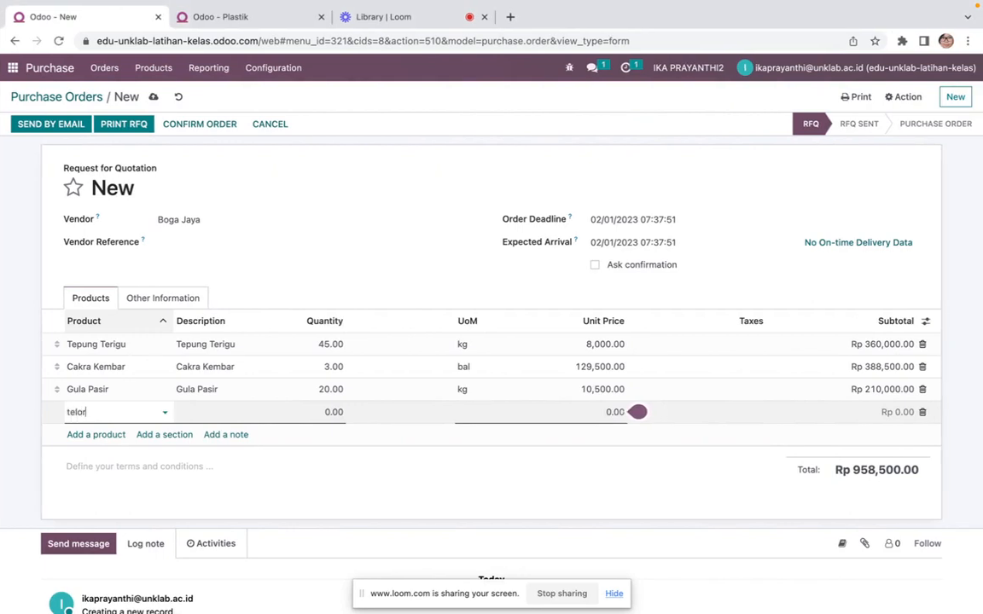
click(92, 429)
key(Tab)
key(Tab)
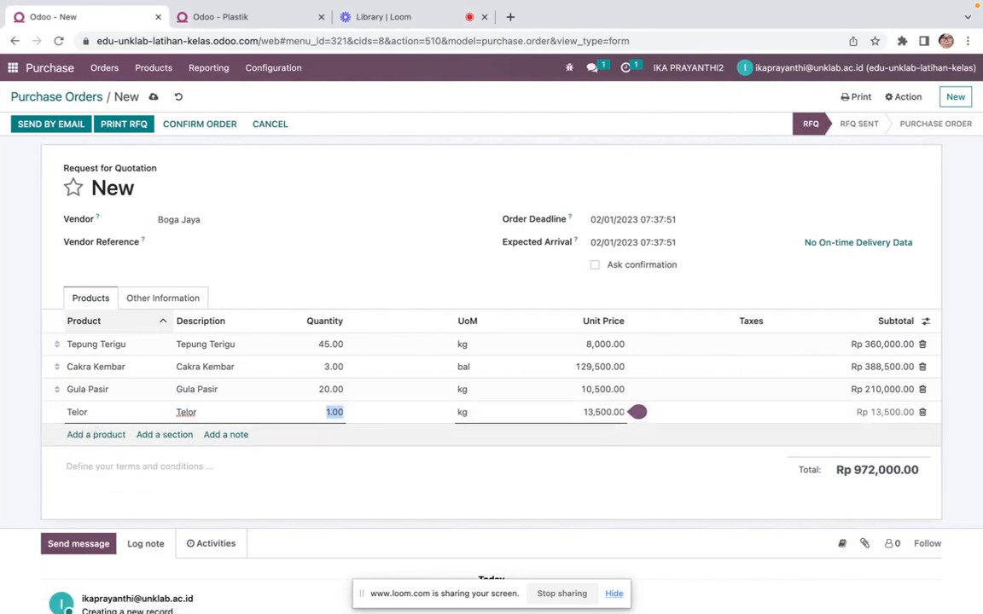
text(14)
key(Tab)
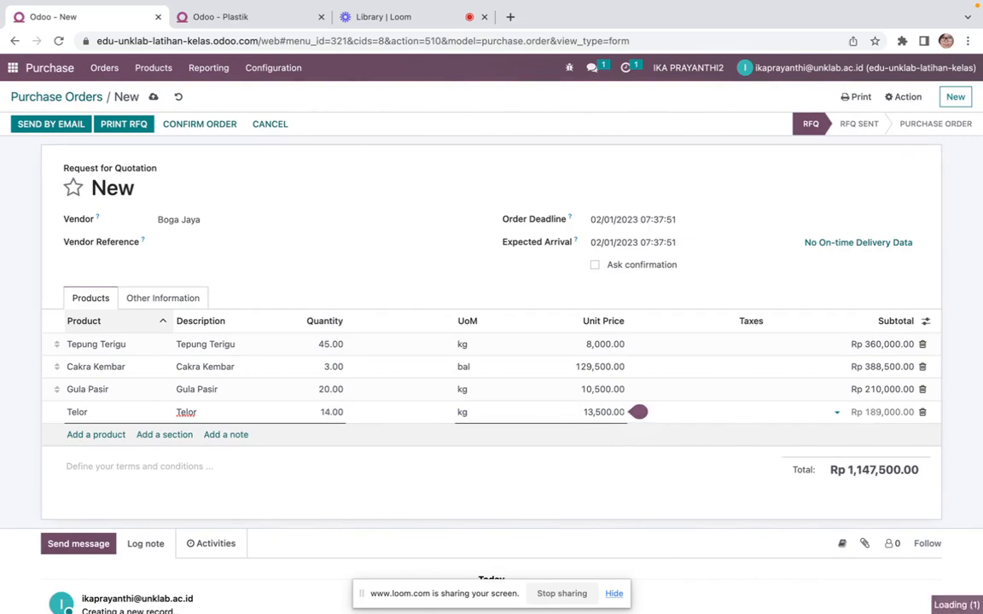
Add a Ragi product line with quantity 5
key(Tab)
key(ctrl+Left)
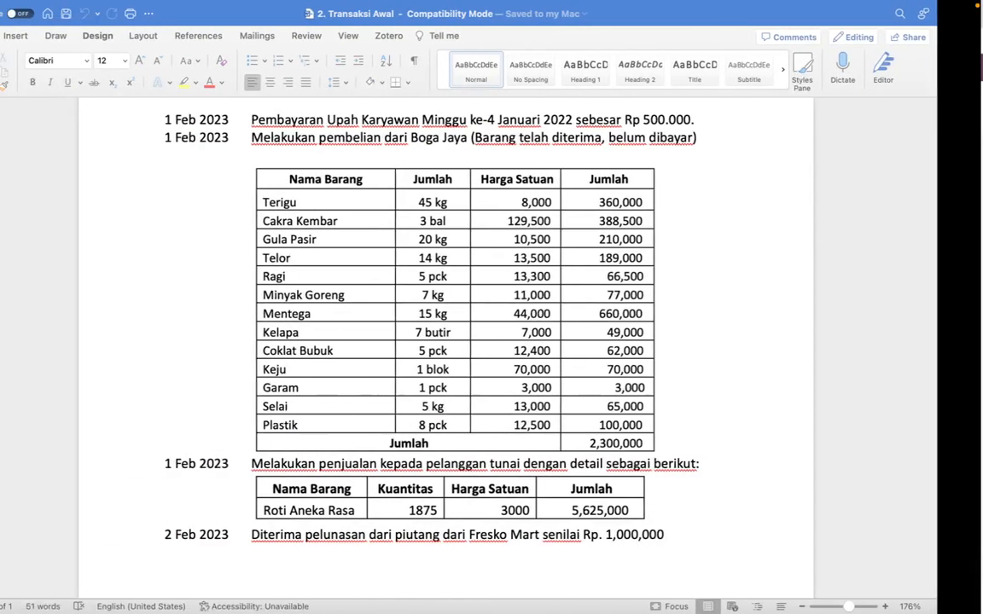
key(ctrl+Left)
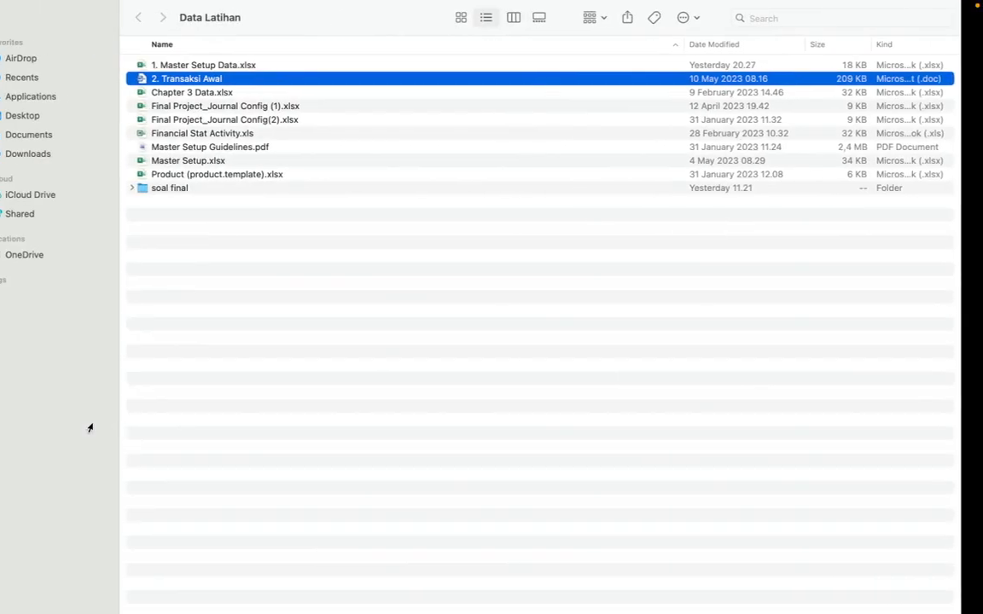
key(ctrl+Right)
key(ctrl+Right)
text(ra)
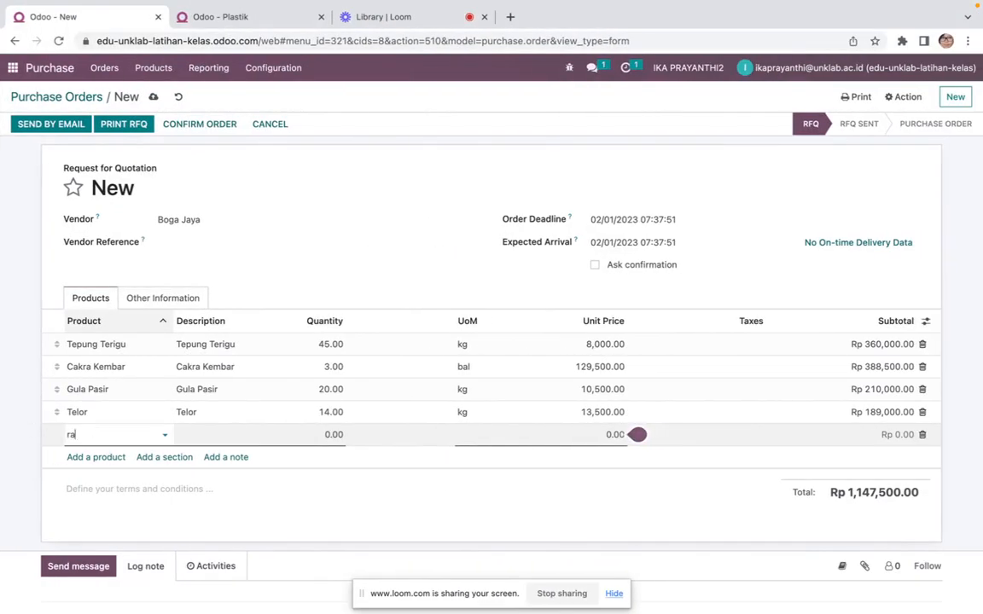
click(92, 454)
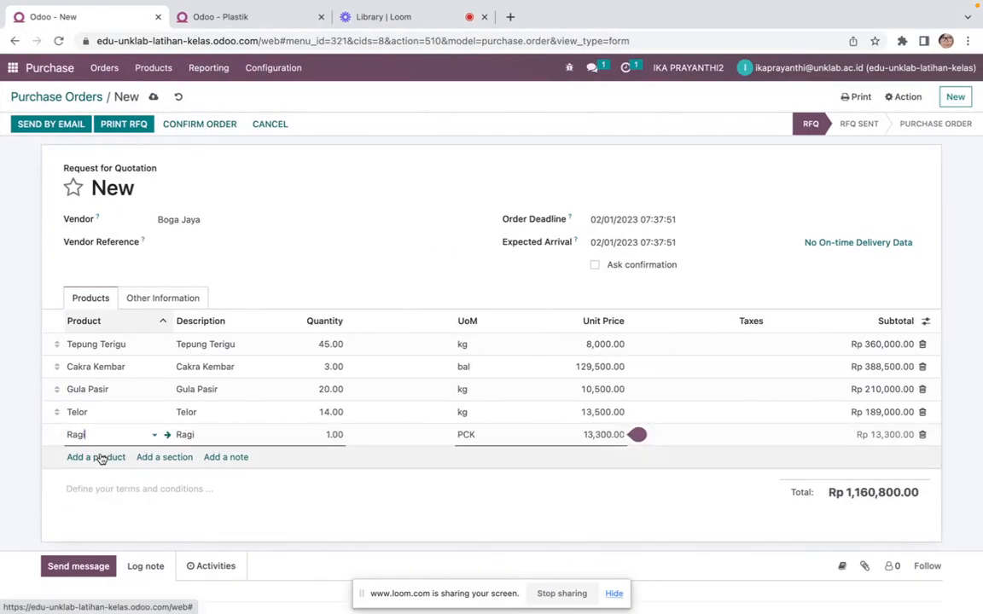
key(Tab)
key(Tab)
text(5)
key(Tab)
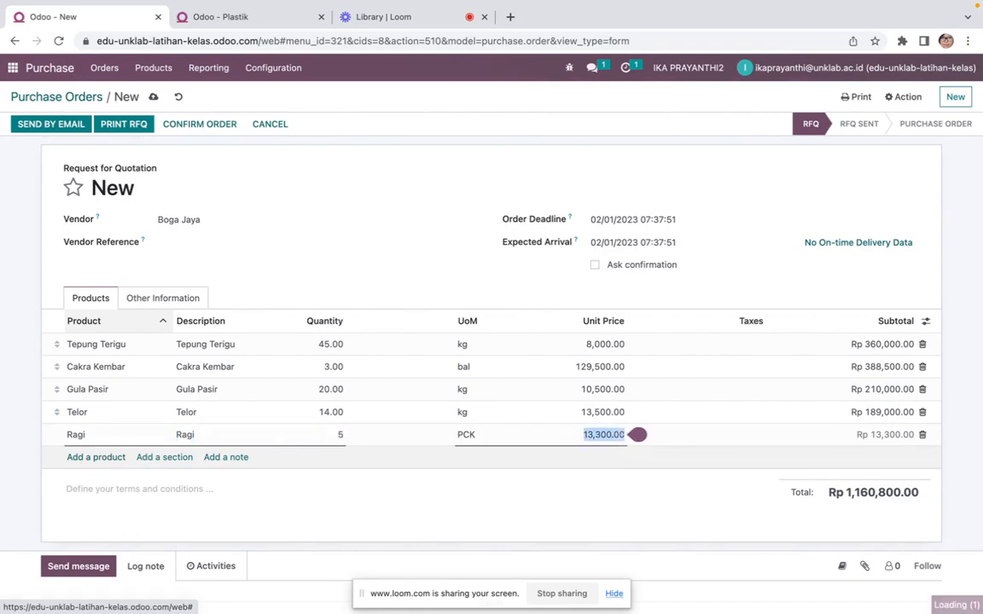
key(Tab)
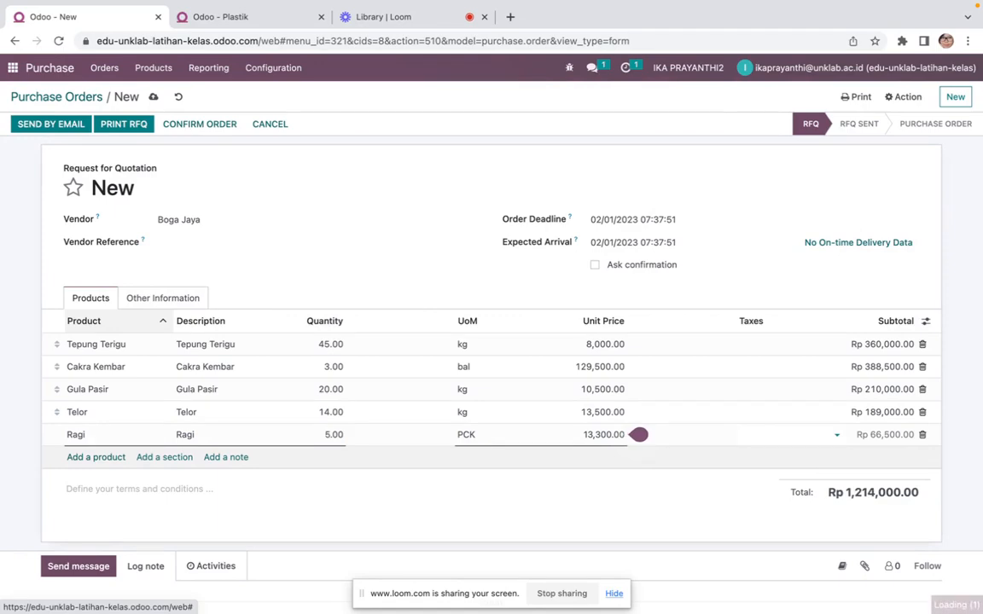
key(Tab)
Add a Minyak Goreng product line with quantity 7
key(ctrl+Left)
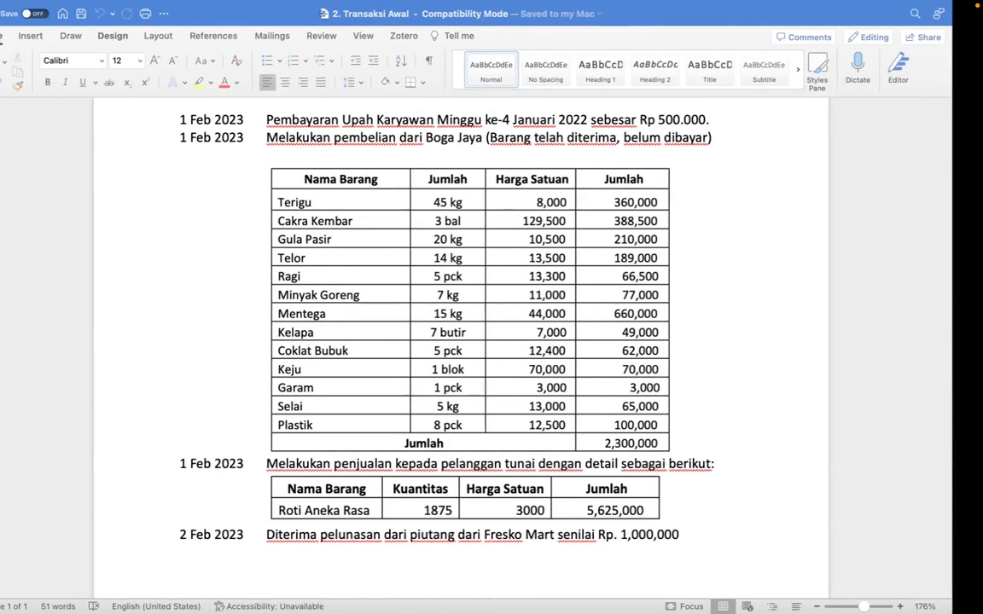
key(ctrl+Right)
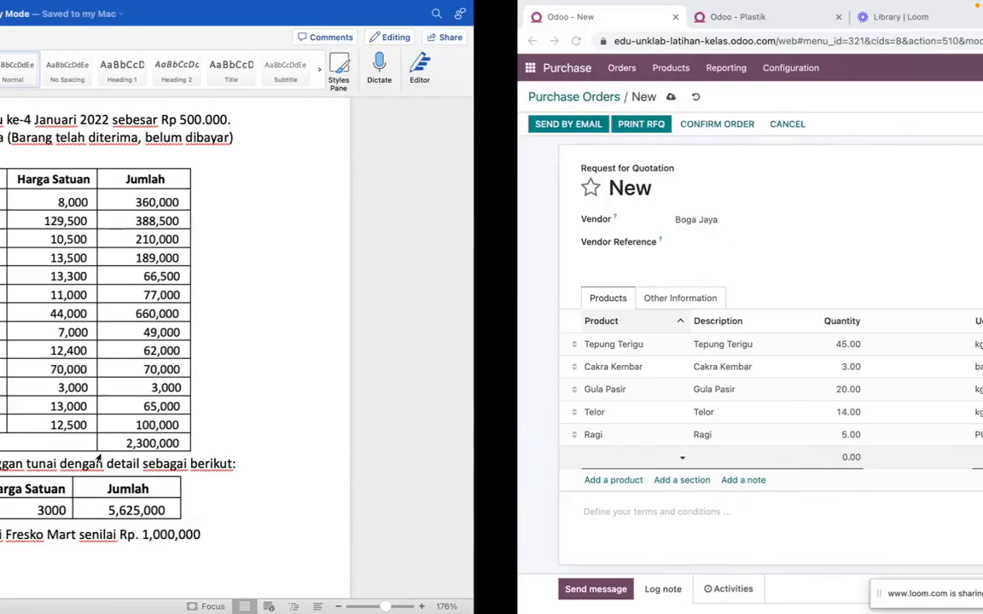
text(minyak)
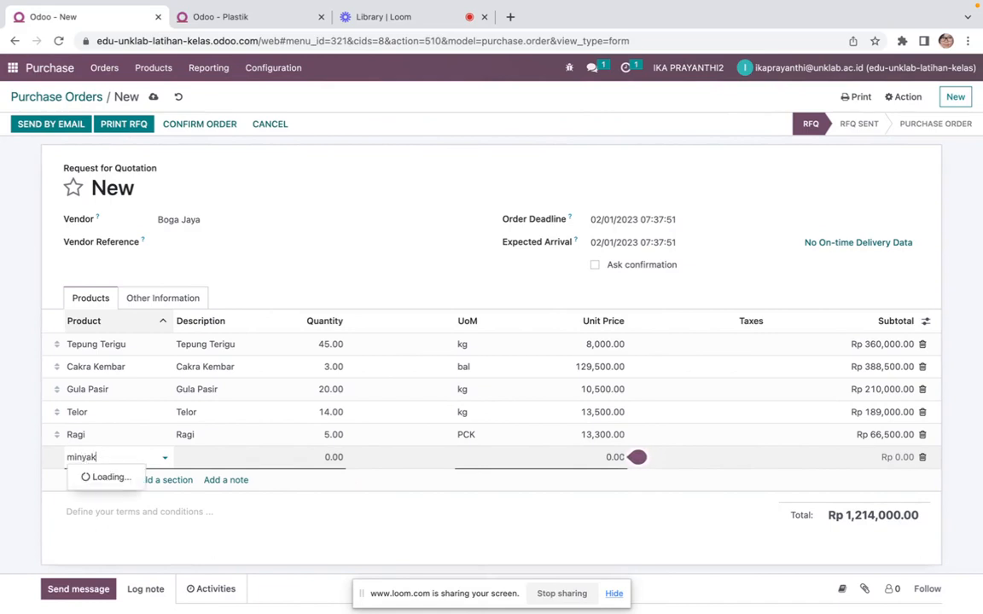
click(103, 477)
key(Tab)
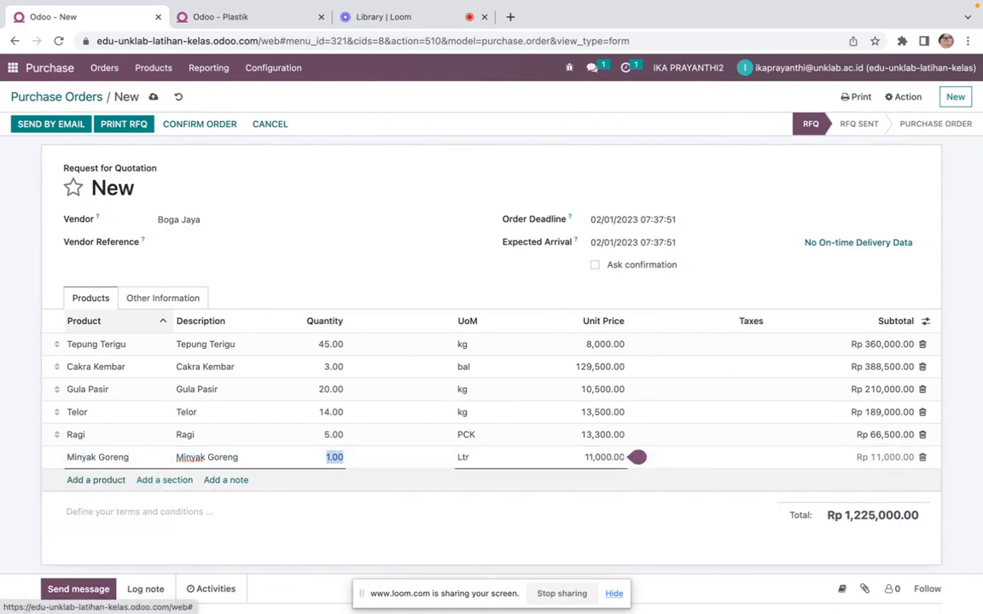
text(7)
key(Tab)
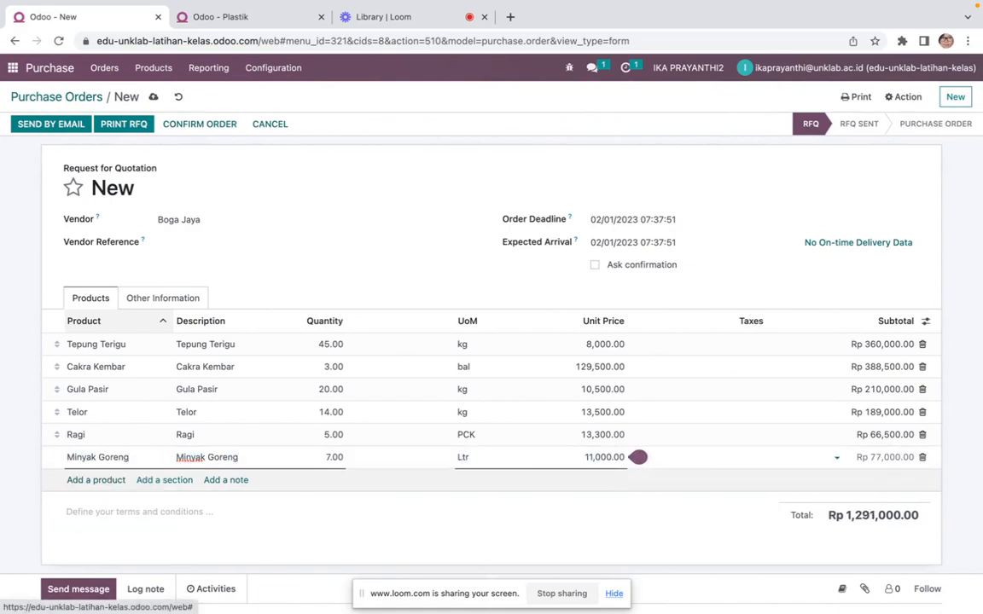
key(Escape)
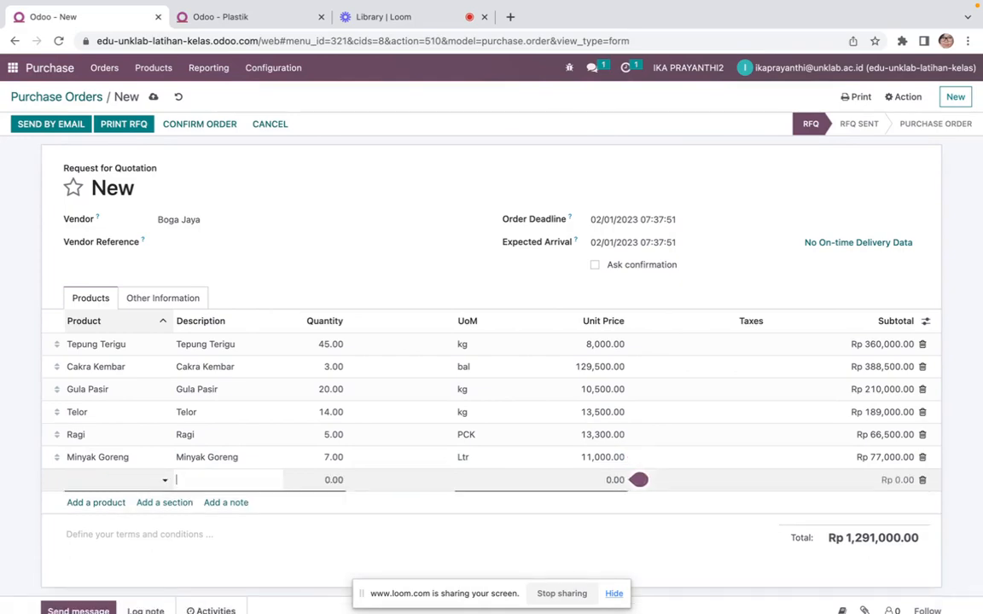
Add a Mentega product line with quantity 15
click(104, 480)
key(ctrl+Left)
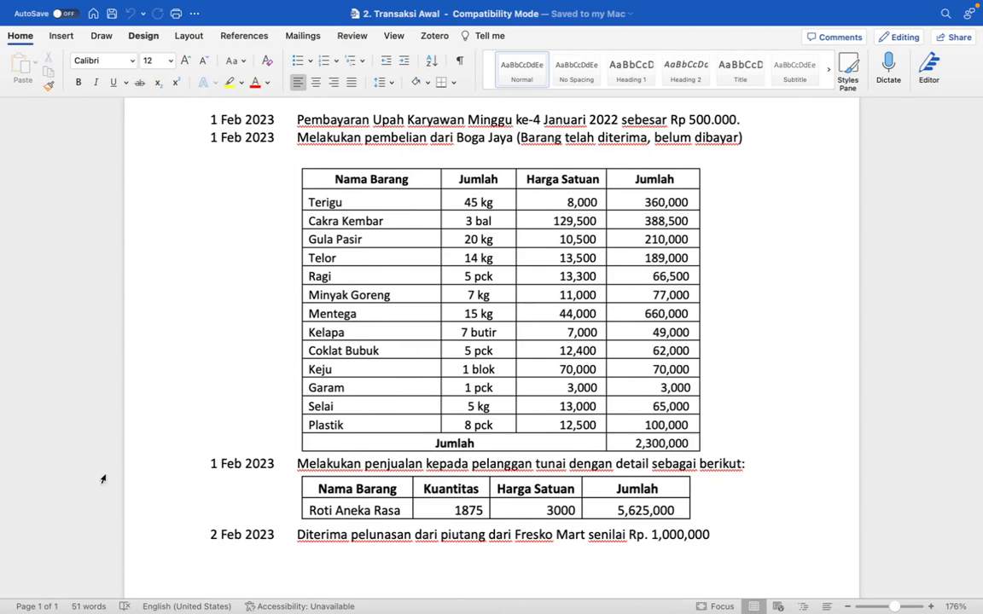
key(ctrl+Right)
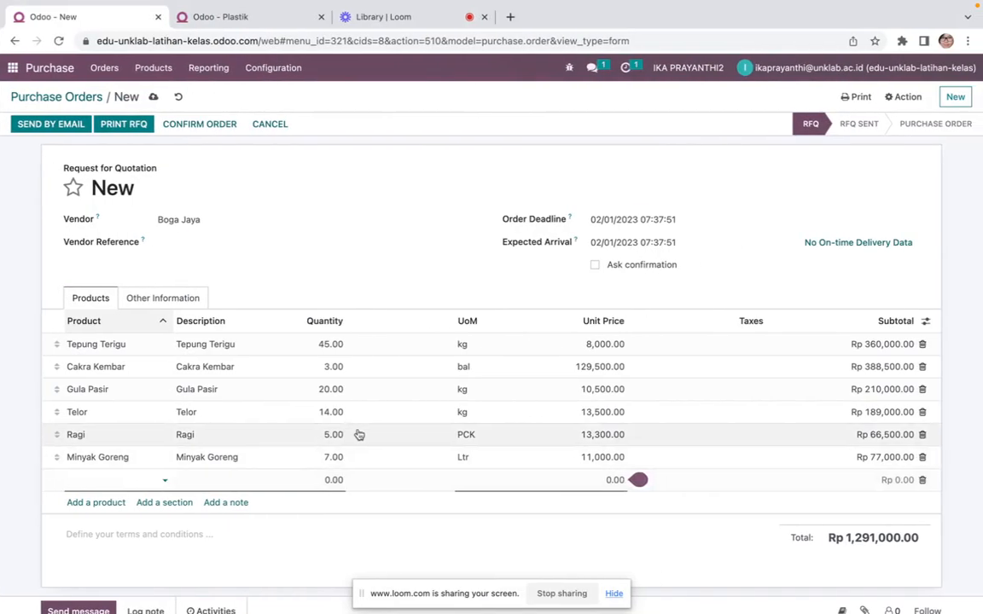
key(ctrl+Left)
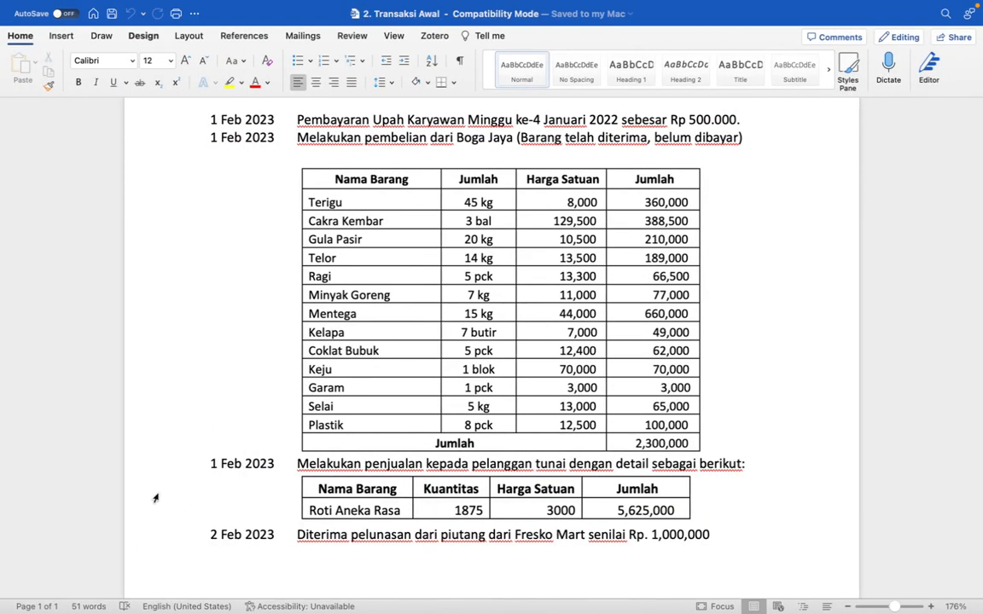
key(ctrl+Right)
text(m)
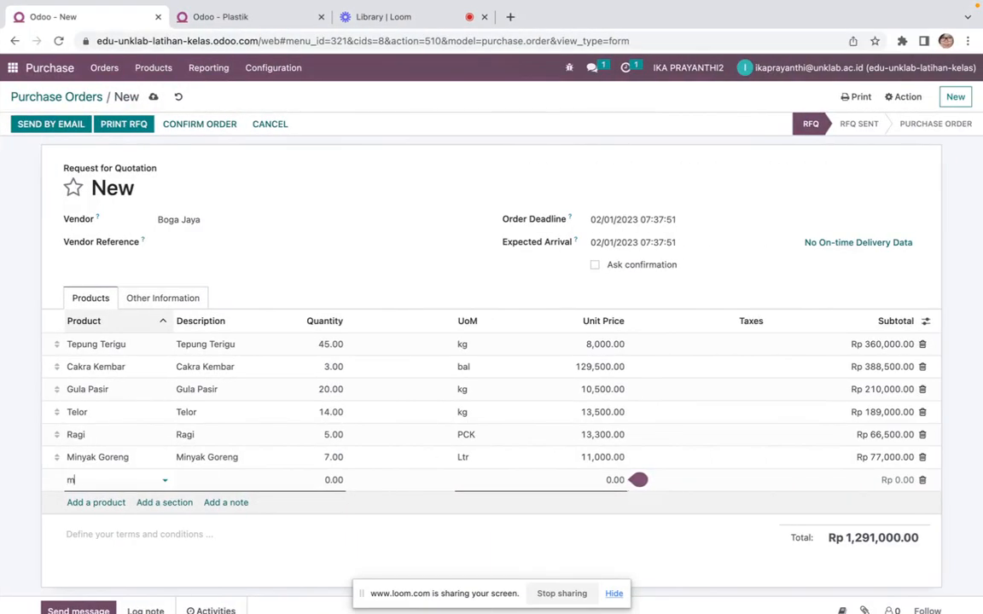
text(entega)
click(154, 500)
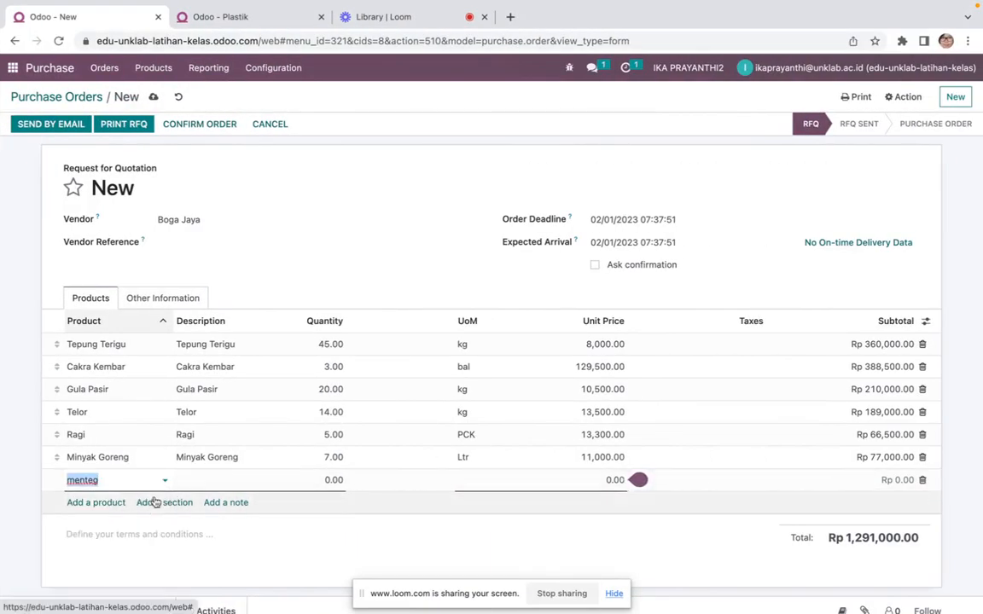
key(Tab)
key(Tab)
text(15)
key(Tab)
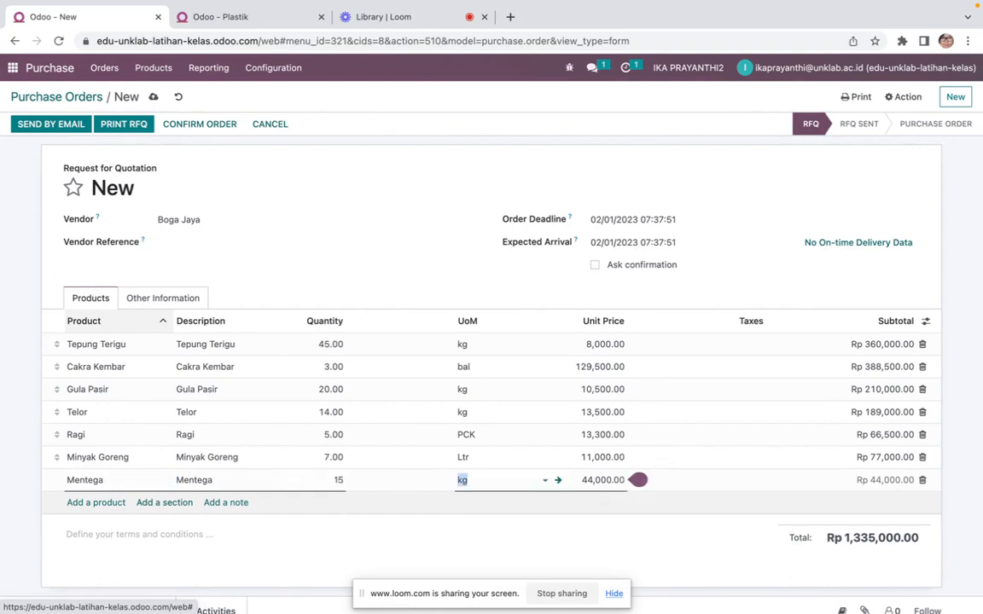
key(Tab)
key(Tab)
key(Tab)
Add a Kelapa product line with quantity 7
key(ctrl+Right)
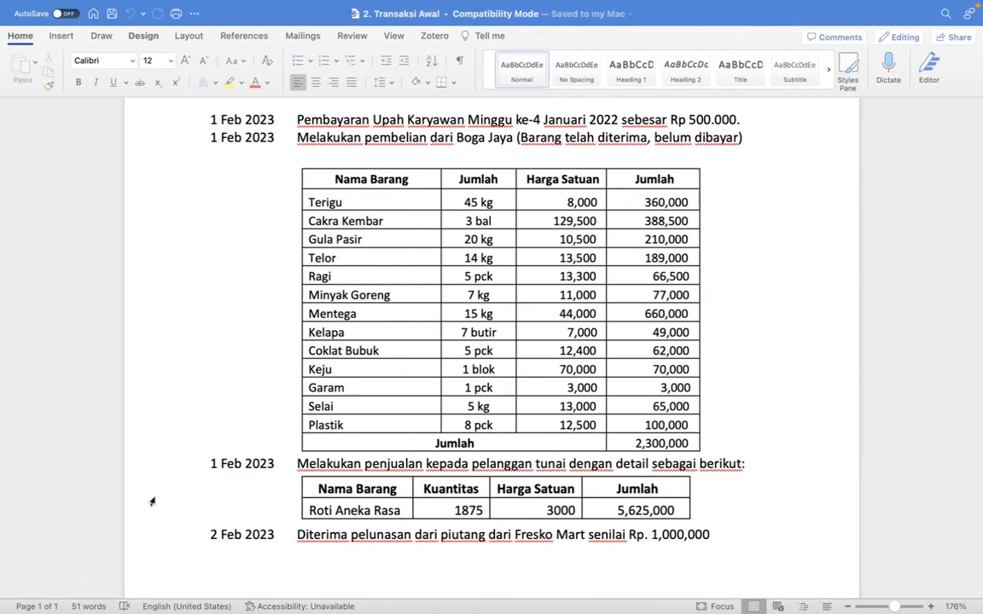
key(ctrl+Left)
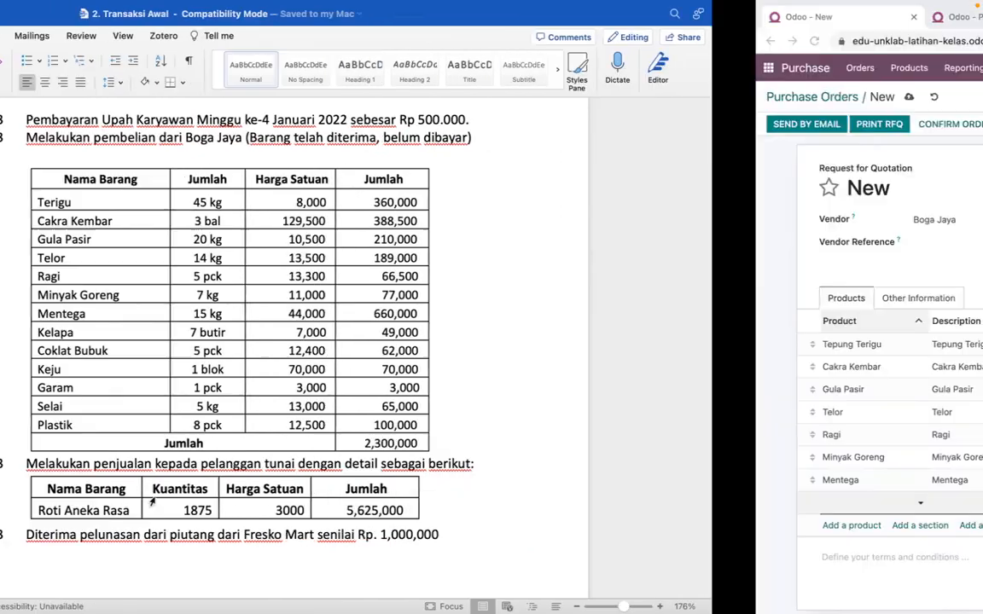
text(kelapa)
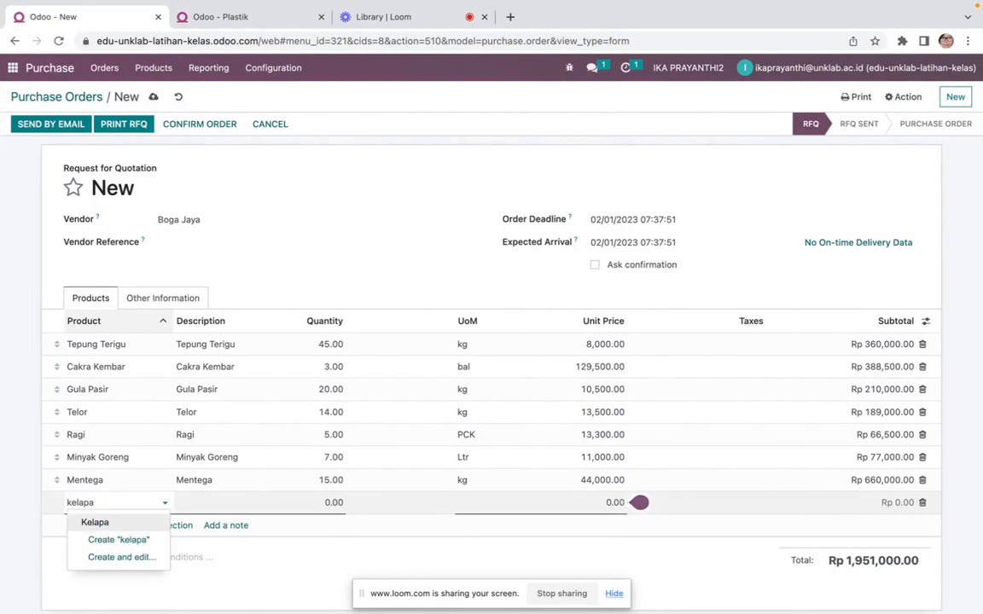
click(157, 523)
key(Tab)
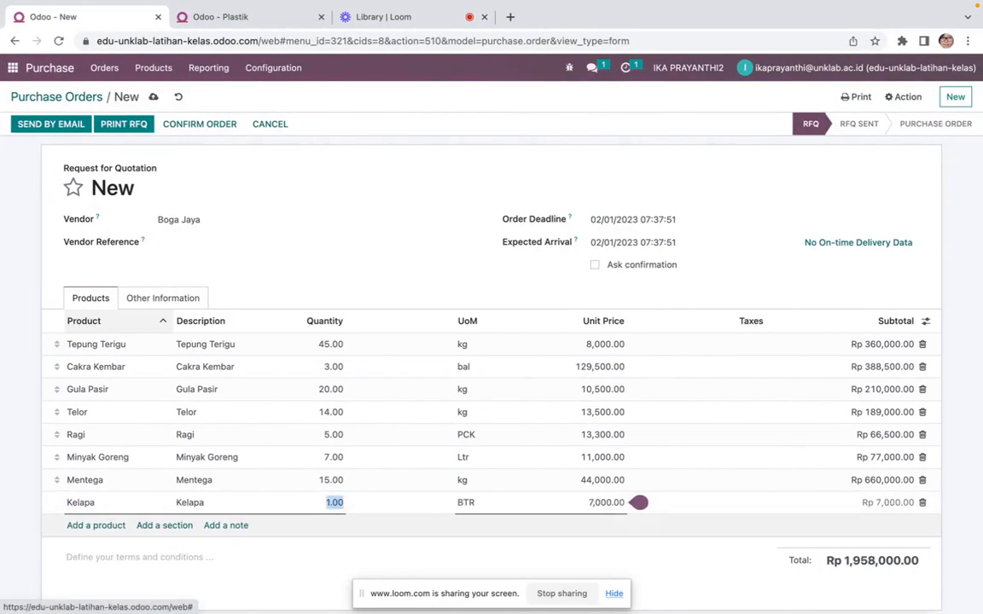
text(7)
key(Tab)
key(Escape)
Add a Coklat Bubuk product line with quantity 5
click(95, 525)
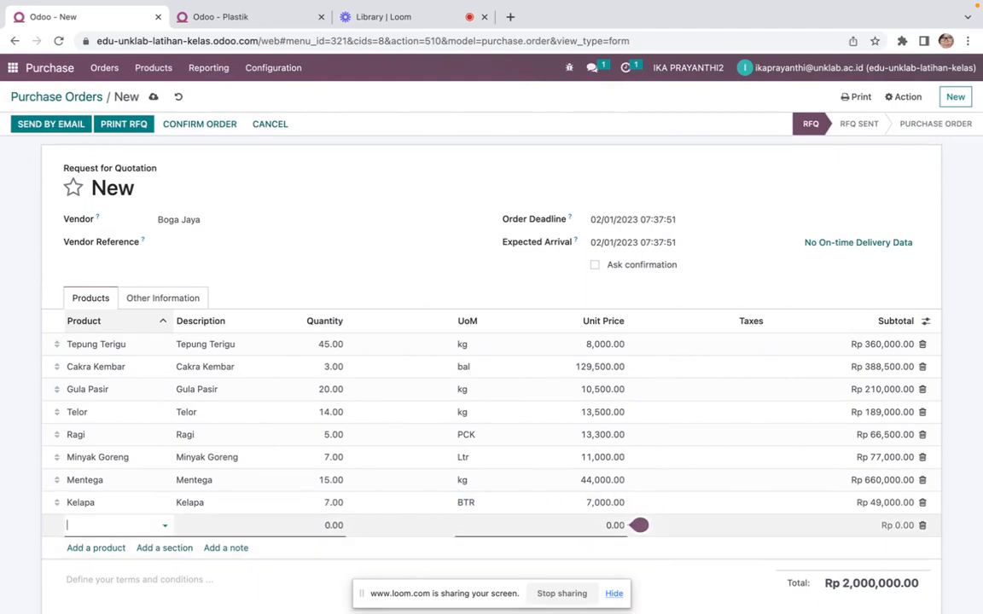
key(ctrl+Left)
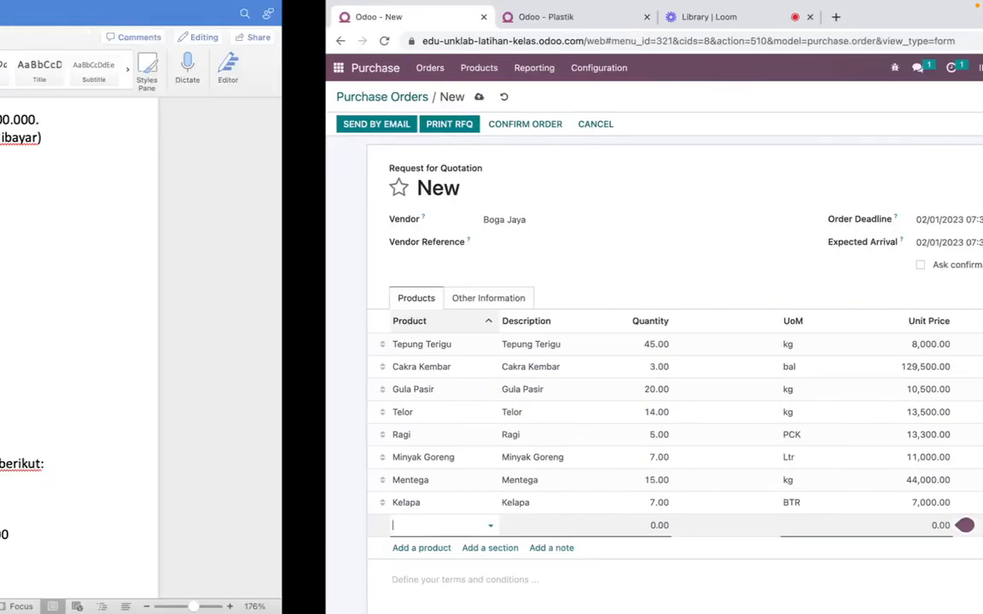
key(ctrl+Right)
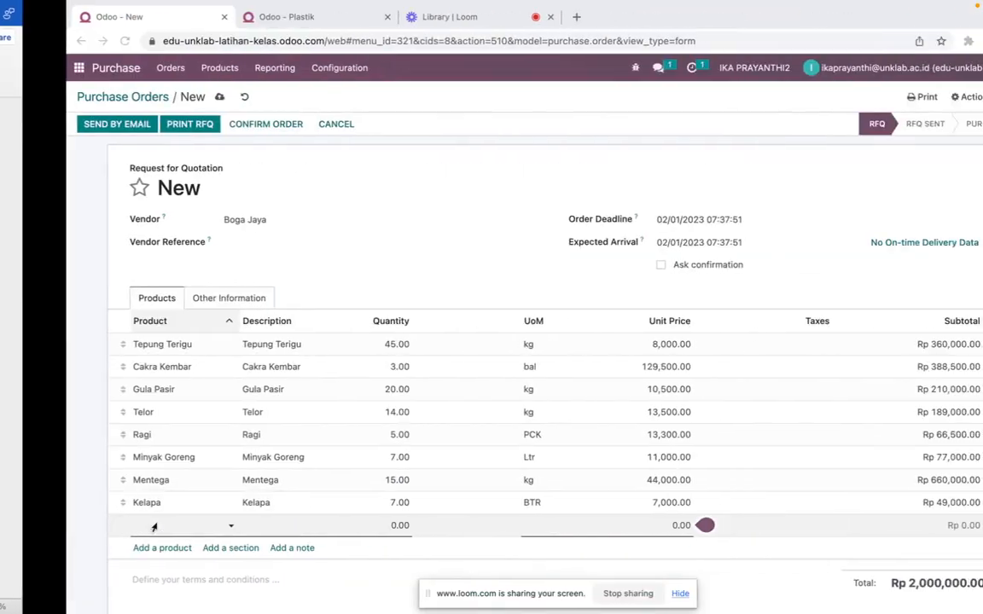
text(cokl)
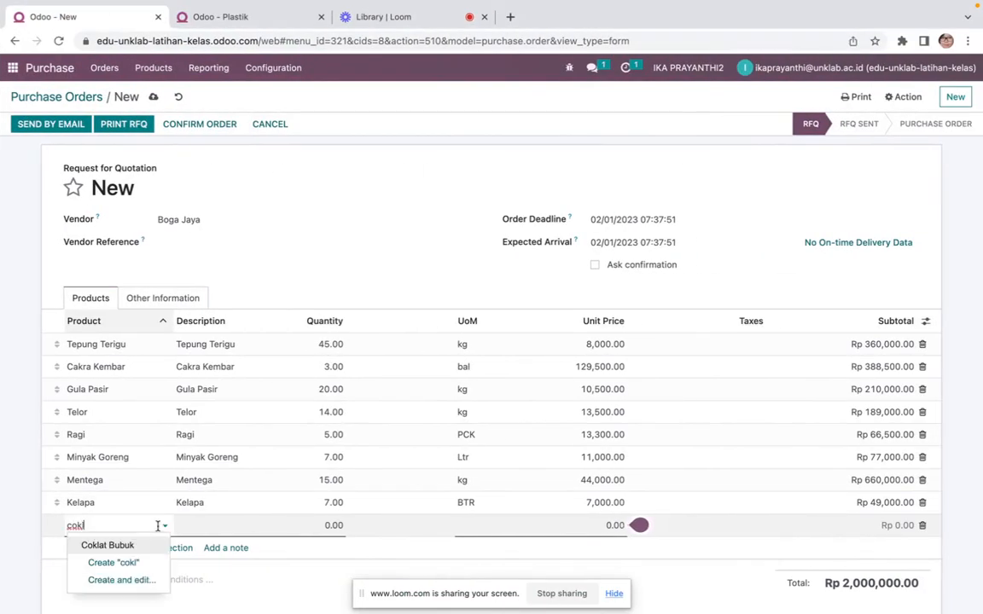
click(85, 545)
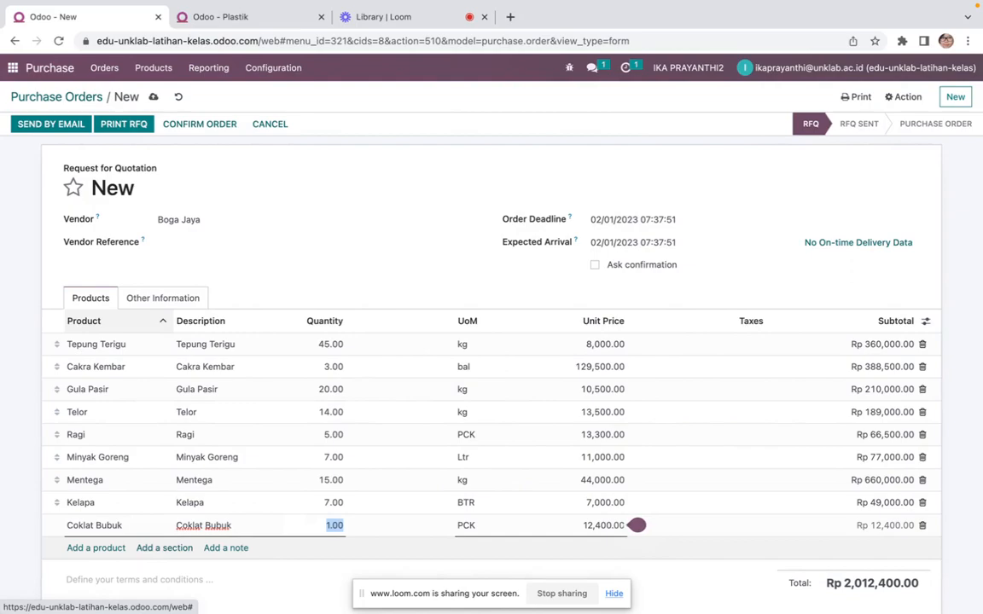
text(5)
key(Tab)
key(Tab)
key(Tab)
key(Tab)
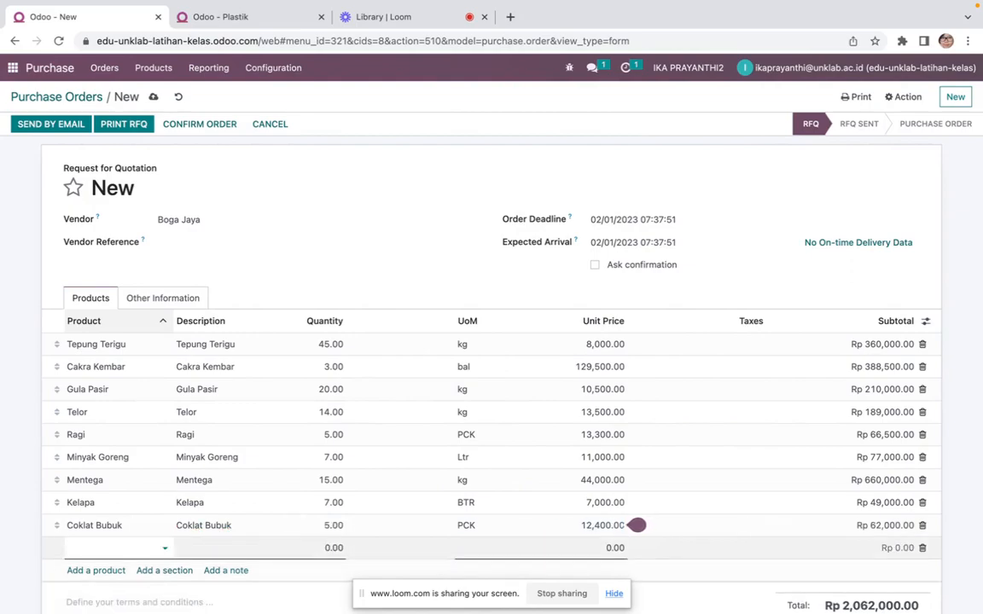
Add a Keju product line with quantity 1
key(ctrl+Left)
key(ctrl+Right)
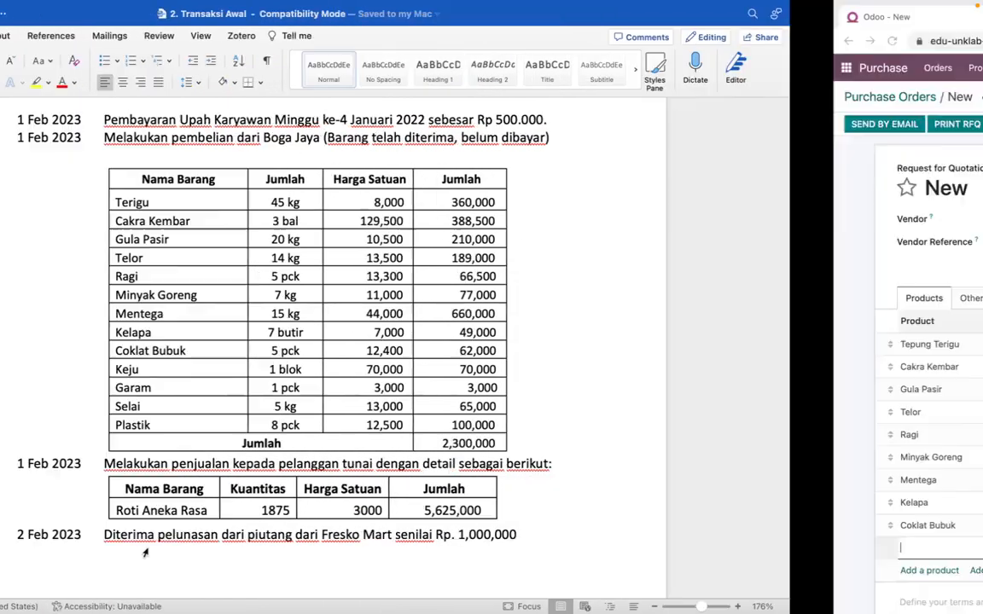
text(keju)
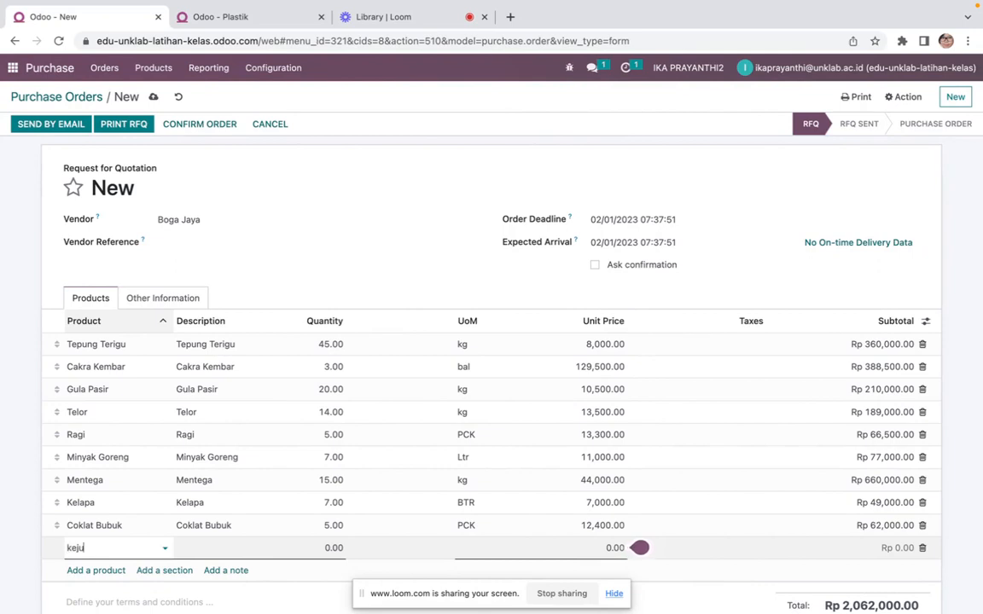
click(126, 495)
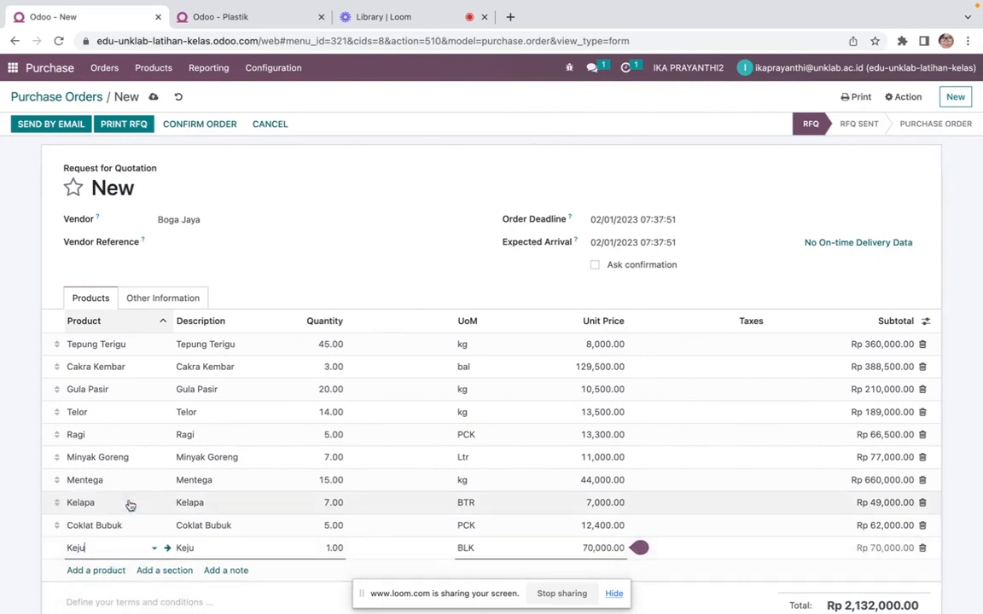
key(Tab)
key(Tab)
key(Tab)
key(Return)
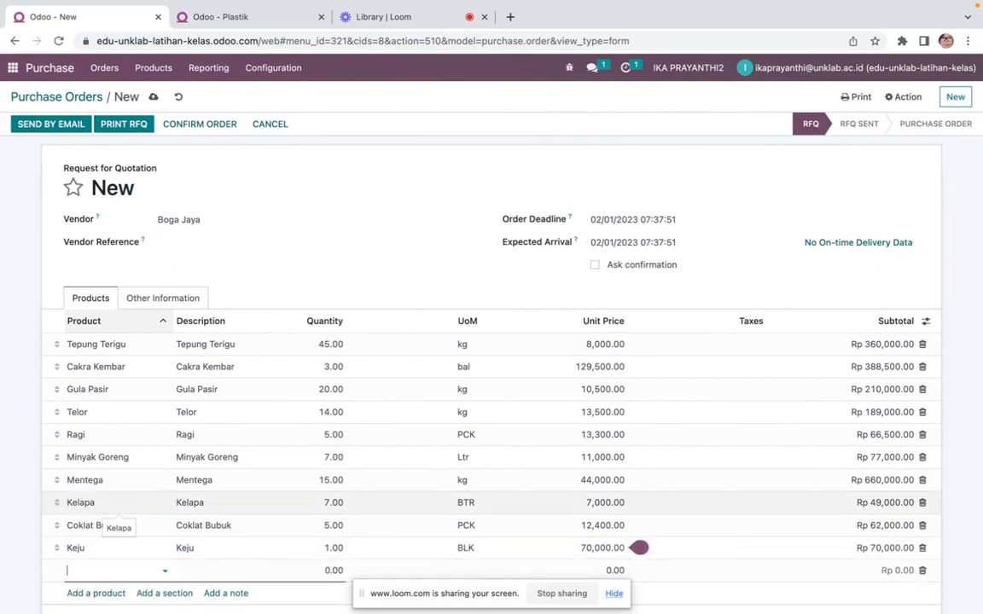
Add a Garam product line with quantity 1
key(ctrl+Left)
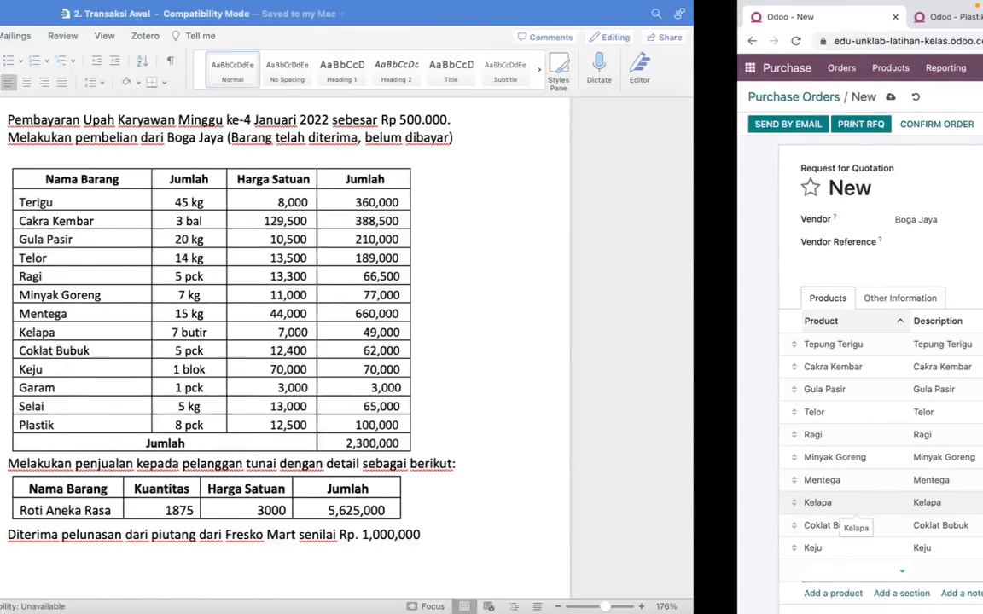
key(ctrl+Right)
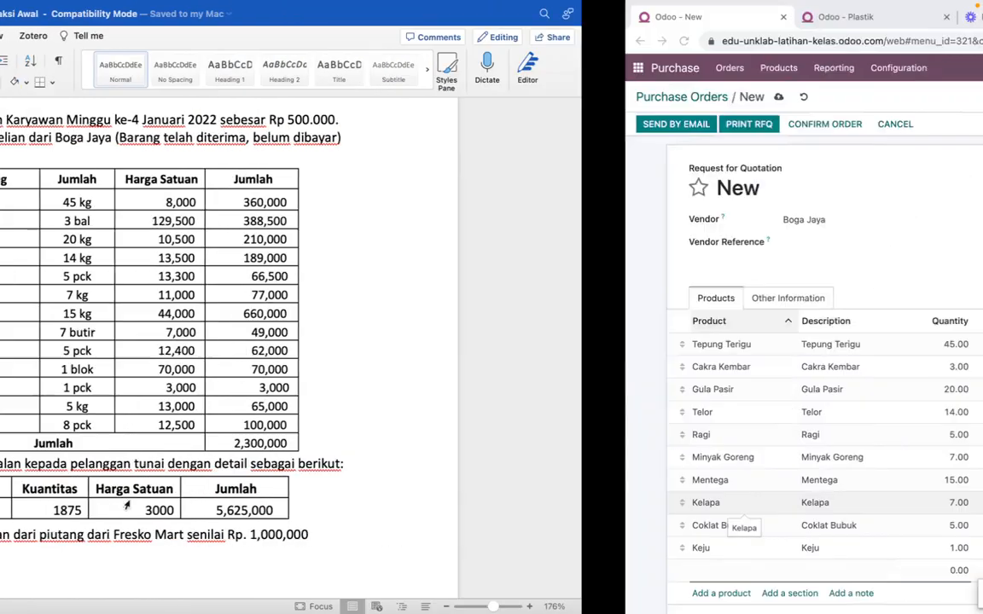
text(m)
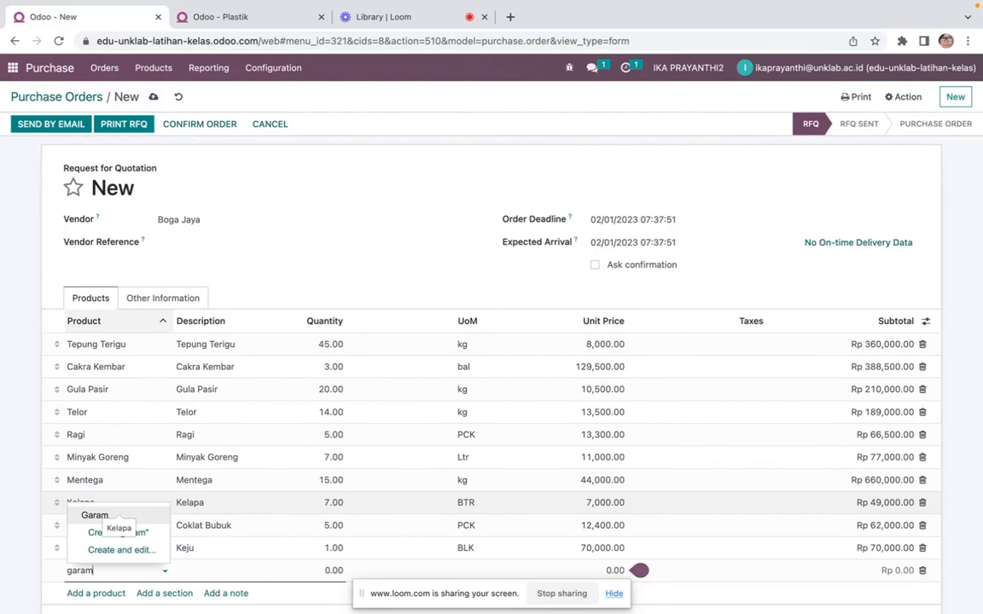
click(140, 516)
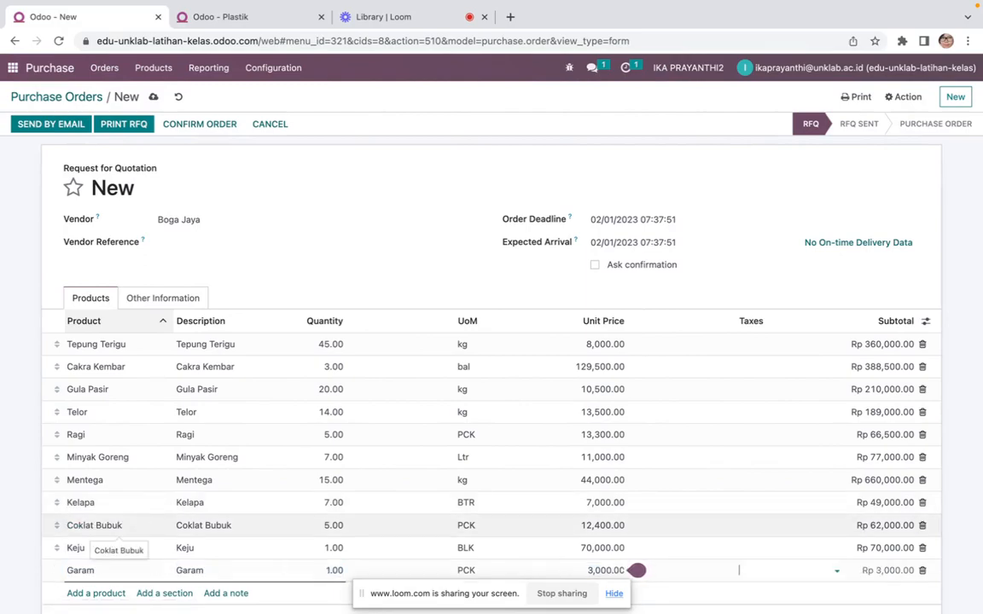
key(Return)
Add a Selai product line with quantity 5
key(ctrl+Left)
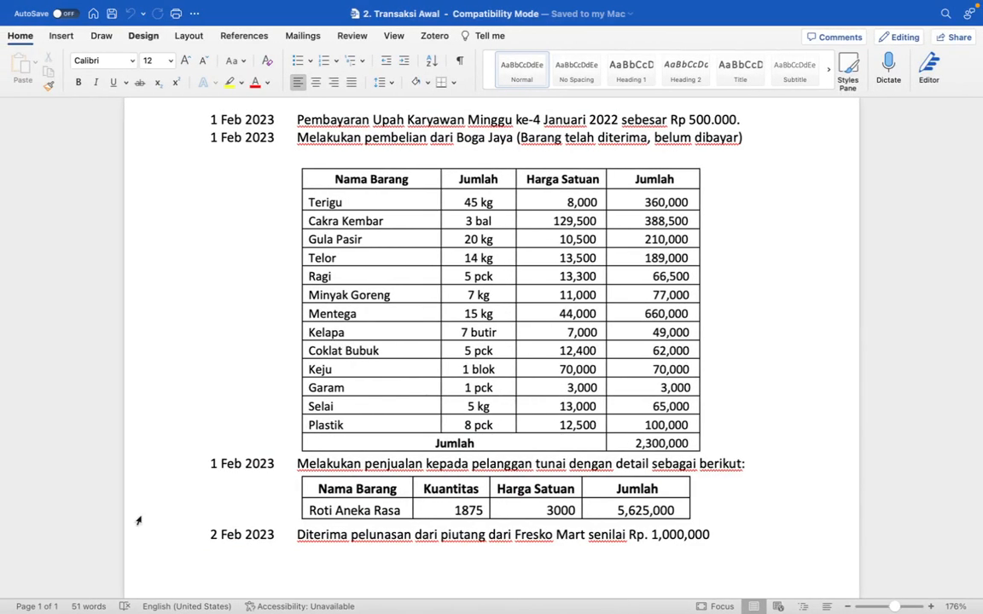
key(ctrl+Right)
text(selai)
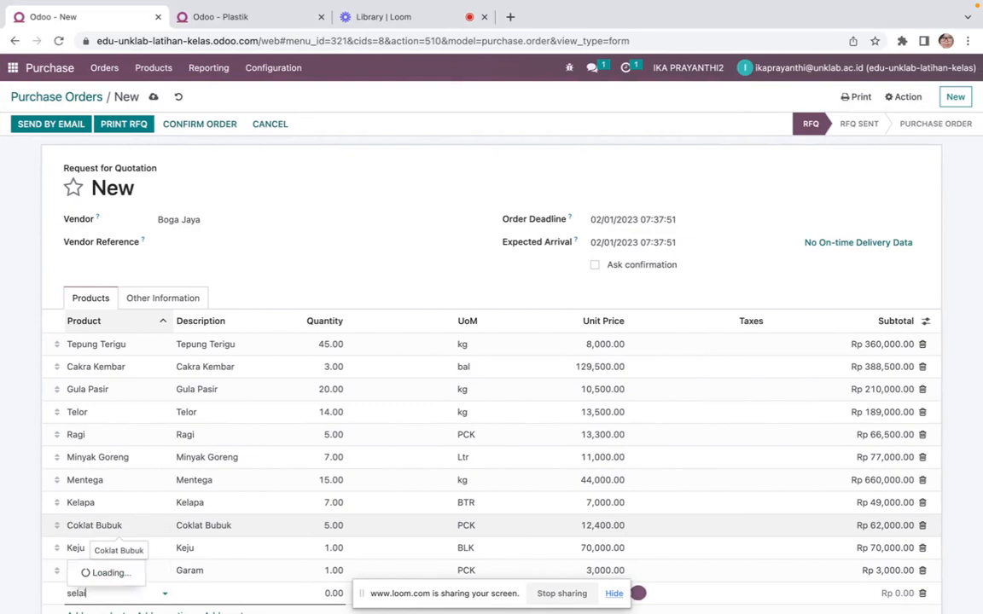
click(140, 538)
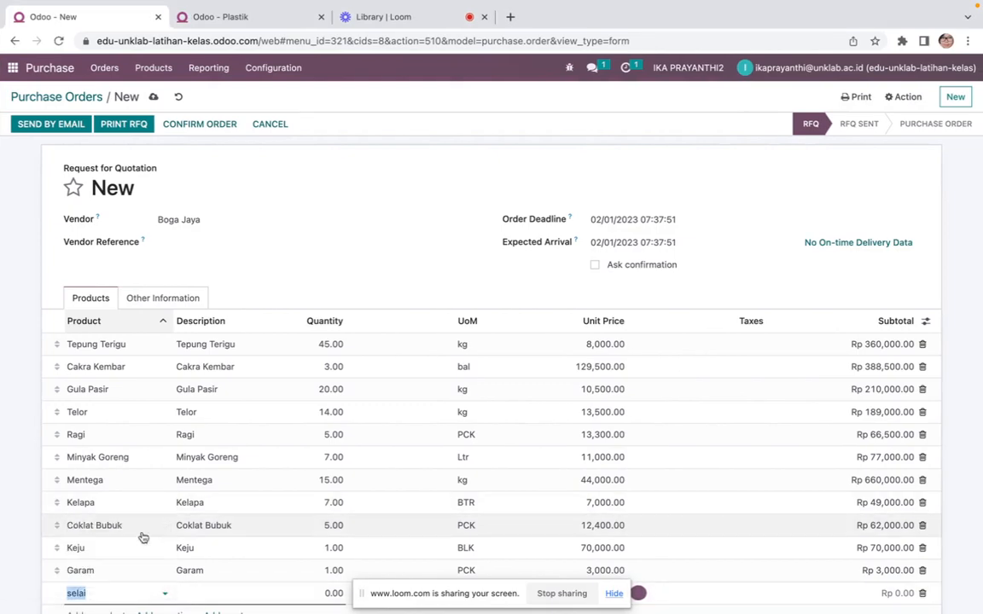
key(ctrl+Left)
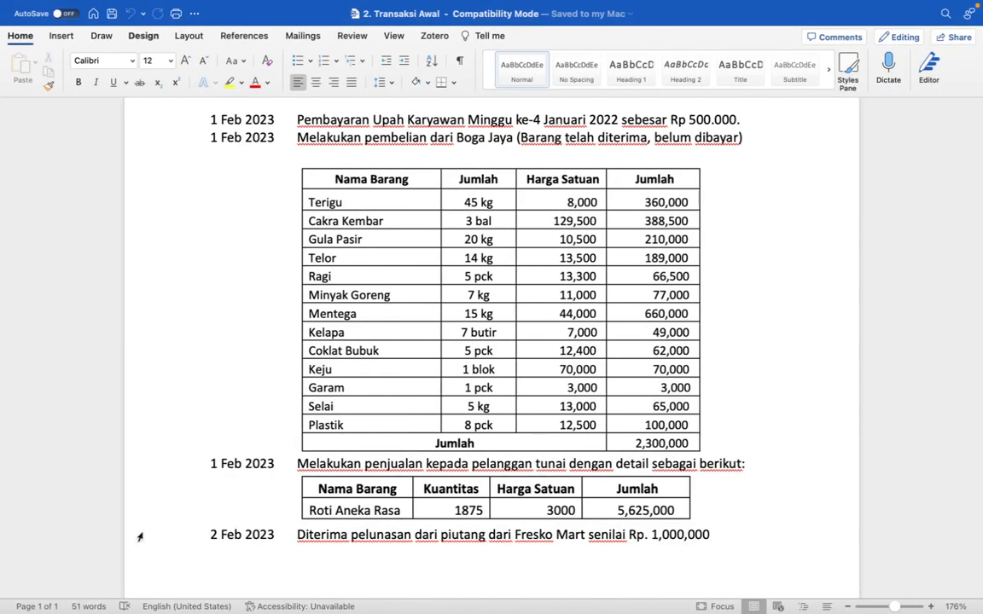
key(ctrl+Right)
text(5)
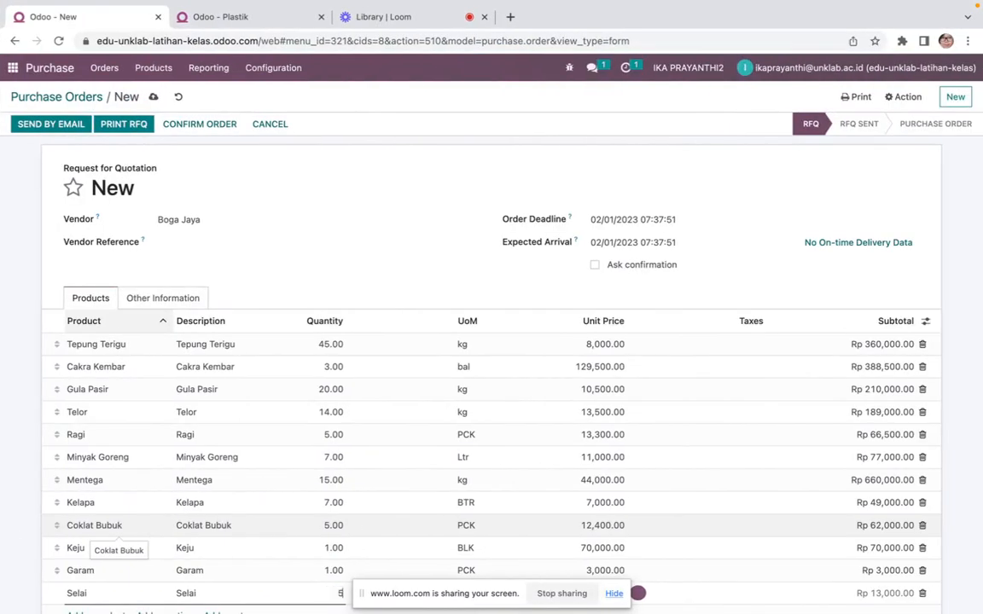
key(Return)
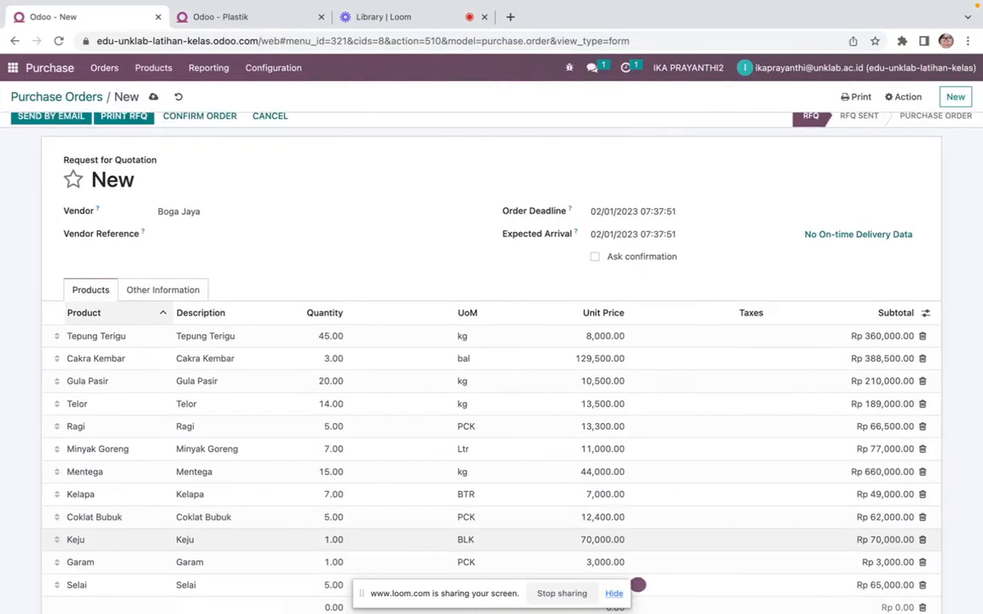
Add a Plastik product line with quantity 8
scroll(8, 443, down, 4)
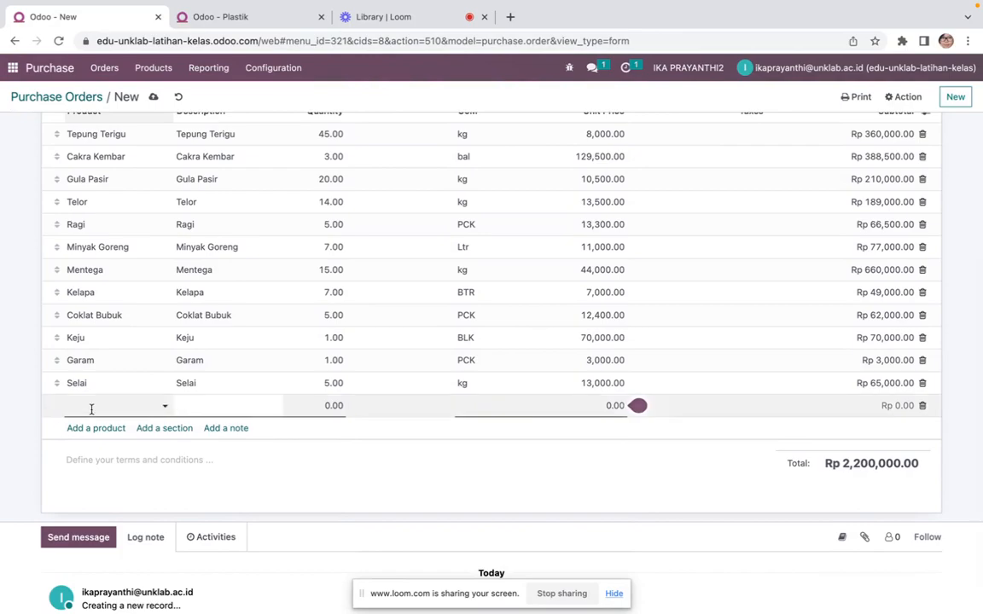
click(93, 407)
key(ctrl+Left)
key(ctrl+Right)
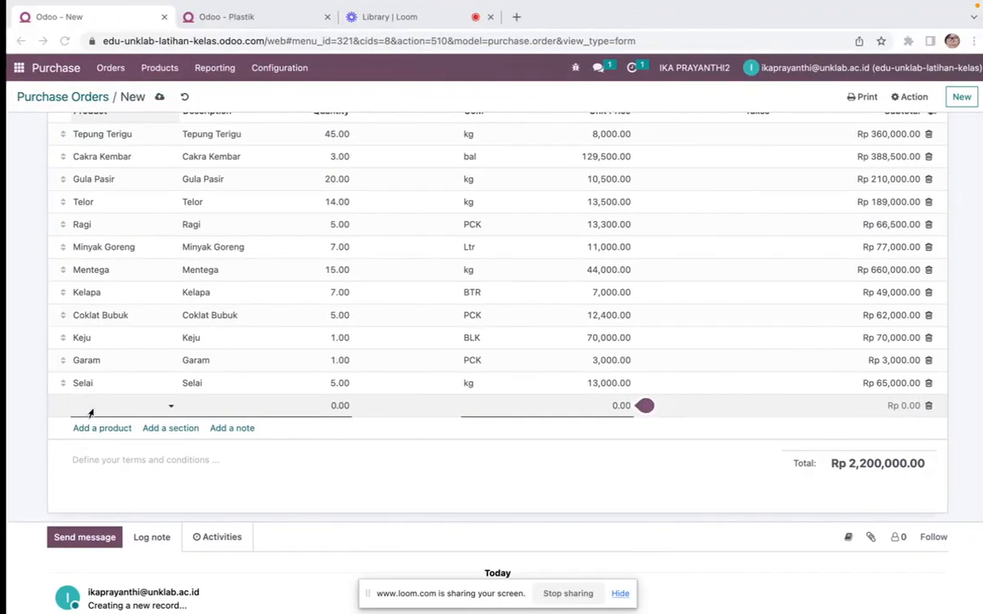
text(plas)
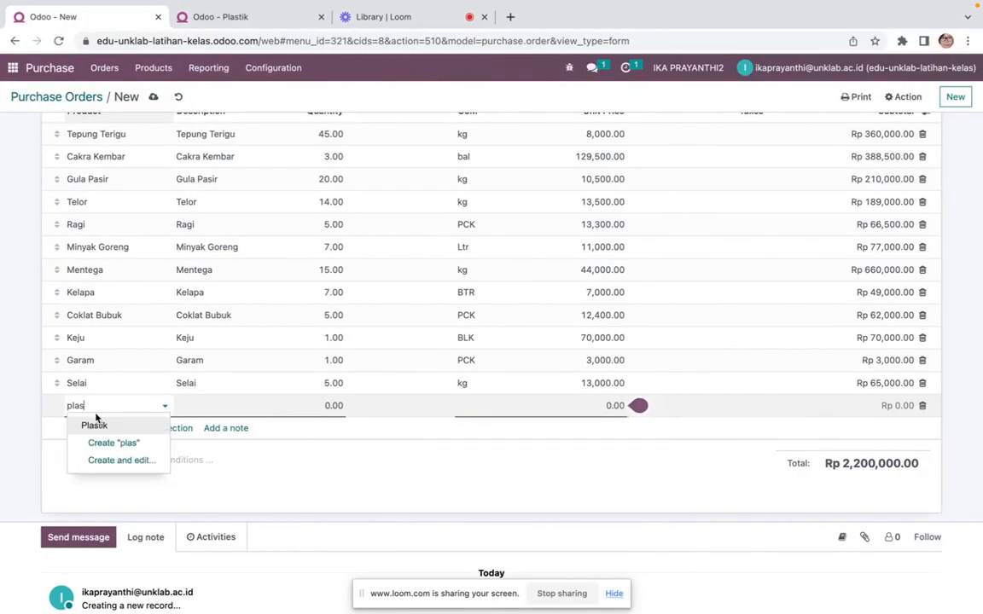
click(104, 424)
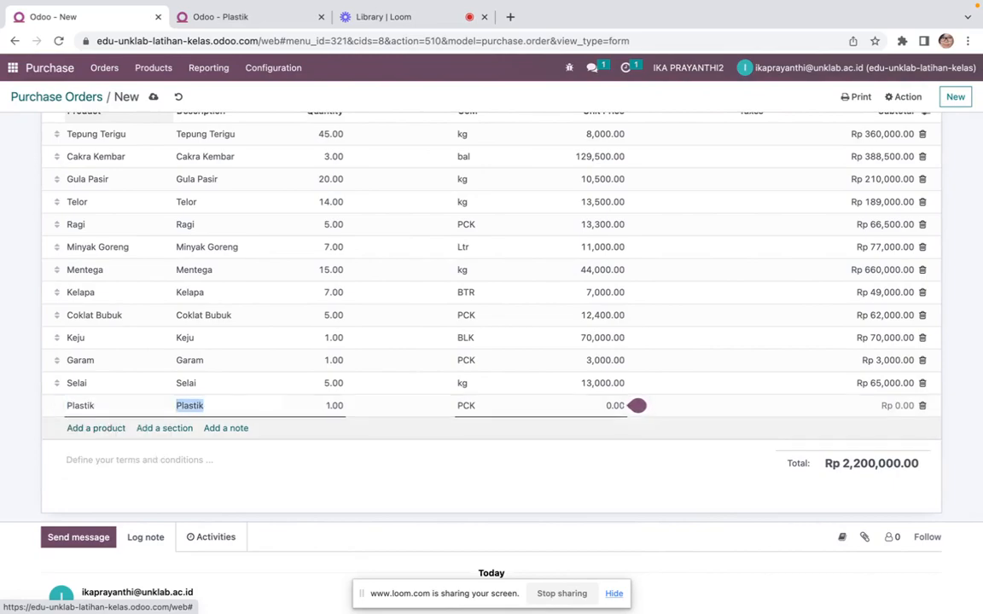
key(Tab)
key(ctrl+Left)
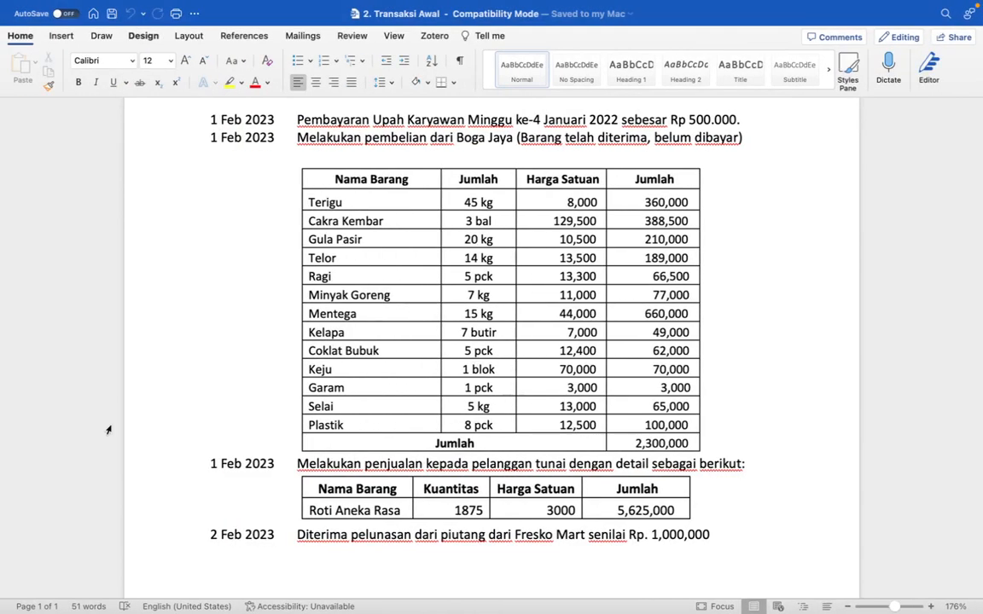
key(ctrl+Right)
text(8)
key(Tab)
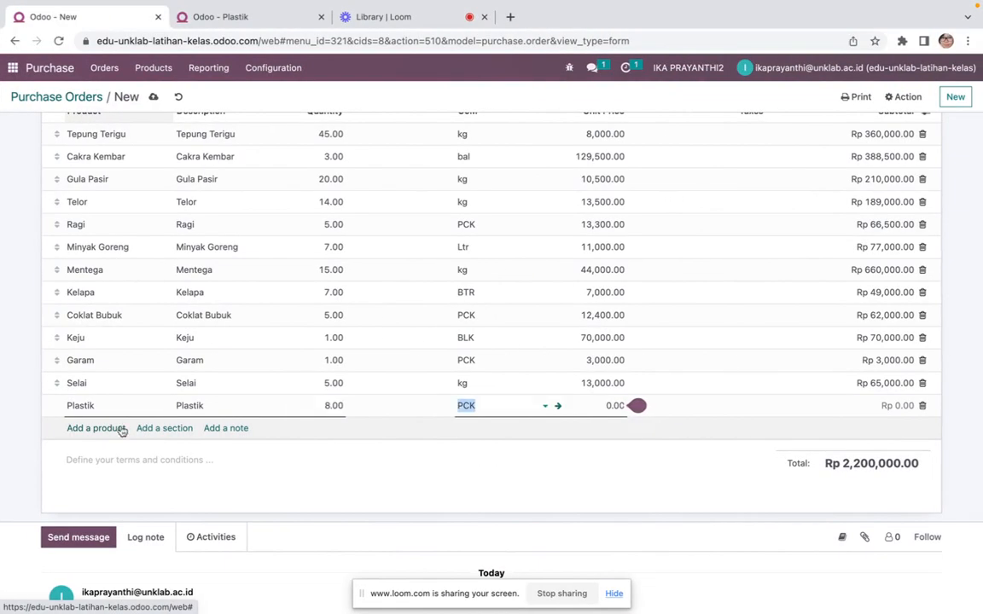
Set the Plastik line's unit of measure to PCK and its unit price to 12,500
click(545, 406)
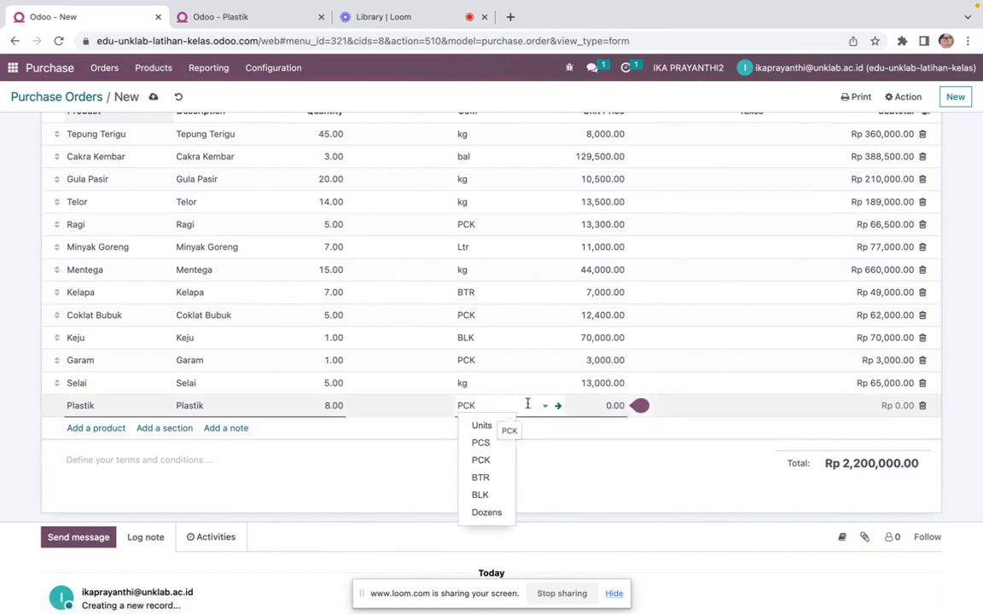
click(565, 453)
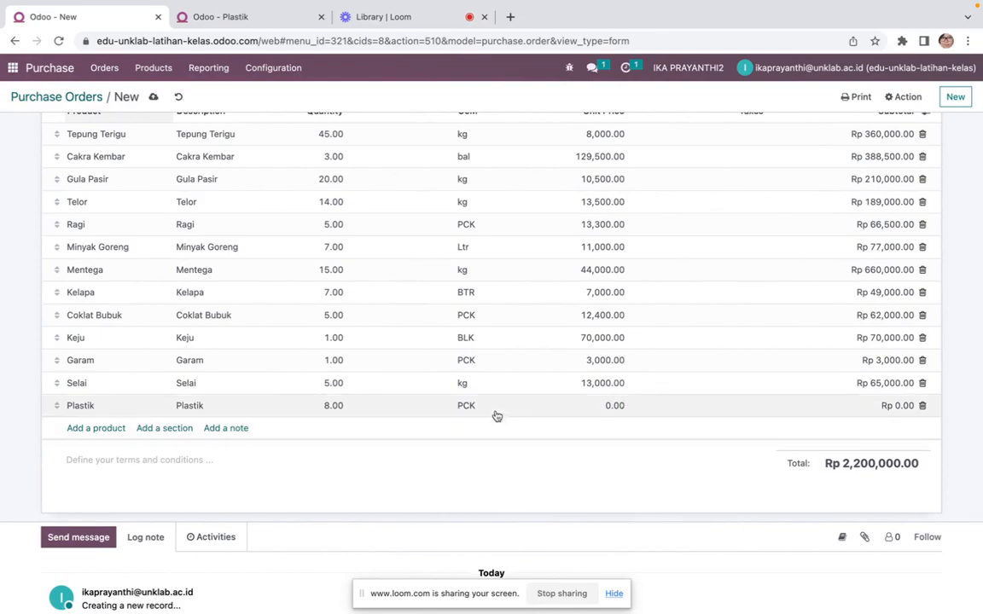
click(611, 411)
key(ctrl+Left)
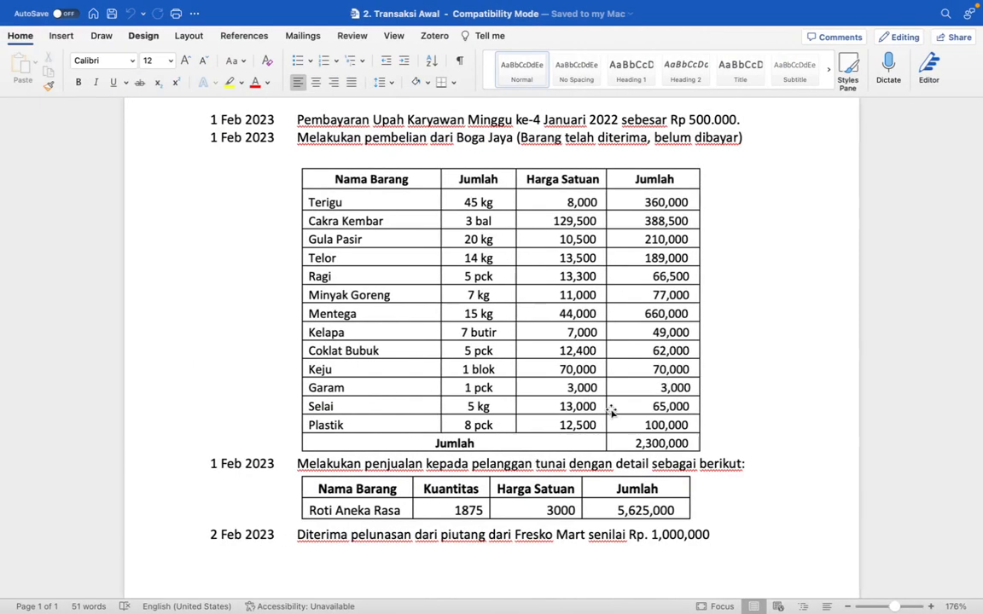
key(ctrl+Right)
key(ctrl+Left)
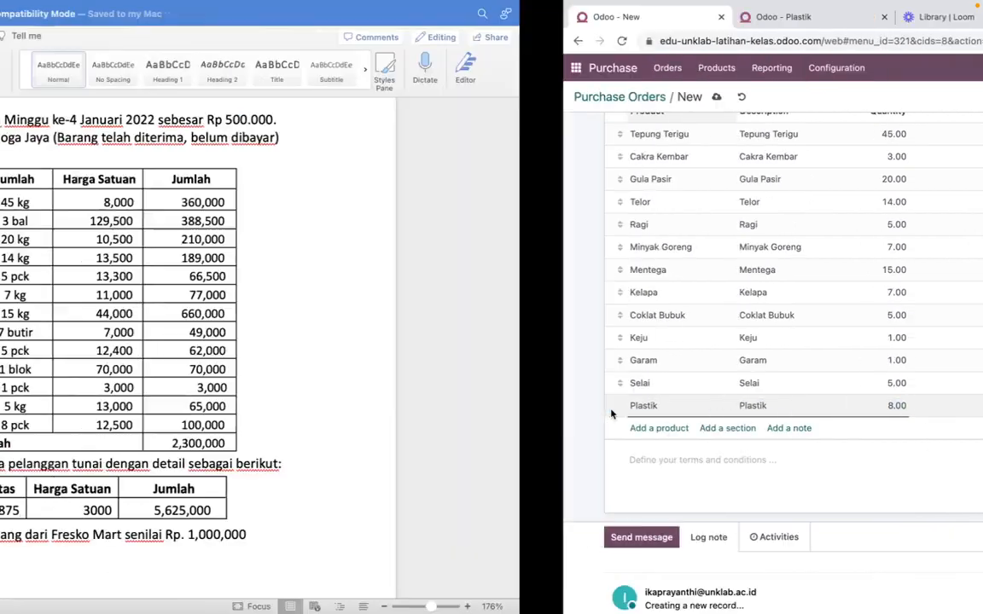
key(ctrl+Right)
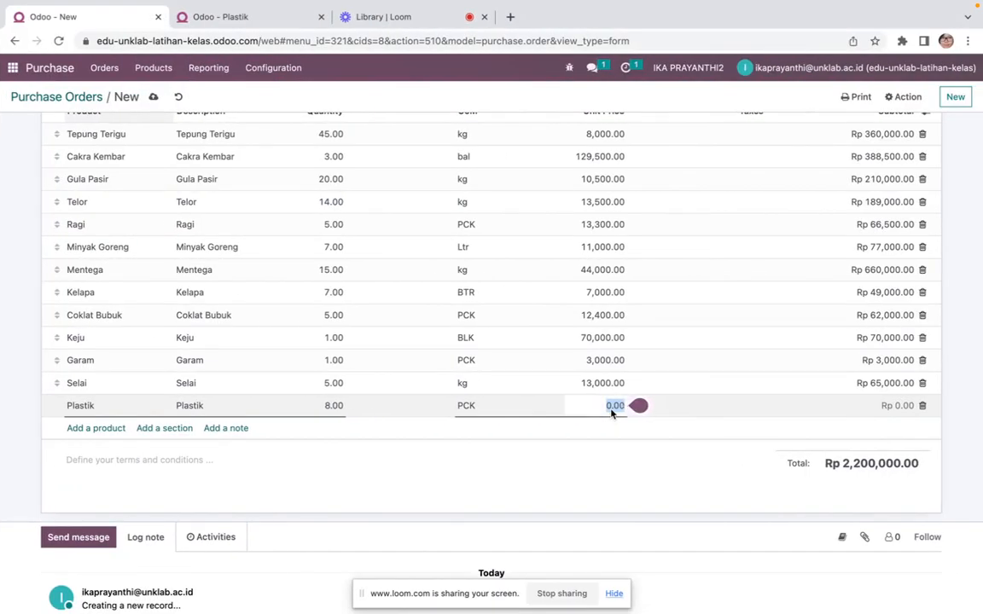
click(250, 15)
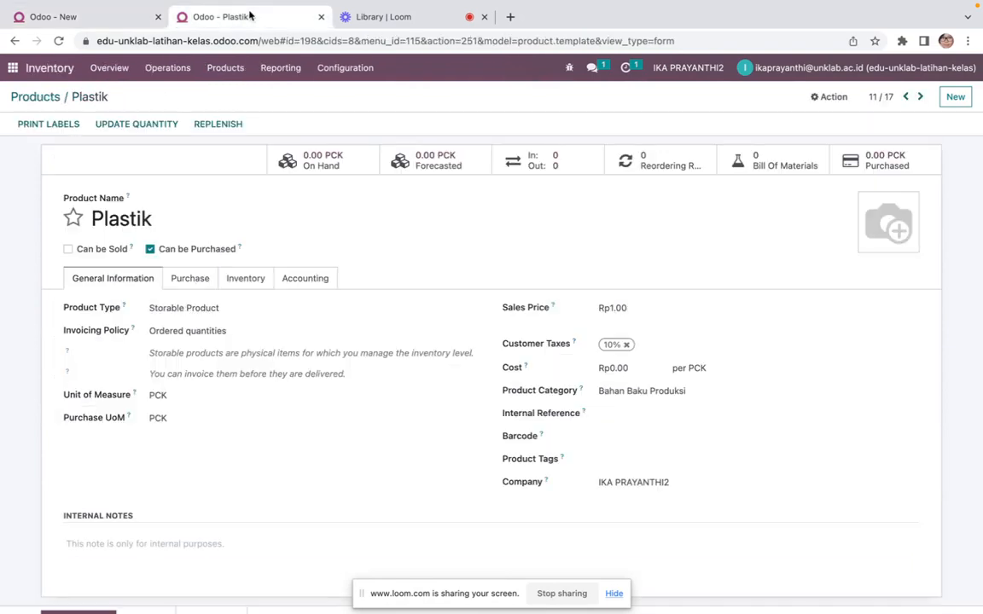
click(86, 23)
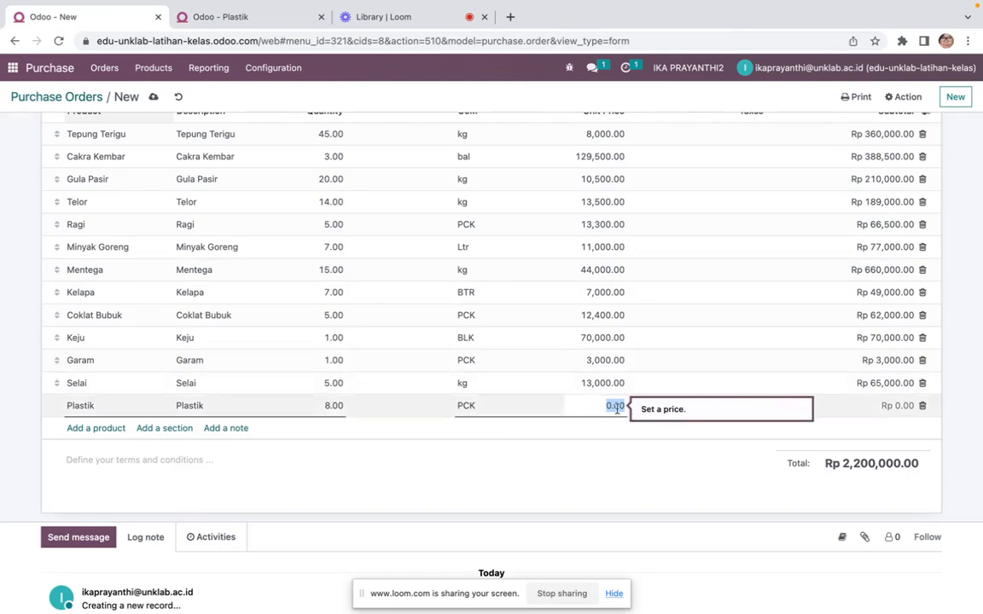
key(super+Tab)
key(super+Tab)
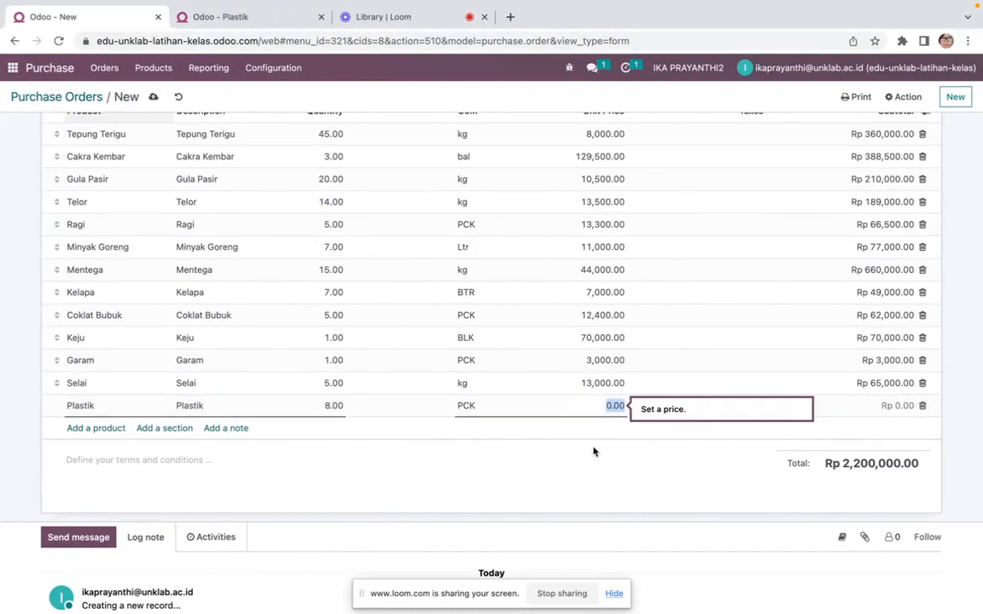
text(12,500)
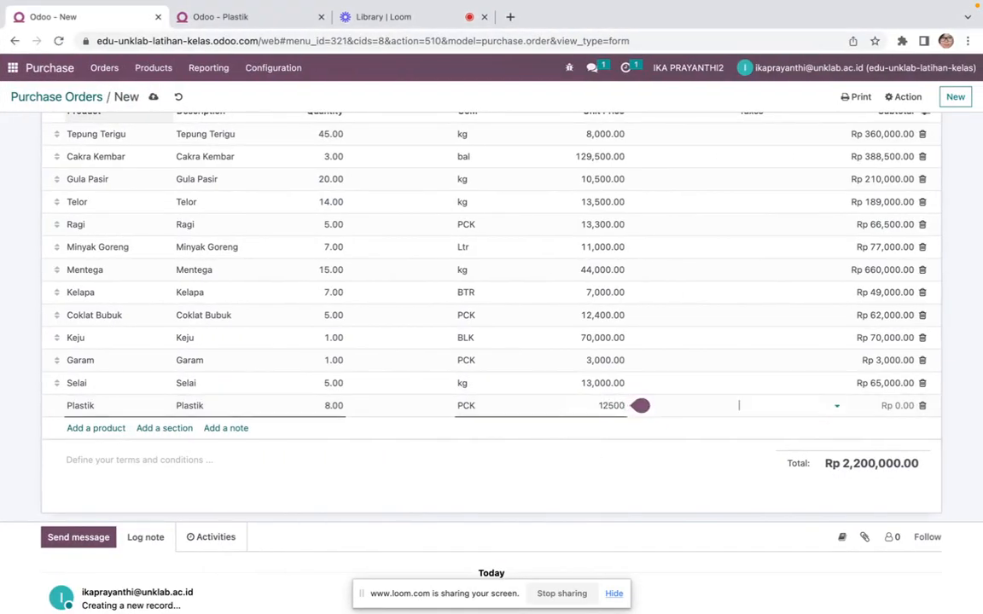
key(Return)
key(Tab)
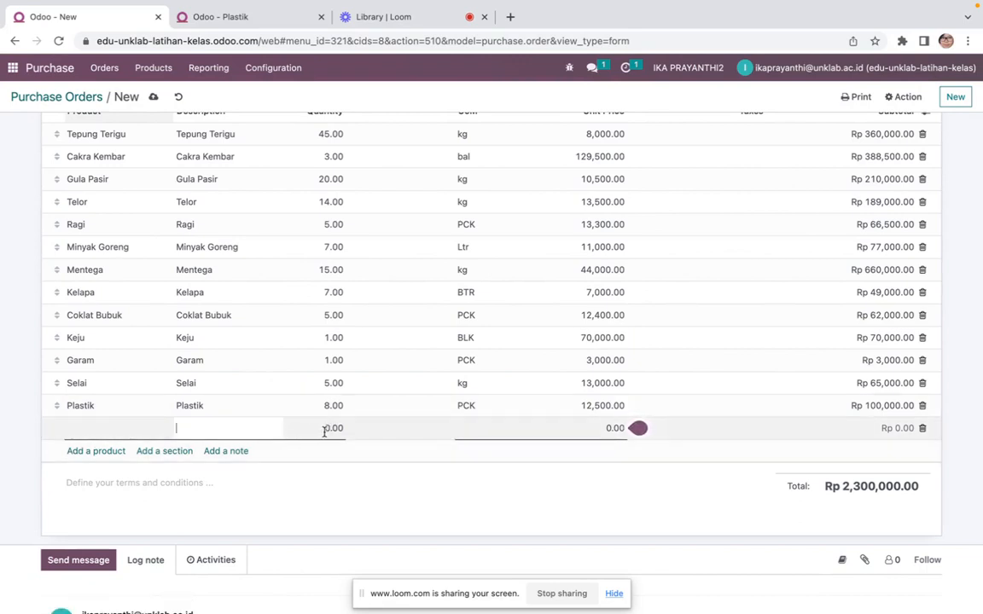
key(Escape)
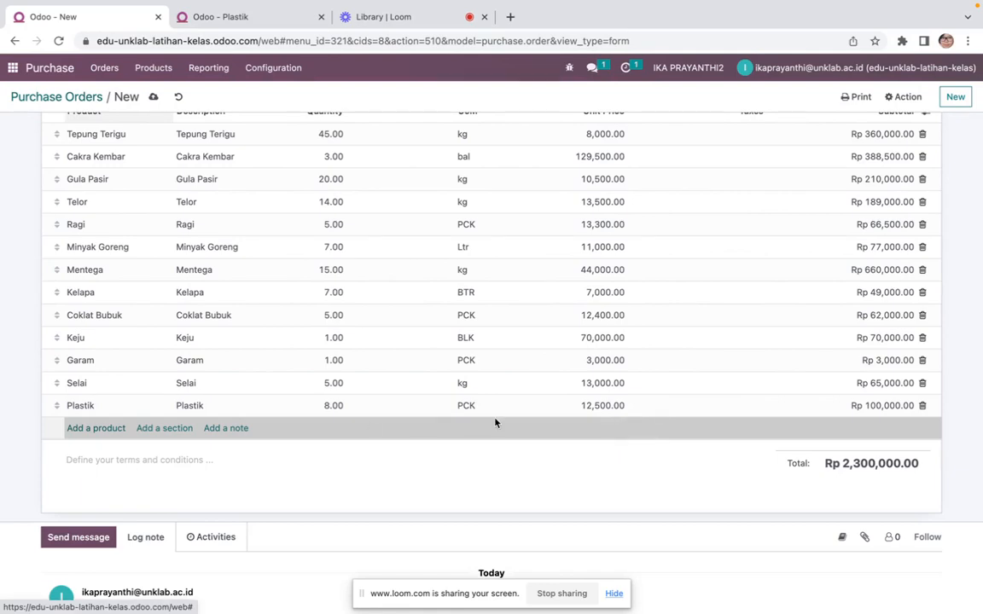
Confirm the Boga Jaya purchase order
scroll(494, 423, up, 5)
scroll(495, 423, down, 5)
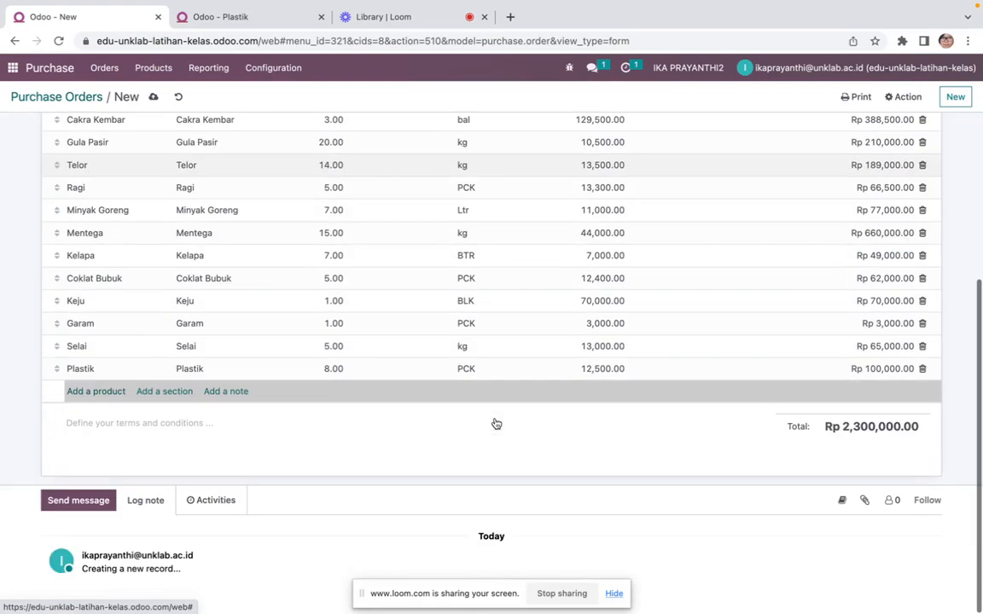
scroll(496, 423, up, 5)
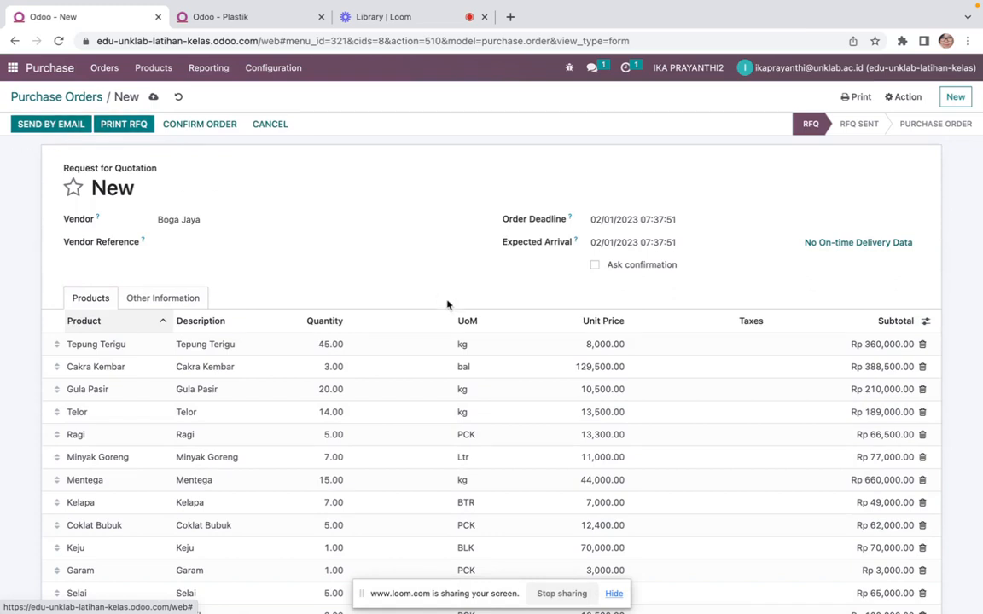
scroll(447, 304, down, 5)
scroll(448, 306, up, 5)
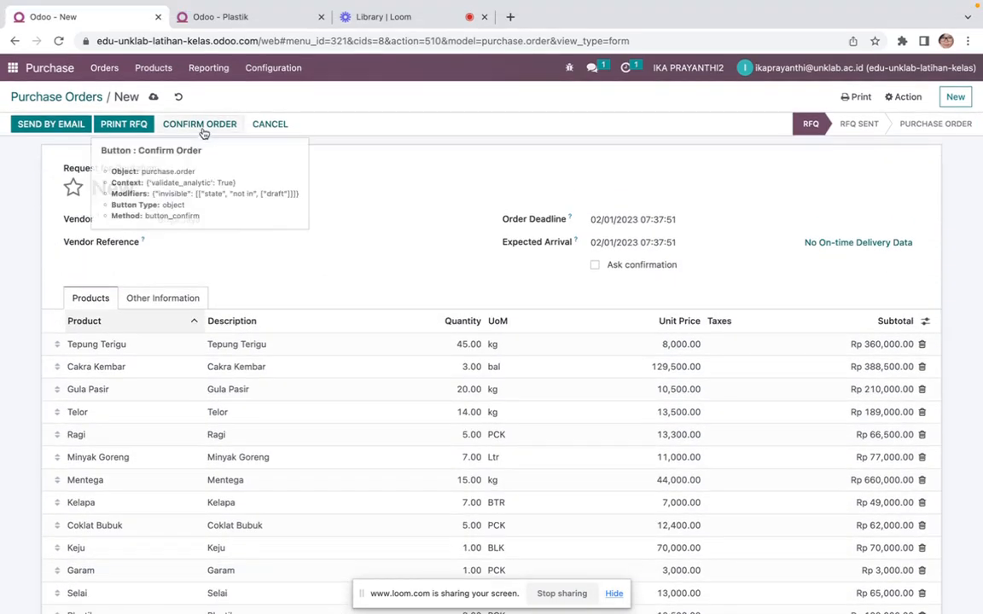
click(201, 124)
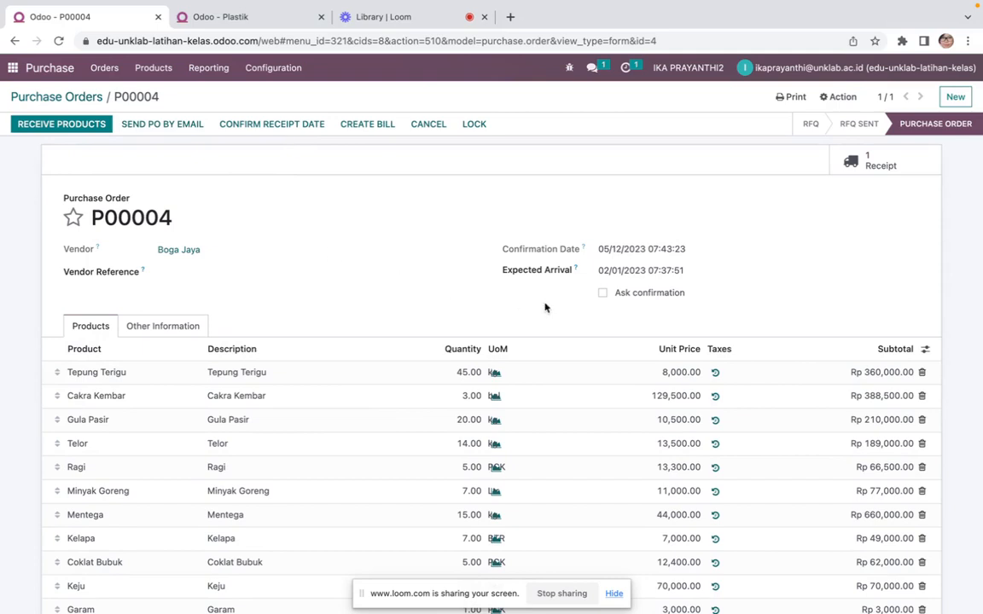
Open the order's receipt and enter done quantities: Tepung Terigu 45, Cakra Kembar 3, Gula Pasir 20, Telor 14, Ragi 5
click(870, 166)
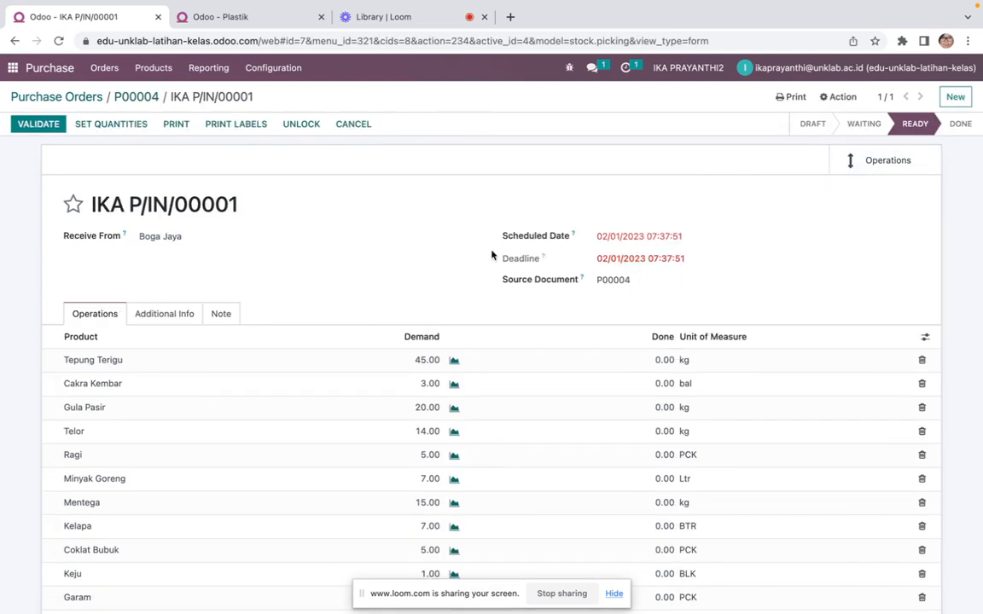
scroll(406, 293, down, 1)
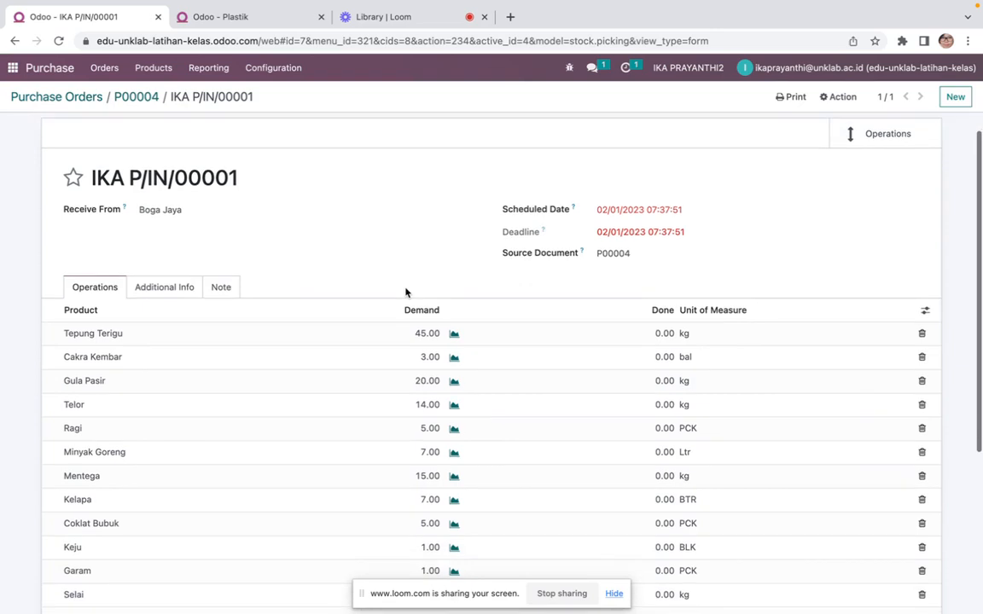
scroll(406, 292, up, 1)
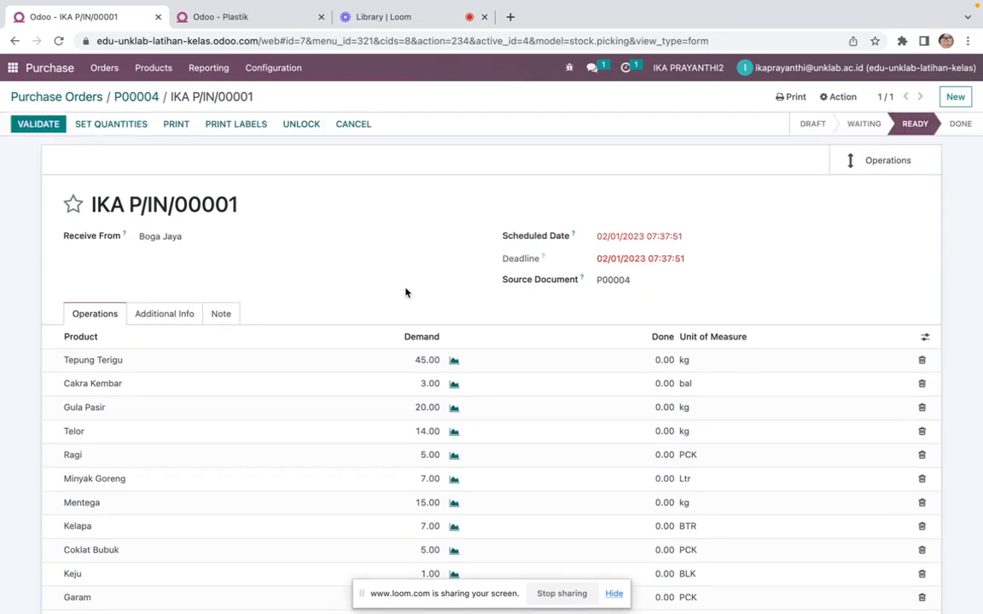
click(662, 360)
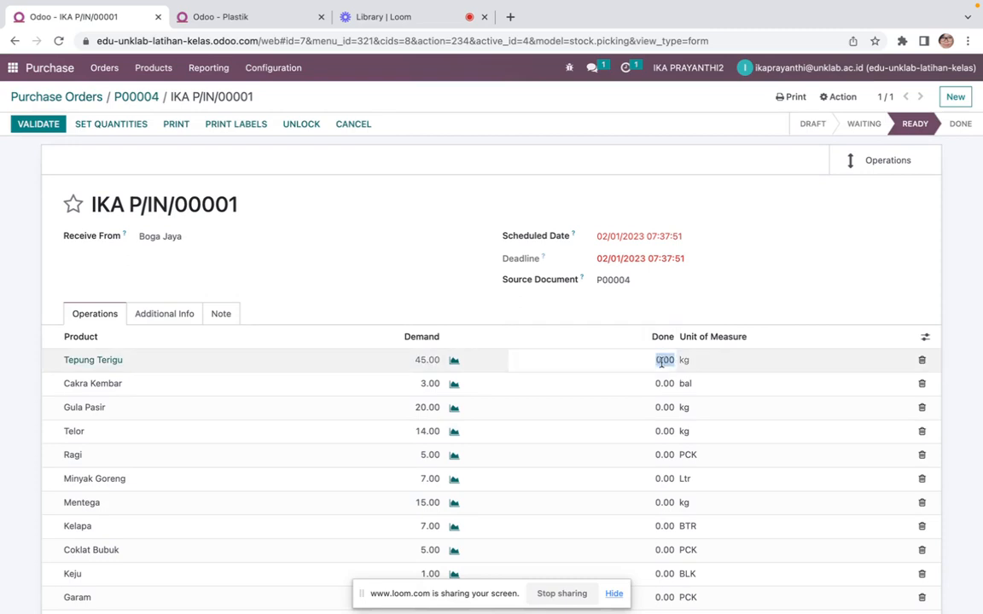
scroll(662, 360, down, 2)
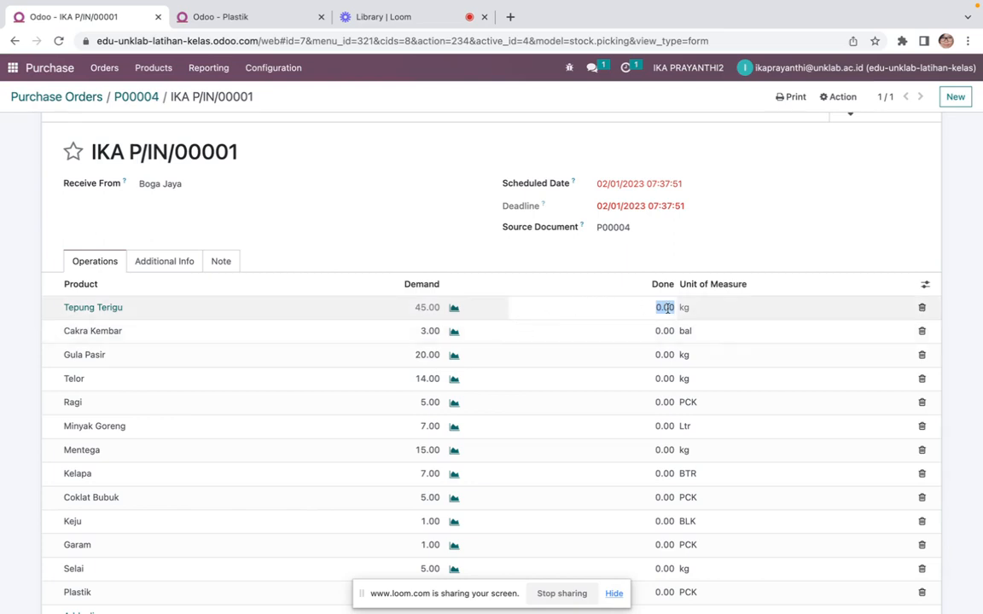
text(45)
click(668, 332)
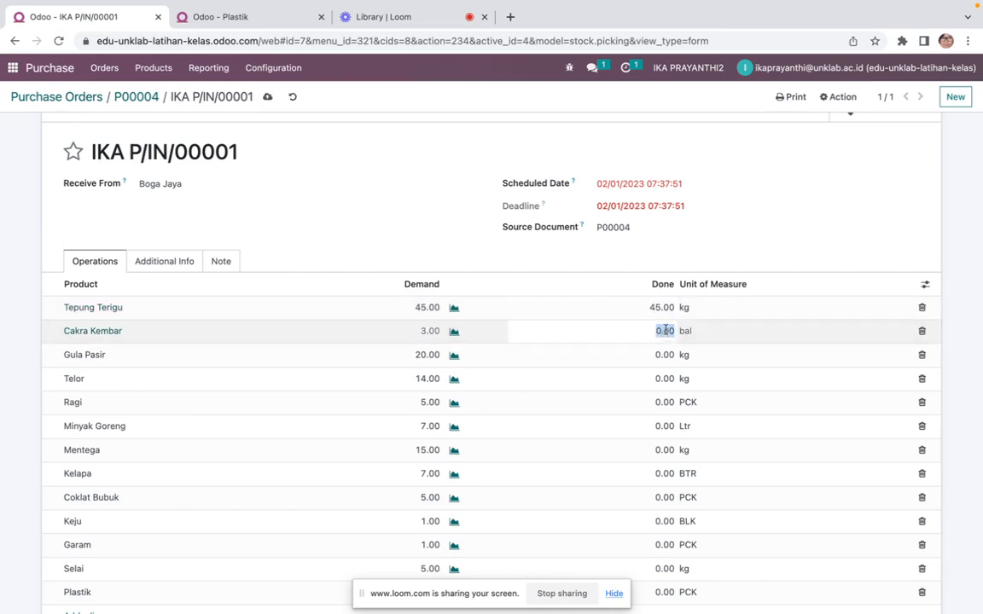
text(3)
click(667, 355)
text(2)
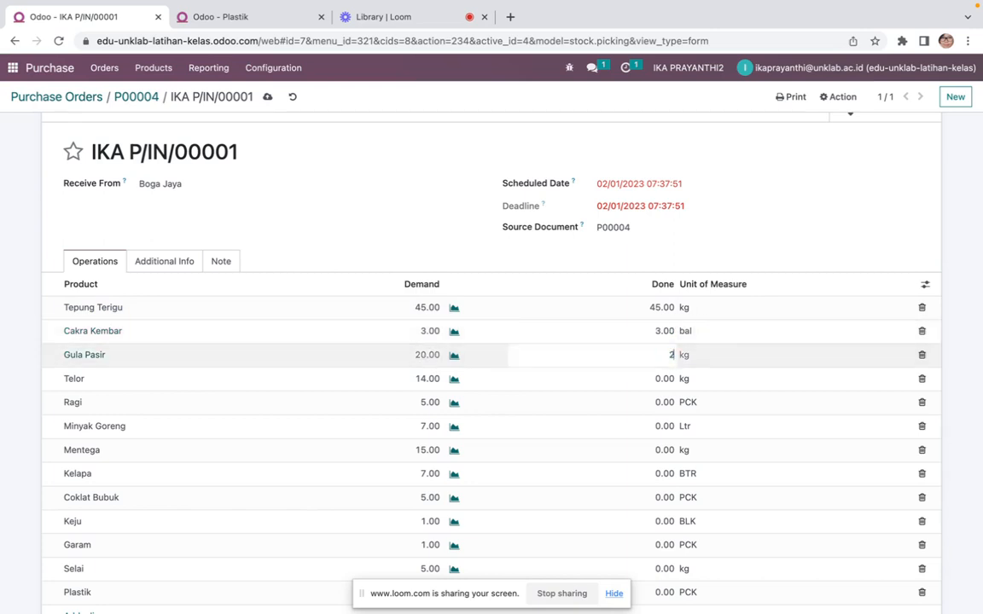
text(0)
click(668, 375)
text(1)
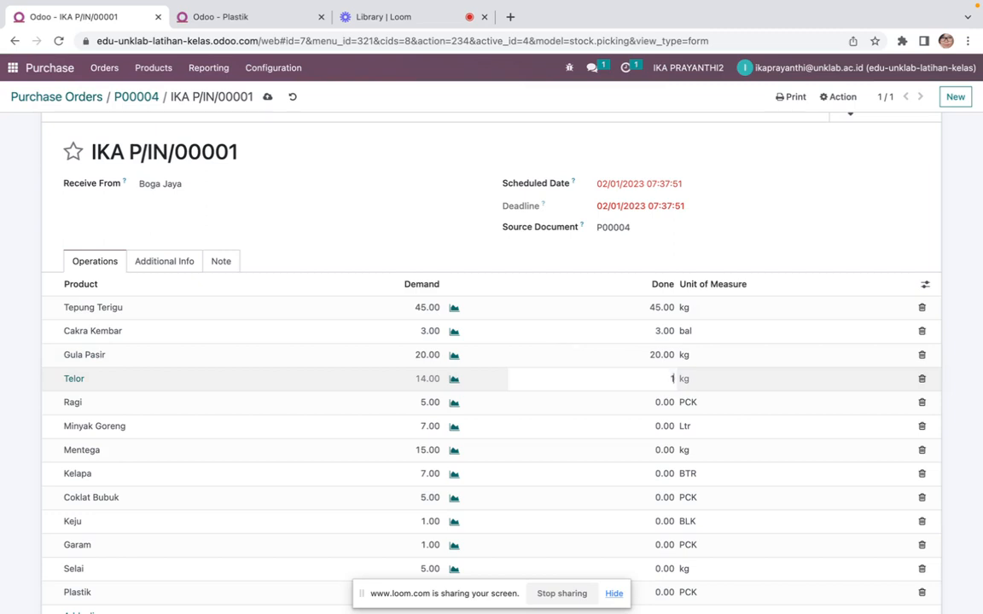
text(4)
click(668, 403)
text(5)
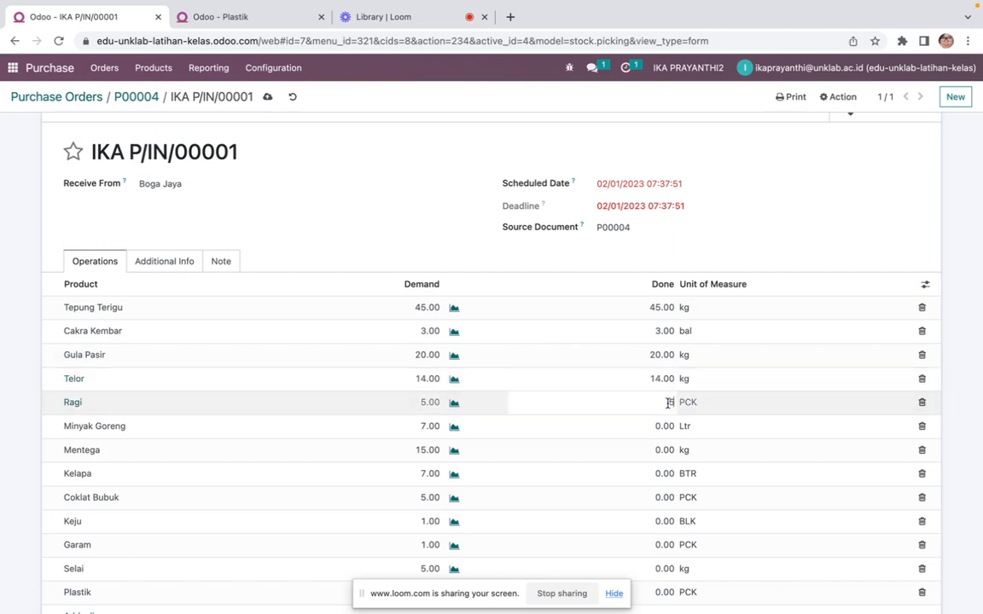
Enter done quantities: Minyak Goreng 7, Mentega 15, Kelapa 7, Coklat Bubuk 5, Keju 1, Garam 1, Selai 5, Plastik 8
click(669, 427)
text(7)
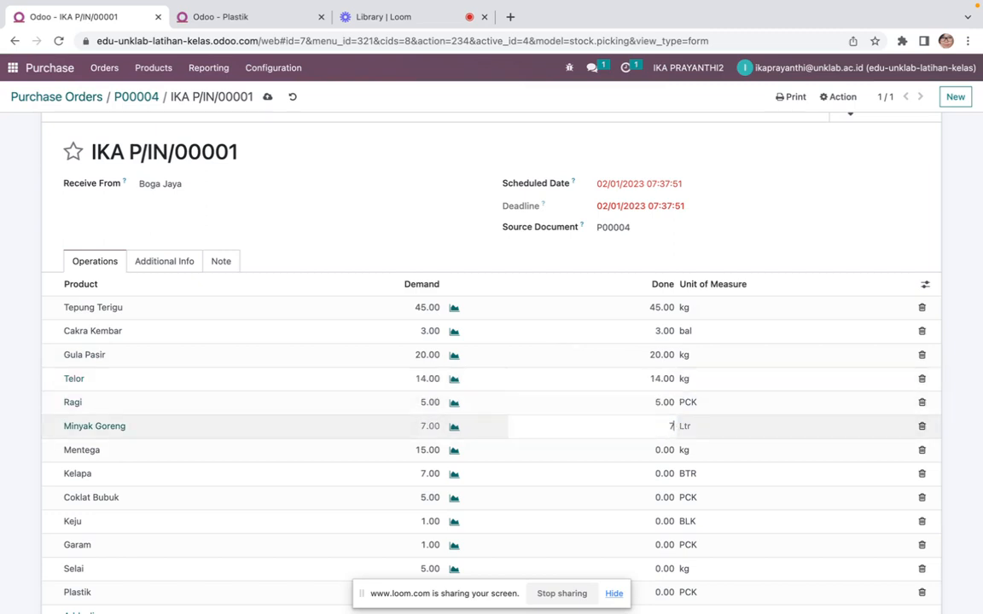
click(666, 449)
text(15)
click(663, 474)
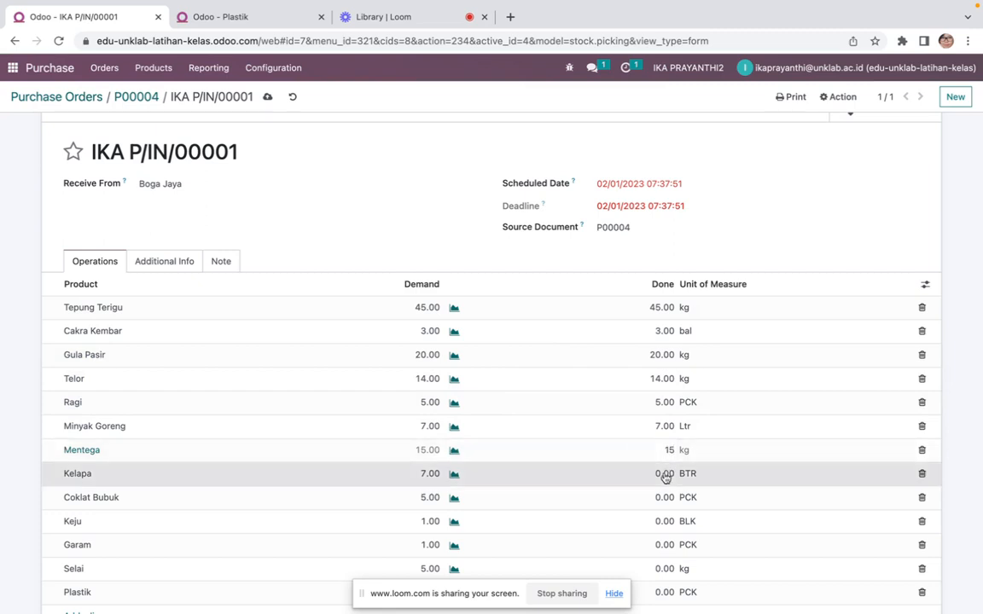
text(7)
click(665, 500)
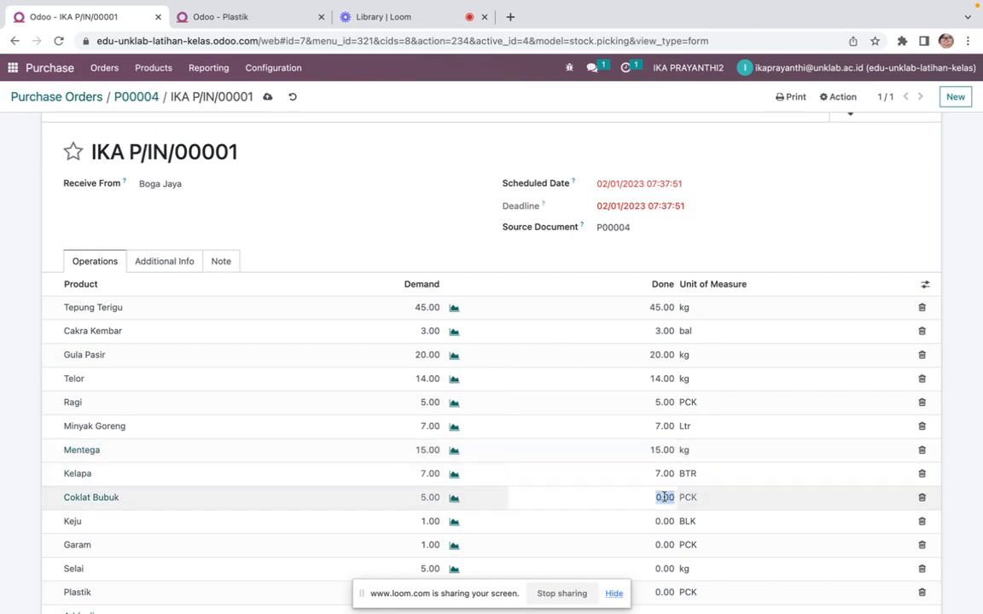
text(5)
click(664, 524)
text(1)
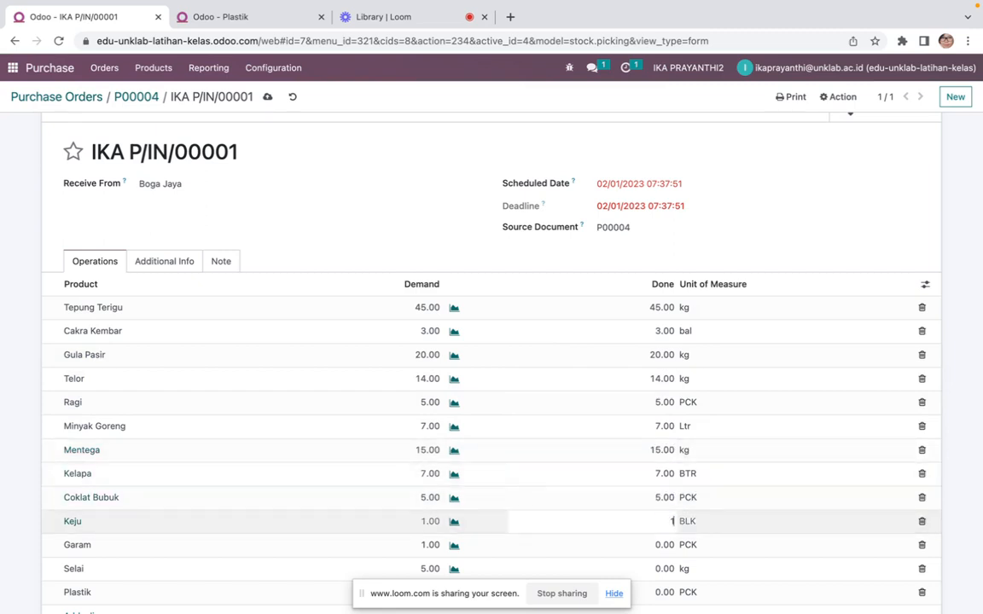
click(665, 544)
text(1)
click(661, 569)
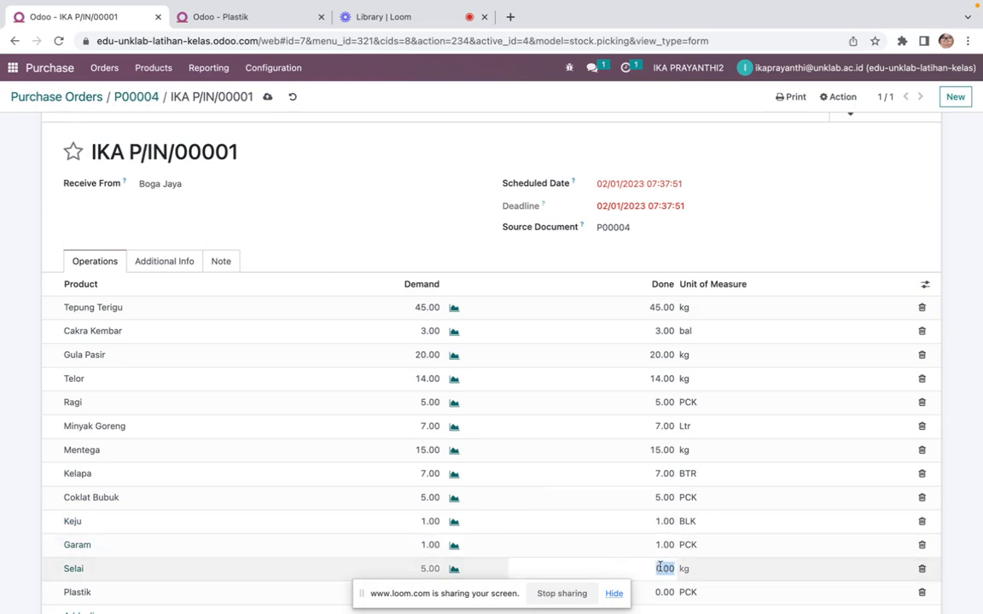
text(5)
scroll(657, 564, down, 3)
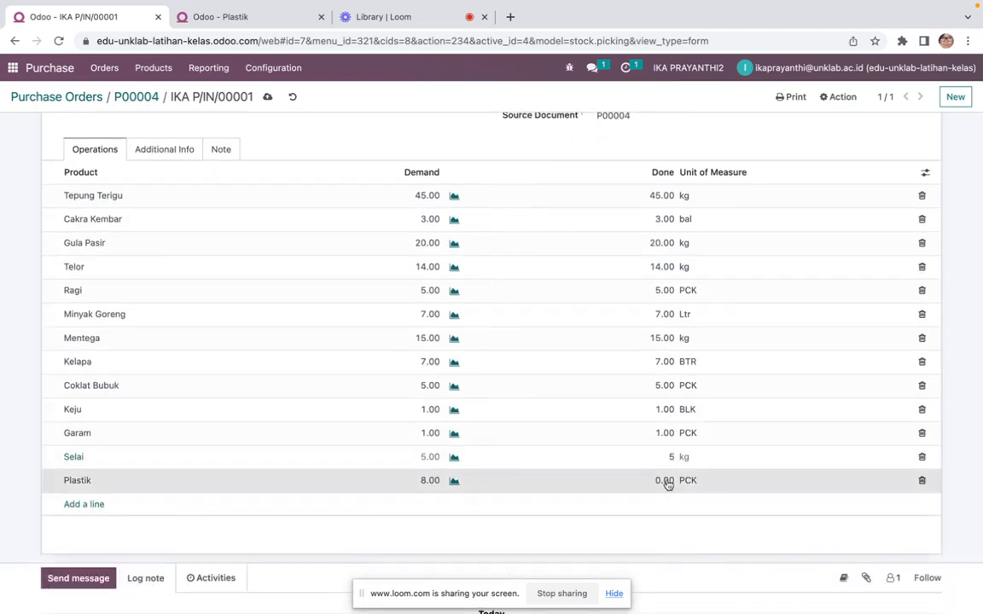
click(666, 483)
text(8)
click(667, 458)
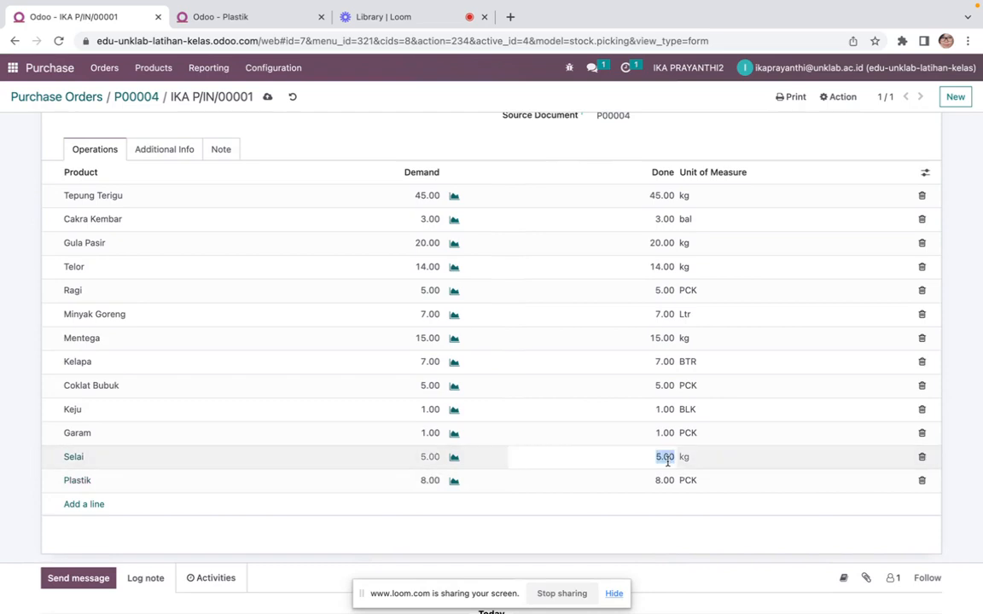
Review the done quantities of all receipt lines
scroll(654, 388, down, 2)
scroll(653, 388, up, 4)
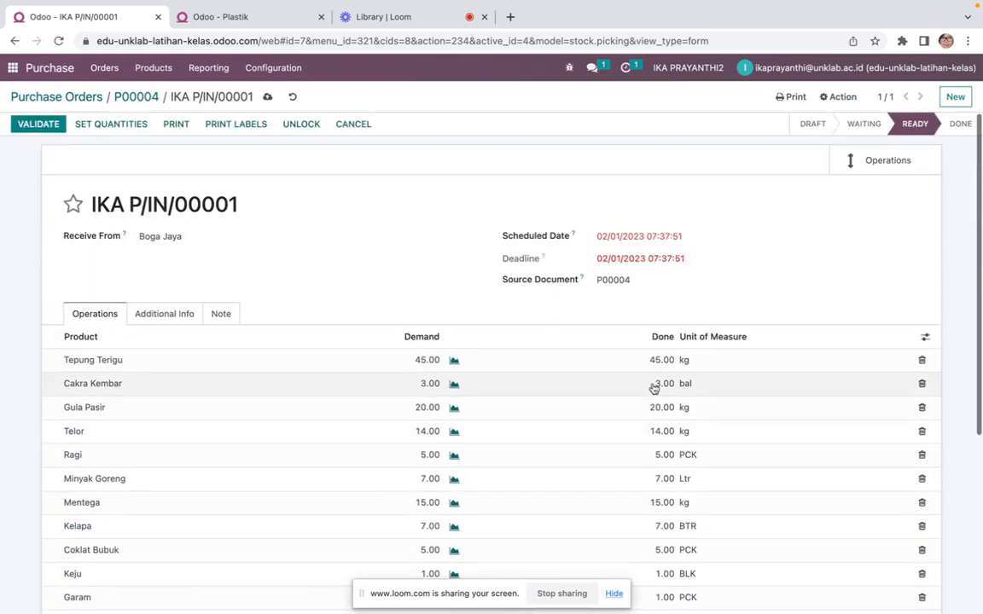
scroll(654, 388, down, 1)
scroll(653, 388, down, 1)
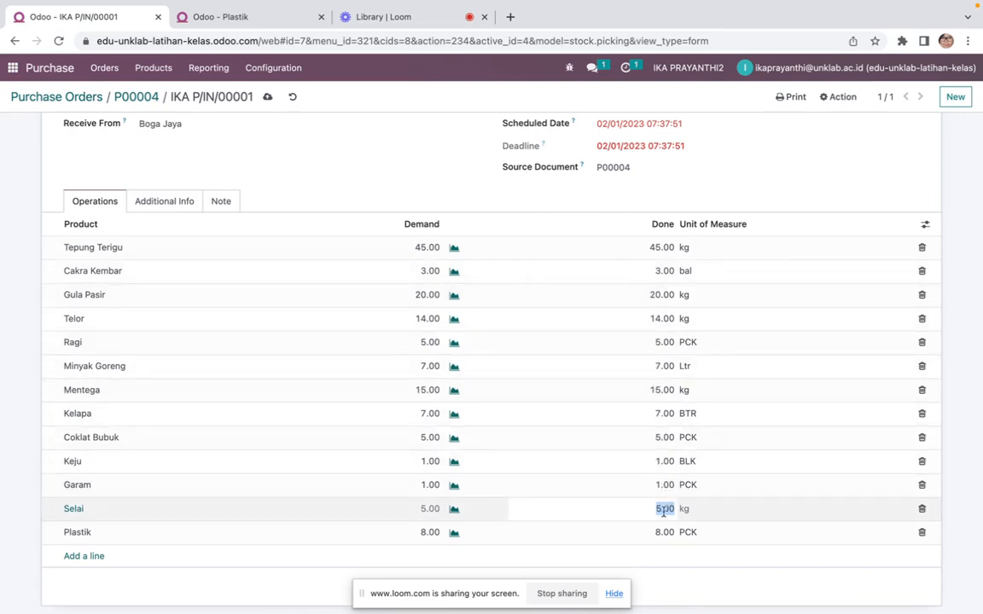
scroll(649, 449, up, 3)
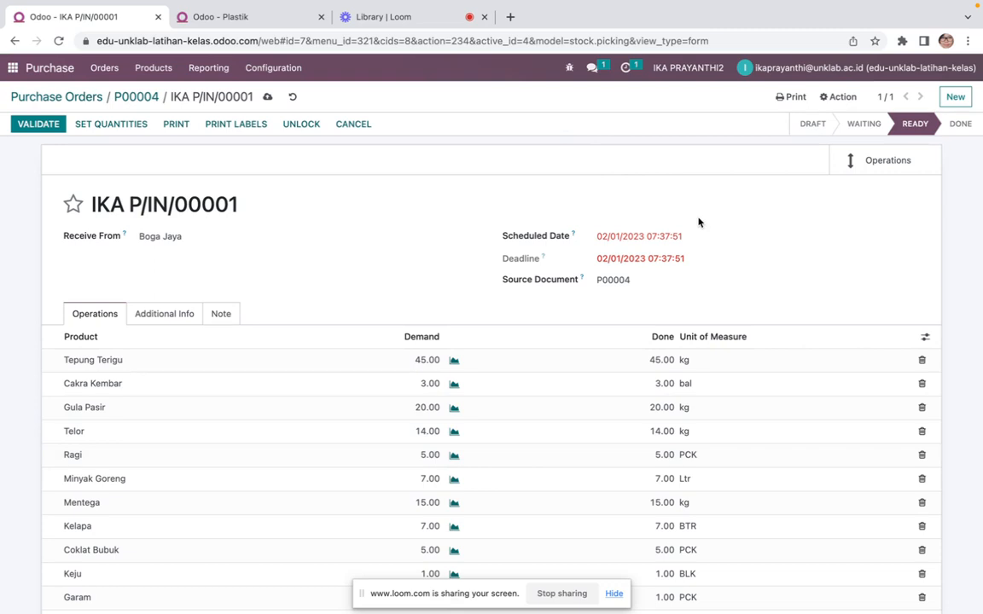
scroll(698, 222, down, 5)
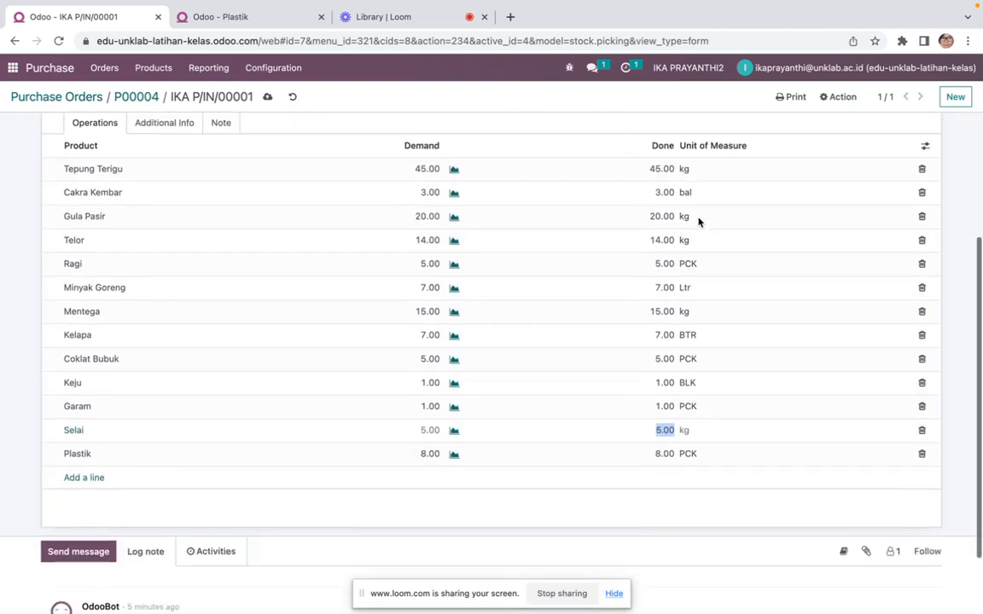
Validate the receipt and return to the P00004 purchase order
scroll(698, 223, up, 5)
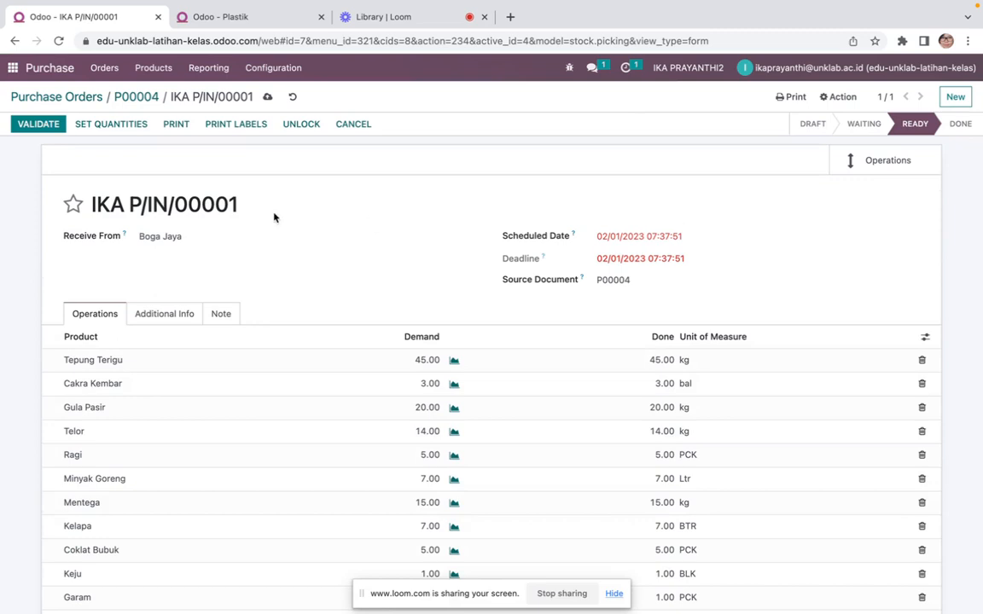
click(48, 128)
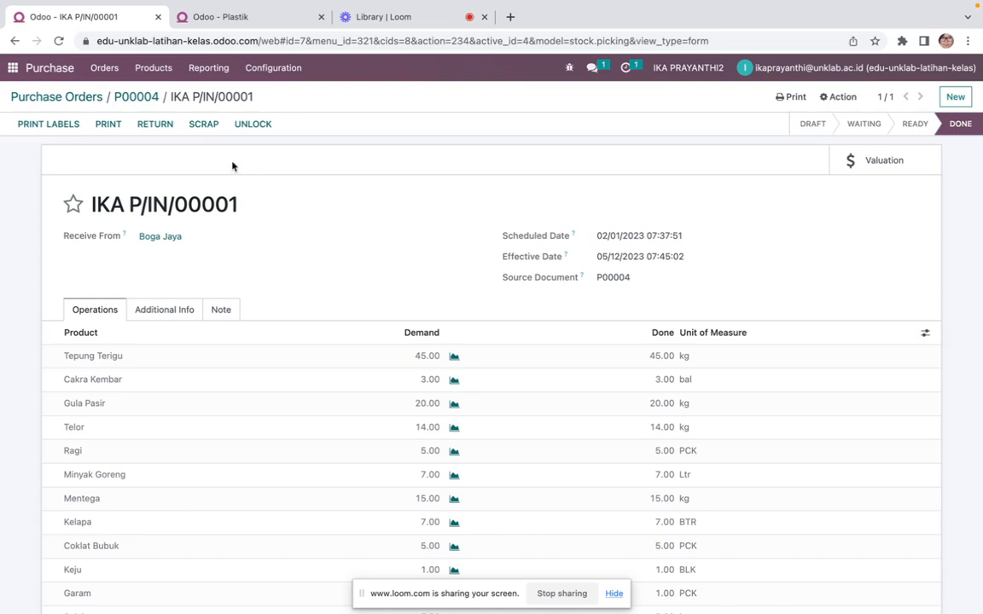
click(137, 97)
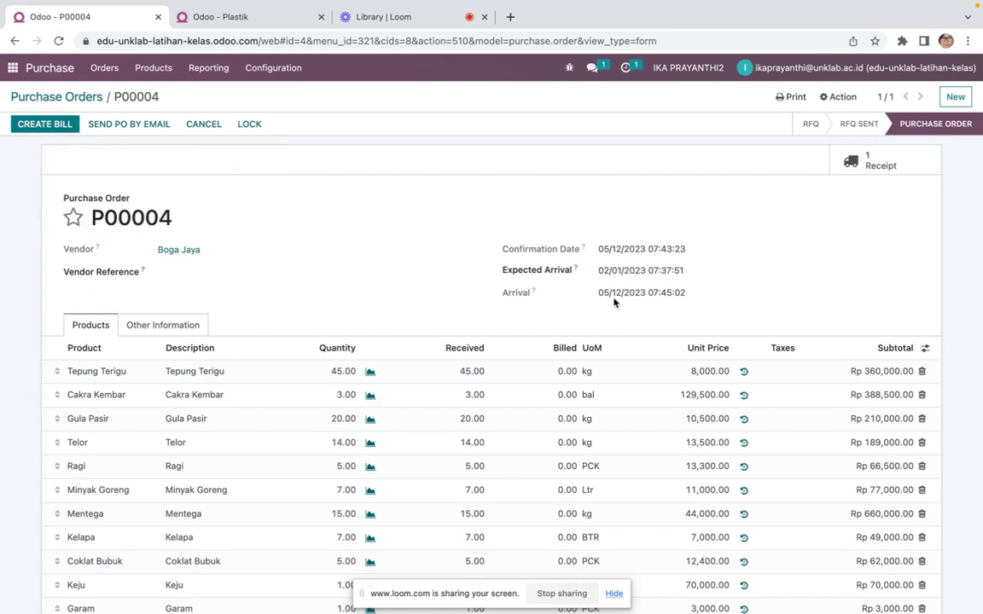
Review the purchase order's confirmation date and the received quantities of its lines
drag(598, 249, 691, 247)
click(691, 247)
drag(598, 249, 691, 251)
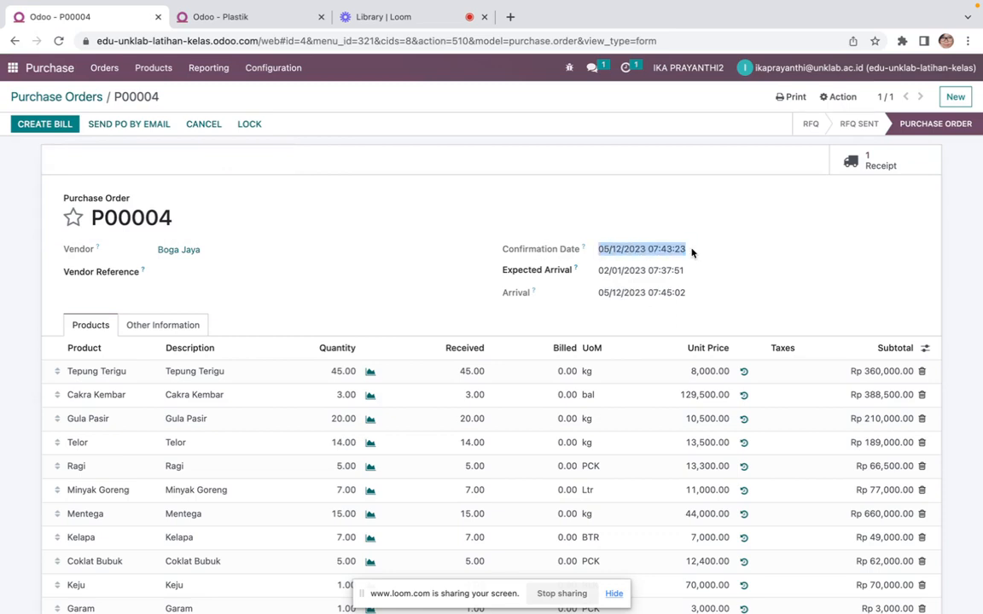
click(691, 251)
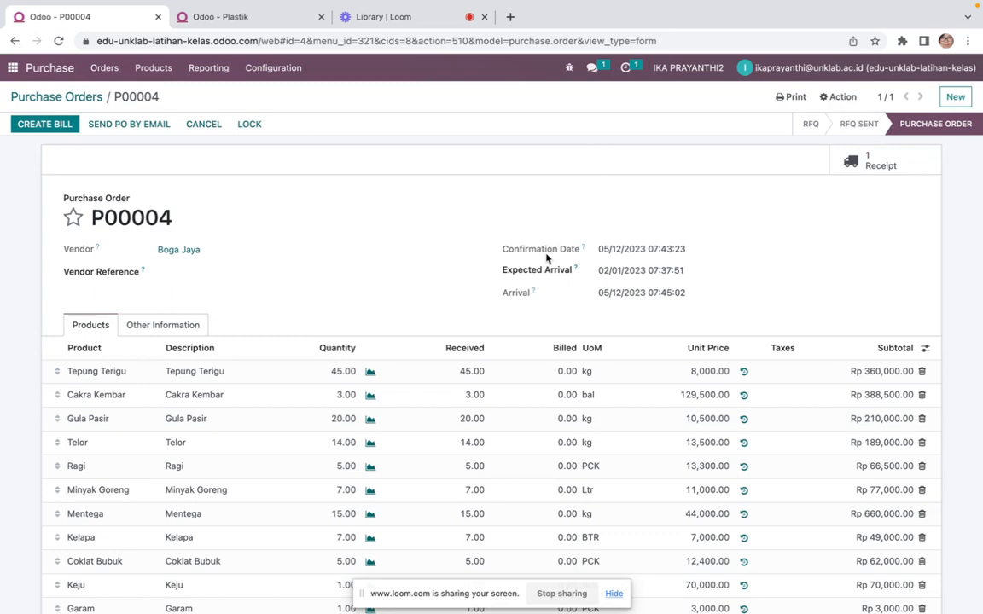
scroll(509, 233, down, 5)
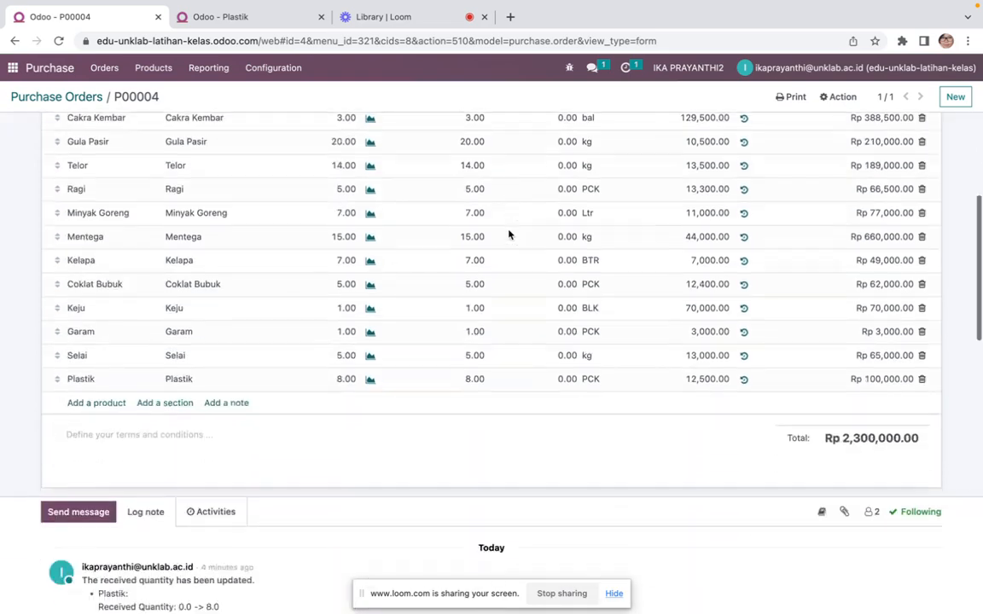
scroll(508, 234, up, 5)
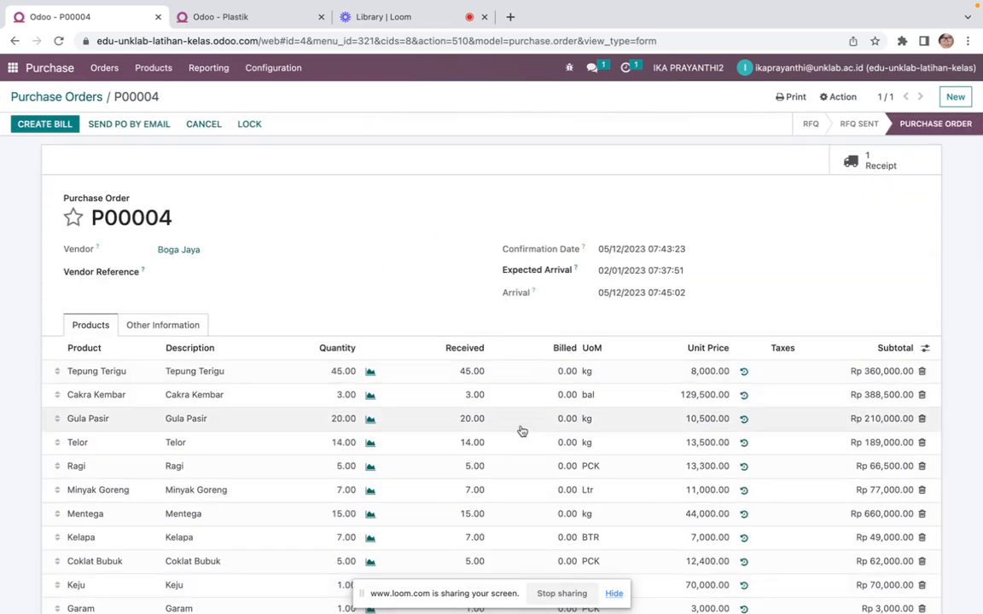
scroll(526, 438, down, 2)
scroll(528, 438, down, 3)
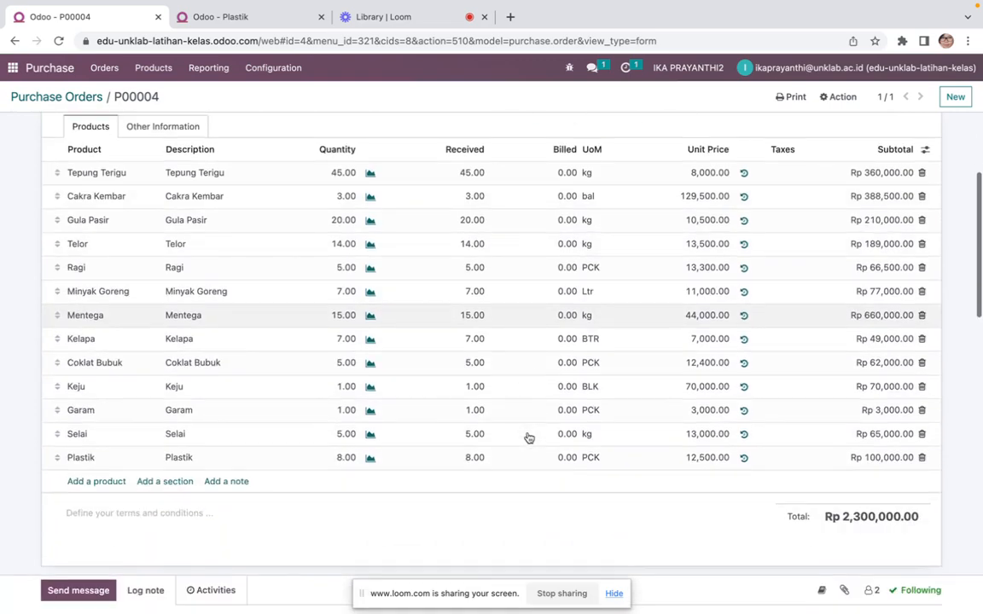
scroll(528, 438, up, 5)
scroll(529, 438, down, 2)
scroll(528, 438, up, 2)
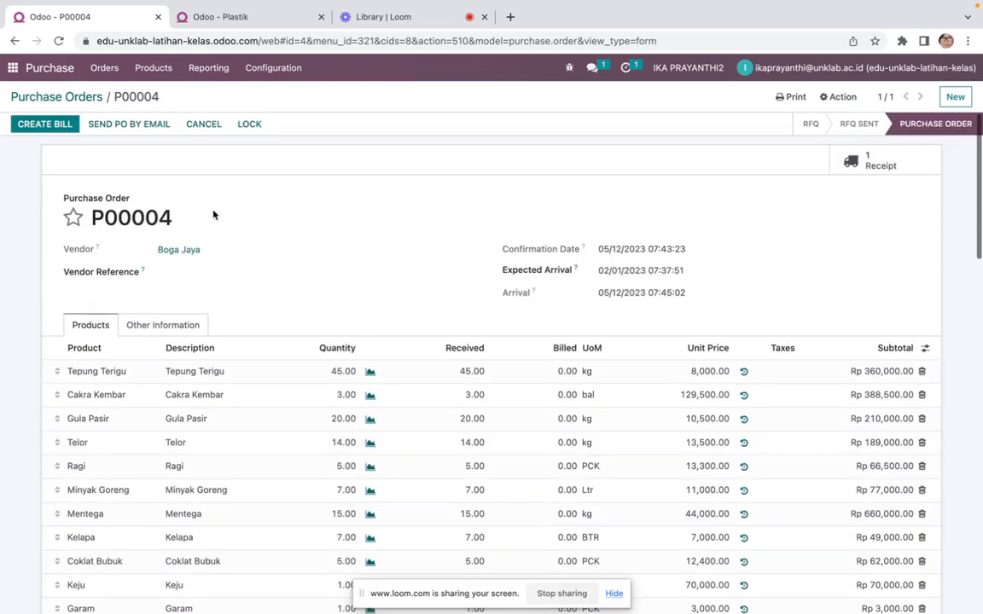
Create a vendor bill from the order and set its bill date to 02/01/2023
click(42, 125)
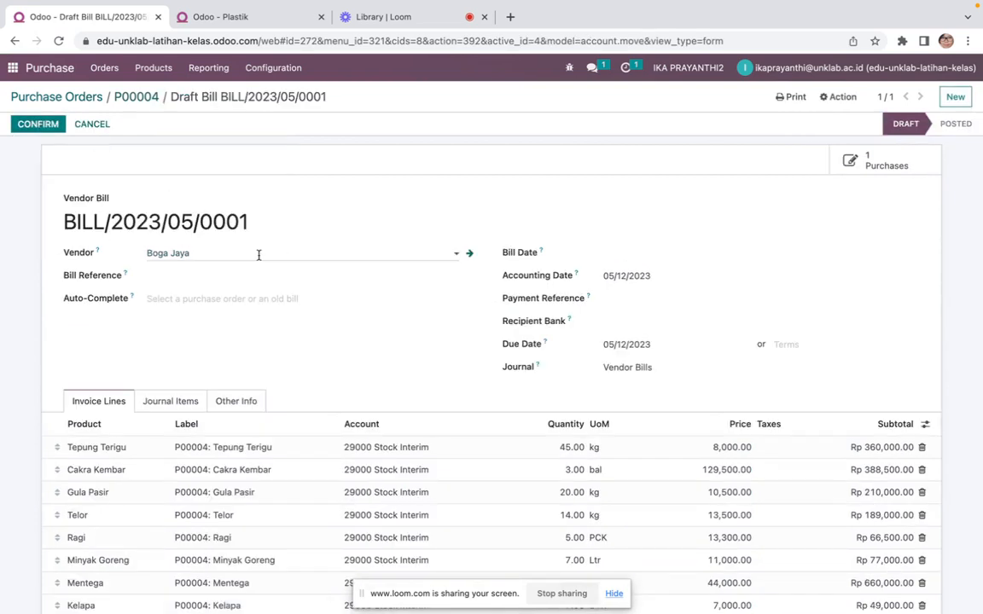
click(619, 255)
click(615, 279)
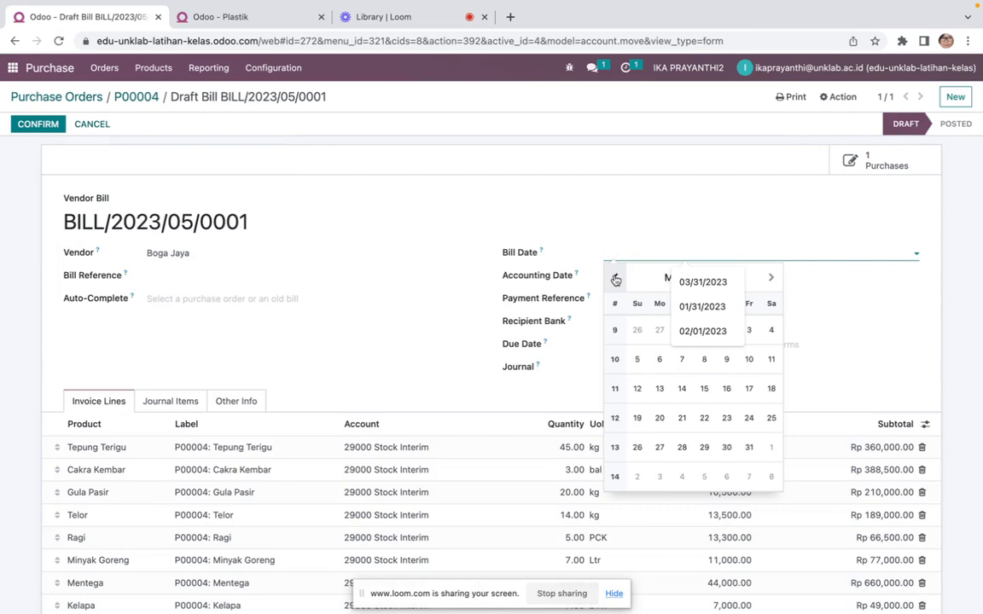
click(615, 279)
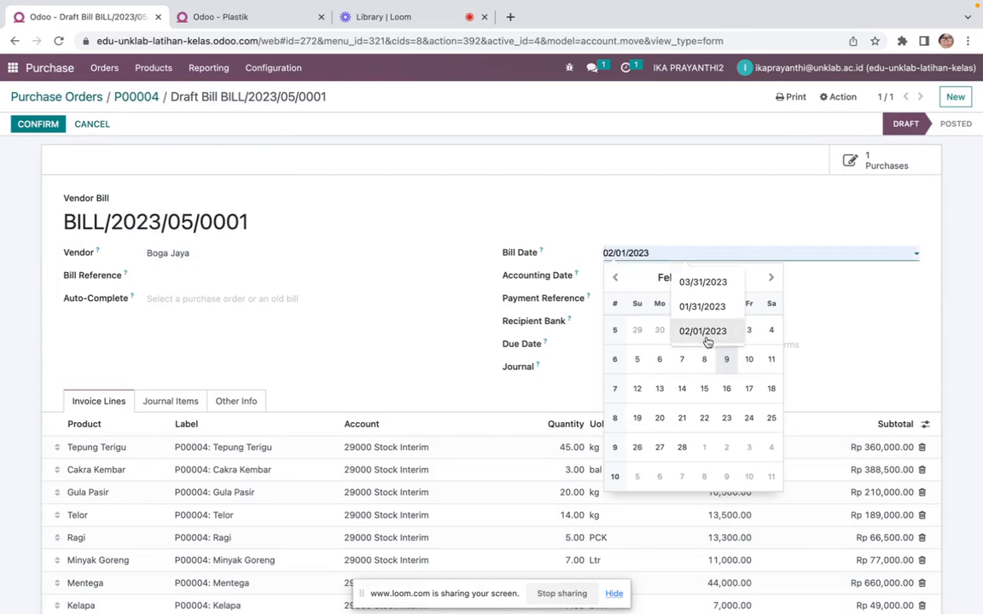
click(706, 334)
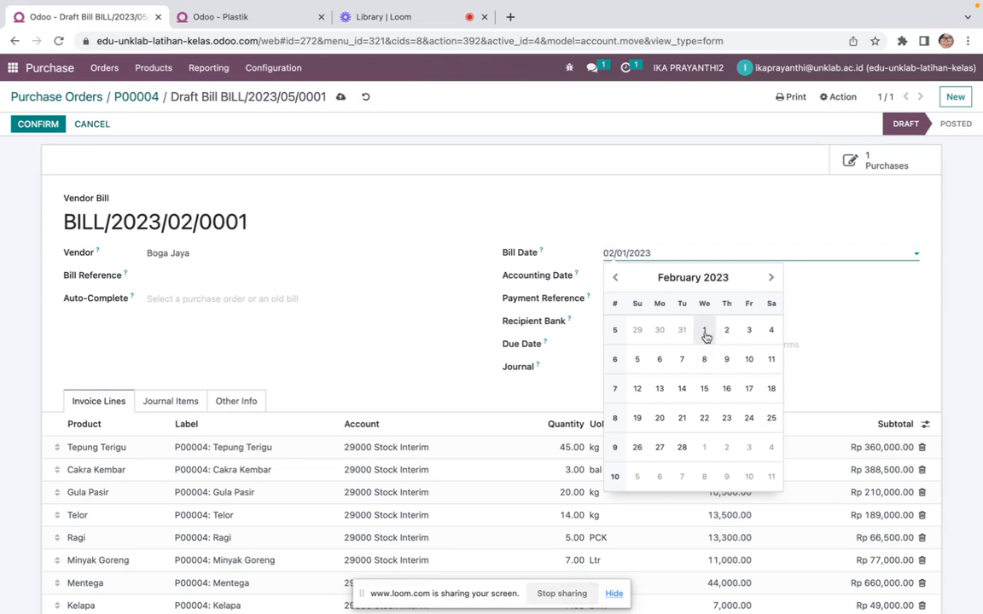
click(705, 334)
Set the bill's accounting date and due date to 02/01/2023
click(640, 284)
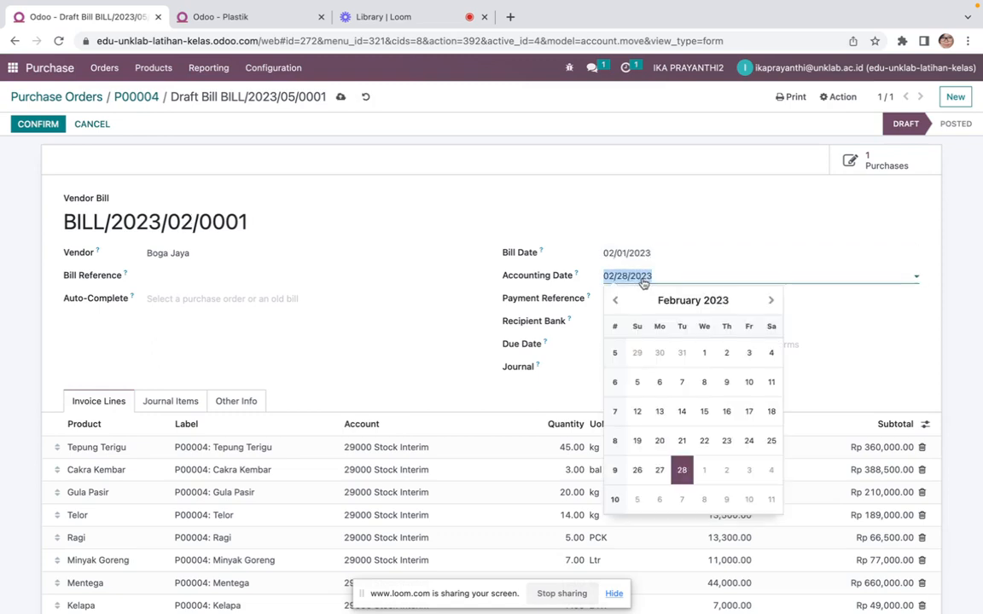
click(702, 350)
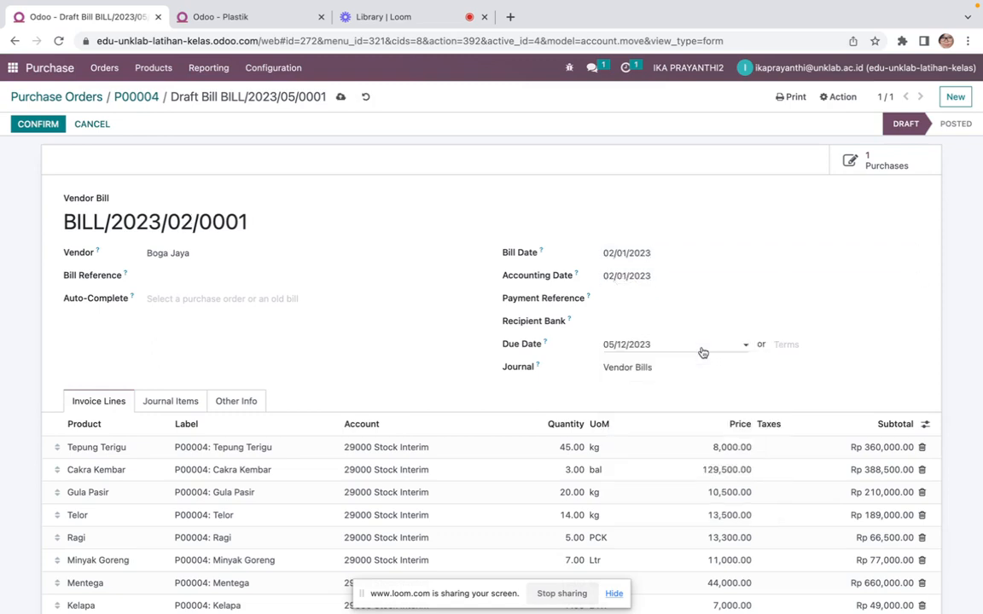
click(663, 350)
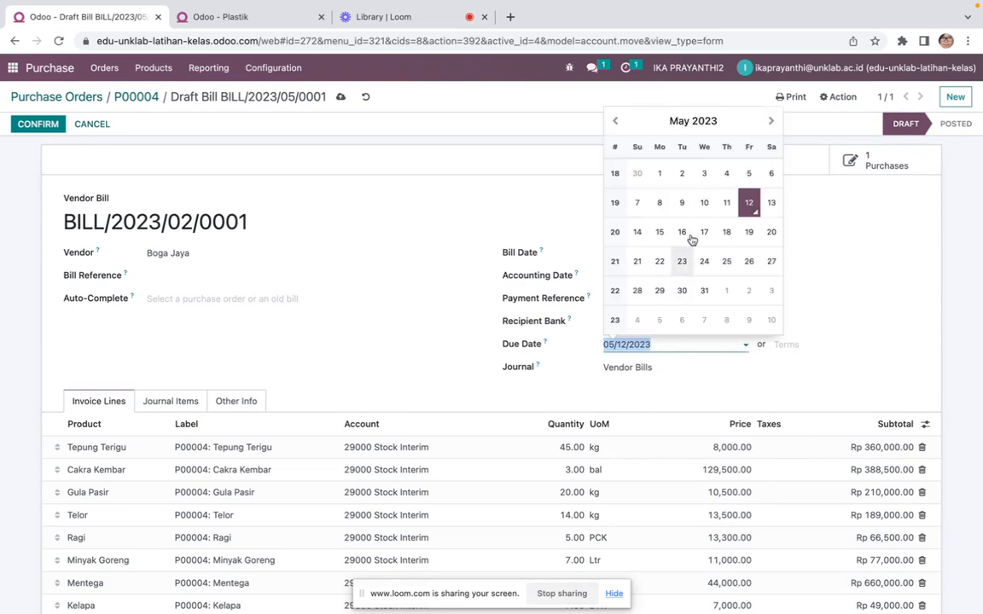
click(616, 122)
click(616, 121)
click(616, 122)
click(616, 122)
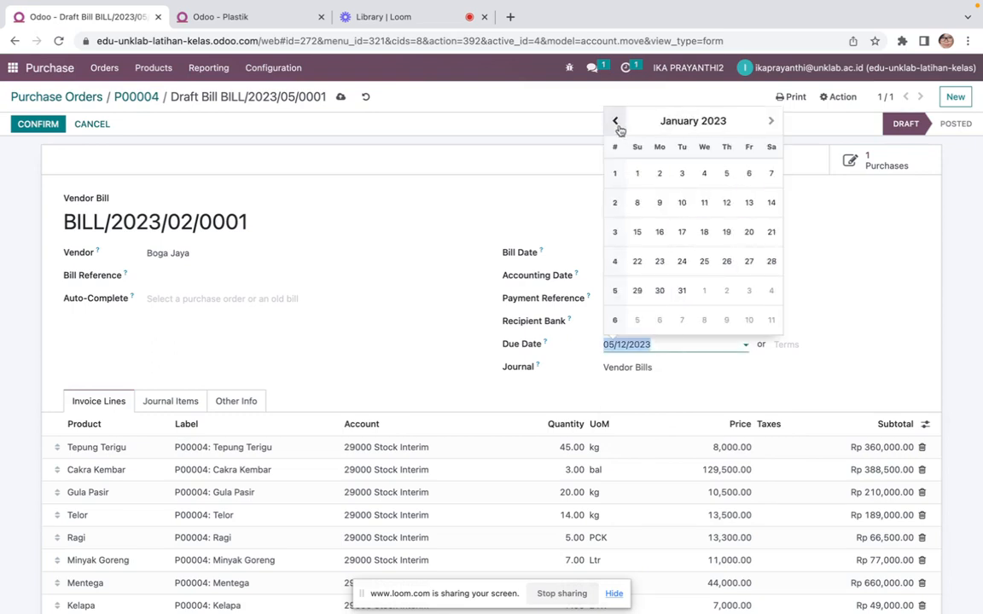
click(769, 125)
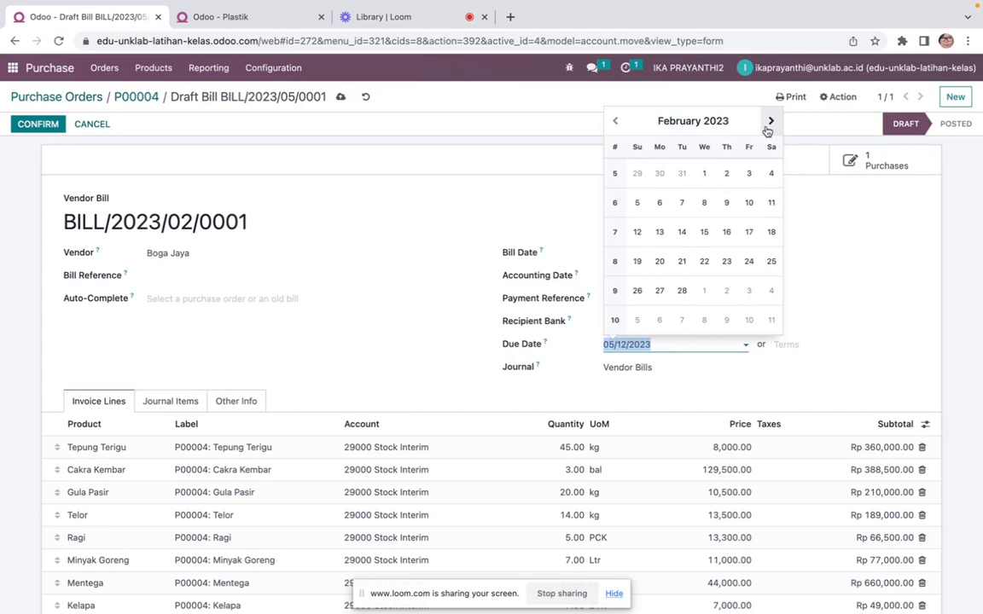
click(705, 175)
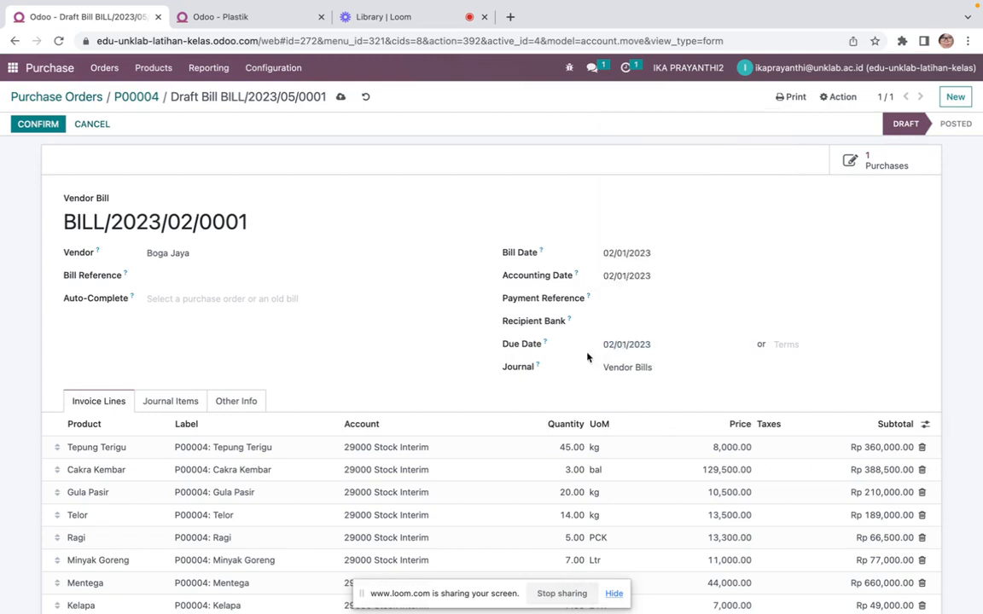
Review the bill's invoice lines and journal items
scroll(312, 336, down, 5)
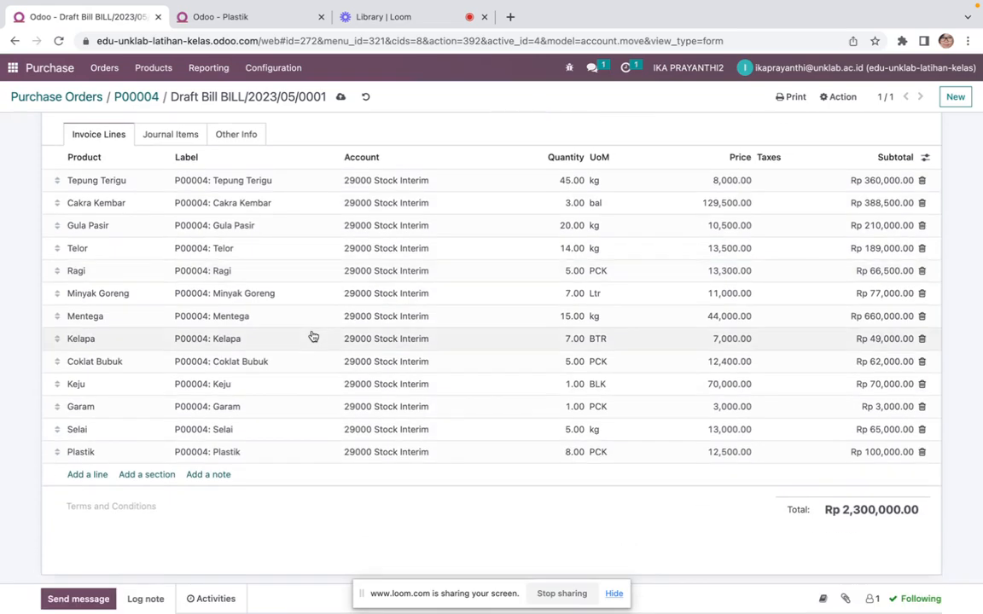
scroll(313, 337, up, 5)
scroll(313, 337, down, 5)
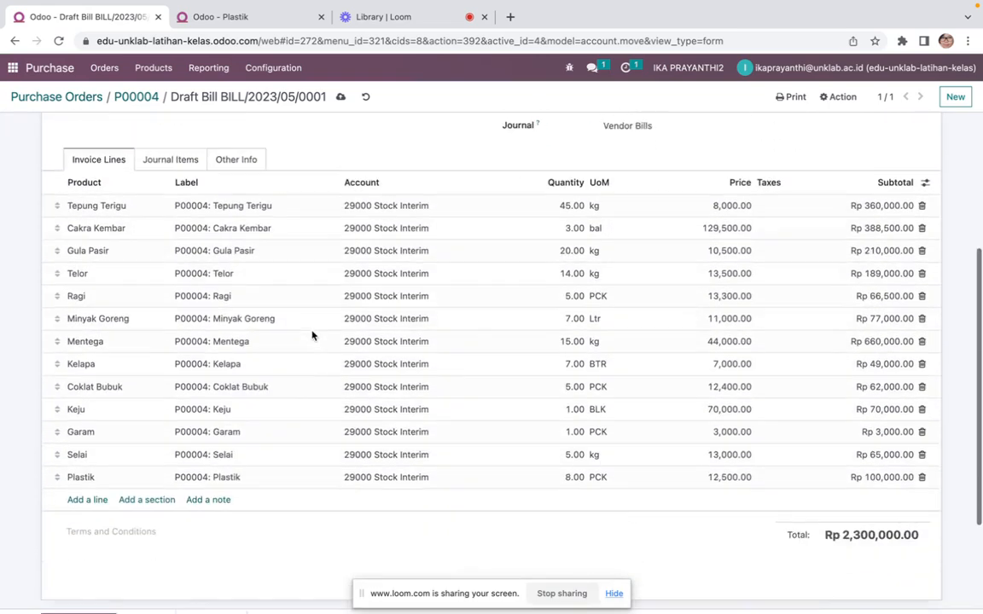
scroll(313, 337, up, 1)
scroll(313, 336, up, 1)
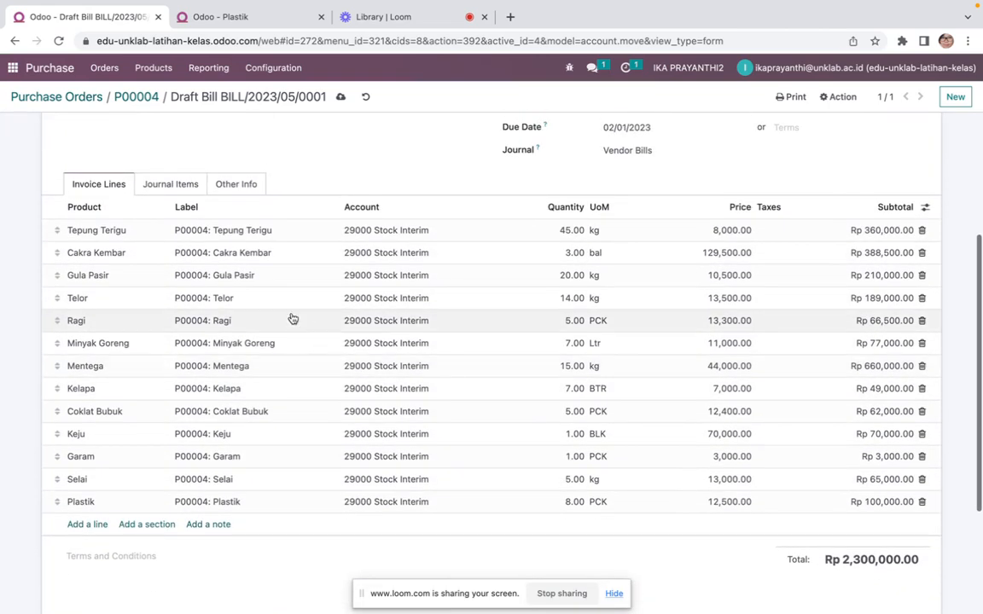
click(180, 185)
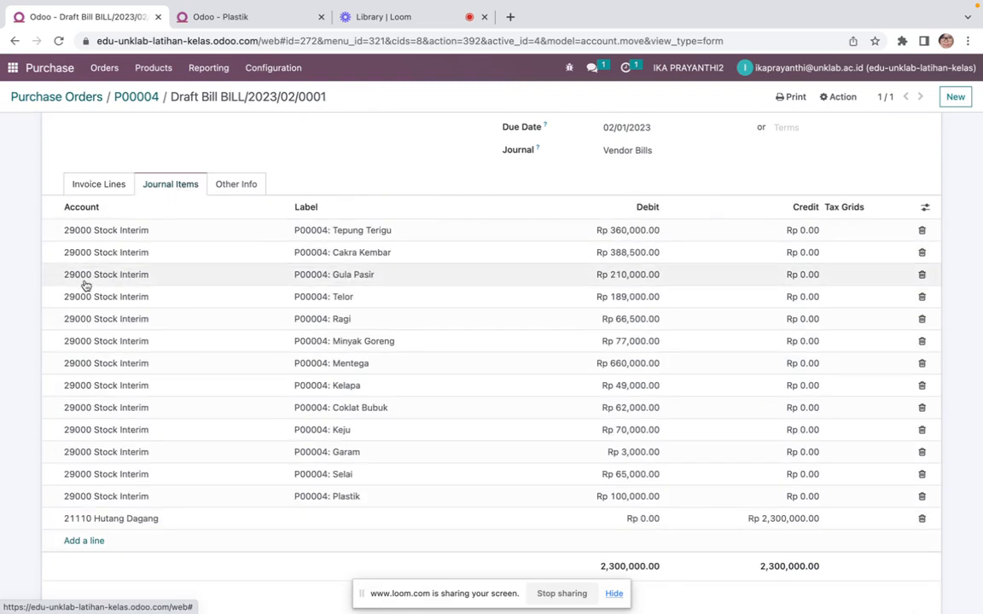
scroll(157, 289, up, 5)
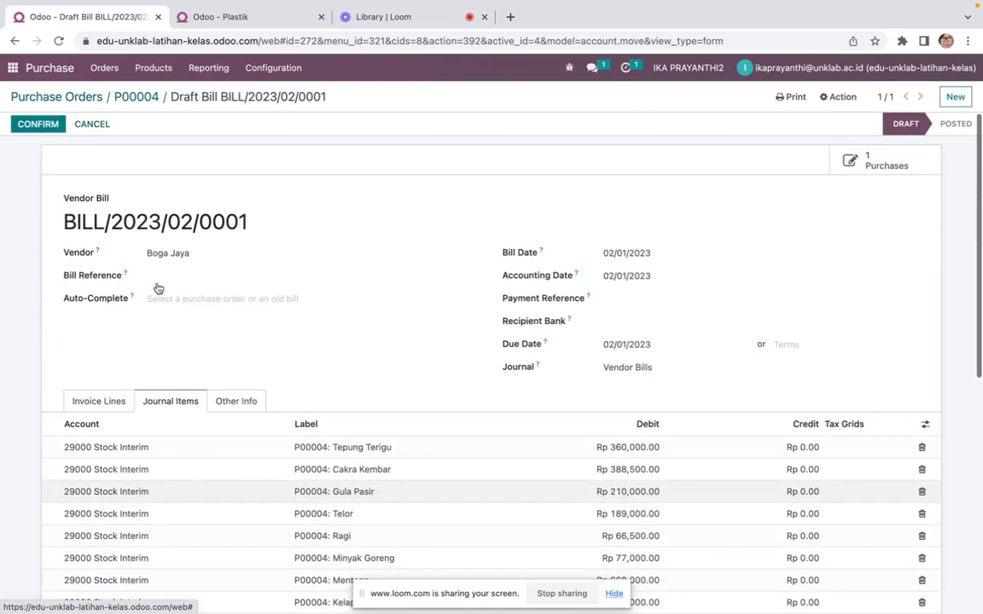
scroll(158, 288, down, 7)
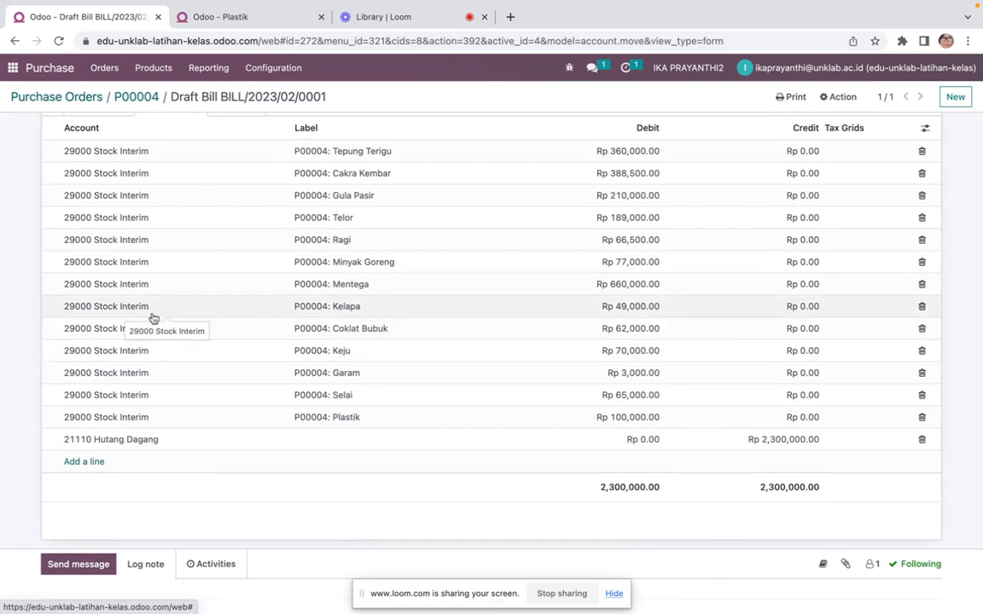
scroll(153, 318, up, 5)
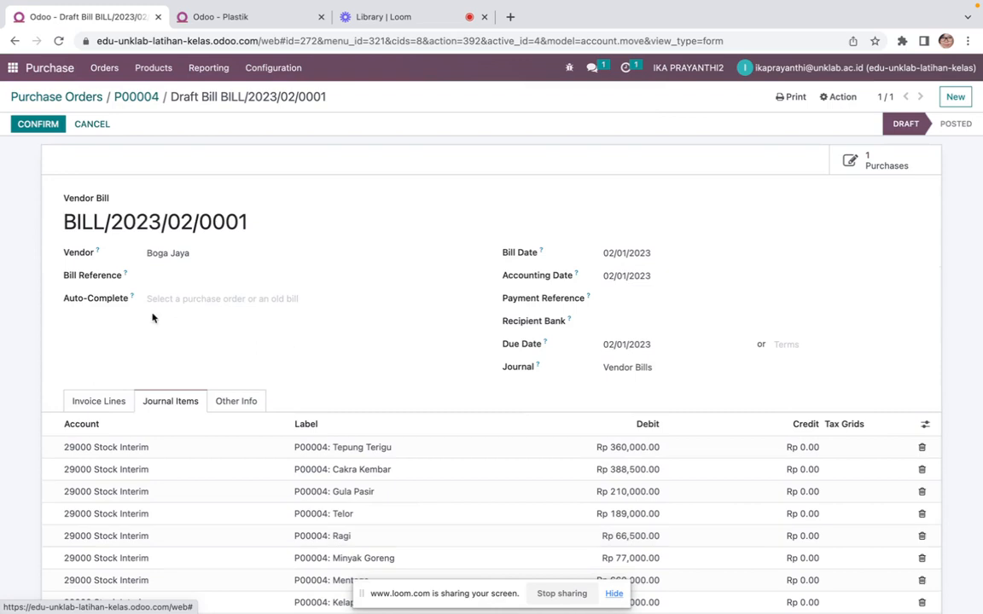
scroll(153, 317, down, 5)
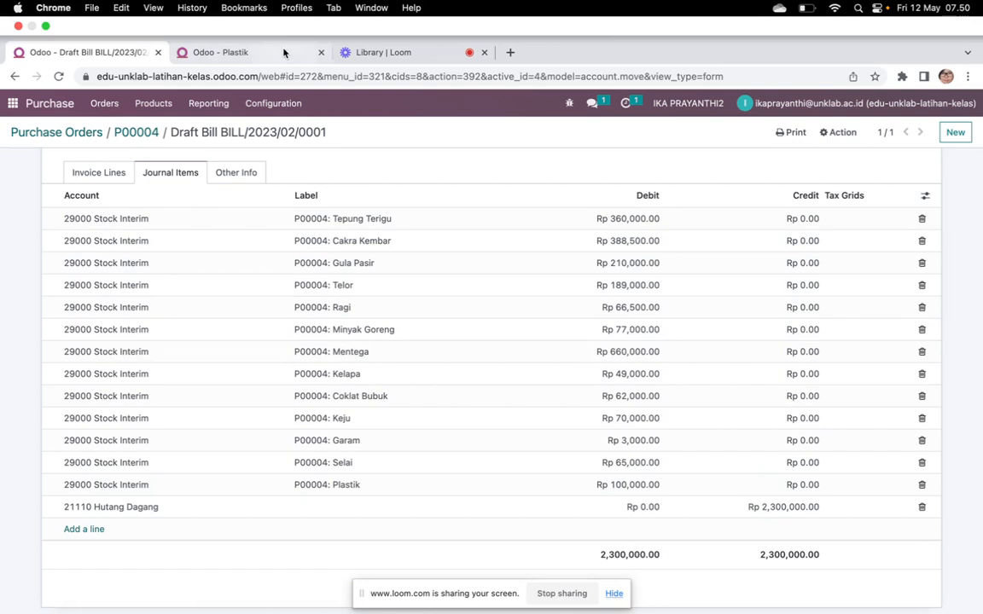
Confirm the vendor bill for Boga Jaya
click(256, 45)
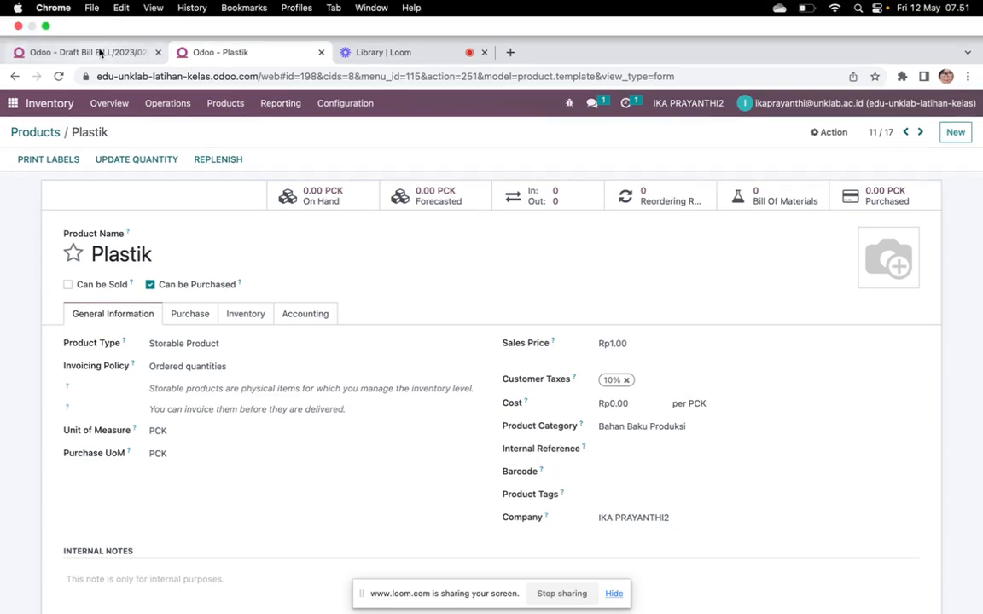
click(128, 8)
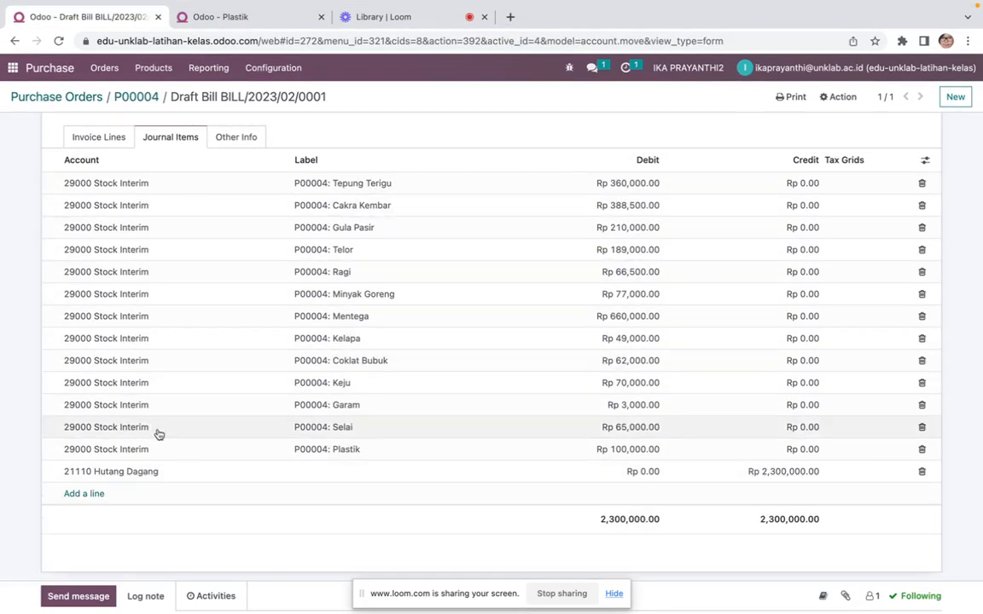
click(100, 138)
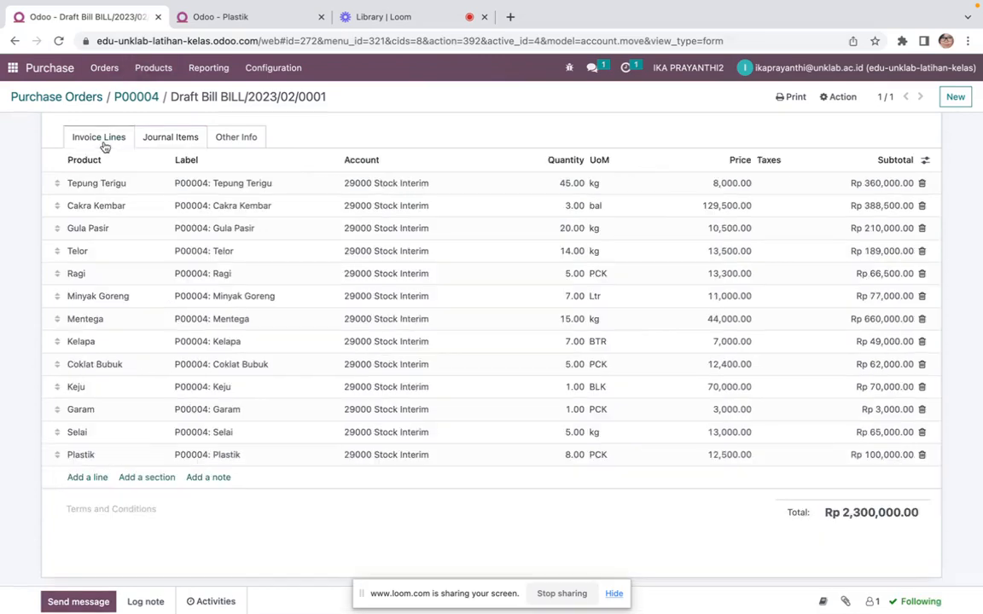
scroll(132, 290, up, 5)
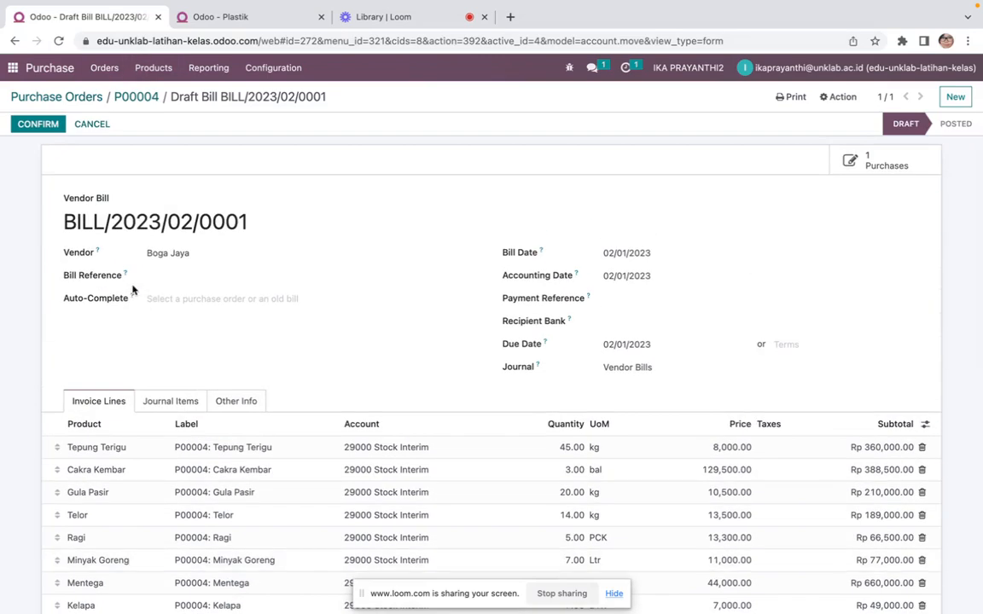
click(43, 125)
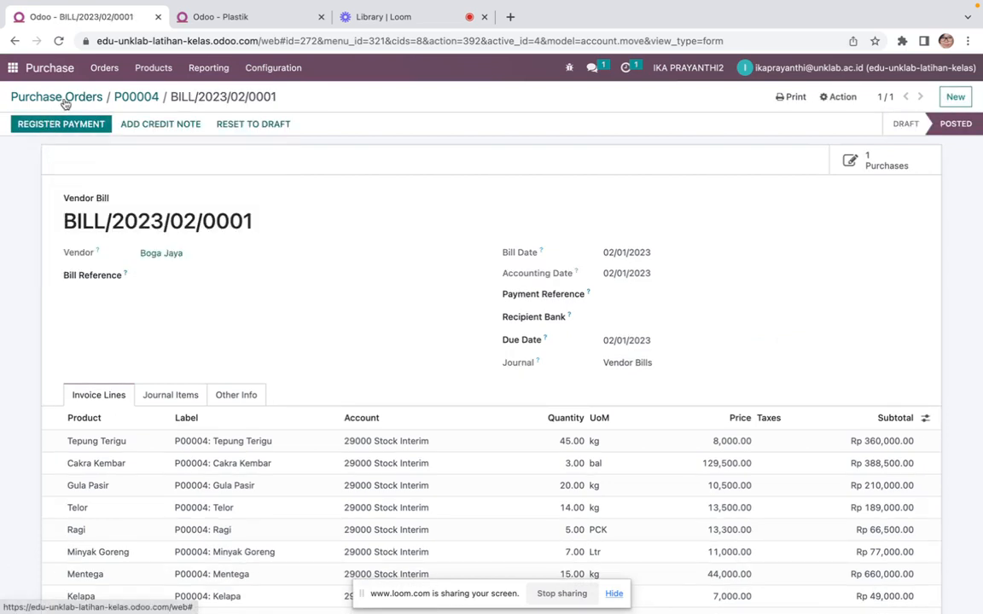
Switch to the Word document and review the Boga Jaya purchase transaction line
key(ctrl+Left)
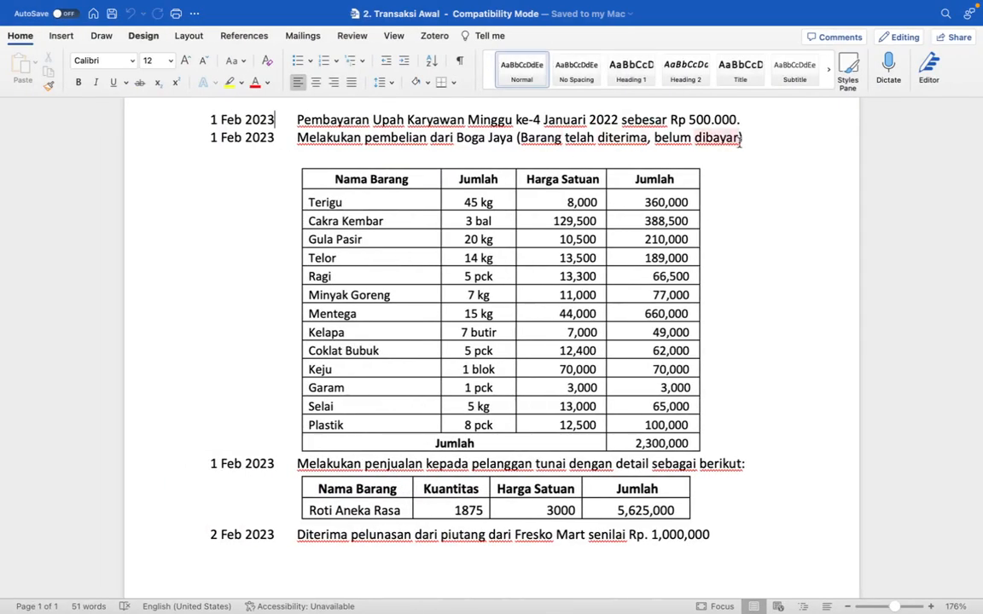
drag(744, 137, 369, 145)
click(369, 145)
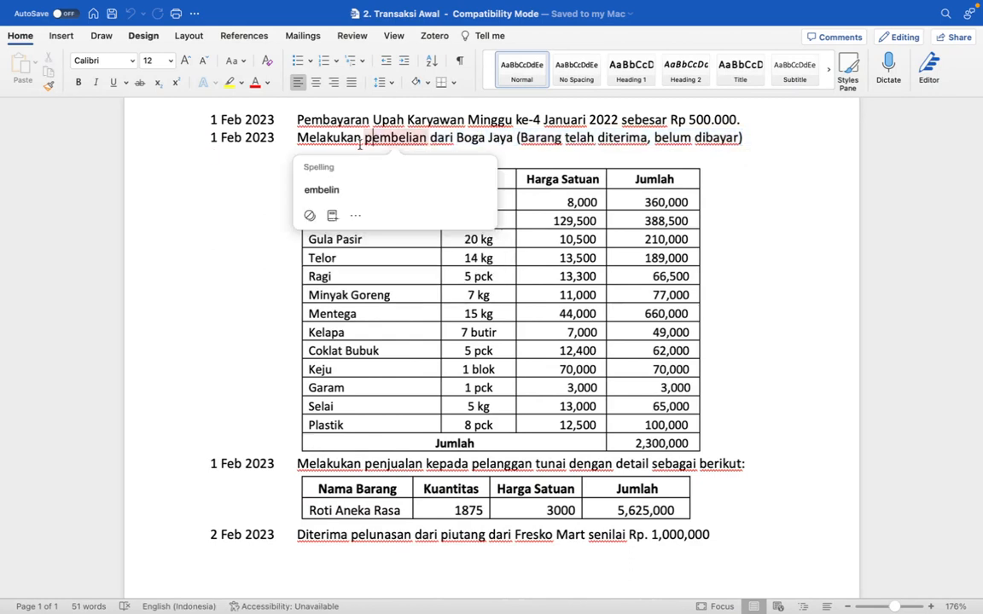
click(205, 137)
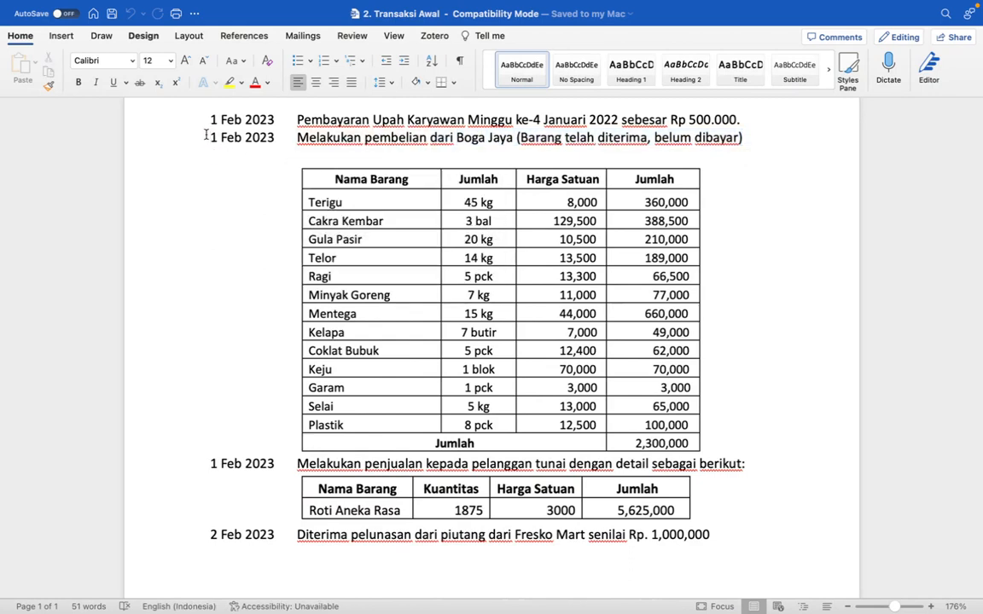
Return to the browser and open the Journal Entries list in the Accounting app
key(ctrl+Left)
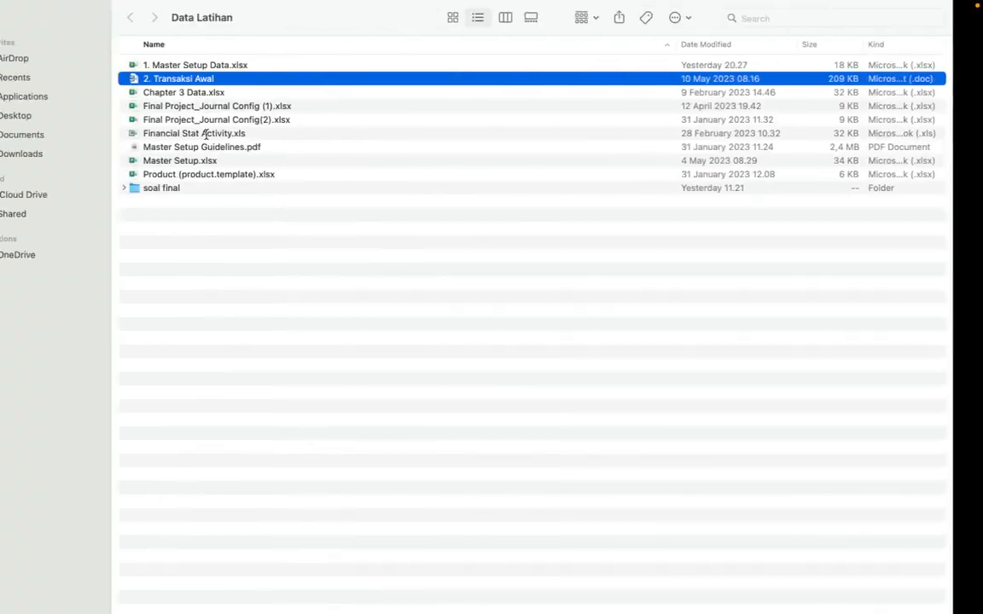
key(ctrl+Right)
key(ctrl+Right)
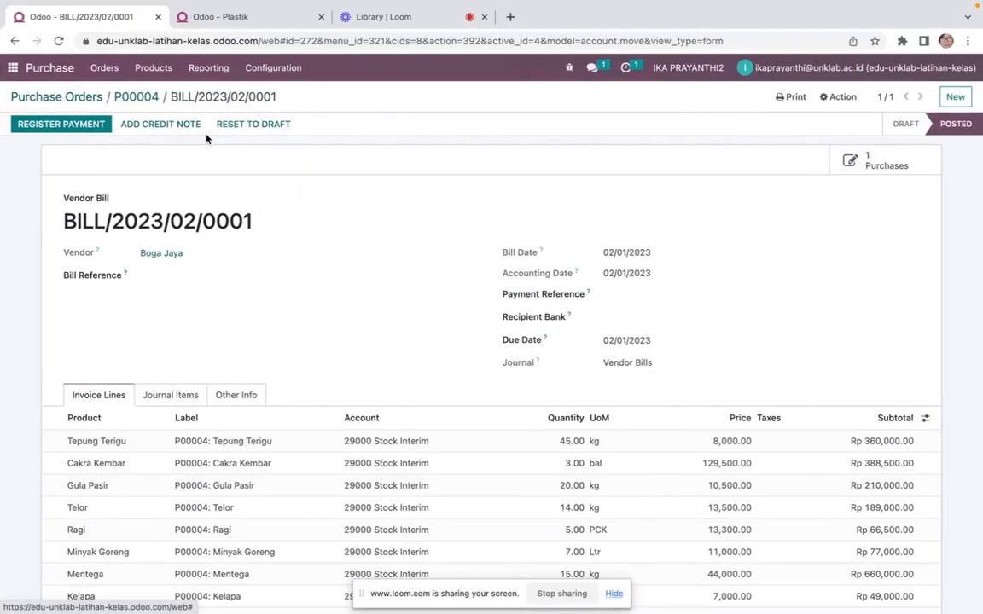
click(241, 24)
click(13, 68)
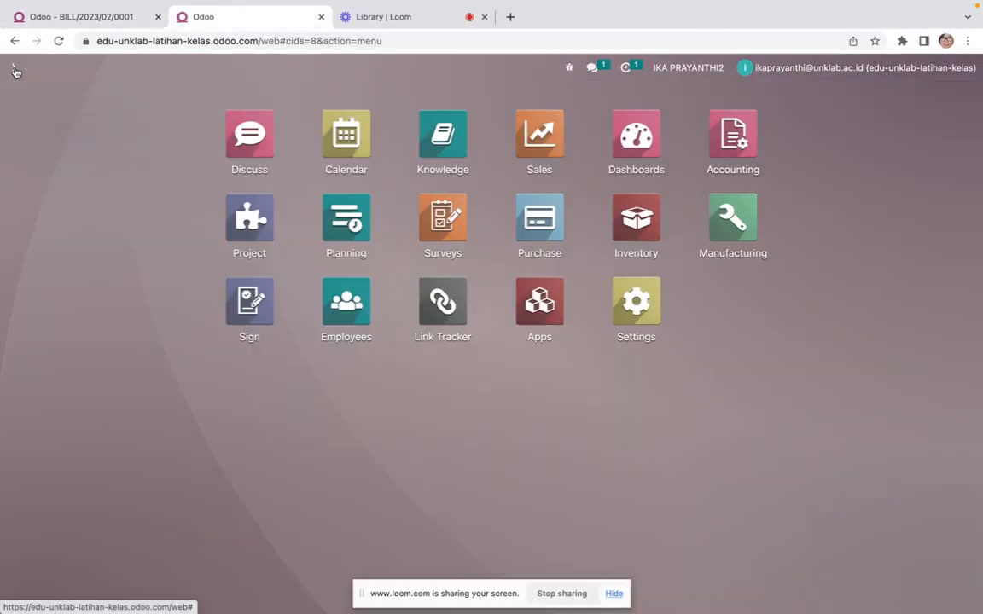
click(743, 143)
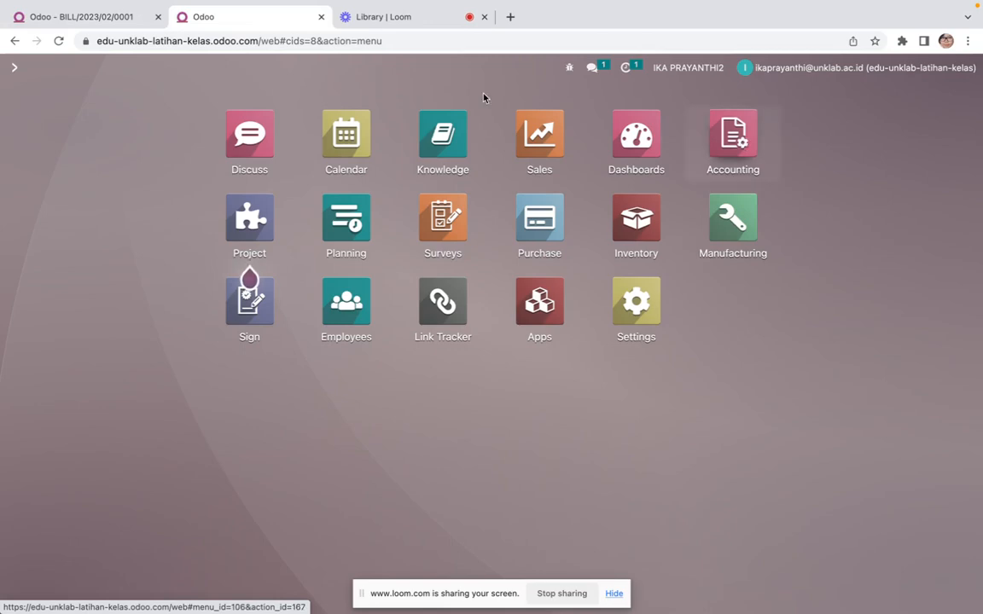
click(313, 74)
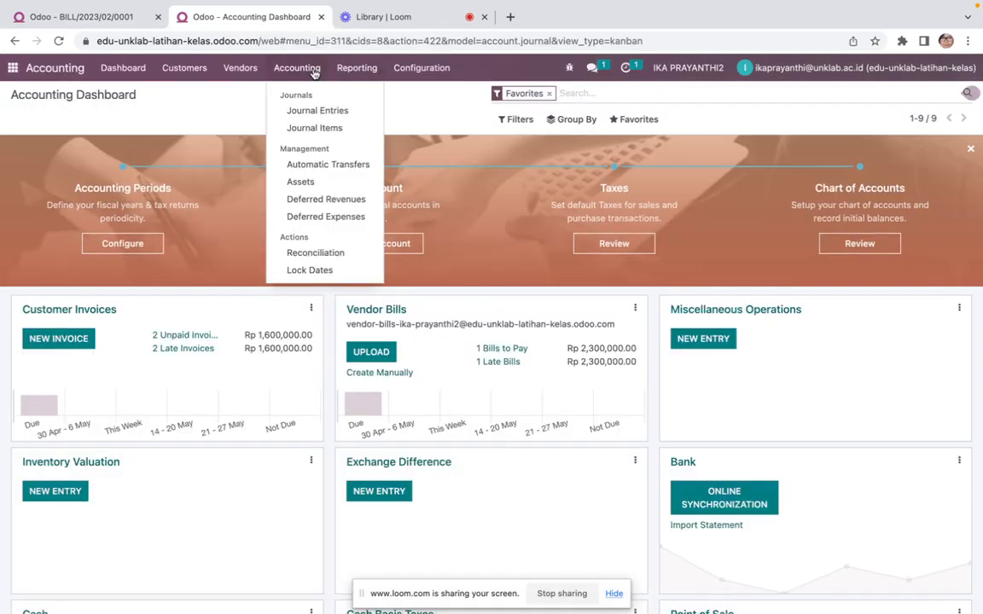
click(316, 111)
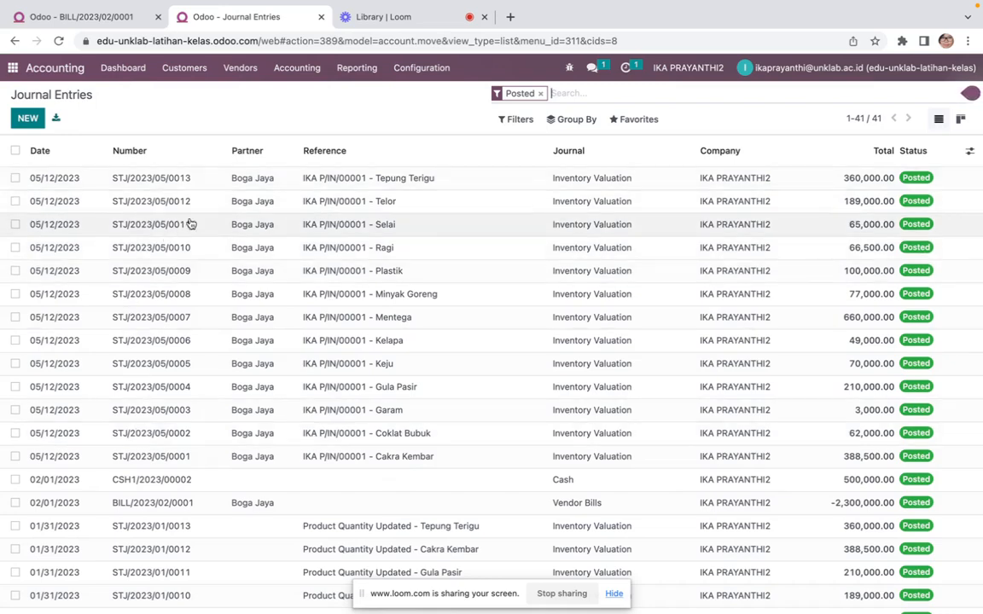
Reset the Tepung Terigu stock valuation entry to draft and set its accounting date to 02/01/2023
click(340, 179)
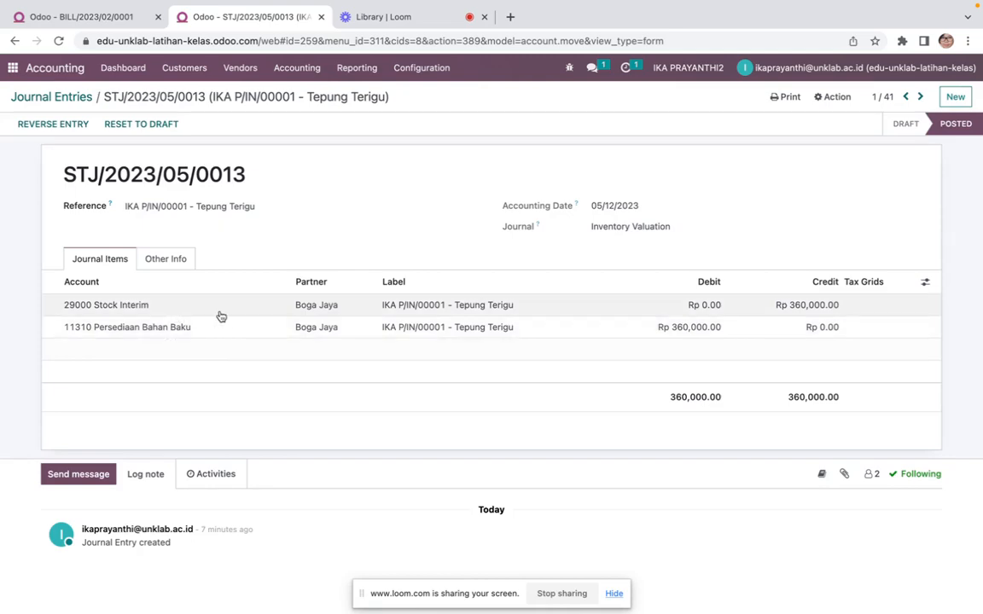
click(70, 100)
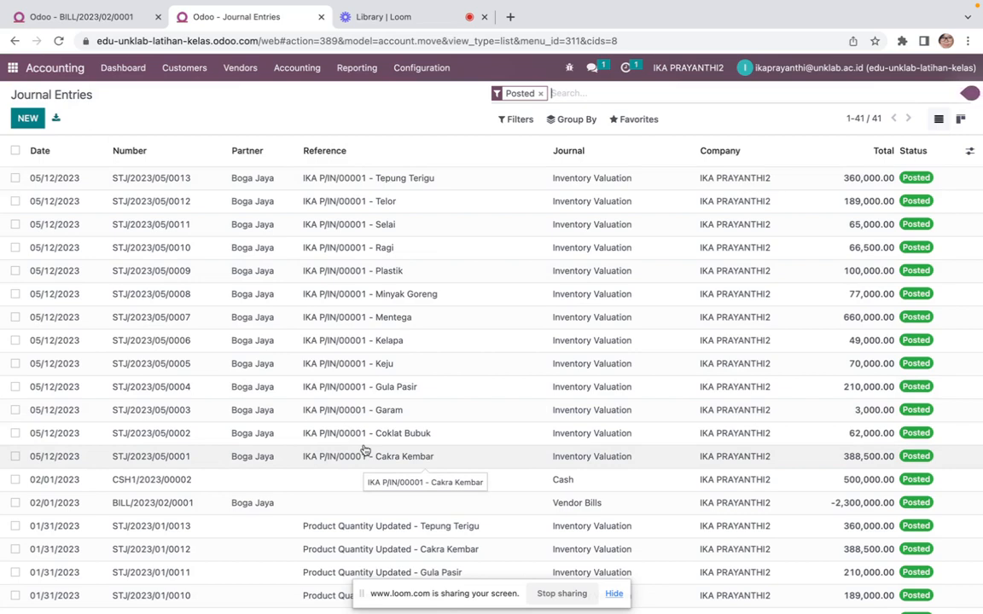
click(355, 183)
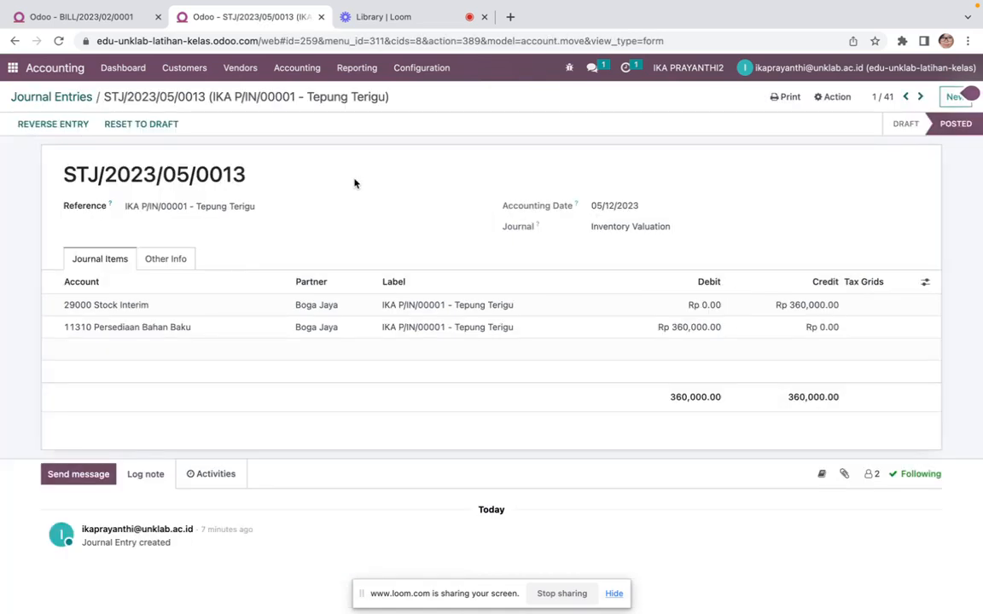
click(156, 125)
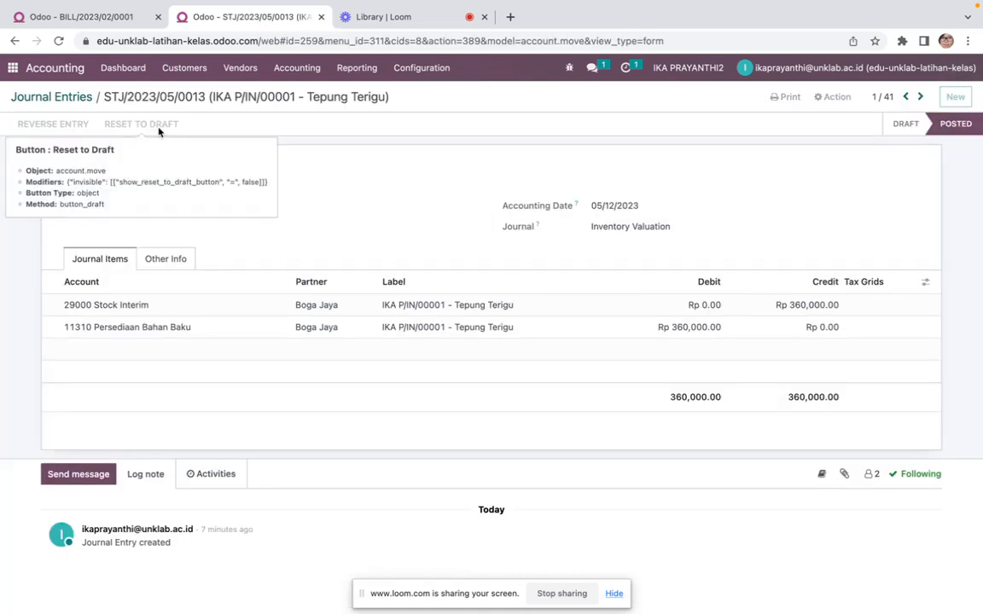
click(614, 205)
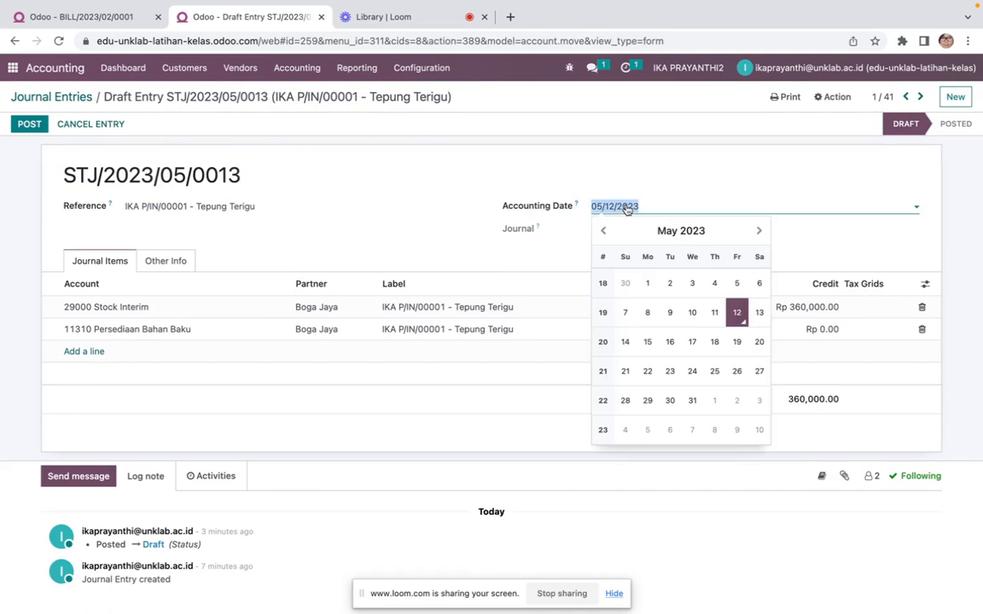
click(605, 231)
click(605, 231)
click(605, 231)
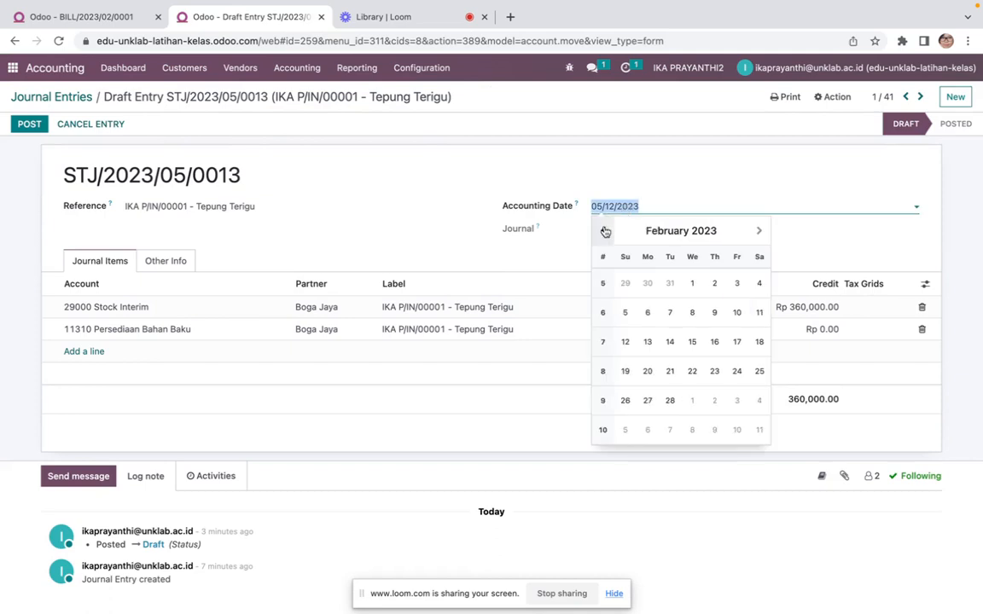
click(693, 284)
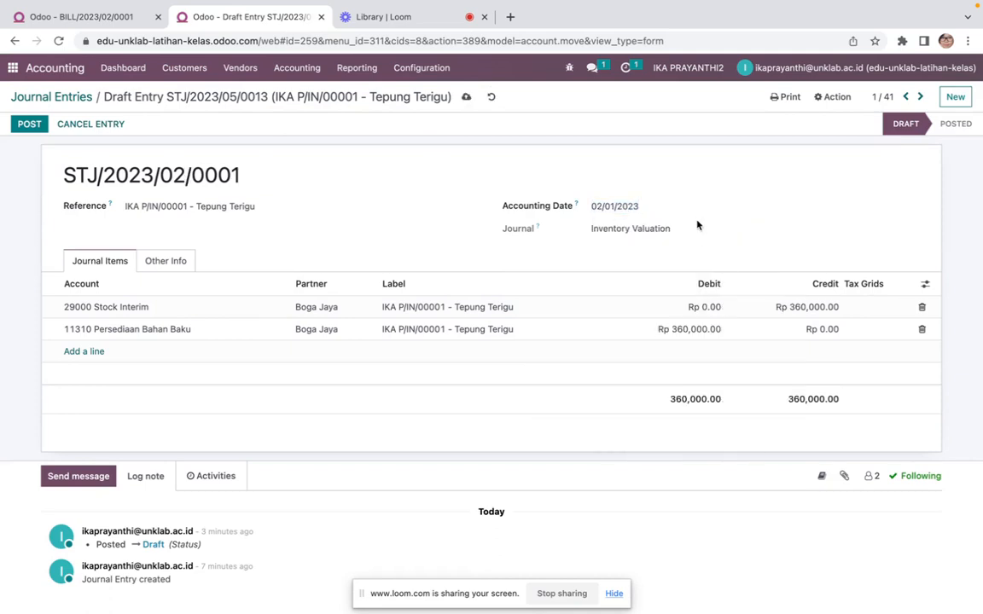
Reset the Telor stock valuation entry to draft and set its accounting date to 02/01/2023
click(920, 97)
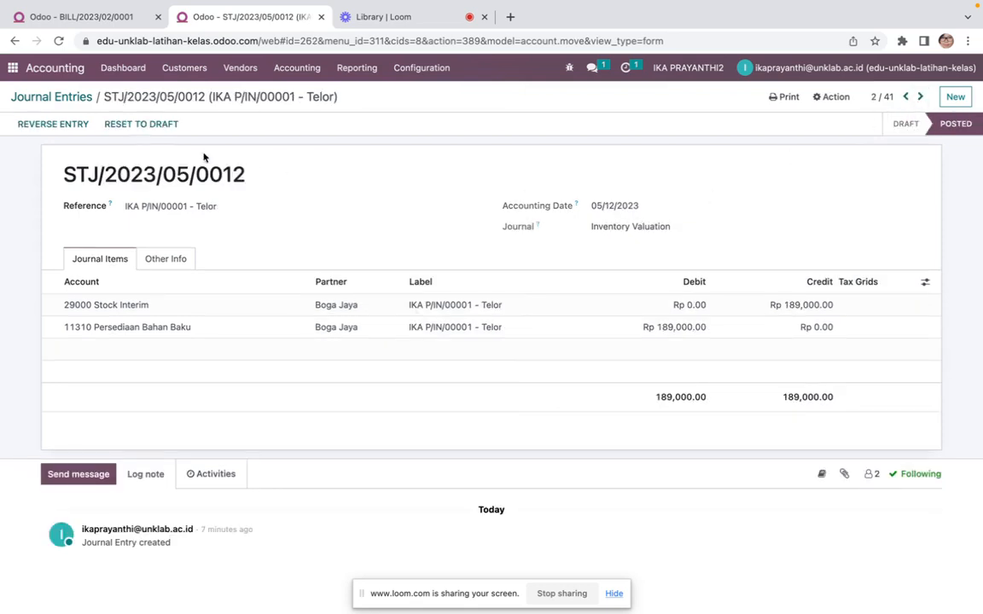
click(143, 125)
click(631, 206)
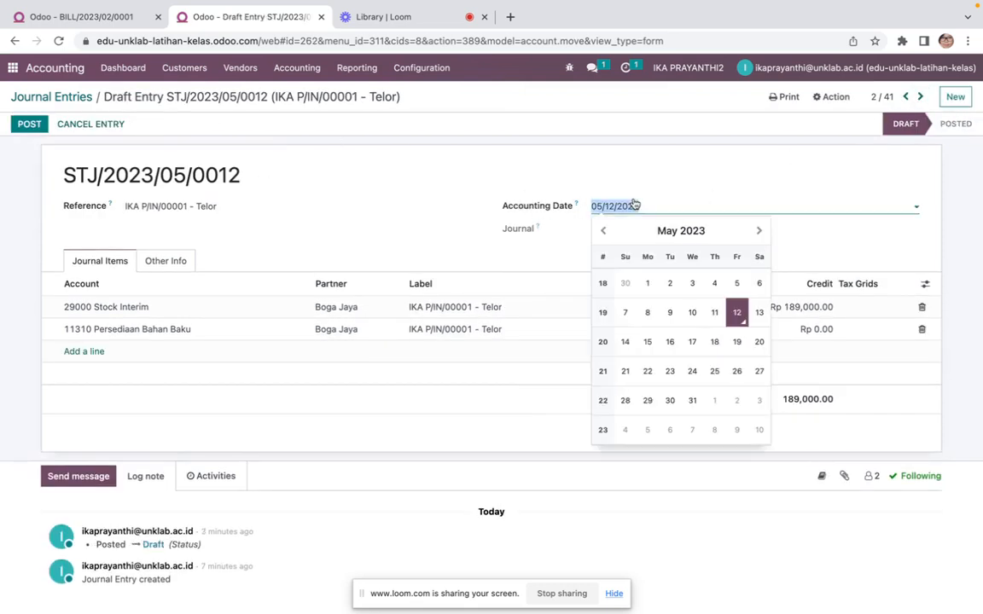
click(603, 230)
click(603, 231)
click(604, 231)
click(603, 230)
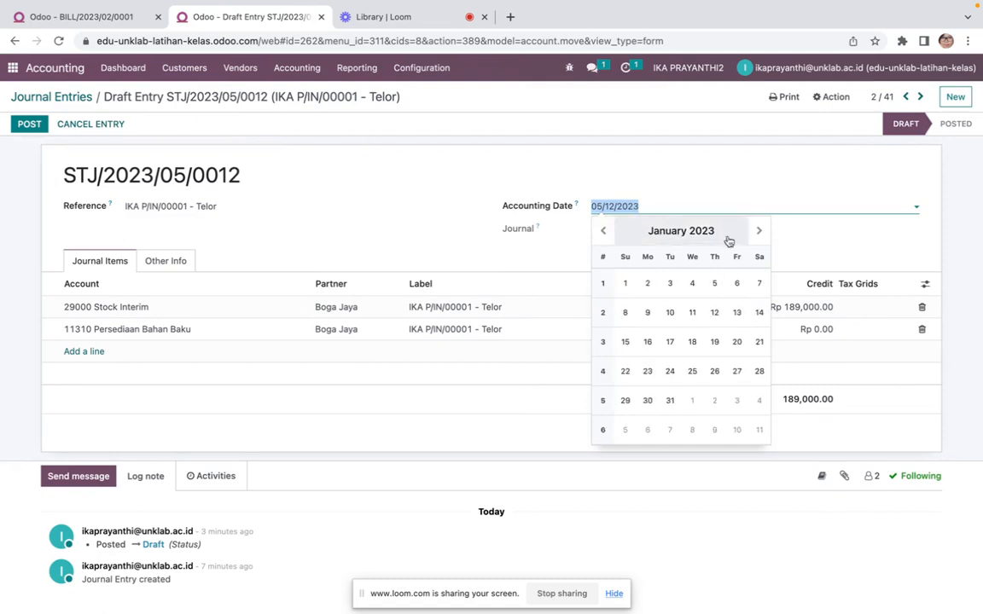
click(758, 231)
click(692, 284)
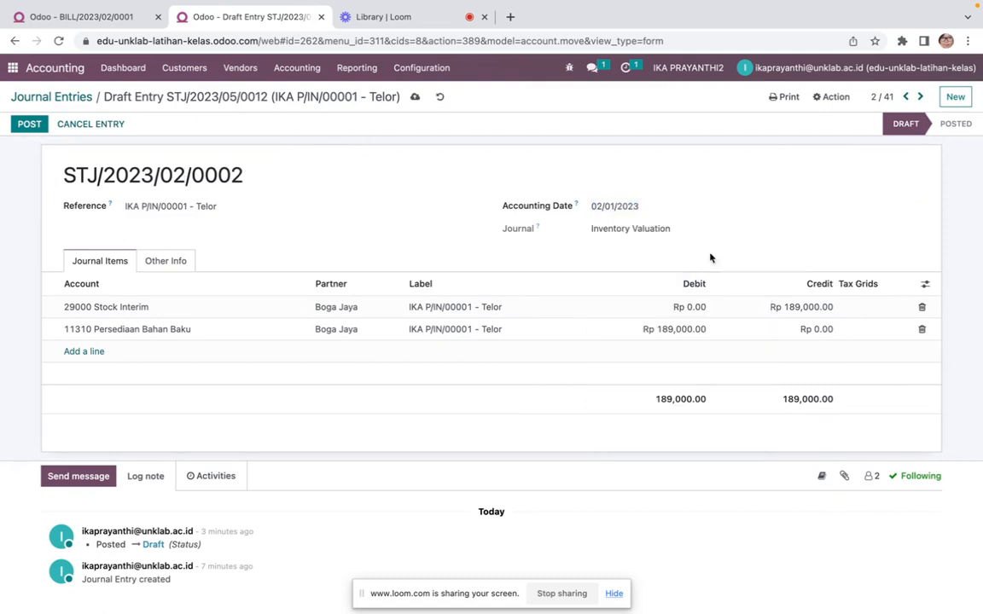
Reset the Selai stock valuation entry to draft and set its accounting date to 02/01/2023
click(920, 98)
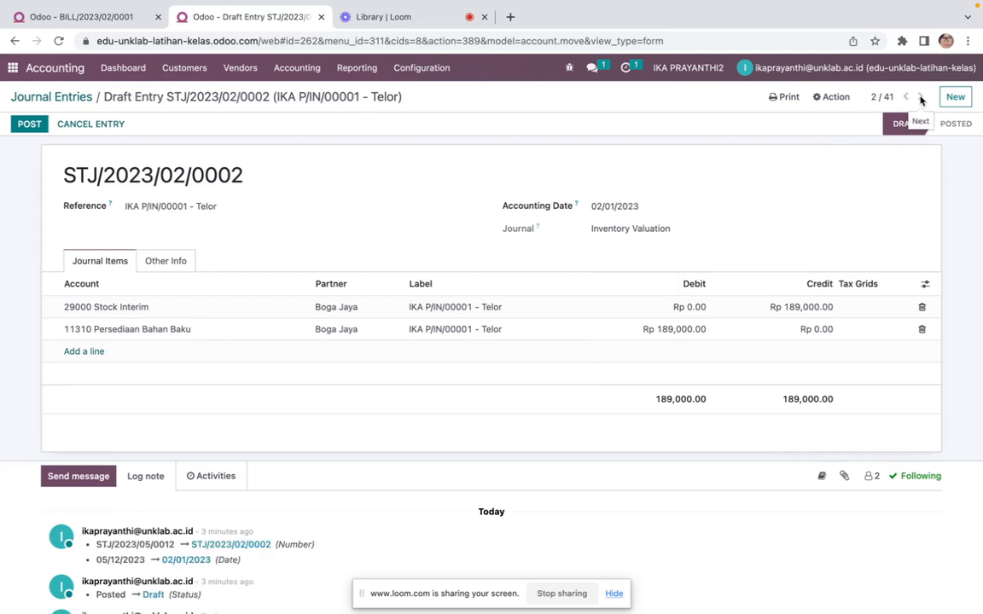
click(152, 124)
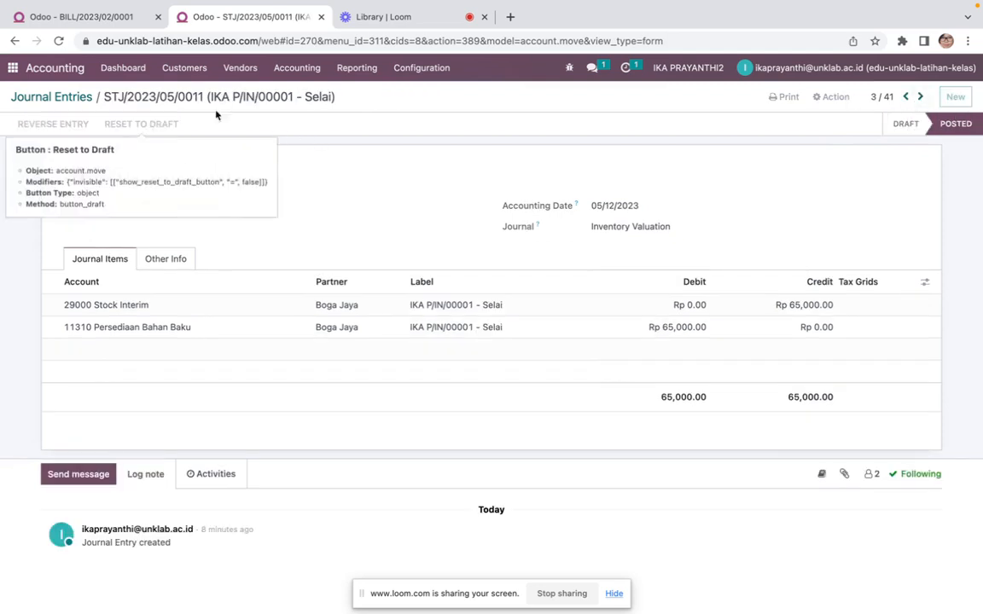
click(627, 206)
click(604, 231)
click(604, 231)
click(604, 231)
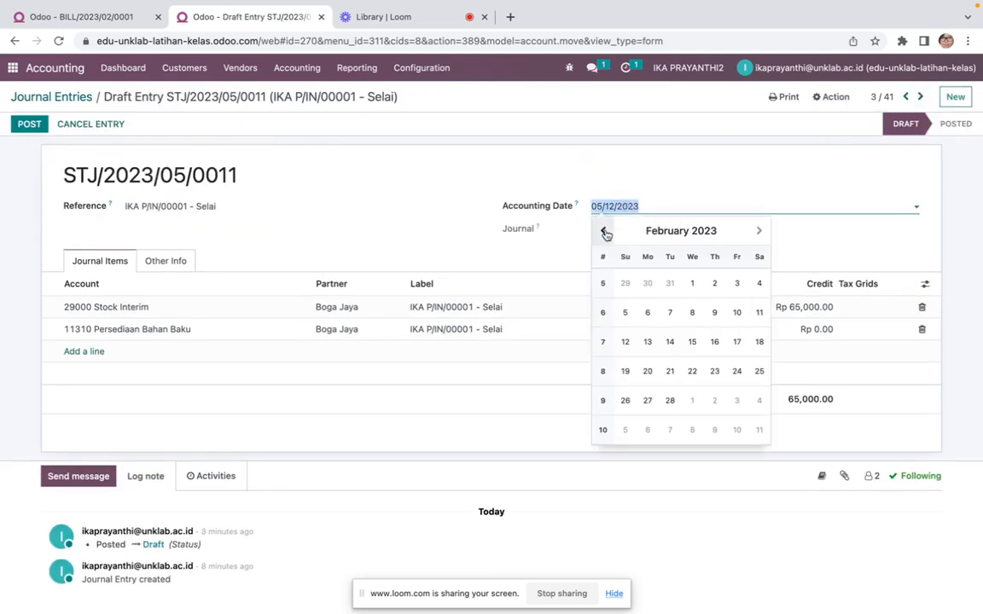
click(692, 284)
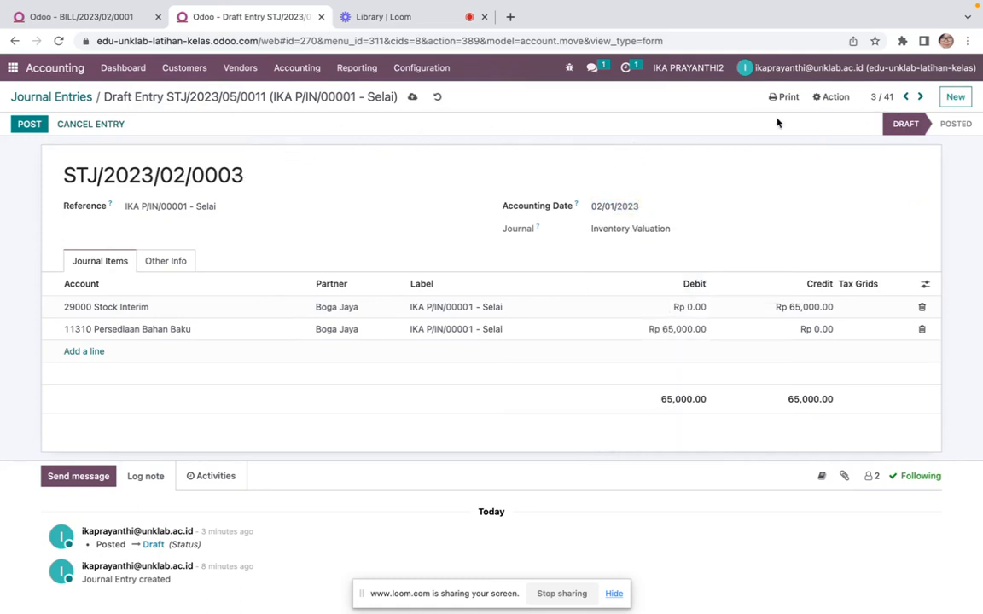
Post the redated Tepung Terigu, Telor and Selai stock valuation entries
click(906, 98)
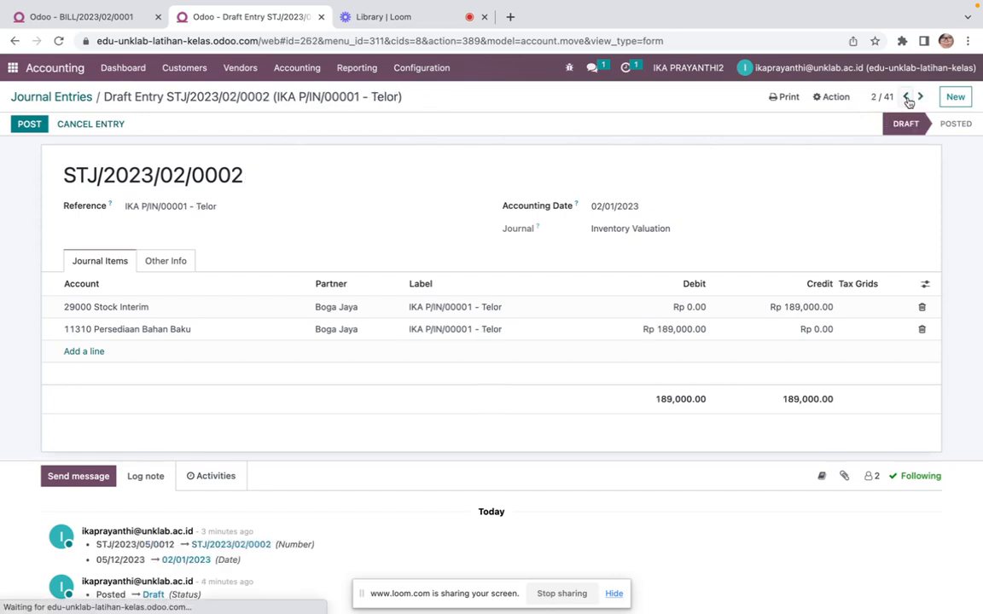
click(907, 98)
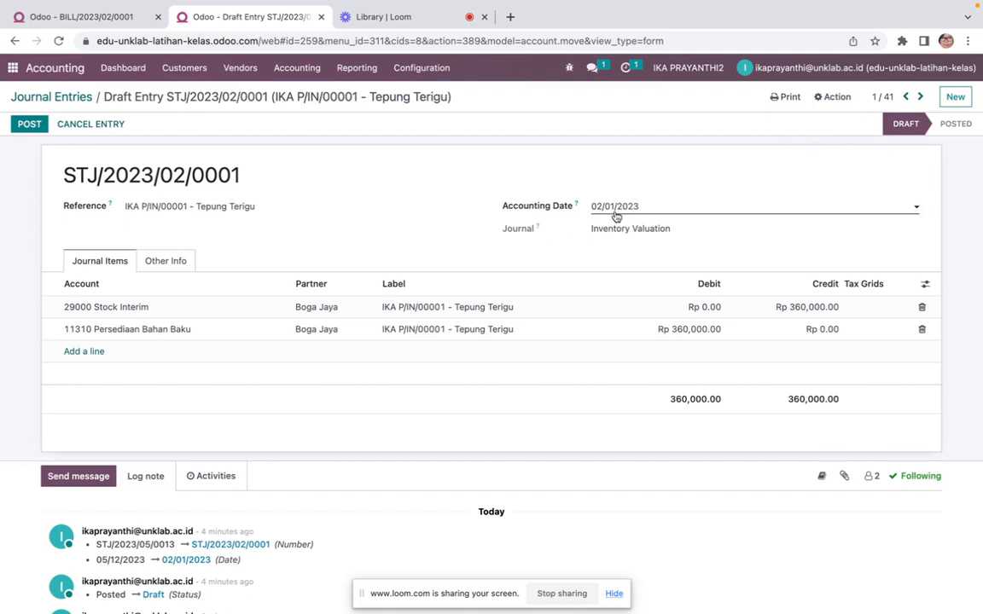
click(29, 125)
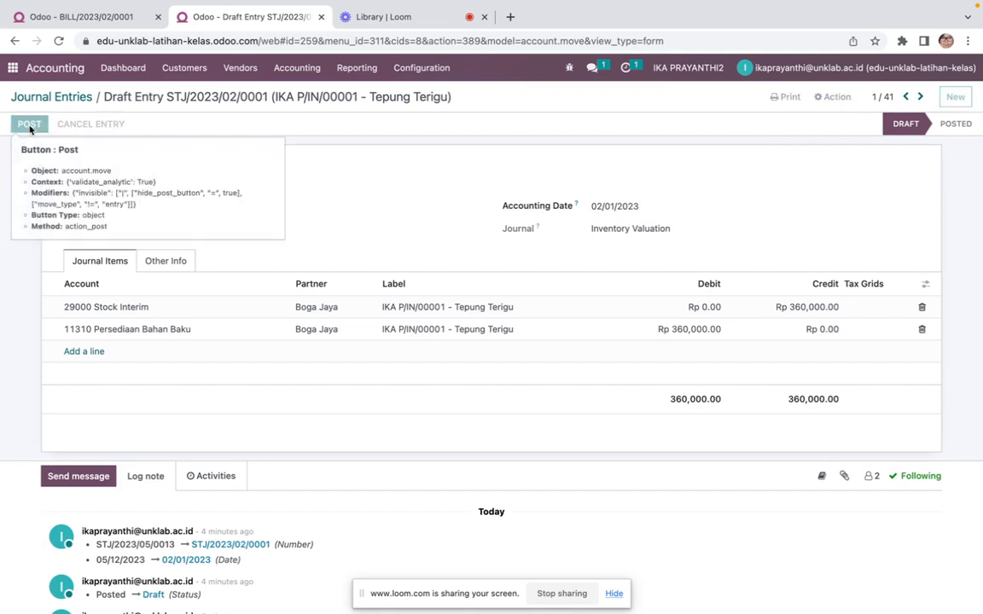
click(921, 98)
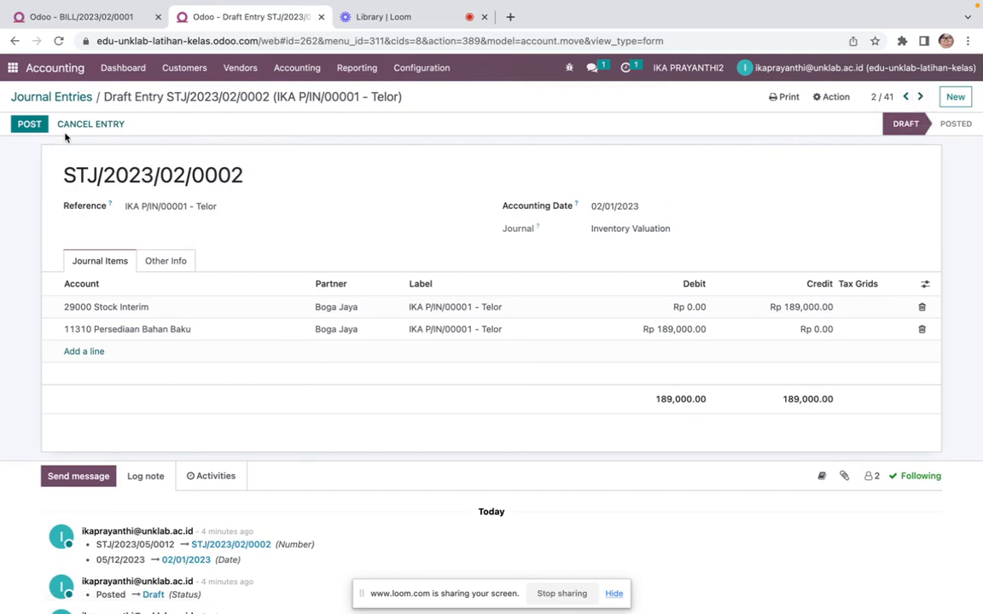
click(34, 124)
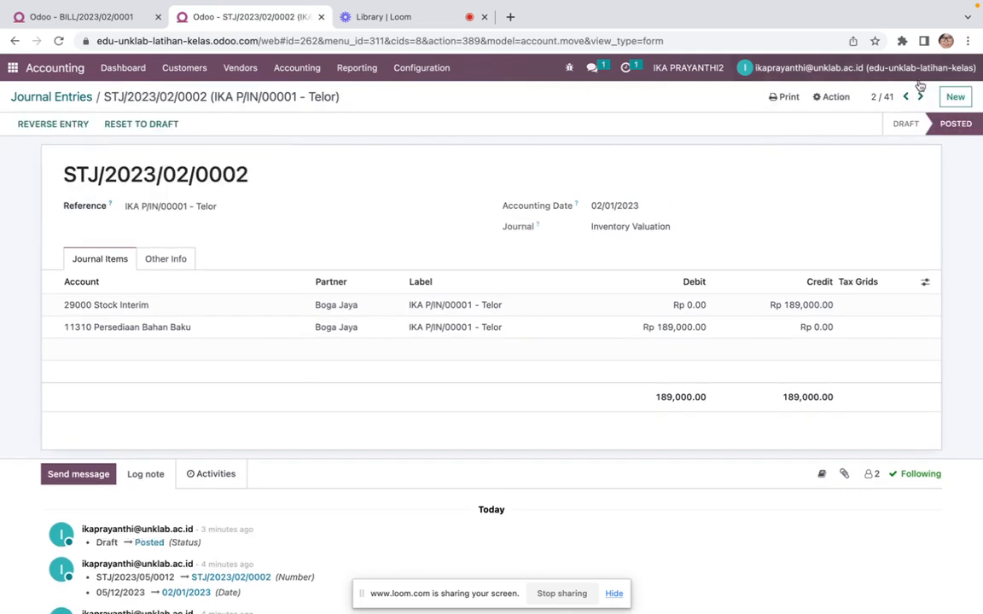
click(921, 98)
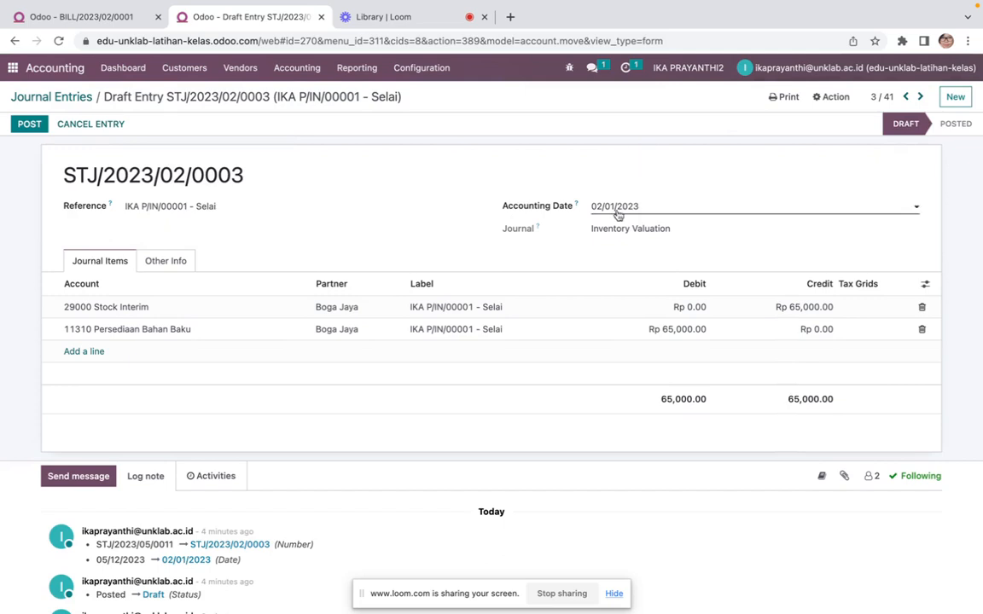
click(29, 124)
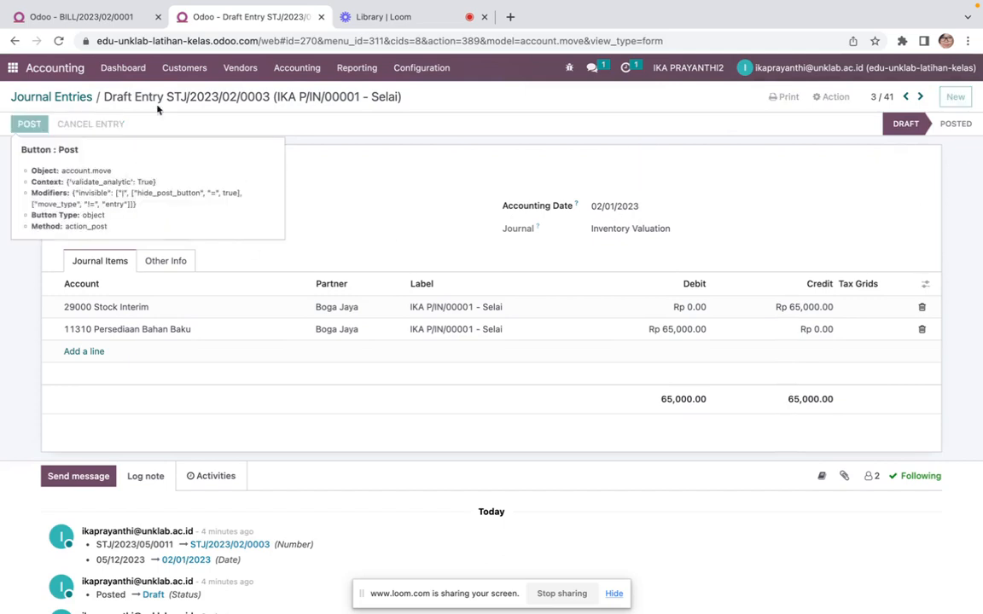
Reset the Ragi stock valuation entry to draft and set its accounting date to 02/01/2023
click(921, 97)
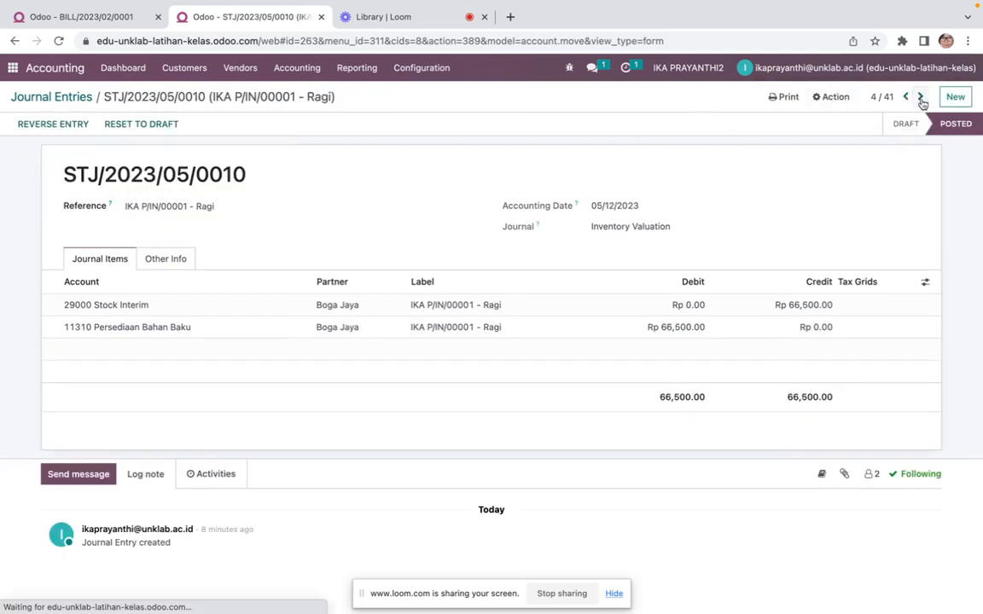
click(145, 126)
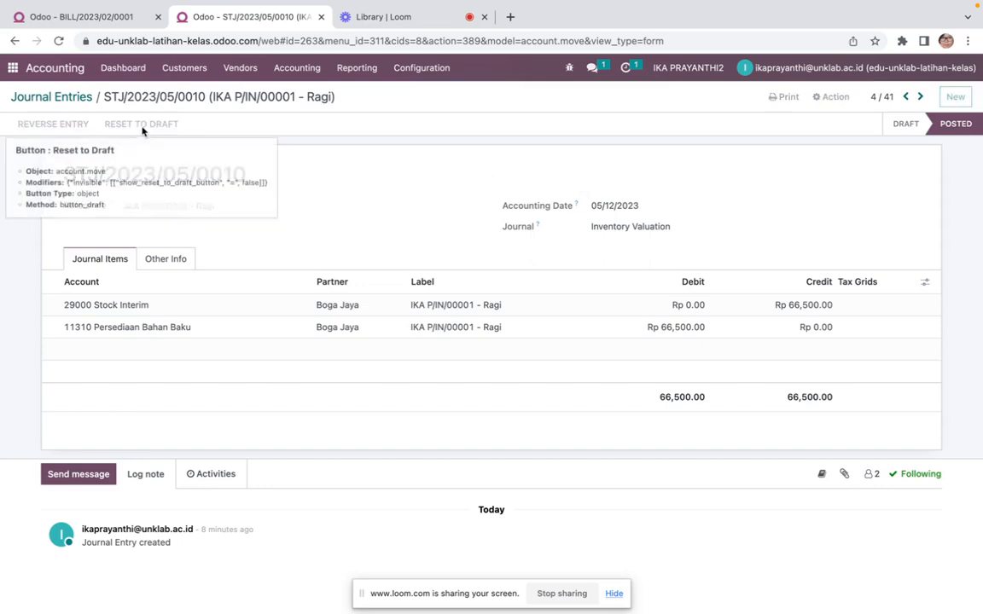
click(627, 207)
click(603, 231)
click(603, 230)
click(603, 231)
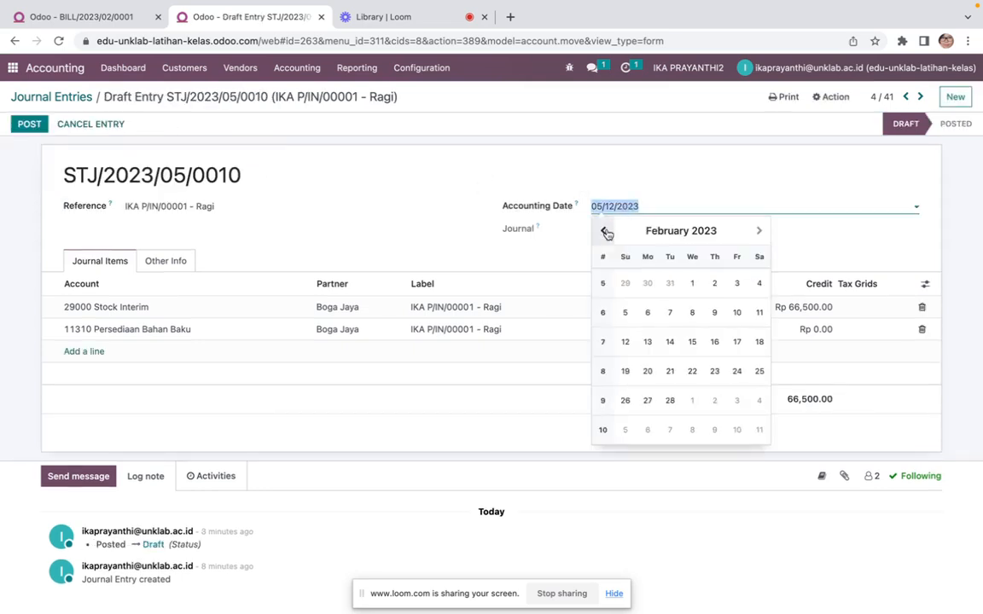
click(603, 231)
click(758, 232)
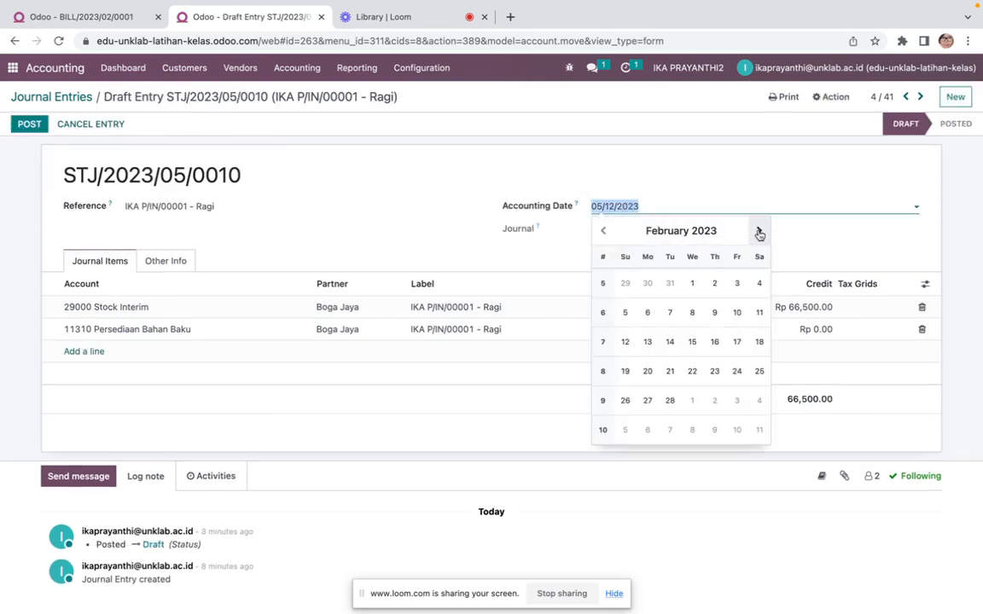
click(692, 283)
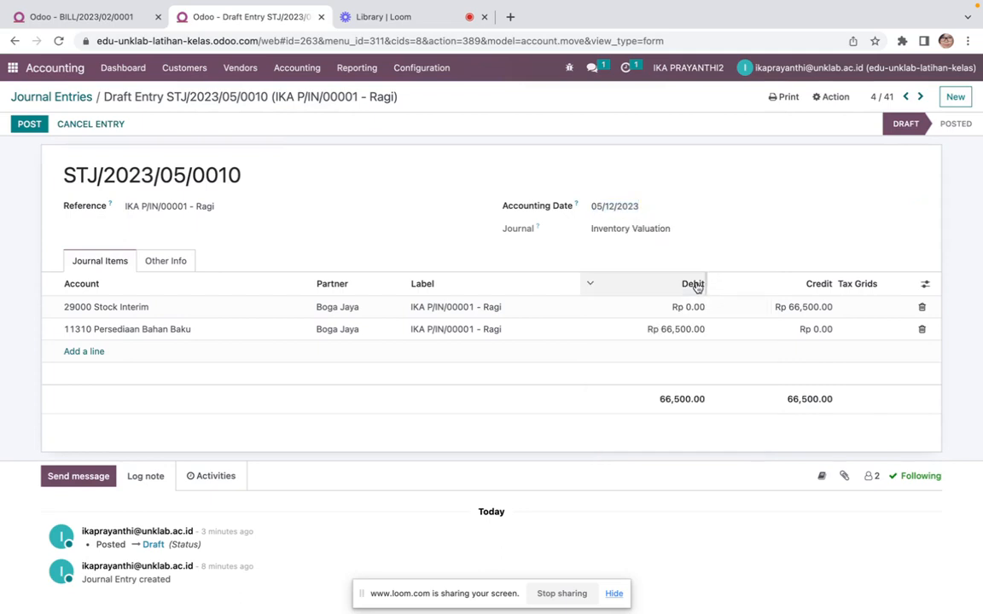
Post the Ragi entry and move on to the Plastik entry
click(30, 124)
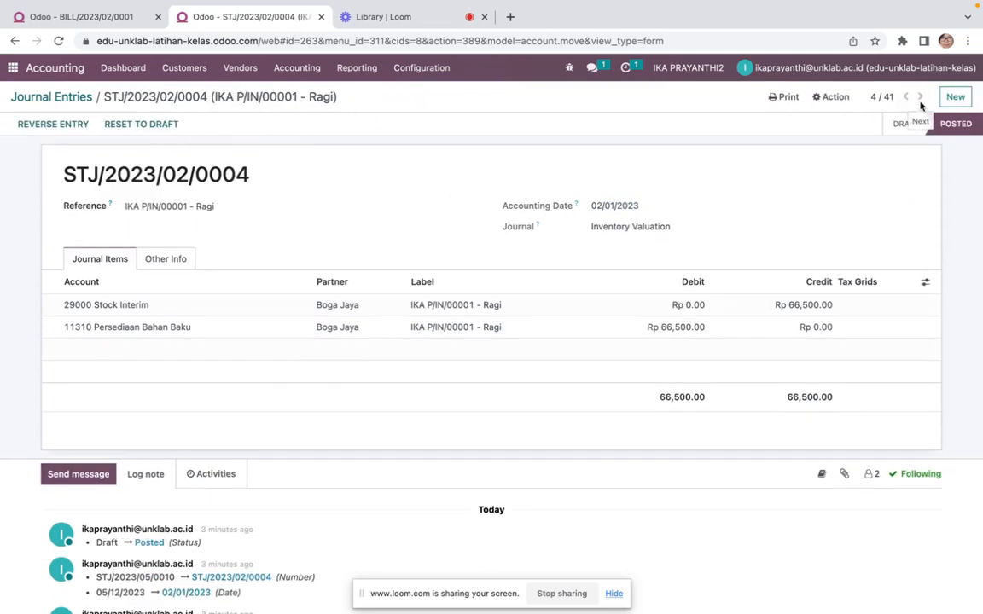
click(920, 97)
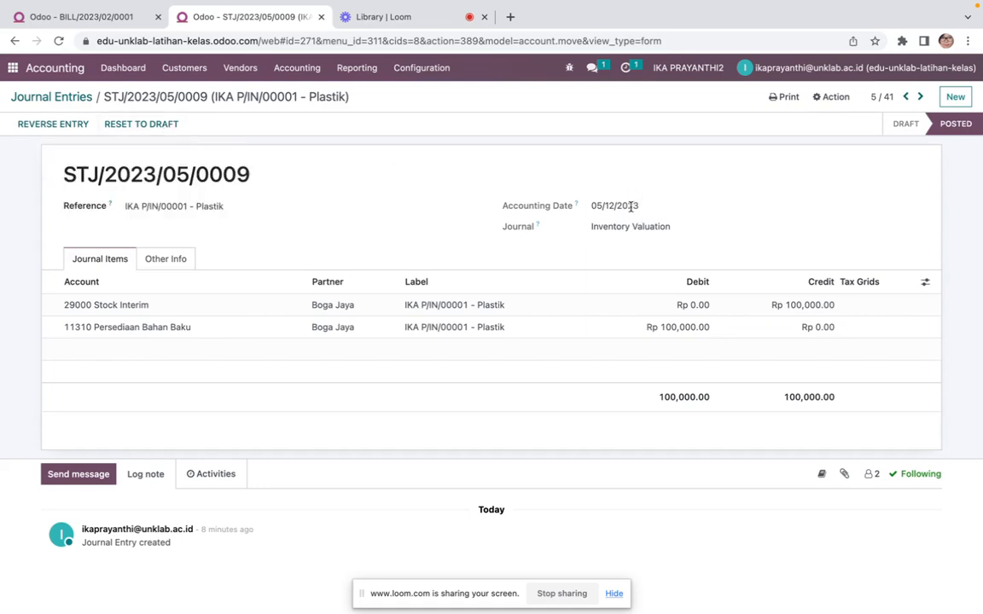
Reset the Plastik stock valuation entry to draft, redate it to 02/01/2023, post it and go to the next entry
click(158, 128)
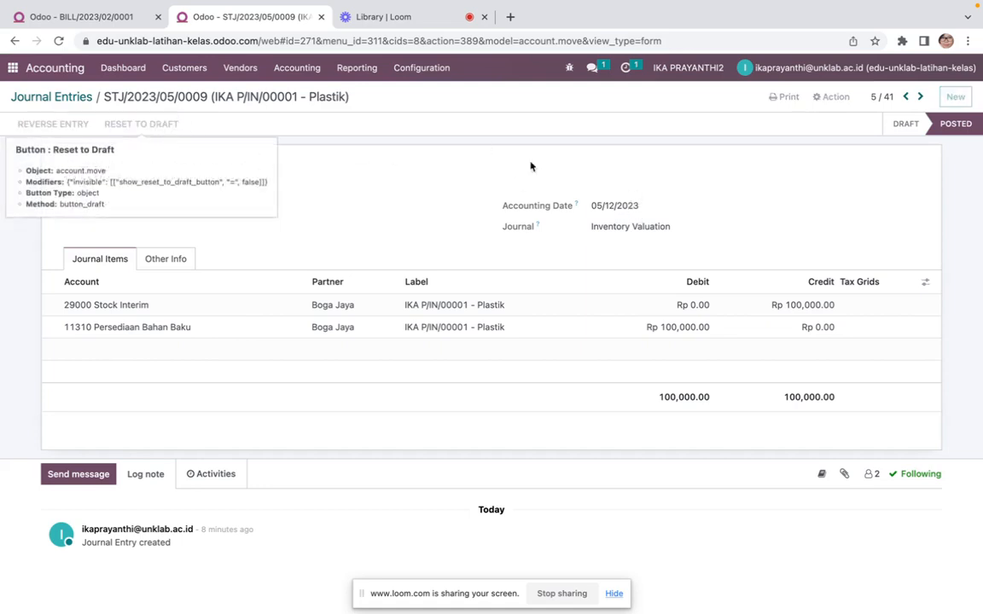
click(618, 205)
click(602, 232)
click(602, 231)
click(602, 231)
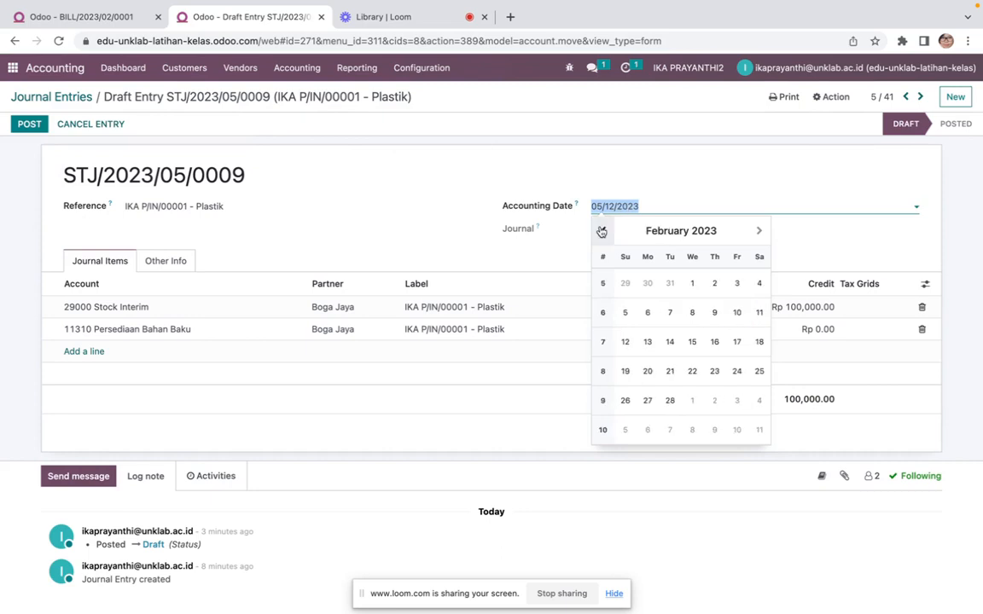
click(692, 284)
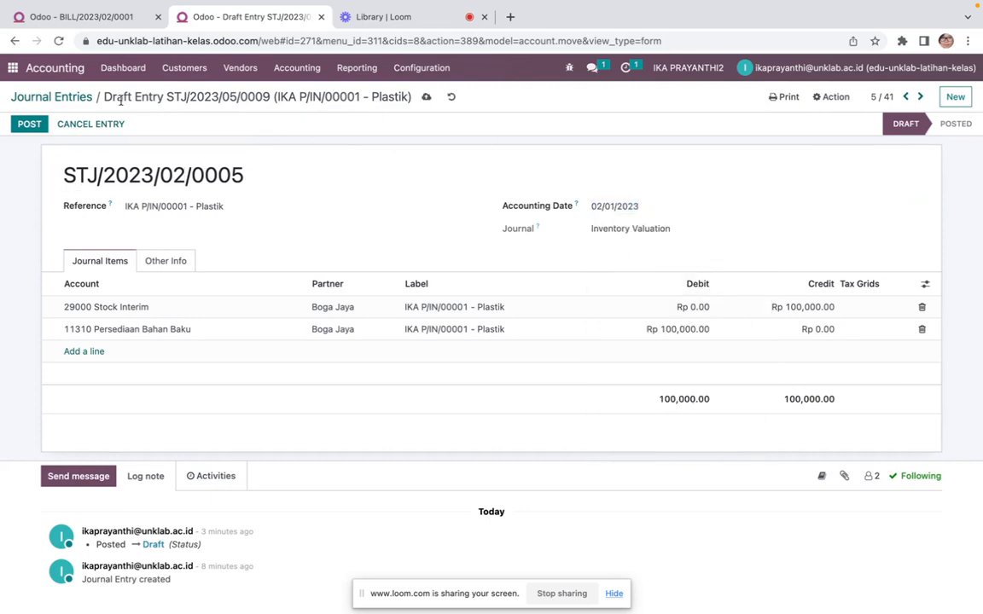
click(34, 124)
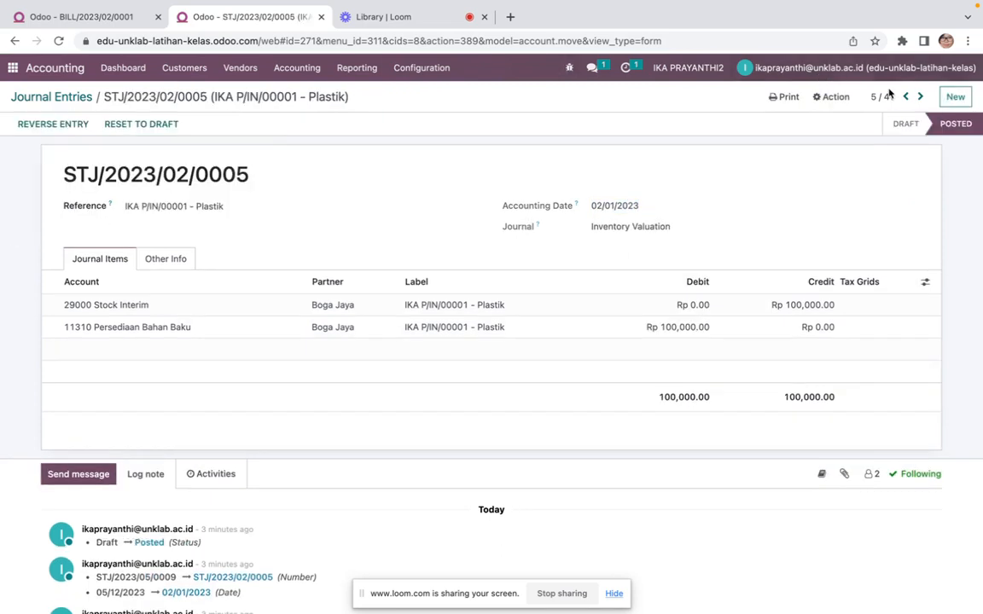
click(920, 97)
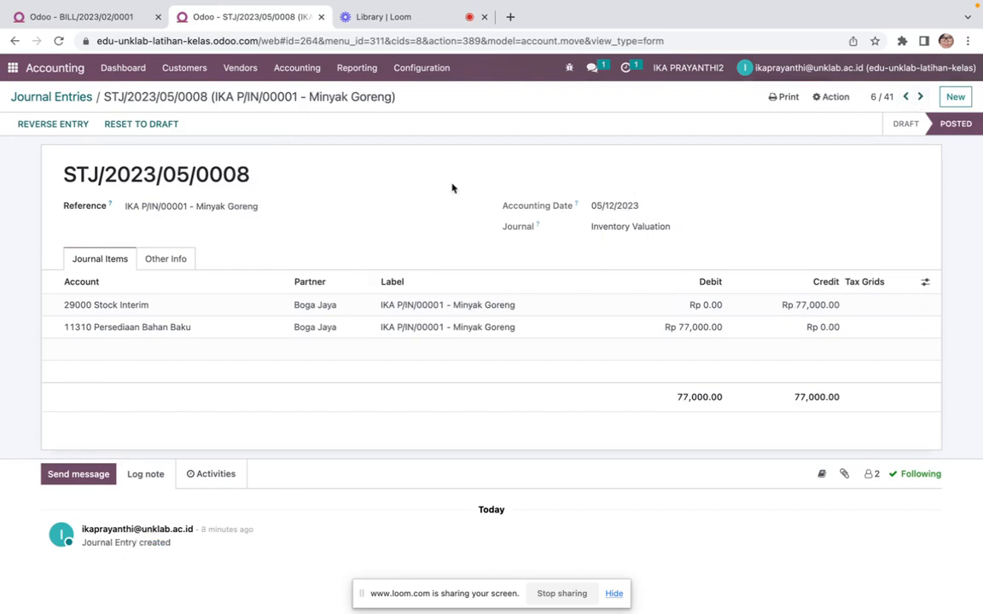
Reset the Minyak Goreng stock valuation entry to draft, redate it to 02/01/2023, post it and go to the next entry
click(141, 124)
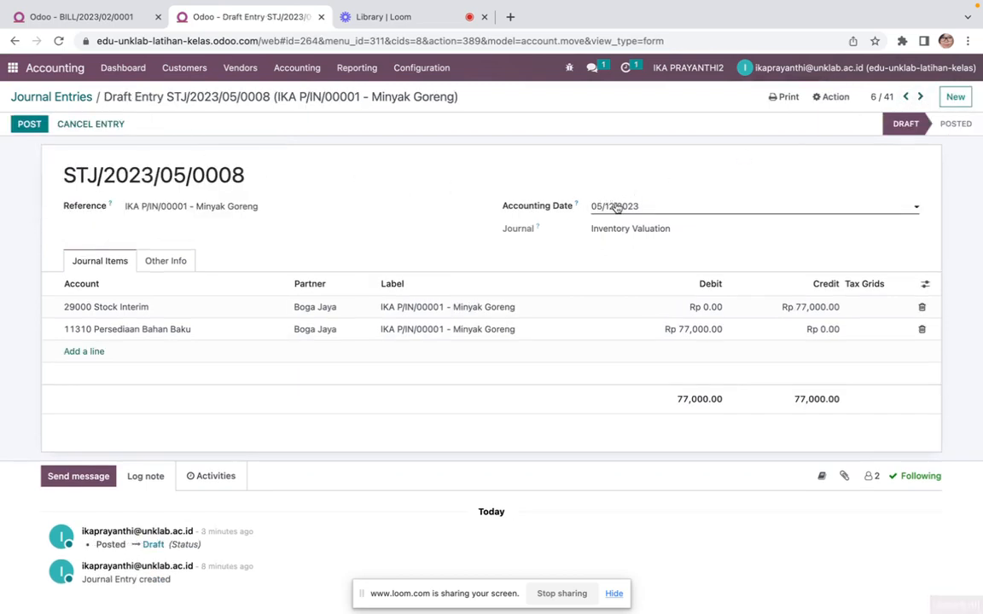
click(616, 208)
click(603, 231)
click(603, 230)
click(604, 231)
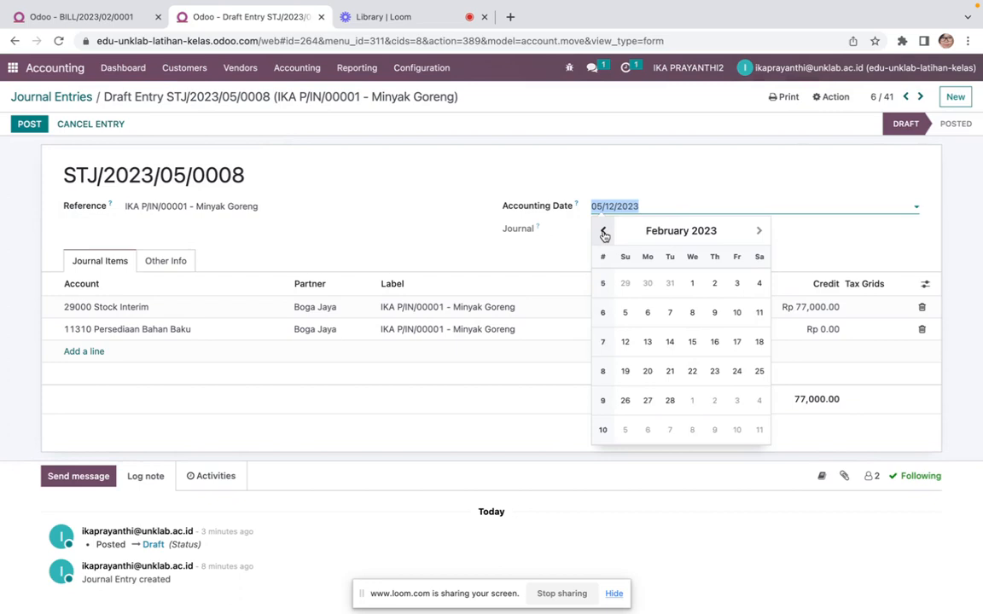
click(695, 279)
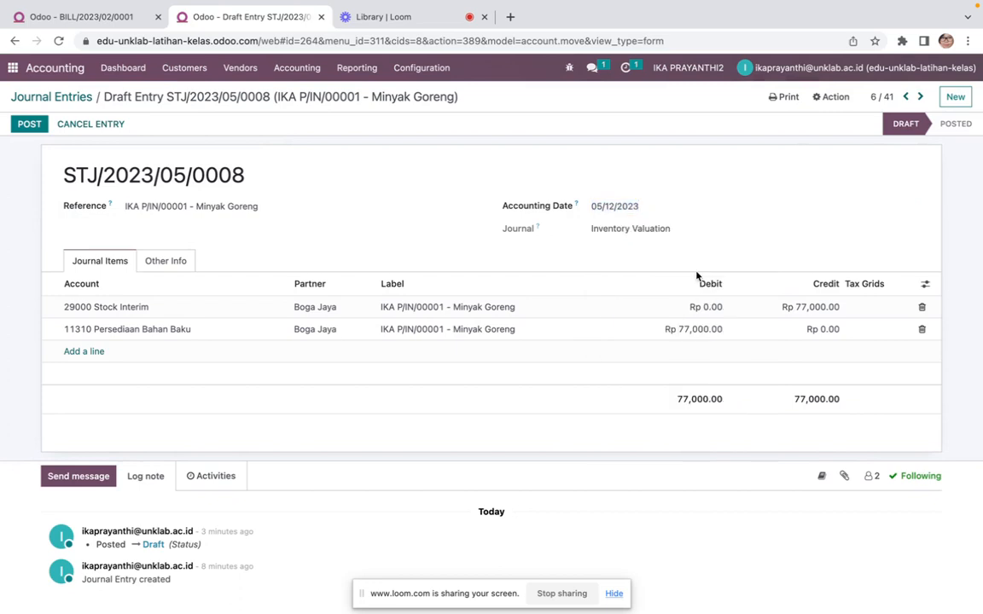
click(36, 124)
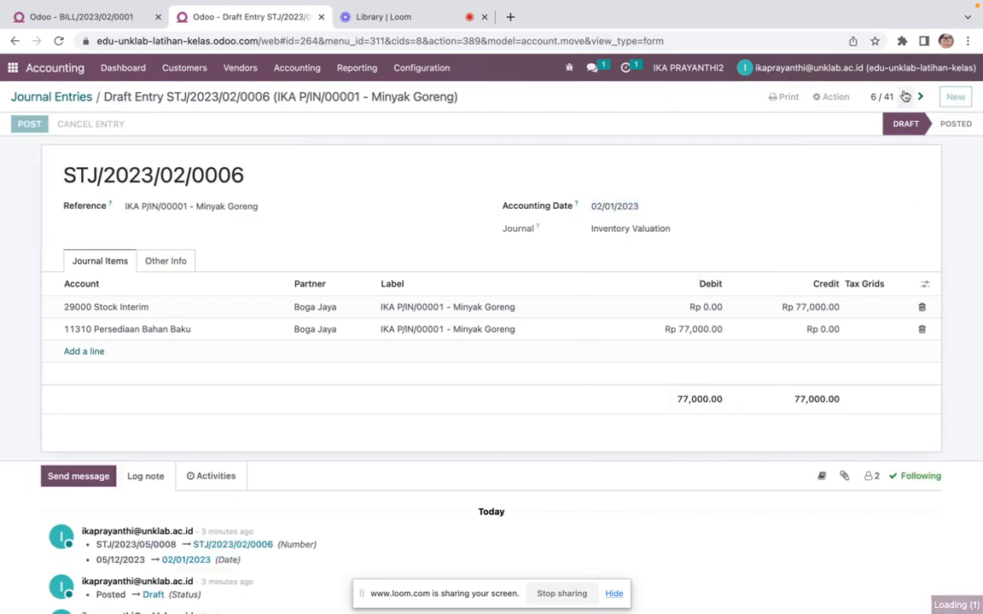
click(919, 97)
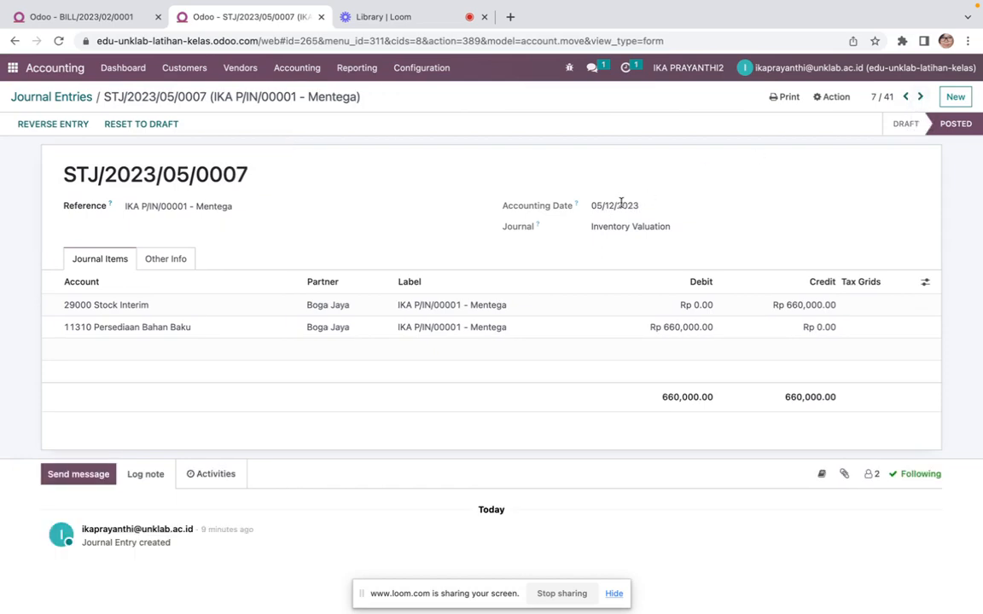
Reset the Mentega stock valuation entry to draft, redate it to 02/01/2023, post it and go to the next entry
click(163, 124)
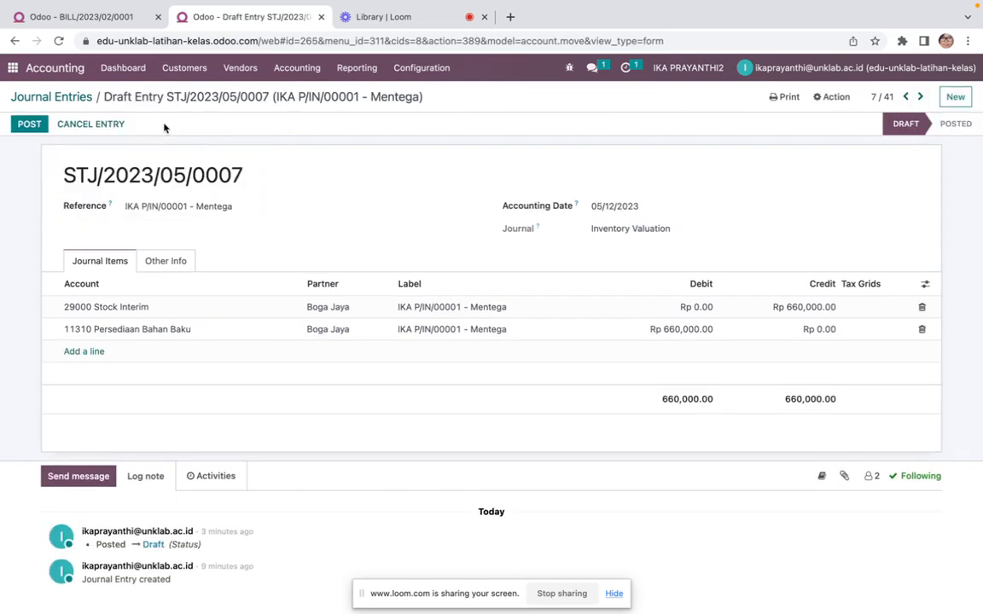
click(616, 206)
click(611, 232)
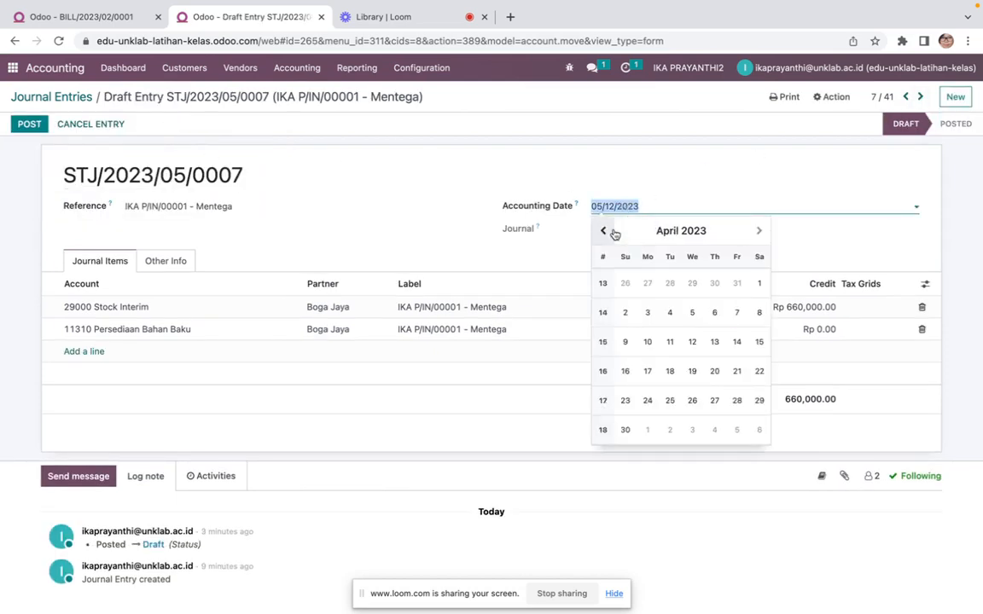
click(612, 232)
click(613, 232)
click(691, 284)
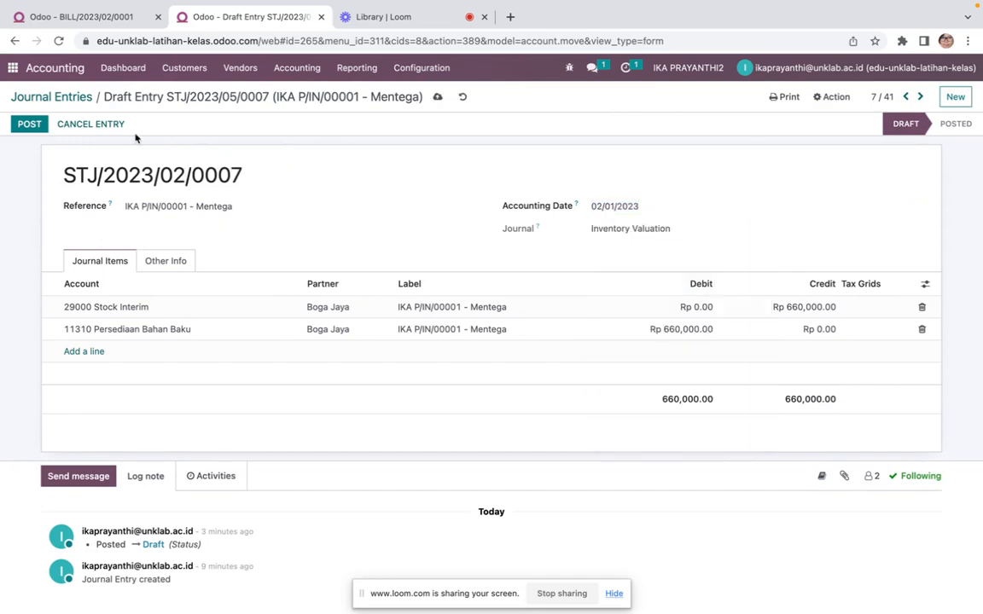
click(31, 124)
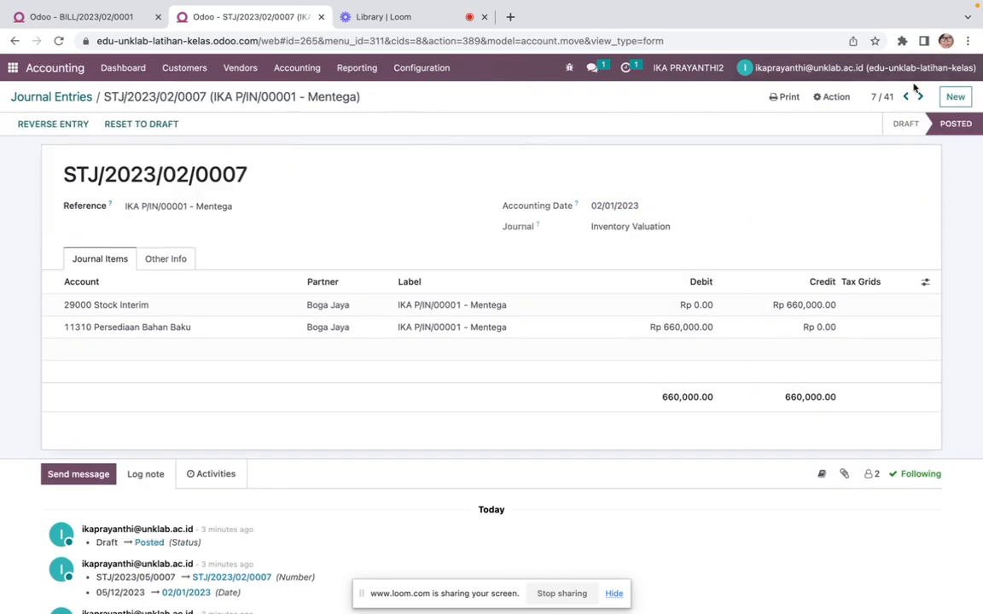
click(921, 99)
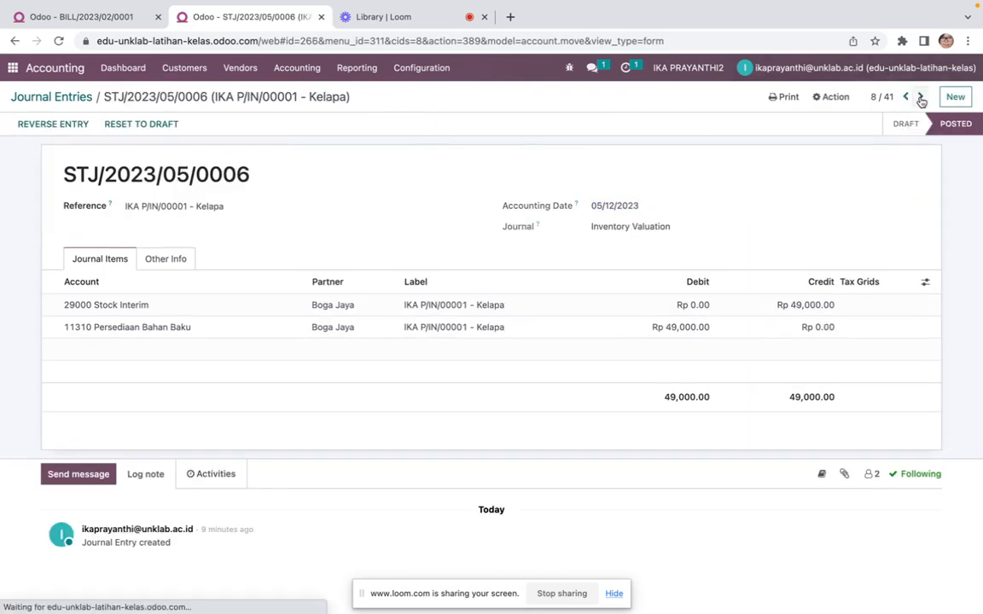
Reset the Kelapa stock valuation entry to draft, redate it to 02/01/2023, post it and go to the next entry
click(158, 125)
click(620, 209)
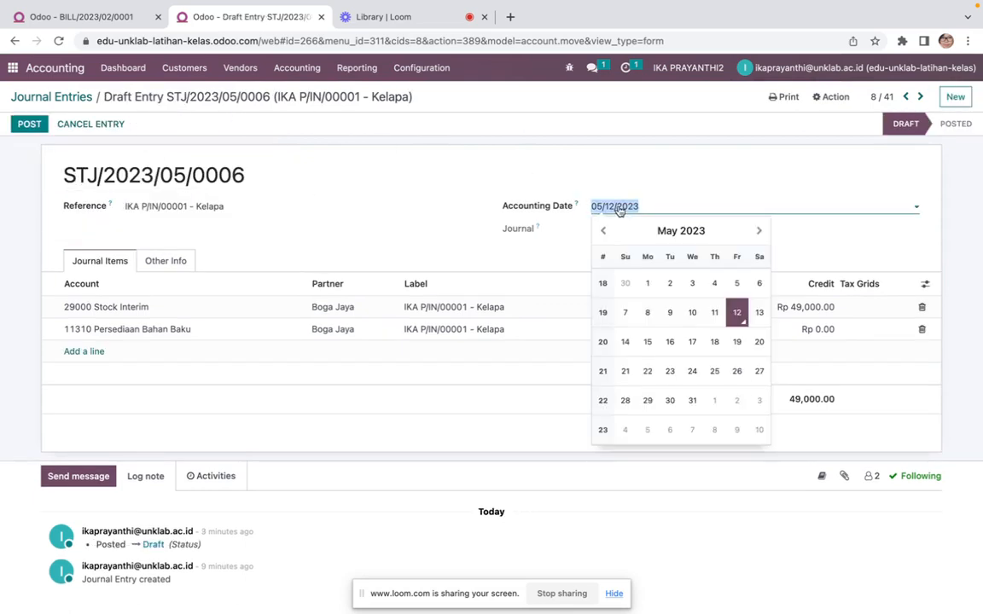
click(603, 230)
click(603, 231)
click(603, 230)
click(604, 231)
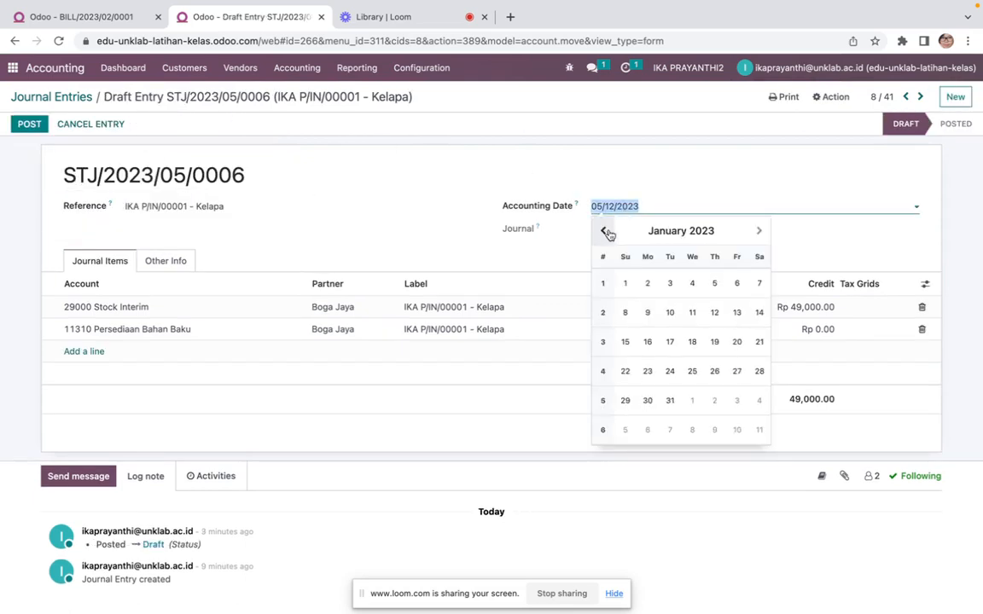
click(759, 231)
click(696, 281)
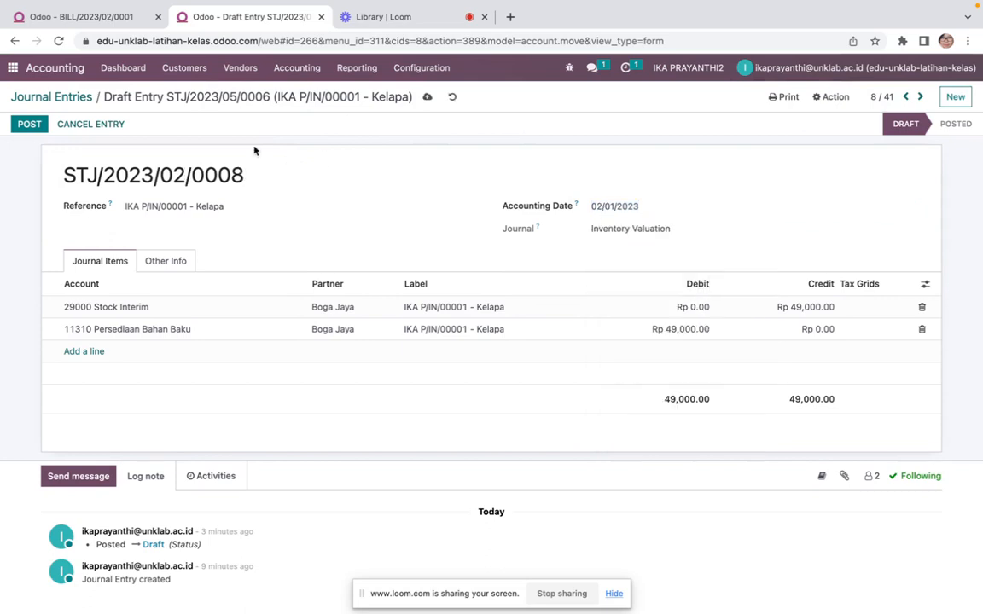
click(29, 124)
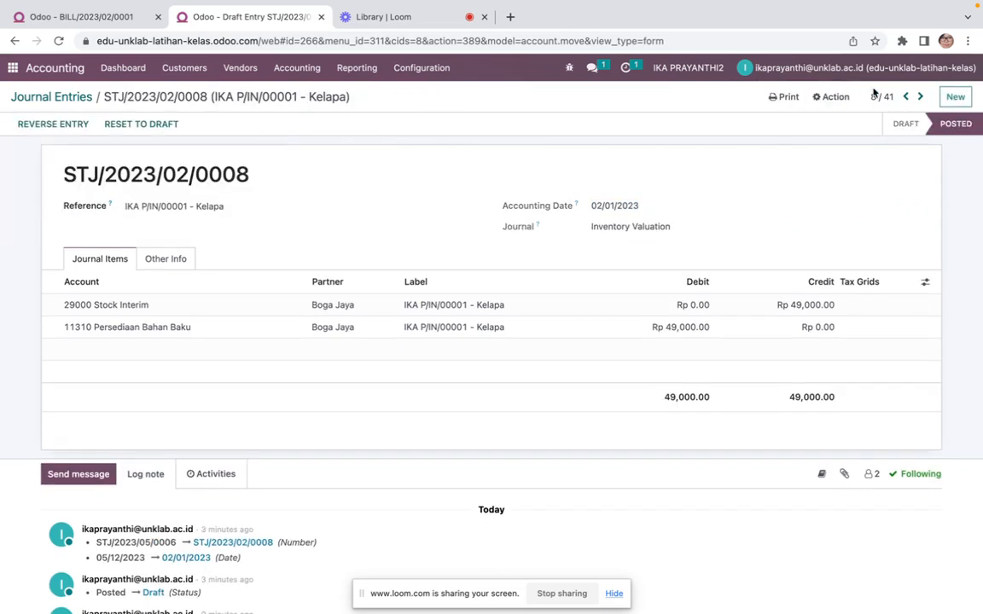
click(918, 97)
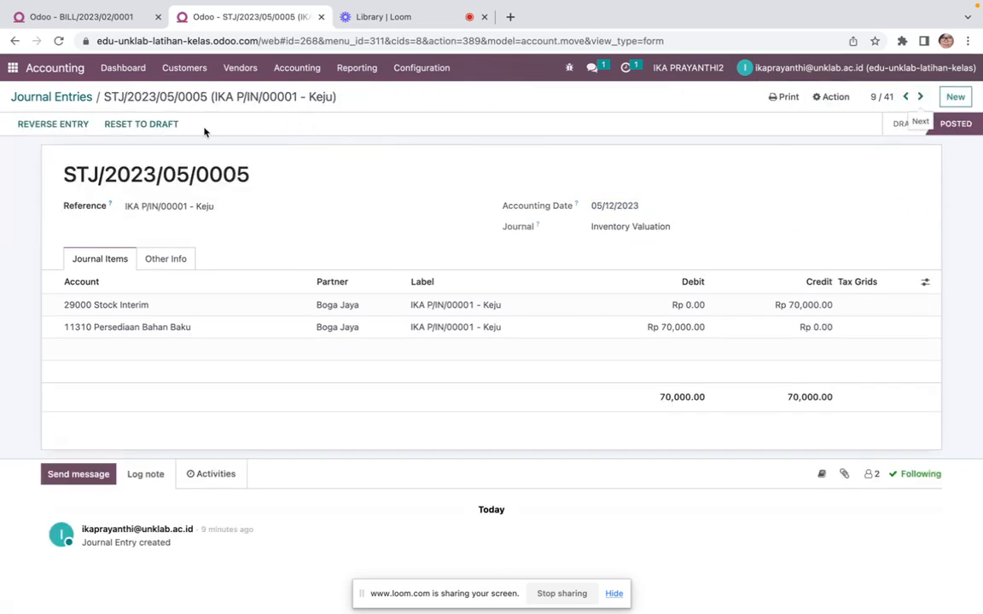
Reset the Keju stock valuation entry to draft, redate it to 02/01/2023, post it and go to the next entry
click(141, 125)
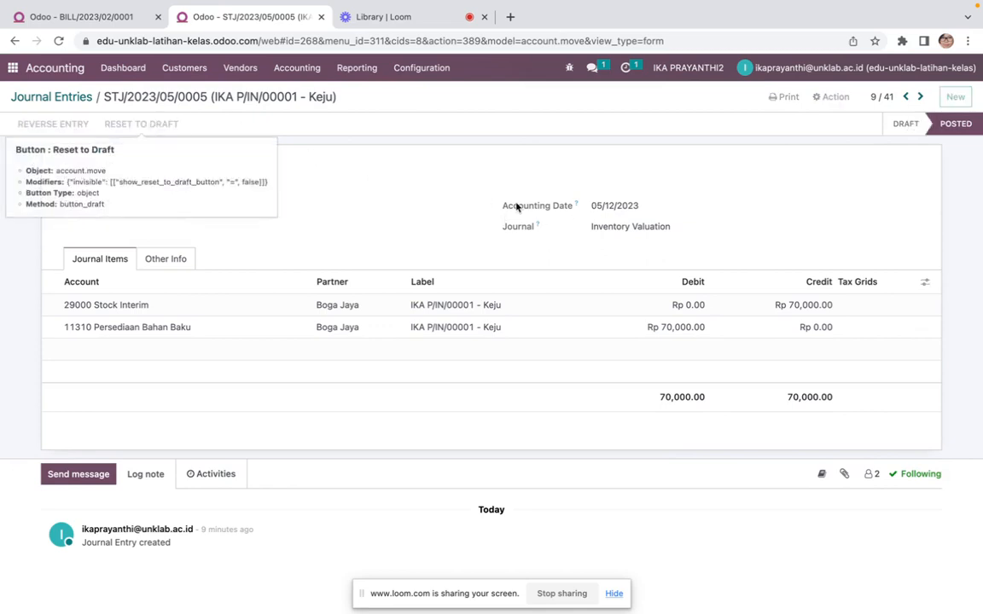
click(628, 210)
click(605, 231)
click(604, 231)
click(605, 232)
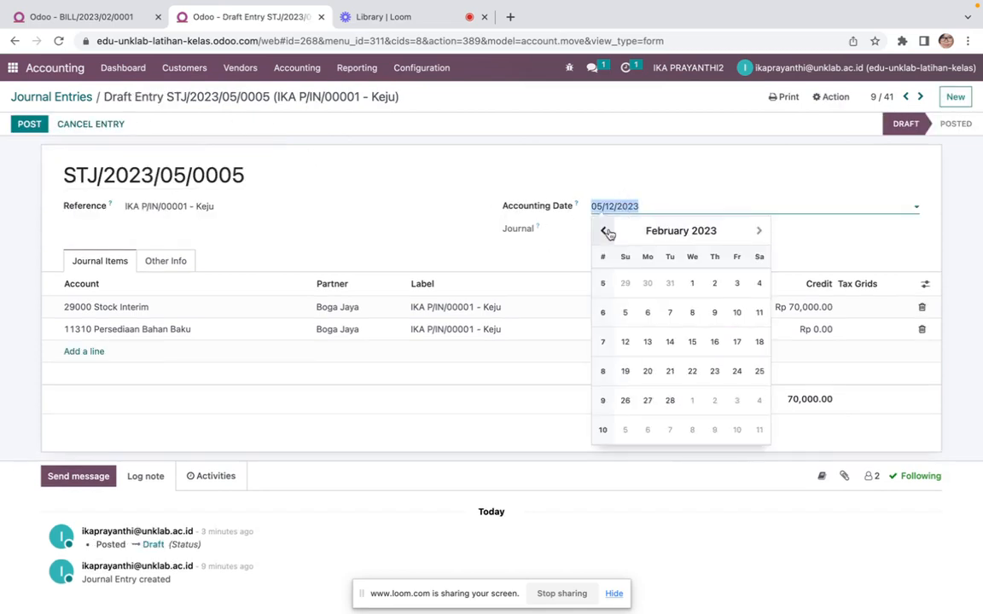
click(691, 285)
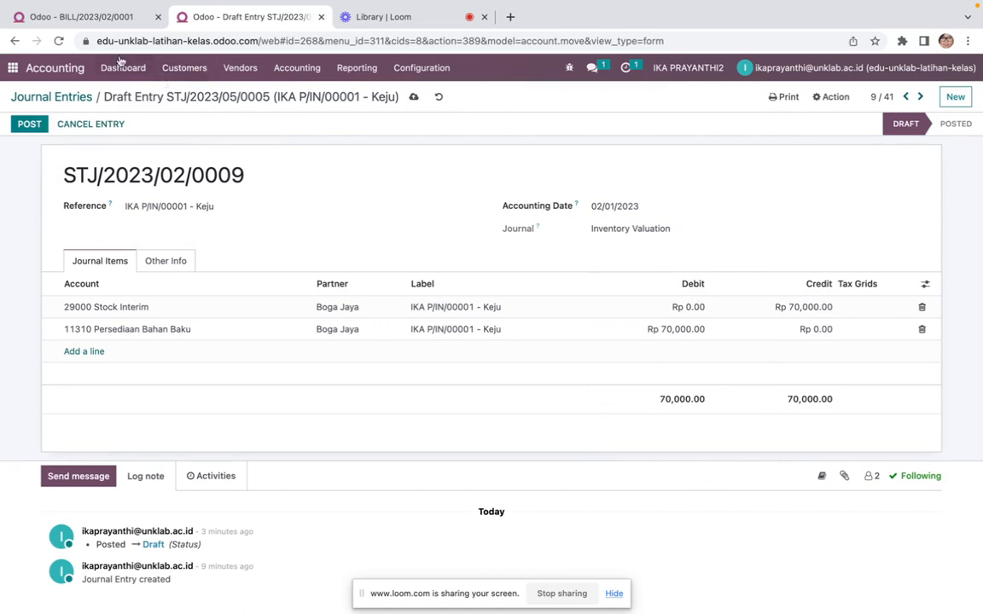
click(30, 124)
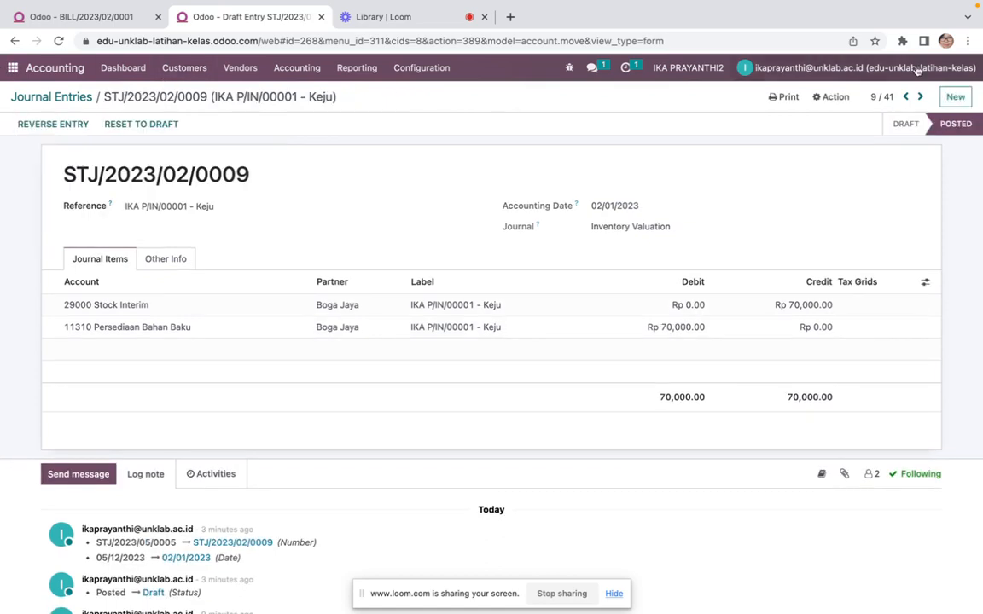
click(921, 99)
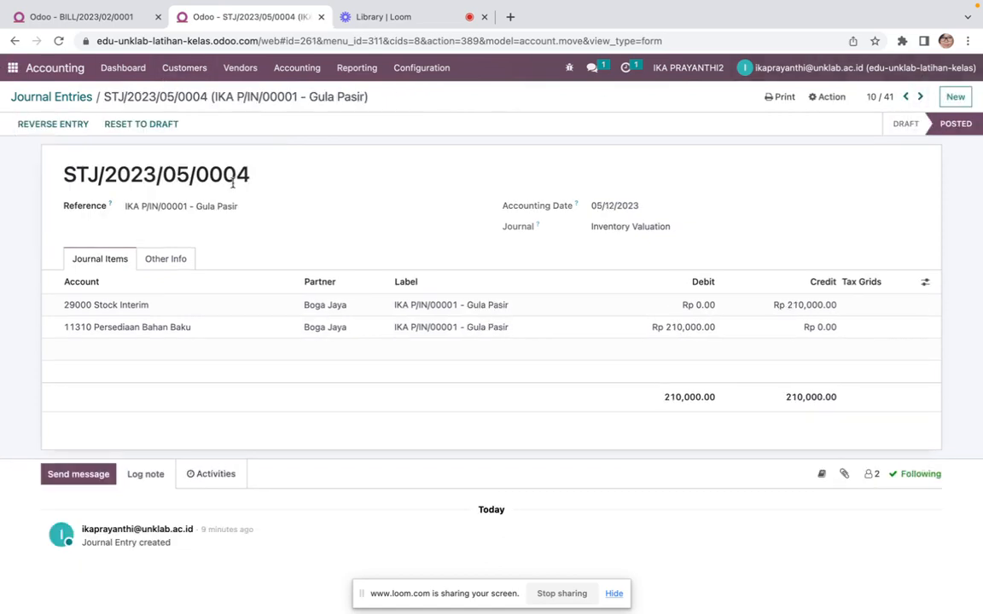
Reset the Gula Pasir stock valuation entry to draft, redate it to 02/01/2023, post it and go to the next entry
click(141, 124)
click(627, 208)
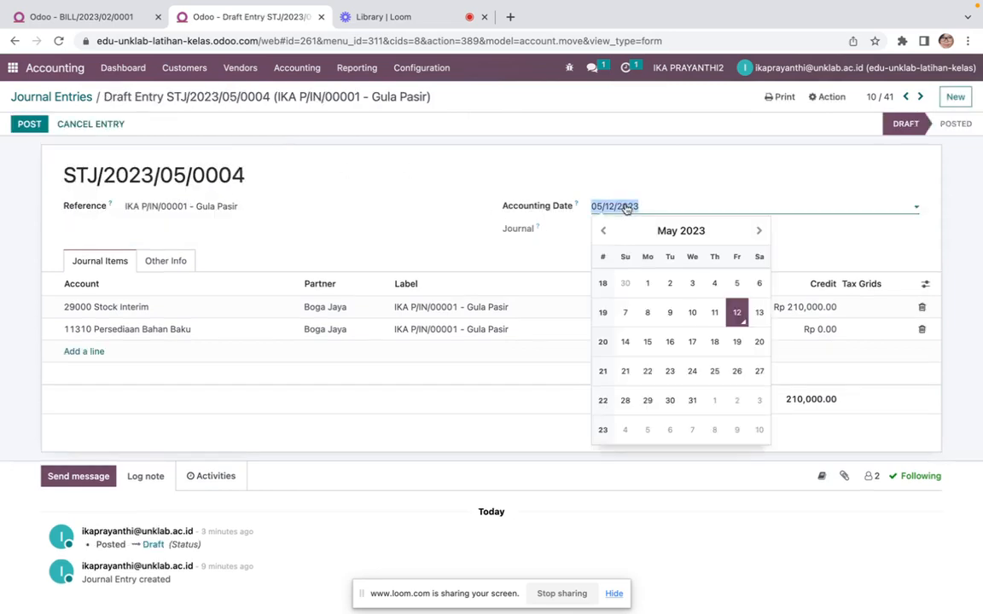
click(604, 231)
click(603, 231)
click(603, 231)
click(701, 289)
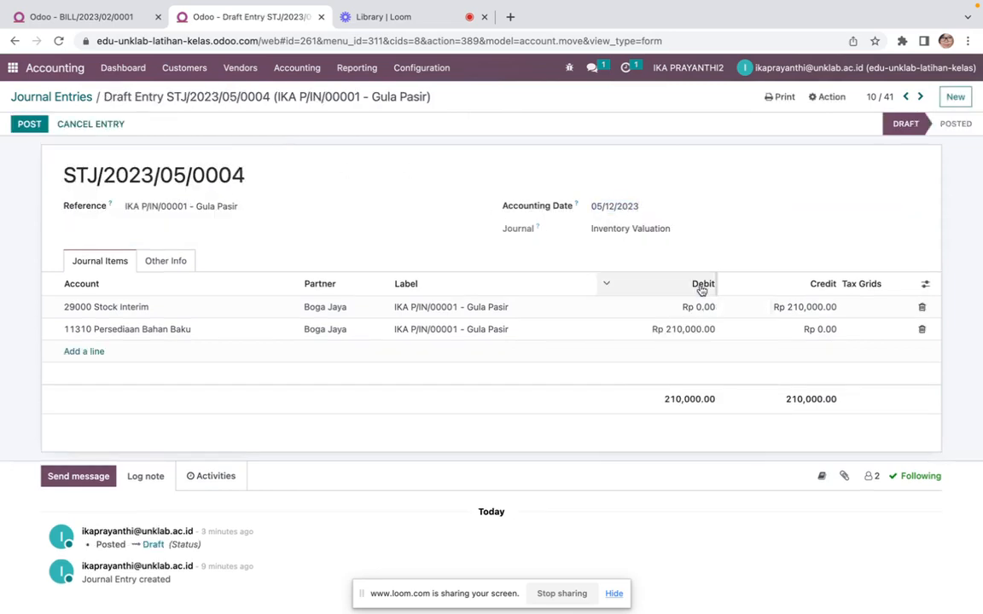
click(29, 124)
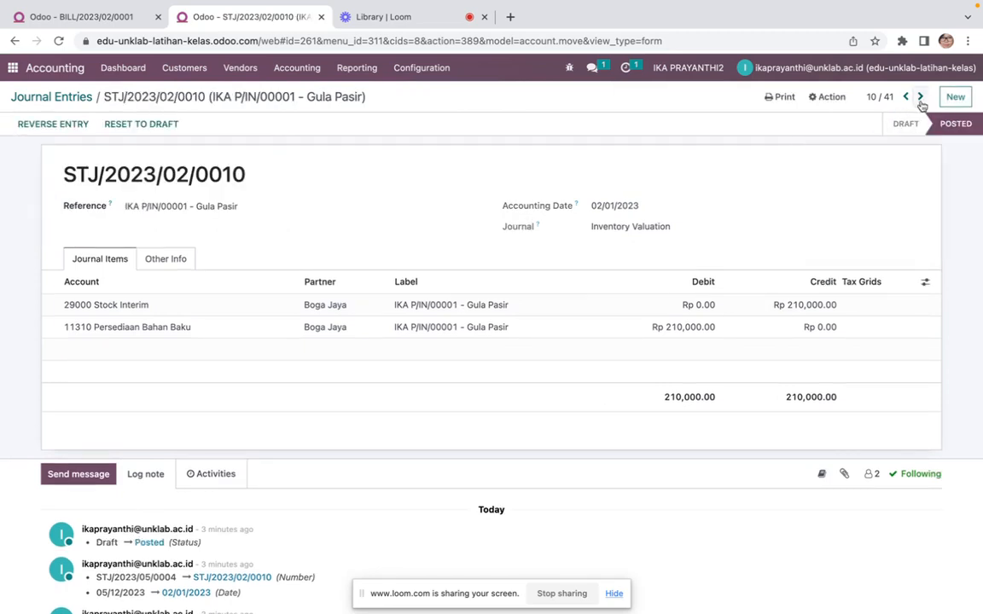
click(919, 96)
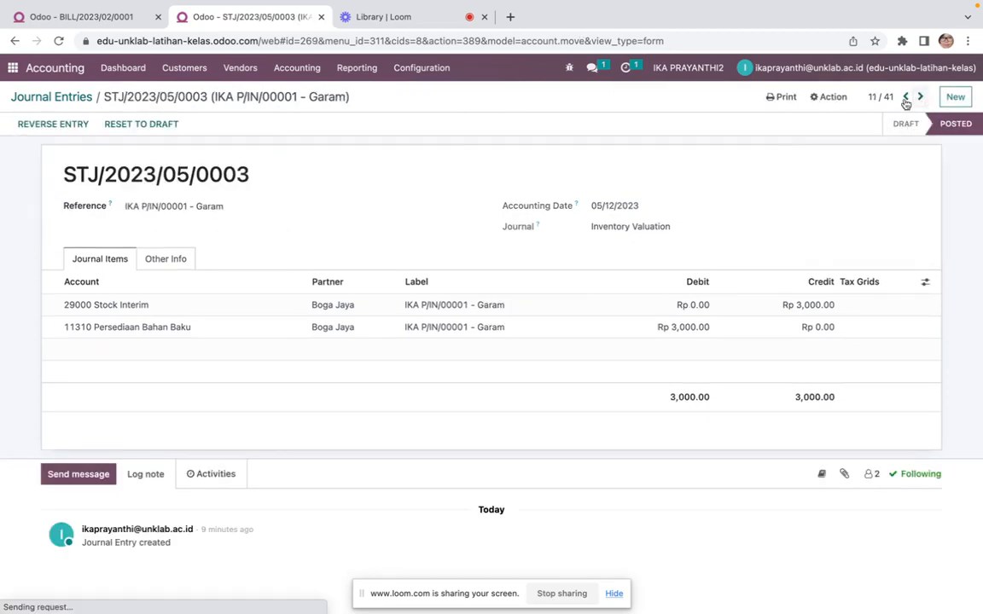
Reset the Garam stock valuation entry to draft, redate it to 02/01/2023, post it and go to the next entry
click(158, 128)
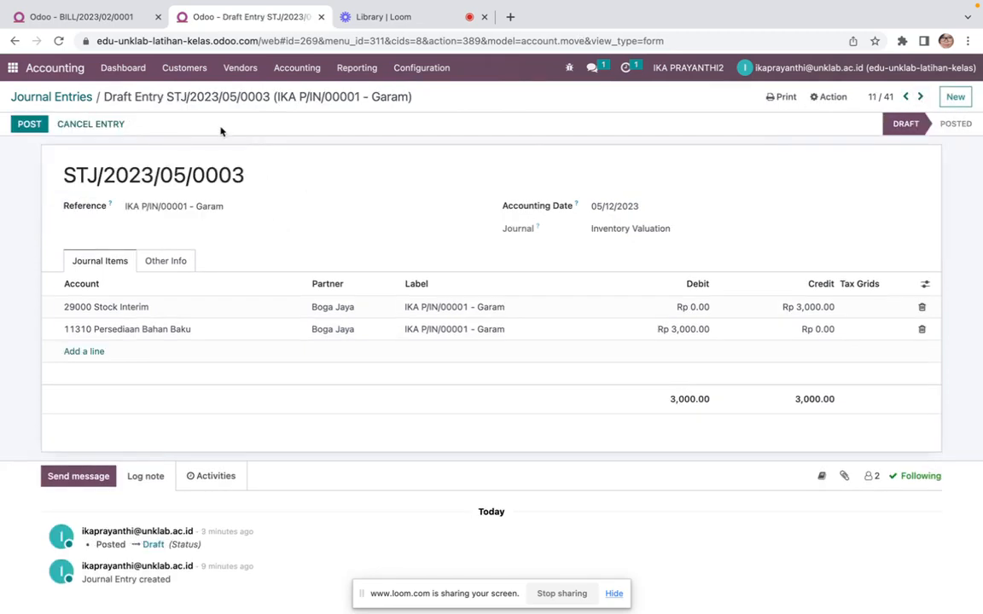
click(638, 206)
click(605, 231)
click(605, 231)
click(605, 231)
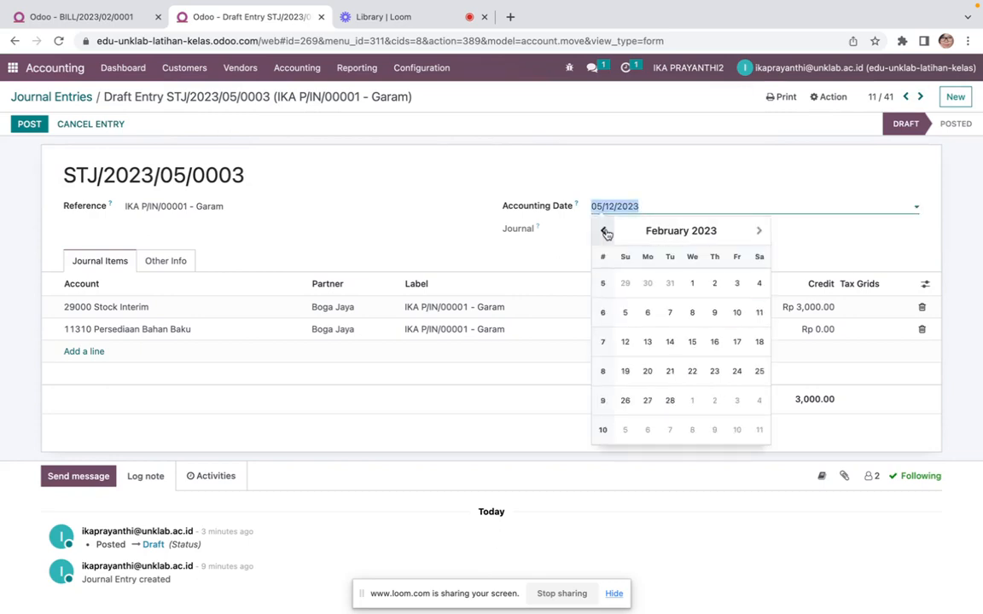
click(692, 284)
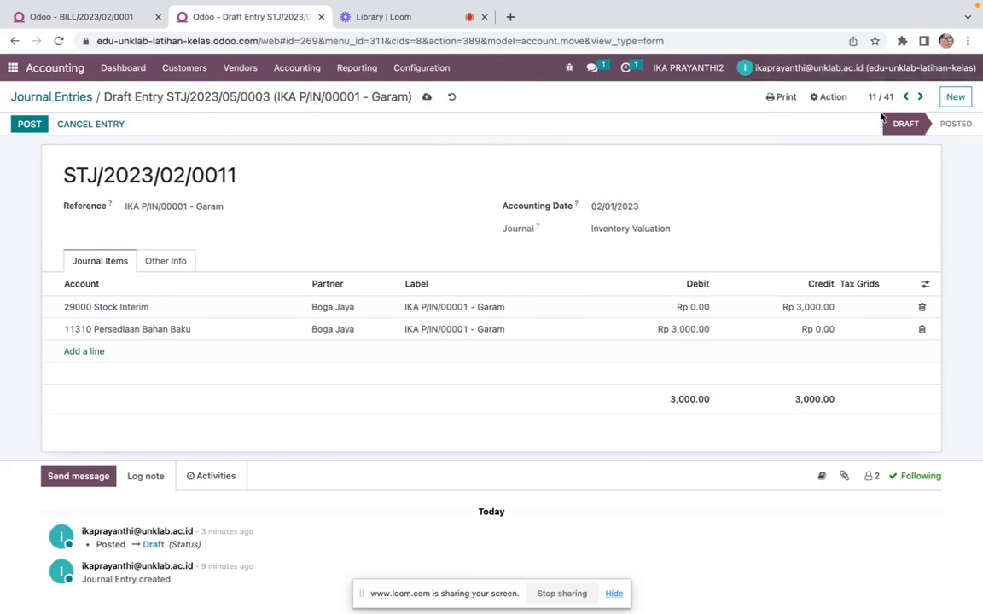
click(29, 124)
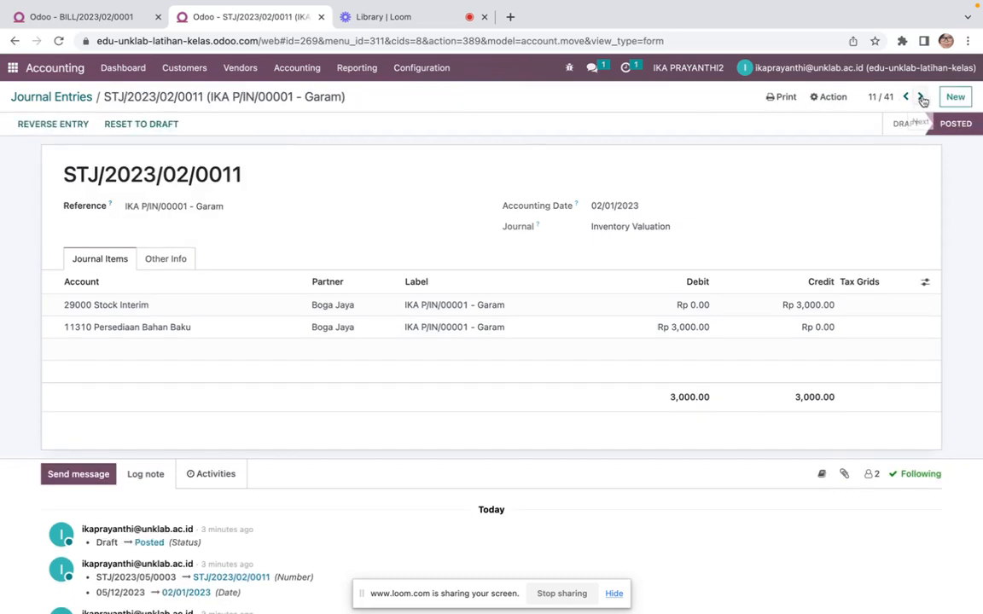
click(921, 97)
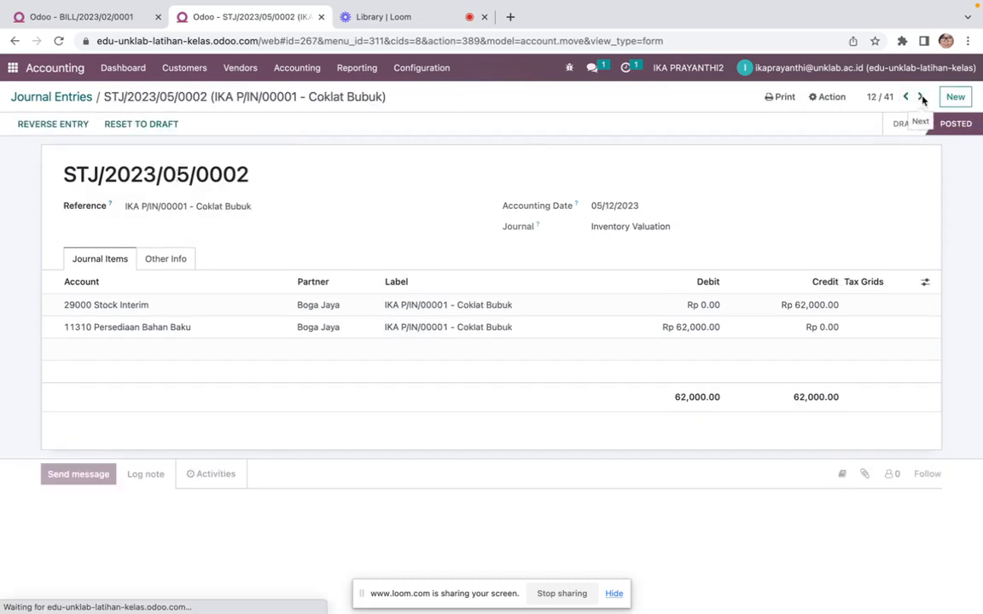
Reset the Coklat Bubuk stock valuation entry to draft, redate it to 02/01/2023, post it and go to the next entry
click(154, 128)
click(625, 208)
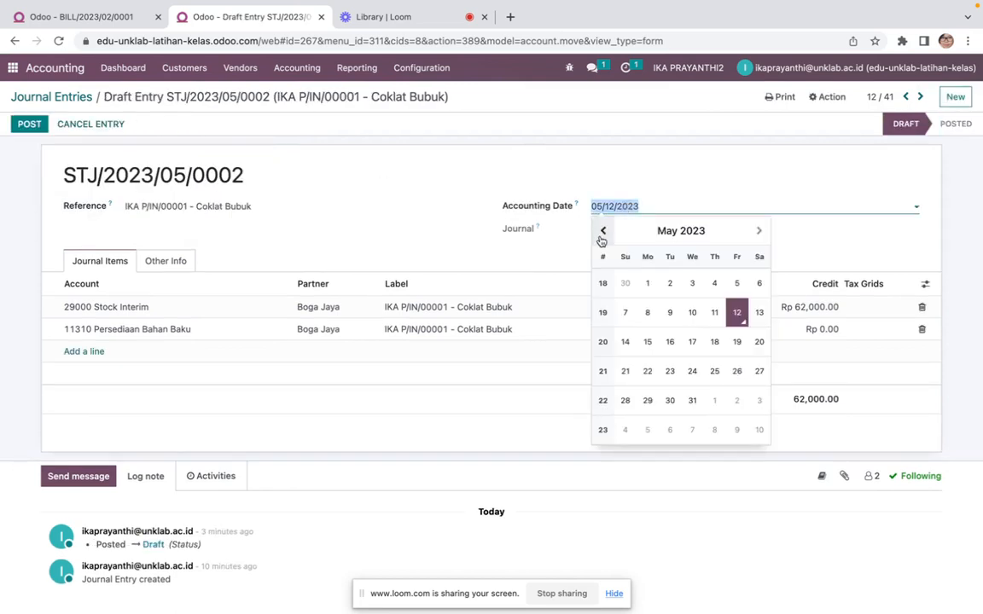
click(603, 230)
click(603, 231)
click(603, 231)
click(695, 282)
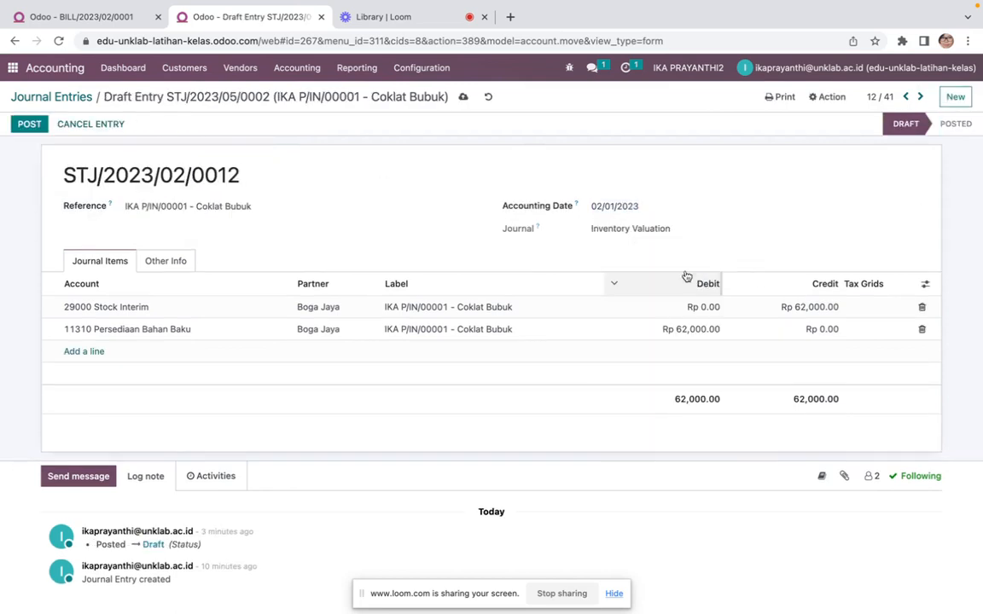
click(30, 125)
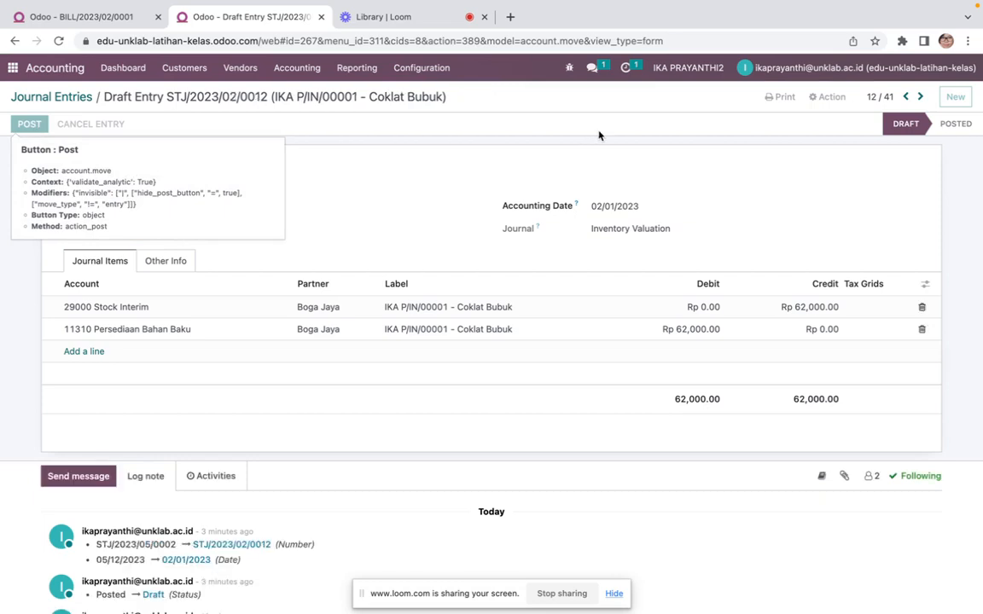
click(919, 98)
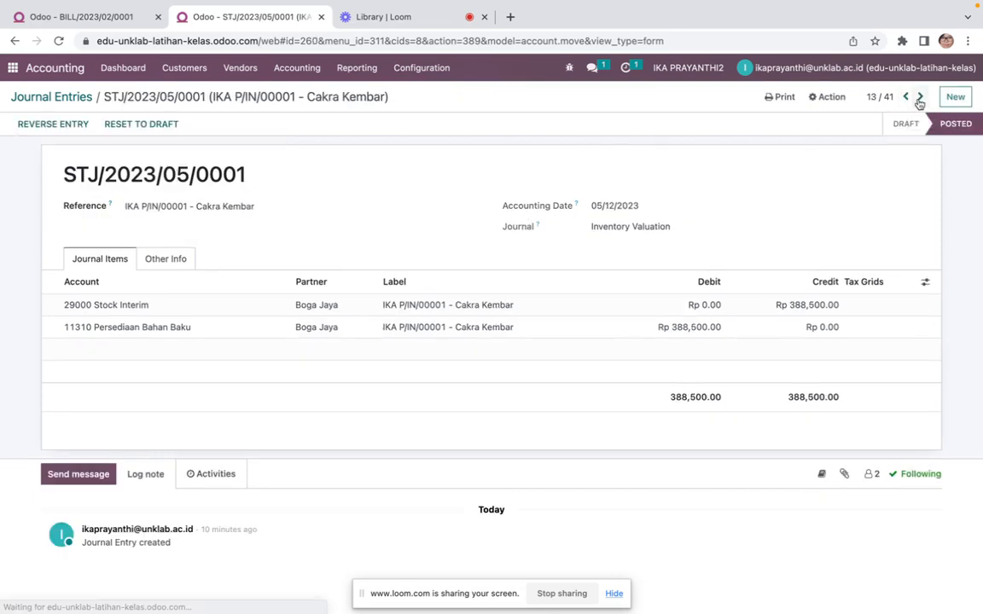
Reset the Cakra Kembar stock valuation entry to draft, redate it to 02/01/2023, post it and go to the next entry
click(137, 125)
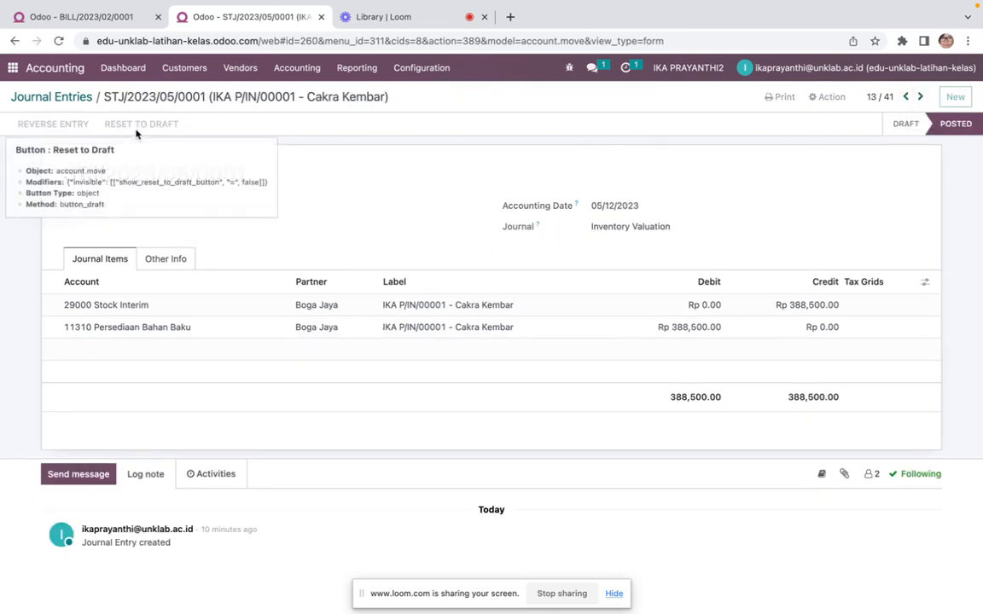
click(610, 207)
click(603, 230)
click(603, 230)
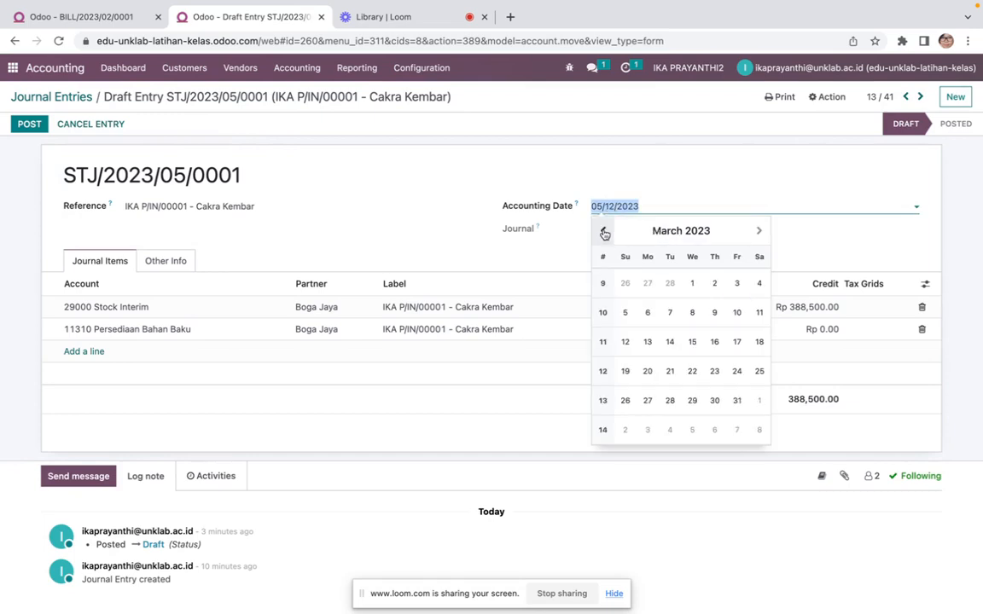
click(603, 231)
click(692, 285)
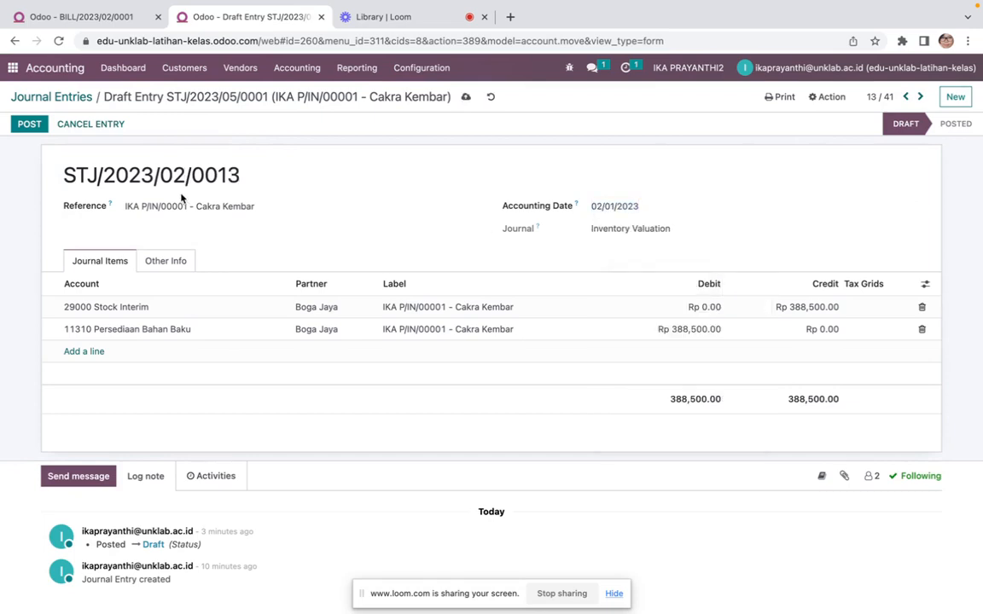
click(26, 125)
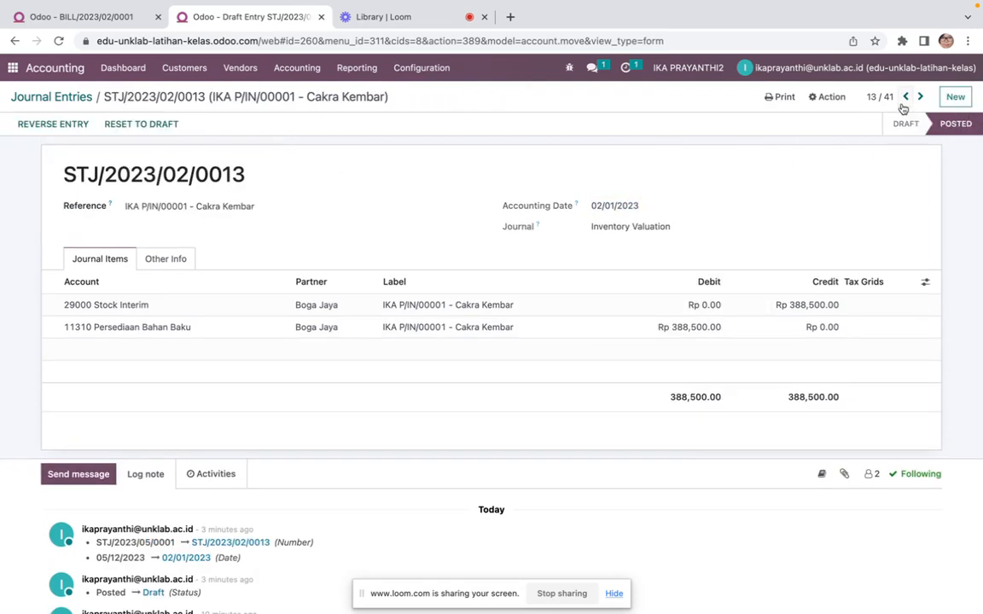
click(920, 97)
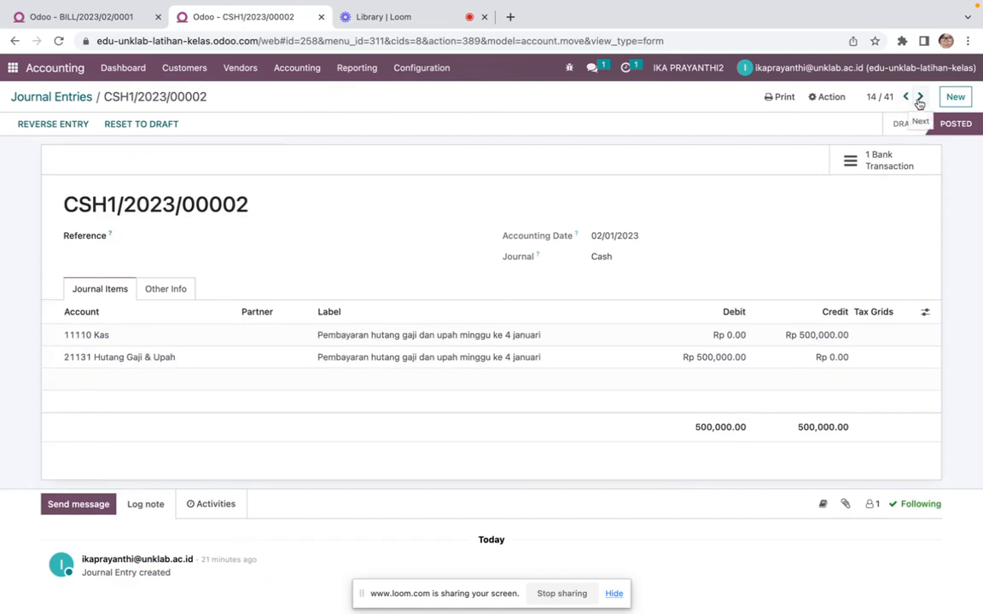
Open the Trial Balance report and review the account balances it lists
click(919, 101)
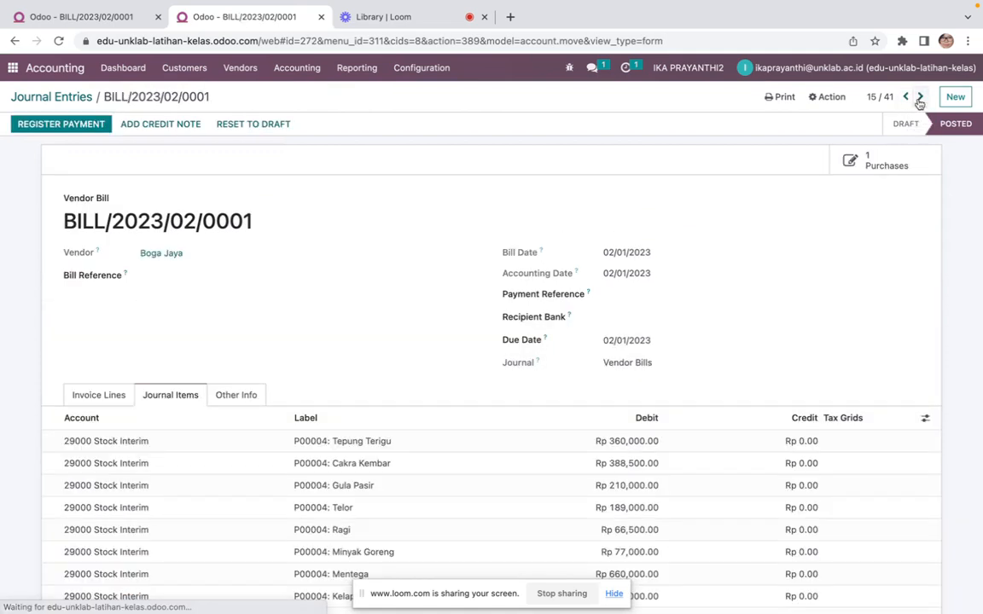
click(908, 99)
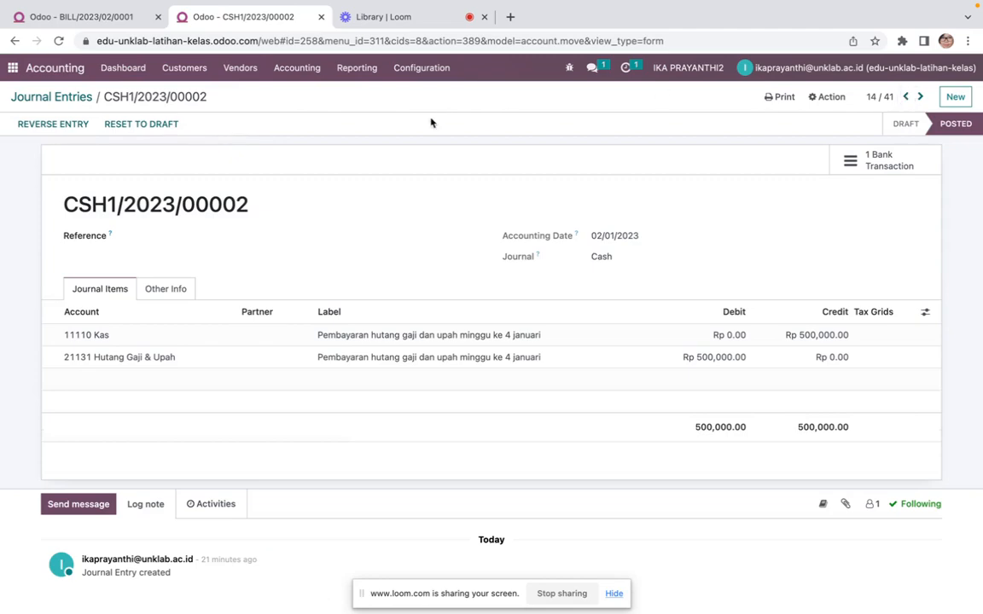
click(354, 70)
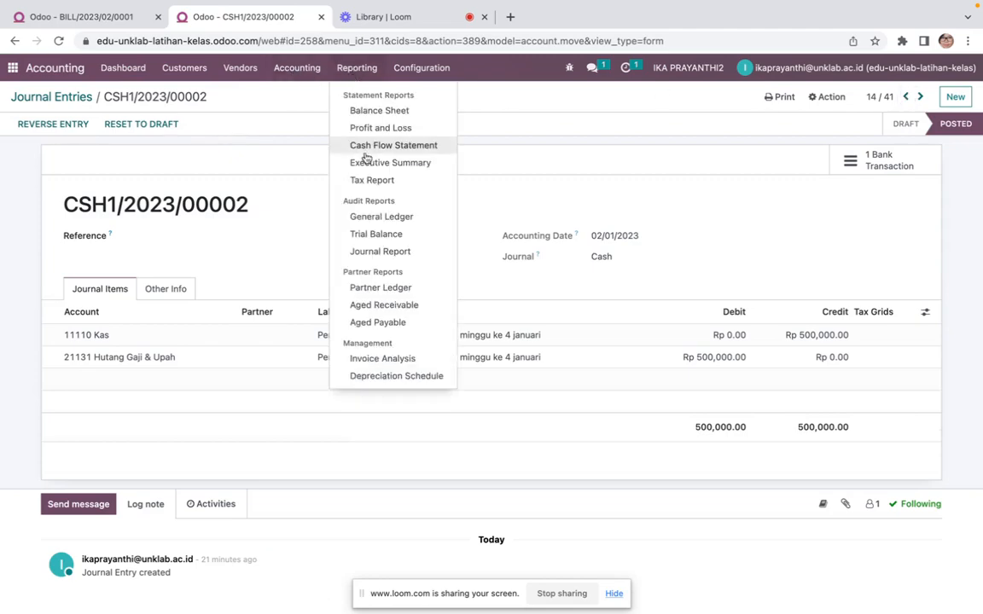
click(376, 232)
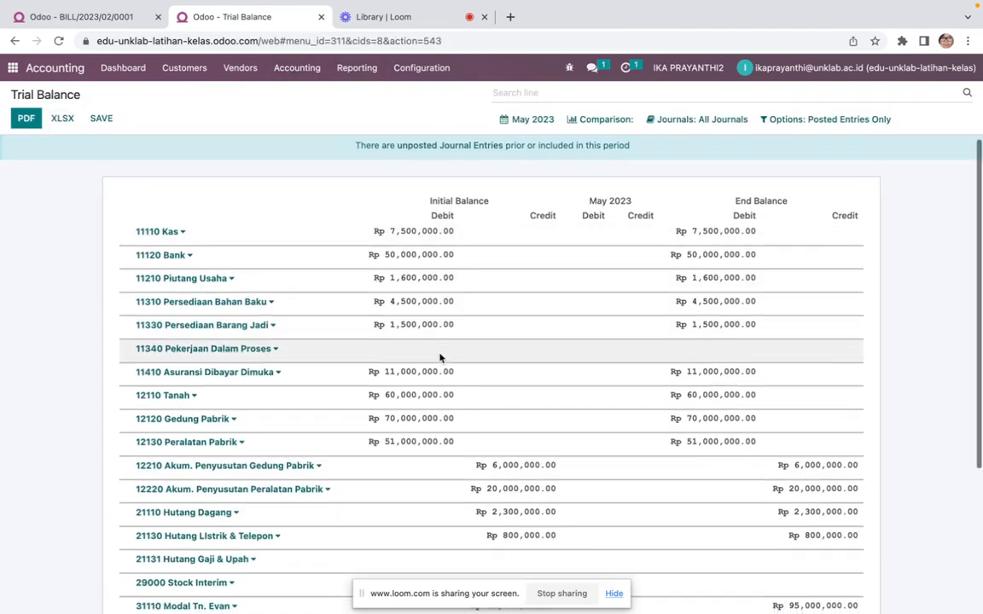
scroll(440, 357, down, 3)
scroll(440, 357, down, 2)
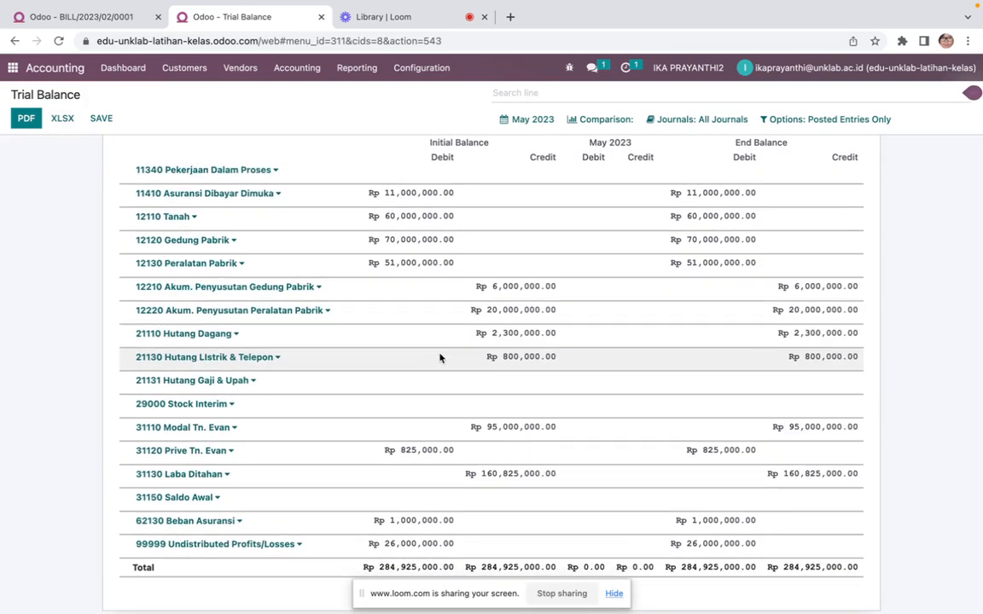
scroll(440, 357, up, 4)
scroll(440, 358, down, 1)
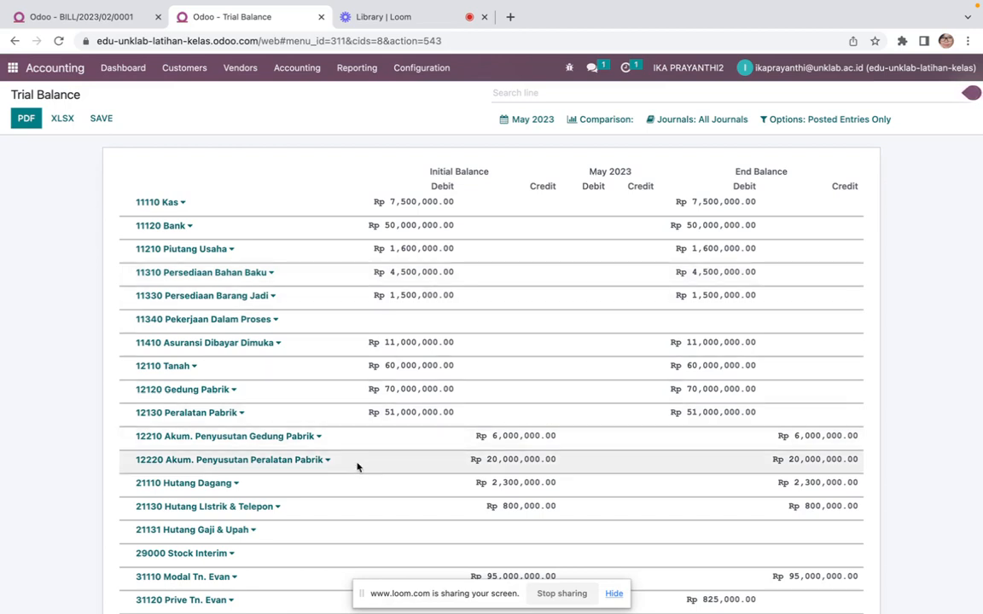
scroll(354, 447, down, 2)
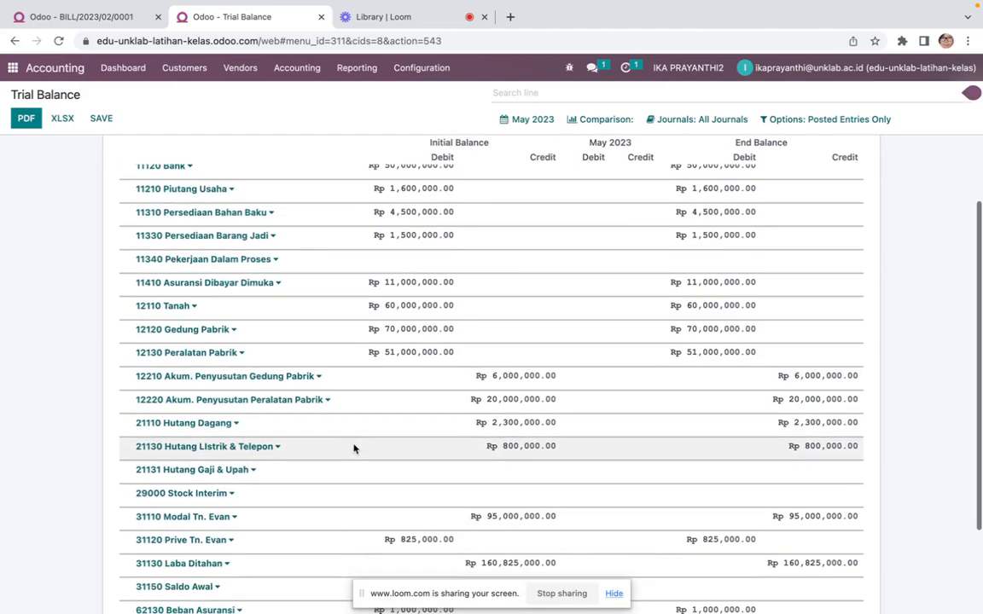
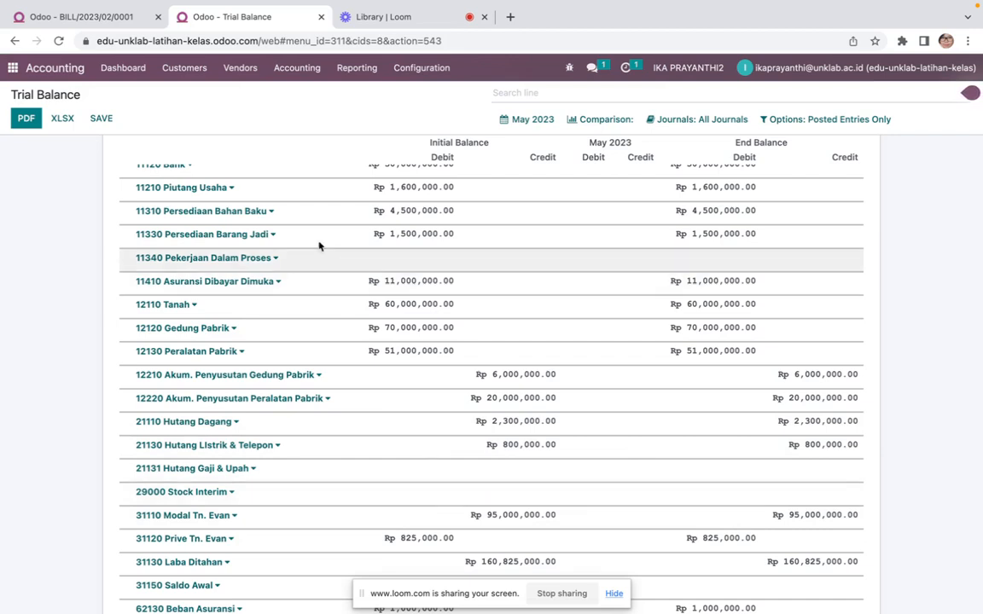
Review the posted Boga Jaya vendor bill and the February transaction list in the Word document
click(94, 17)
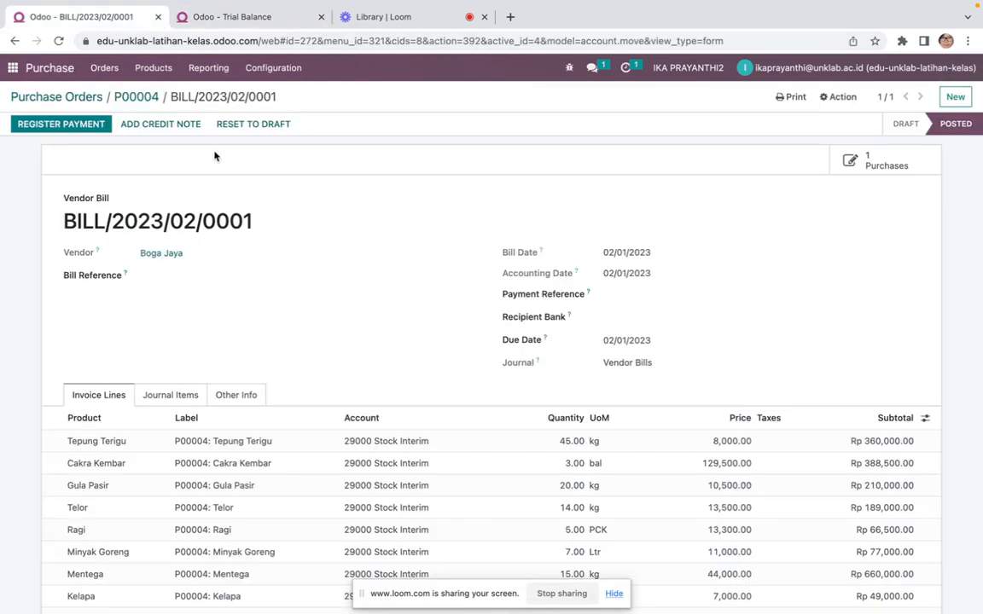
click(13, 68)
key(ctrl+Right)
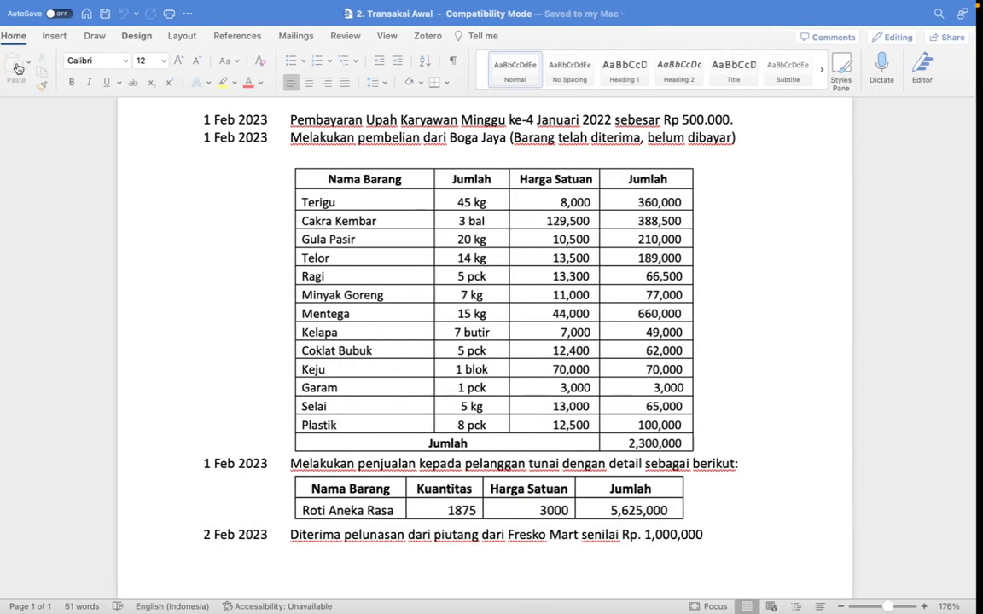
scroll(191, 317, down, 3)
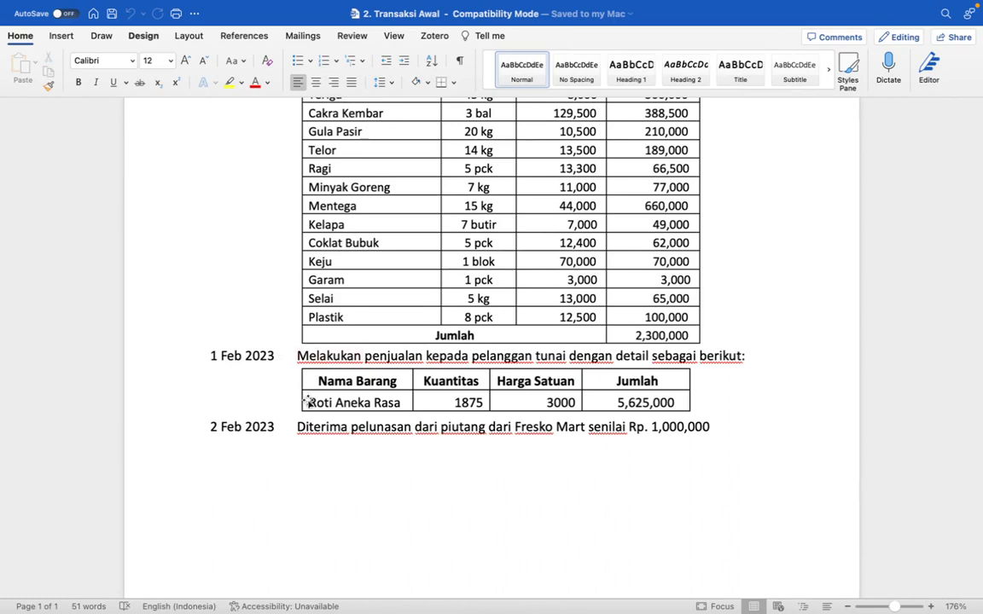
key(ctrl+Left)
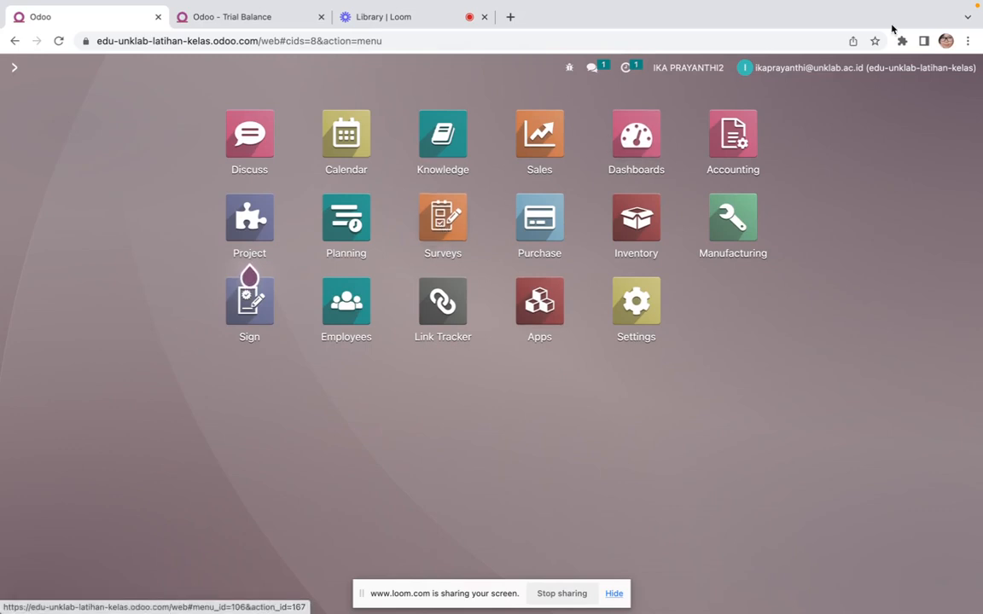
Open the Trial Balance report from the Accounting app and scroll through the account balances
click(731, 152)
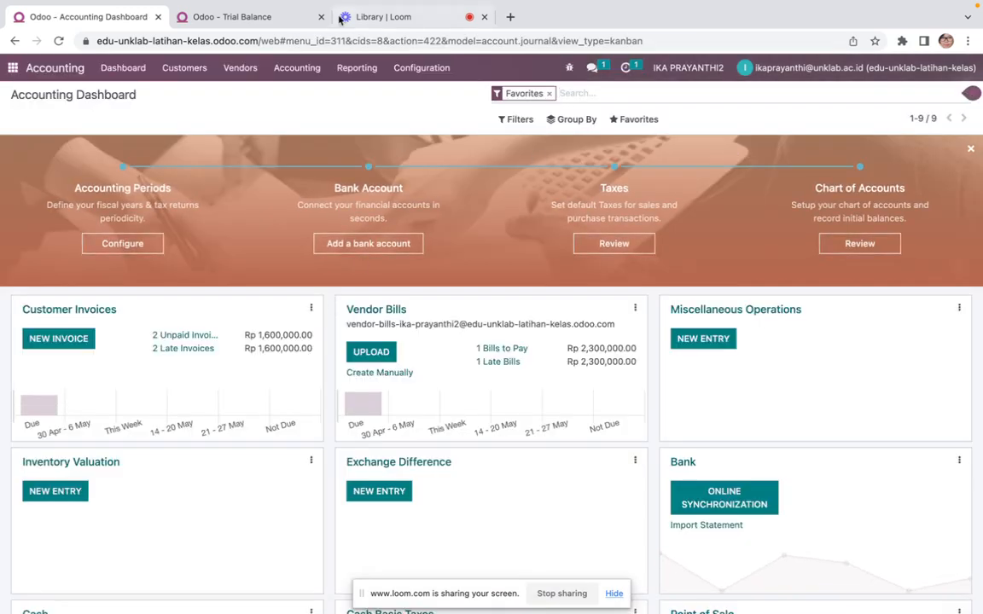
click(354, 68)
click(373, 232)
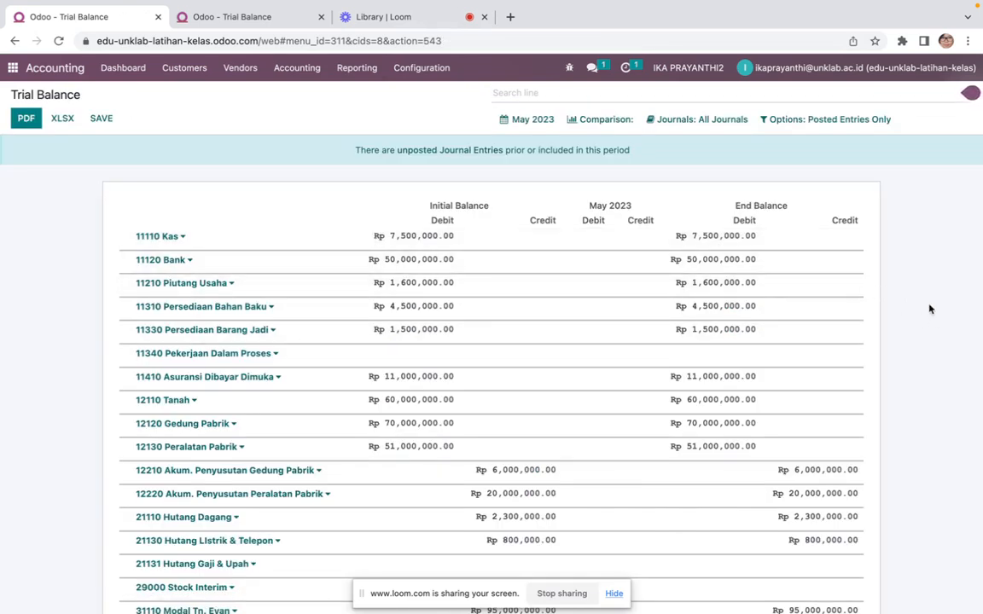
scroll(944, 326, down, 1)
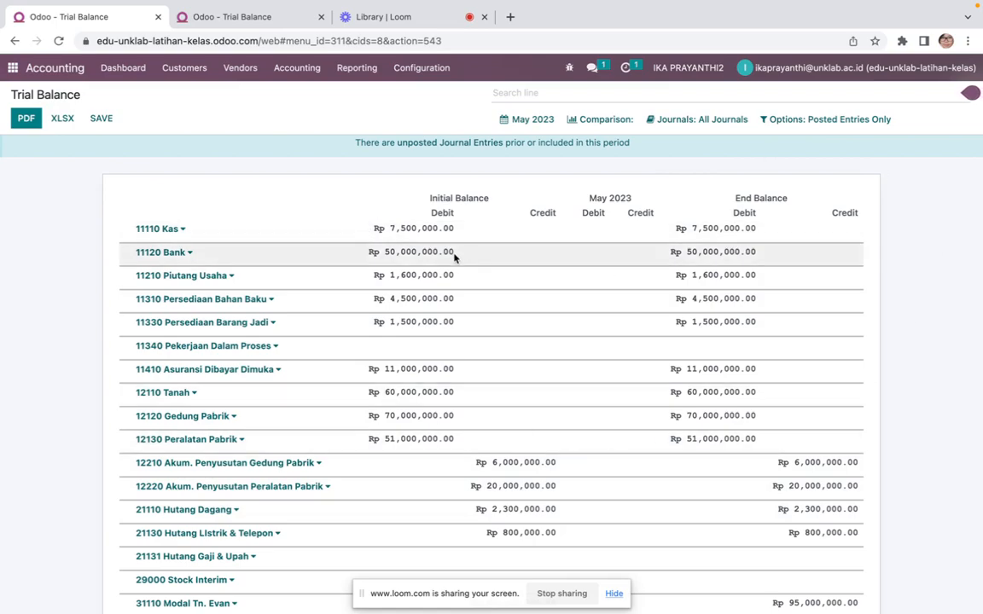
Switch to Microsoft Teams and start a new class assignment titled "Transaksi Awal Pembelian"
key(ctrl+Up)
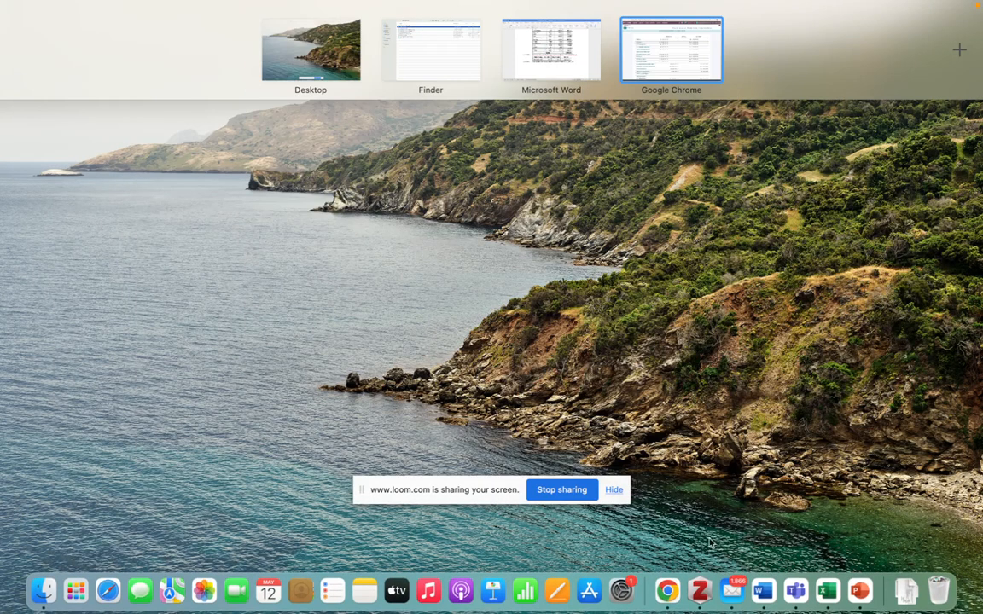
click(795, 590)
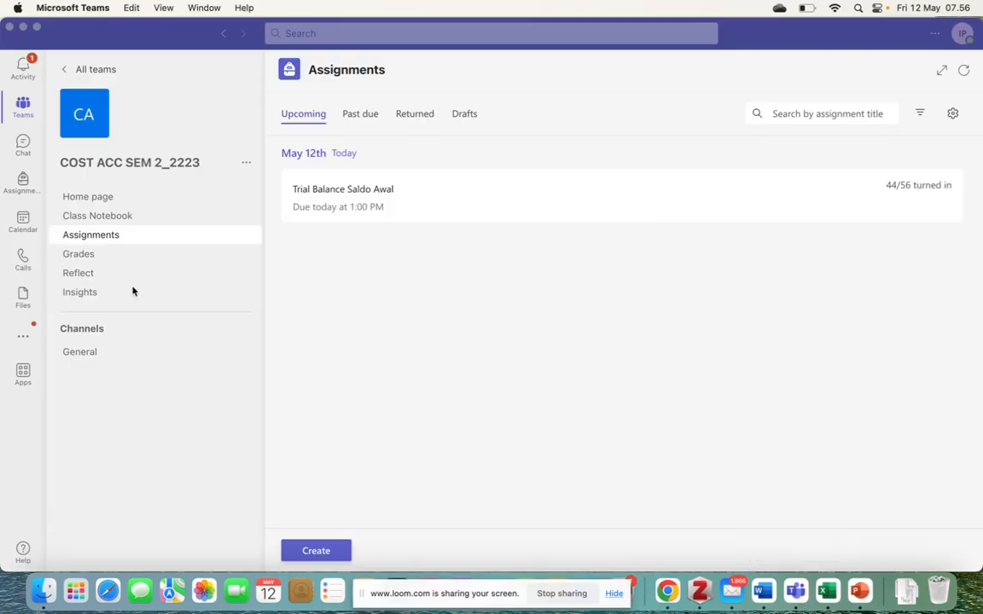
click(319, 552)
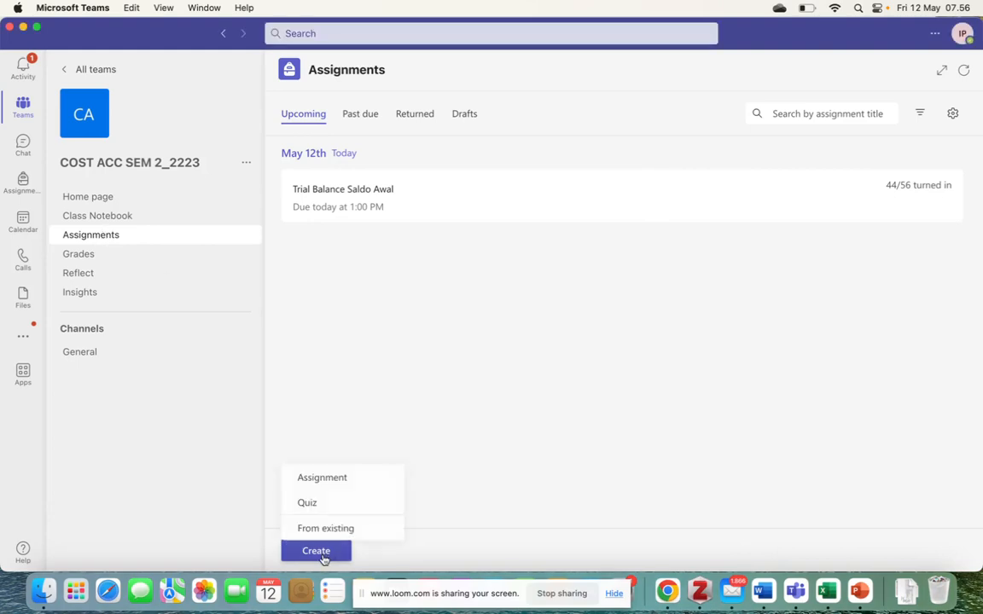
click(340, 482)
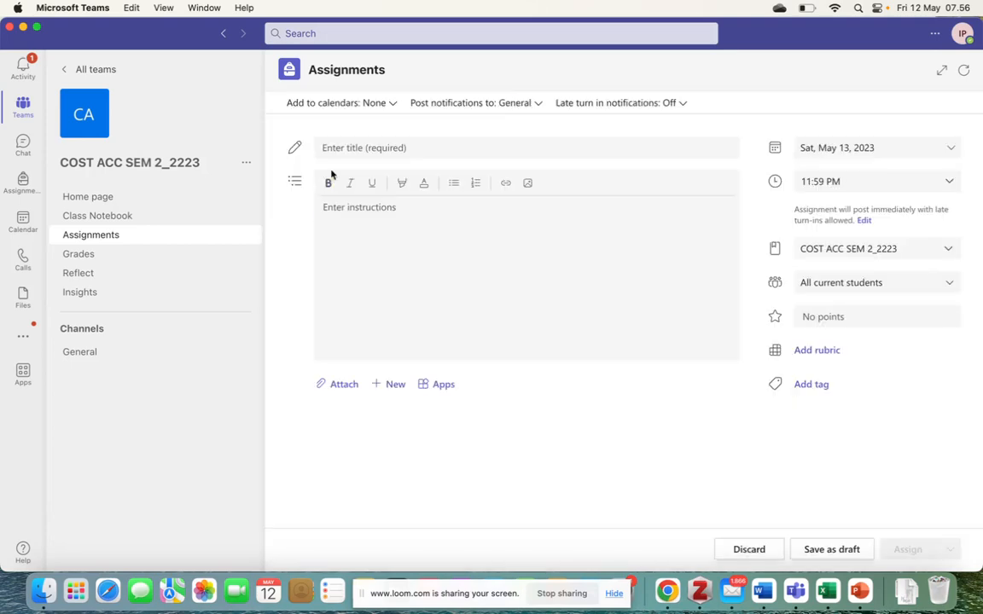
click(417, 146)
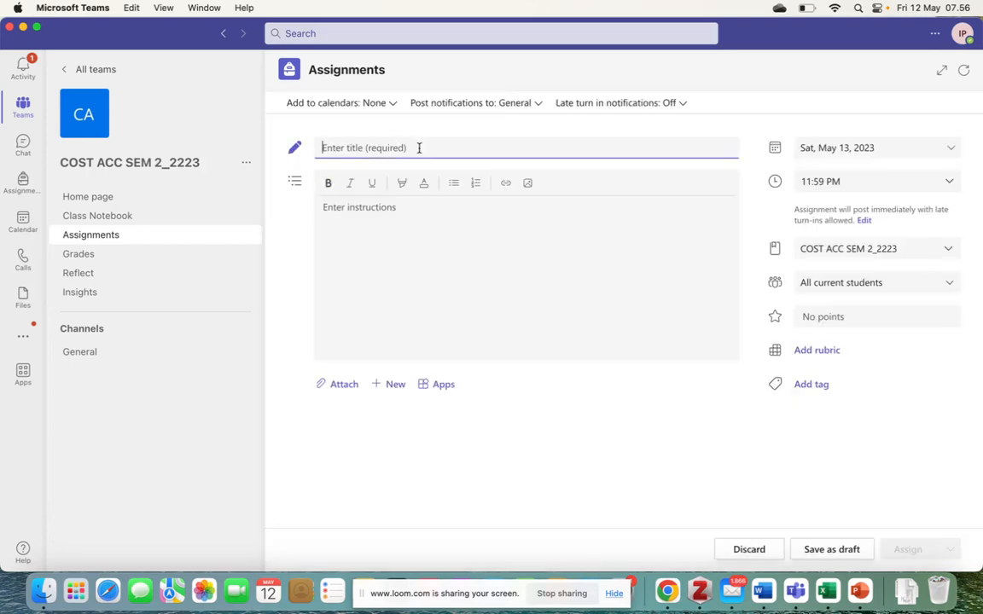
text(Transaksi Awal Pembelian)
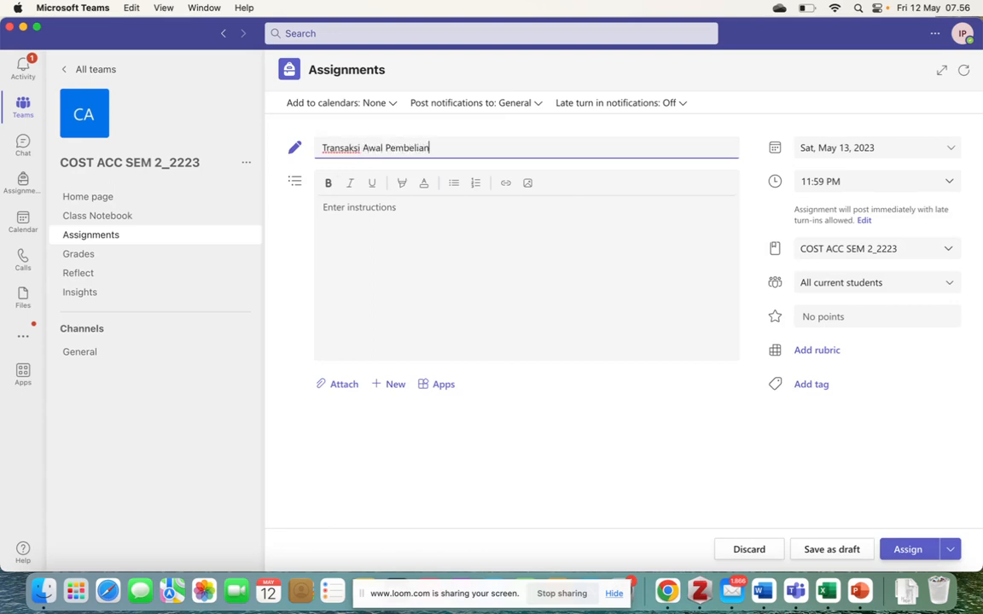
Set the assignment's due date to Tuesday, May 16, 2023
click(874, 151)
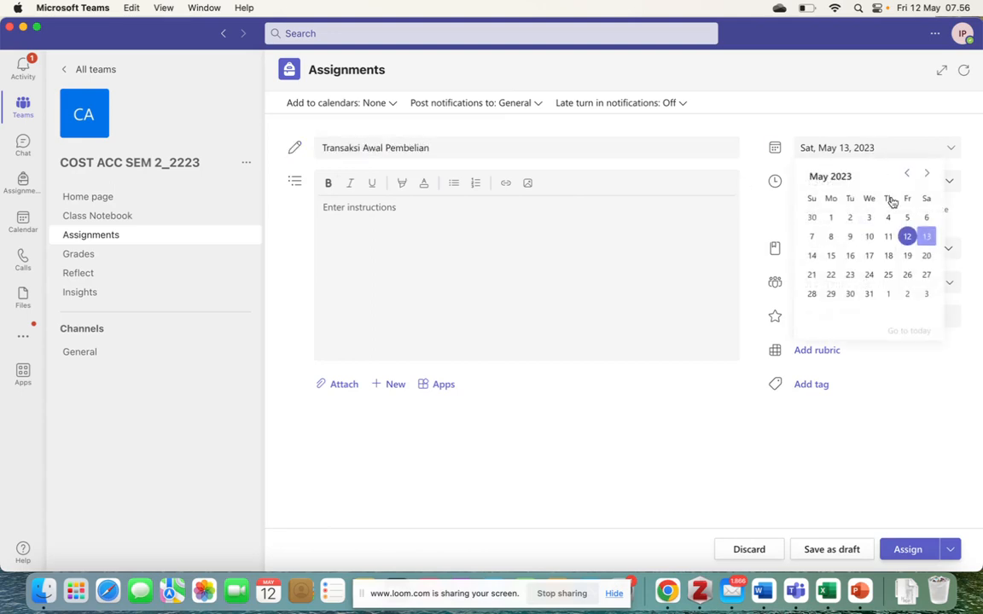
click(832, 256)
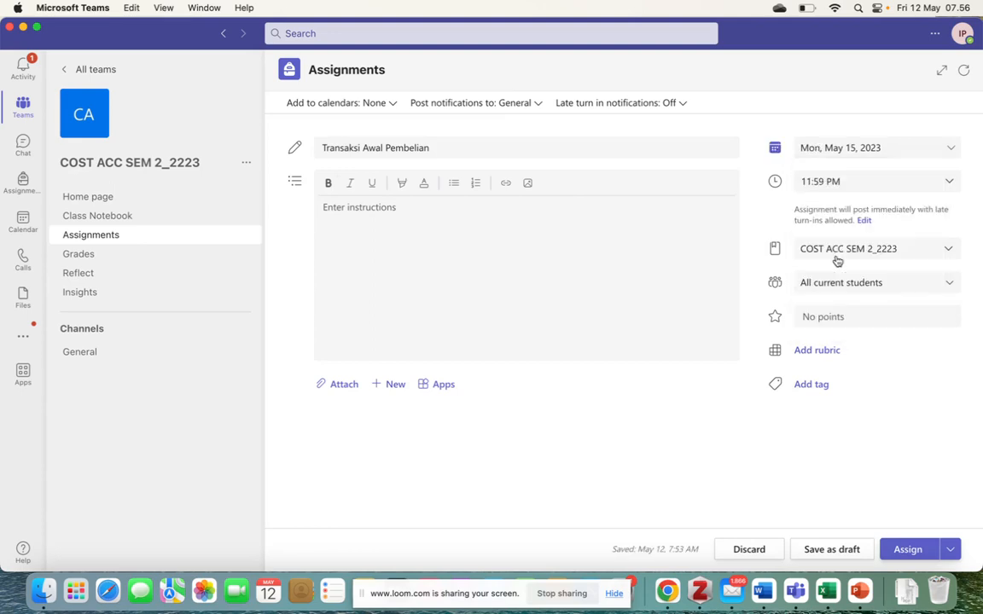
click(938, 153)
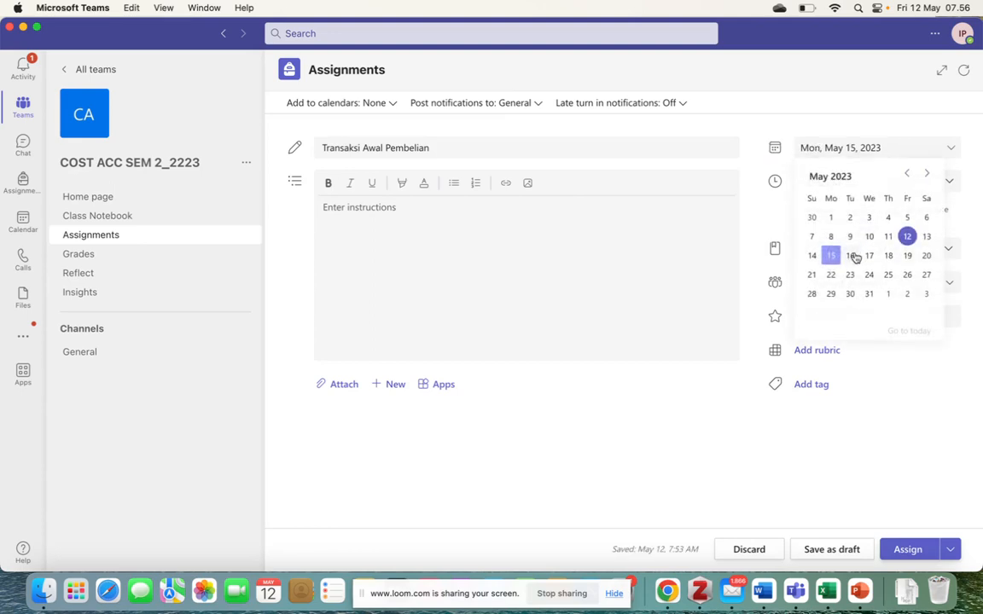
click(850, 255)
Set the assignment's due time to 10:00 AM
click(932, 181)
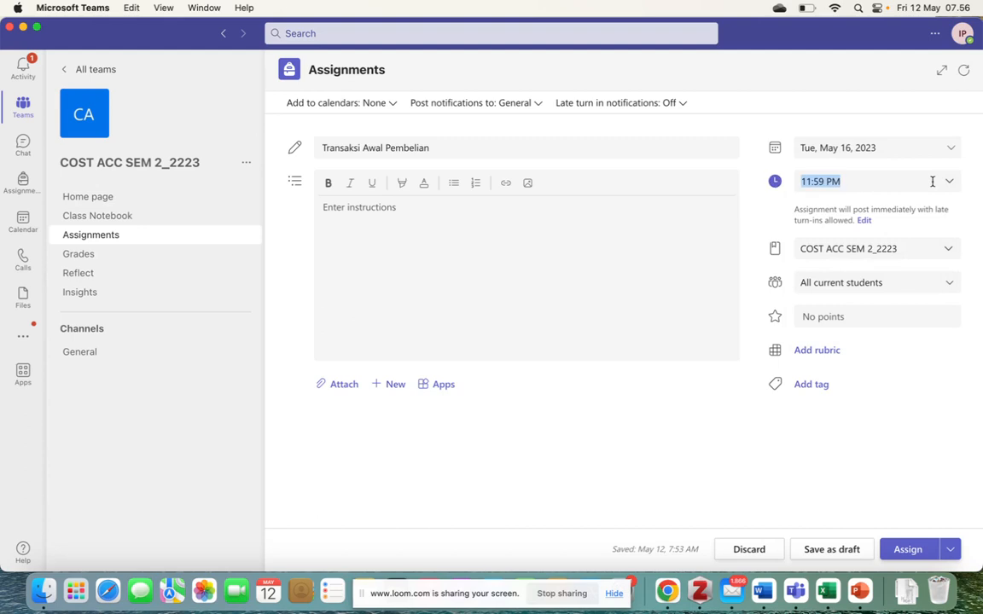
click(949, 186)
scroll(893, 243, up, 6)
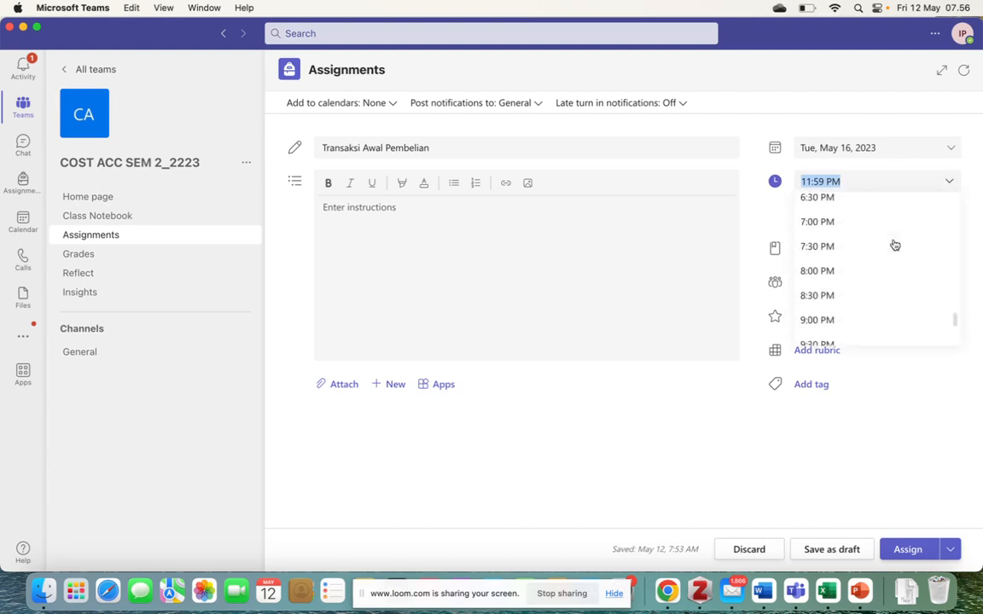
scroll(894, 245, up, 5)
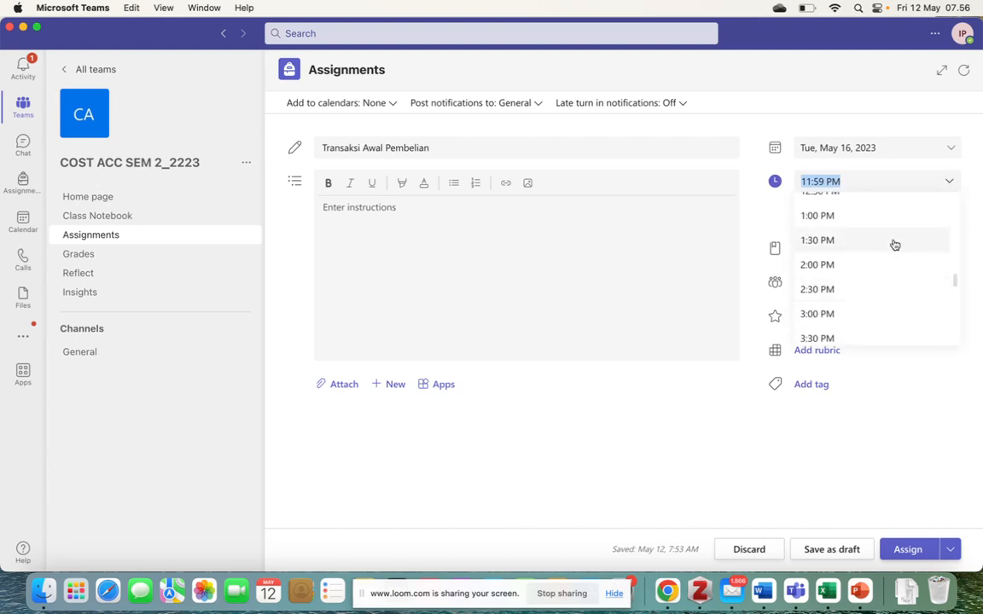
scroll(894, 245, up, 2)
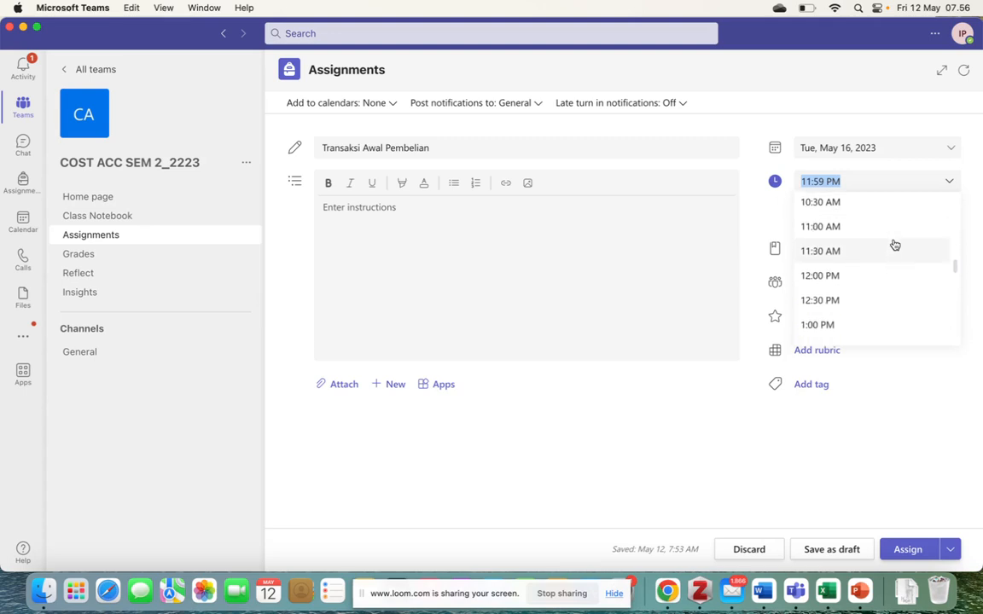
scroll(894, 245, up, 1)
scroll(892, 244, up, 1)
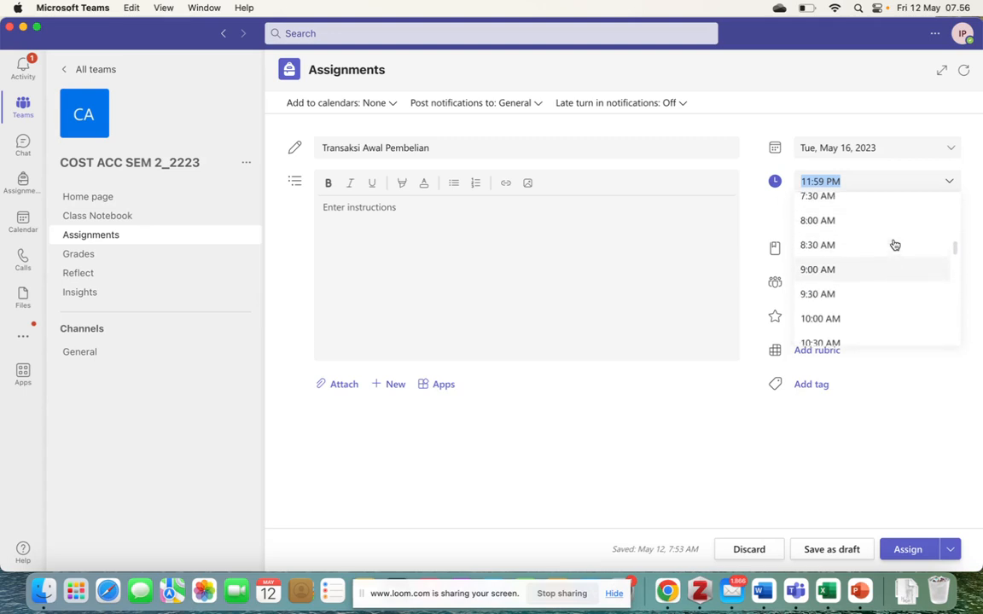
click(841, 319)
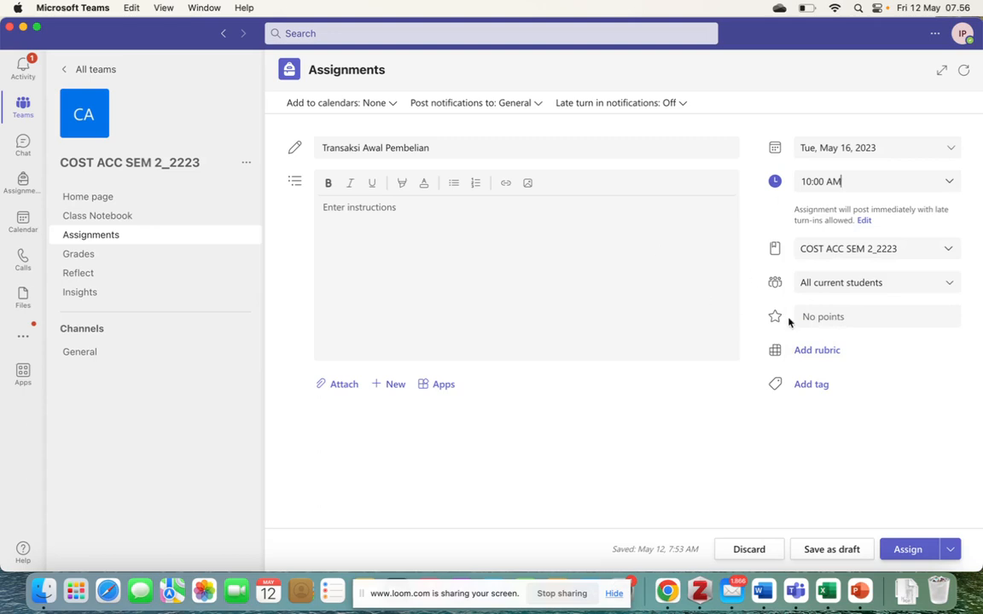
Give the assignment 10 points and assign it to the class
click(830, 318)
text(10)
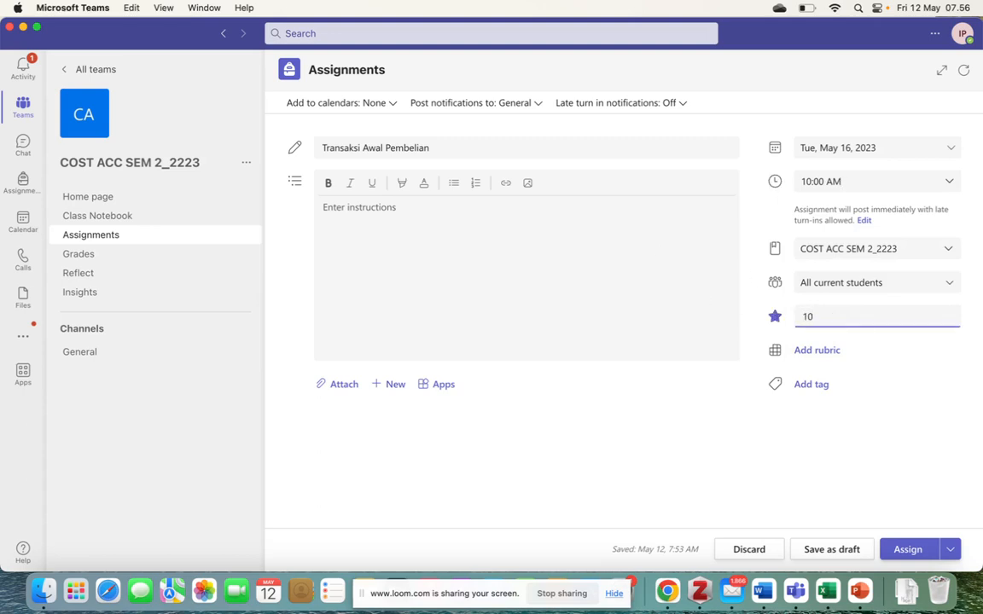
click(905, 550)
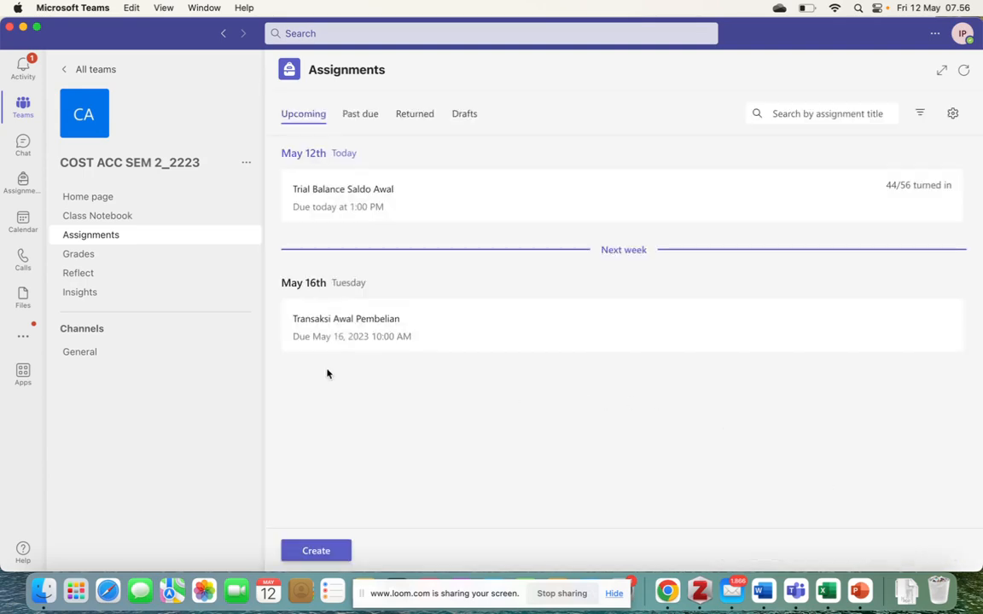
Check the Teams activity feed for the newly added assignment notification
key(ctrl+Left)
key(ctrl+Right)
key(ctrl+Right)
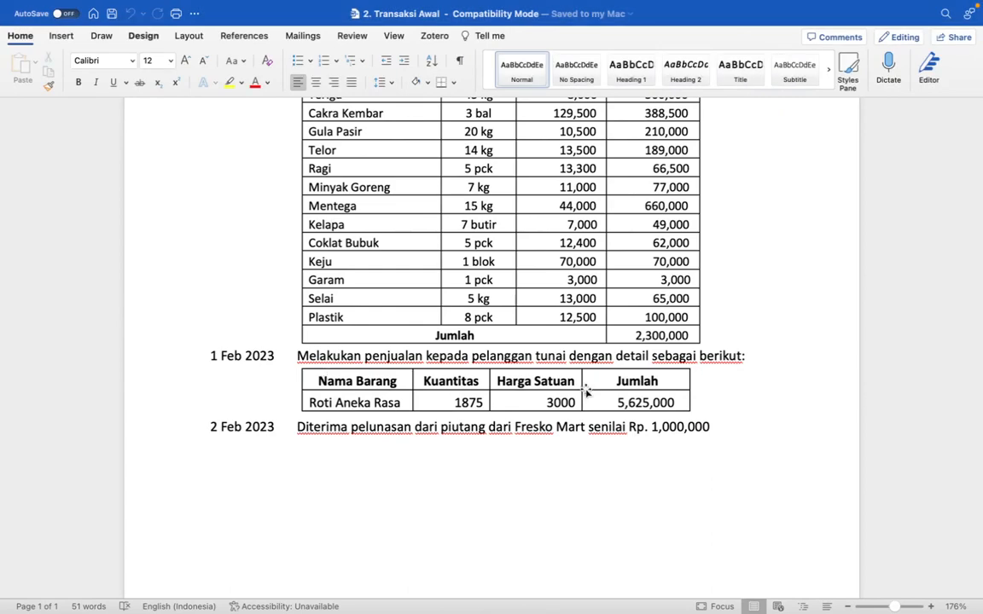
key(ctrl+Left)
key(ctrl+Left)
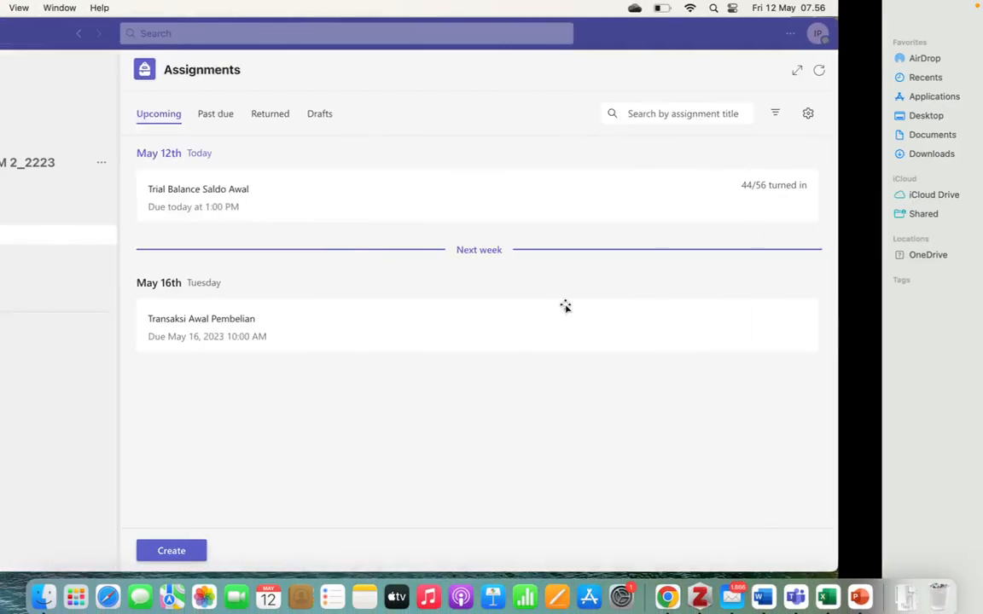
click(24, 67)
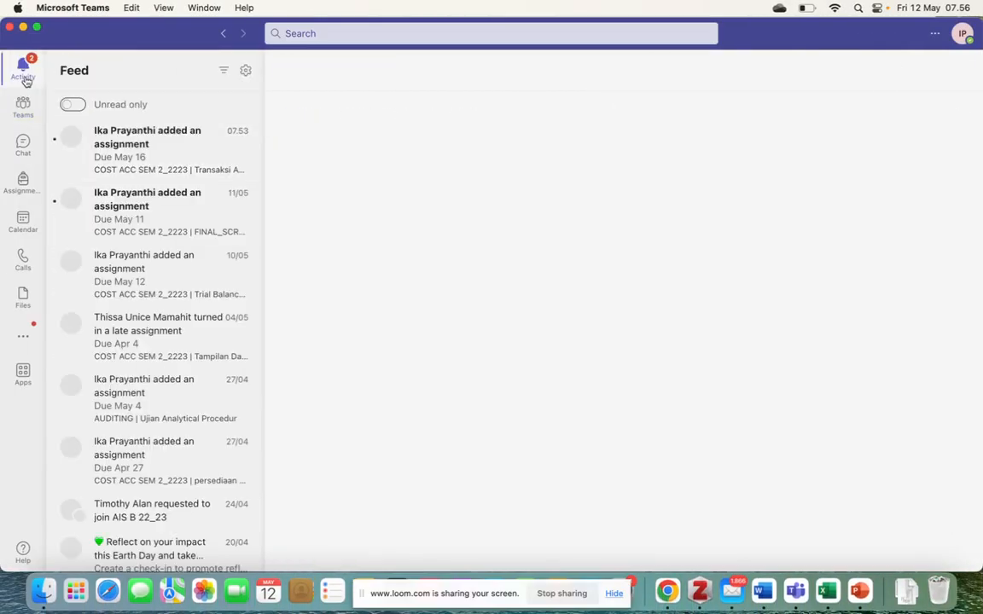
click(104, 146)
Review the February sales and receivable transactions in the Word document, returning to the Odoo Trial Balance
key(ctrl+Right)
key(ctrl+Right)
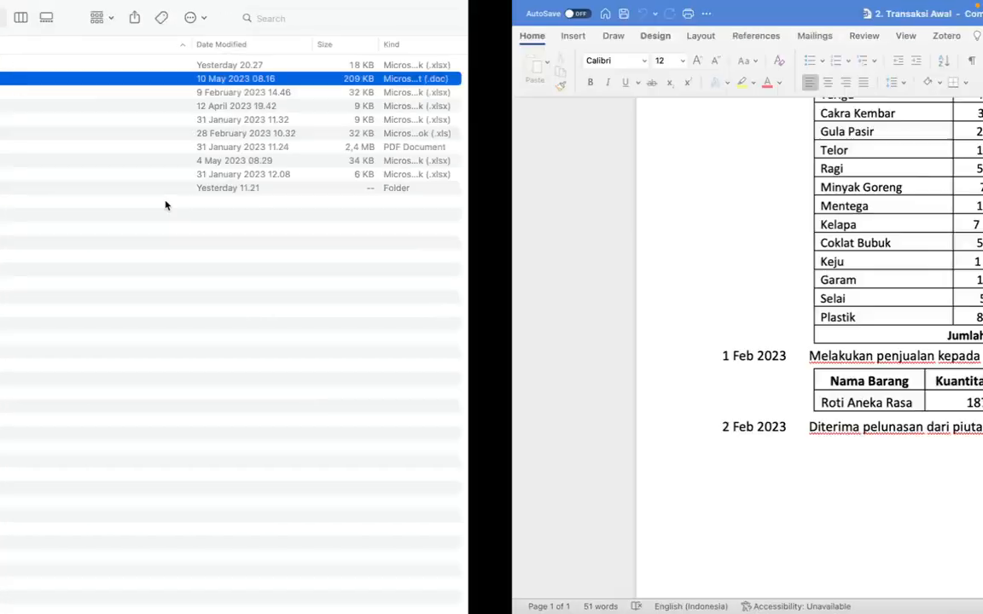
scroll(407, 385, down, 3)
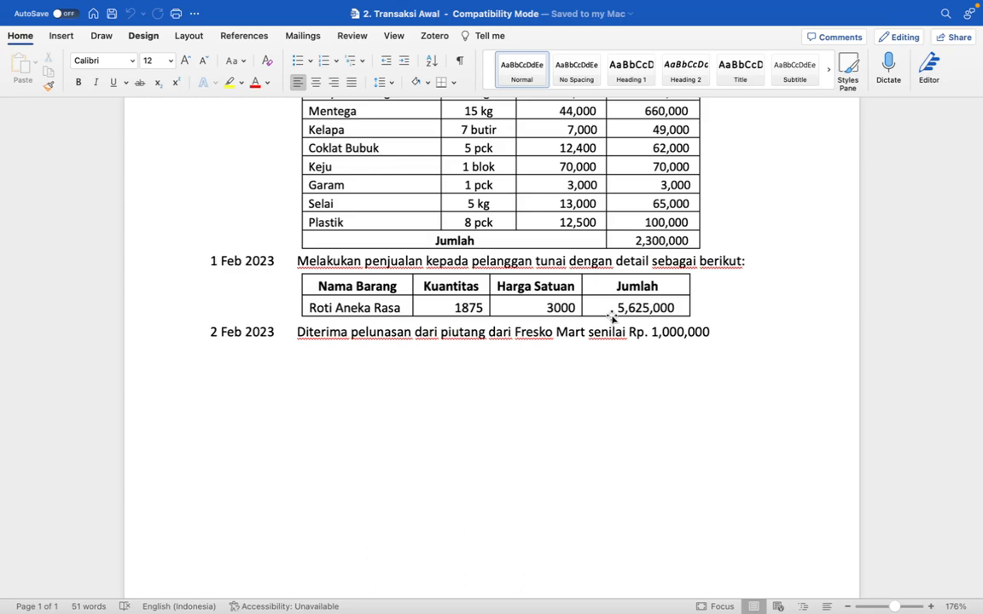
key(ctrl+Right)
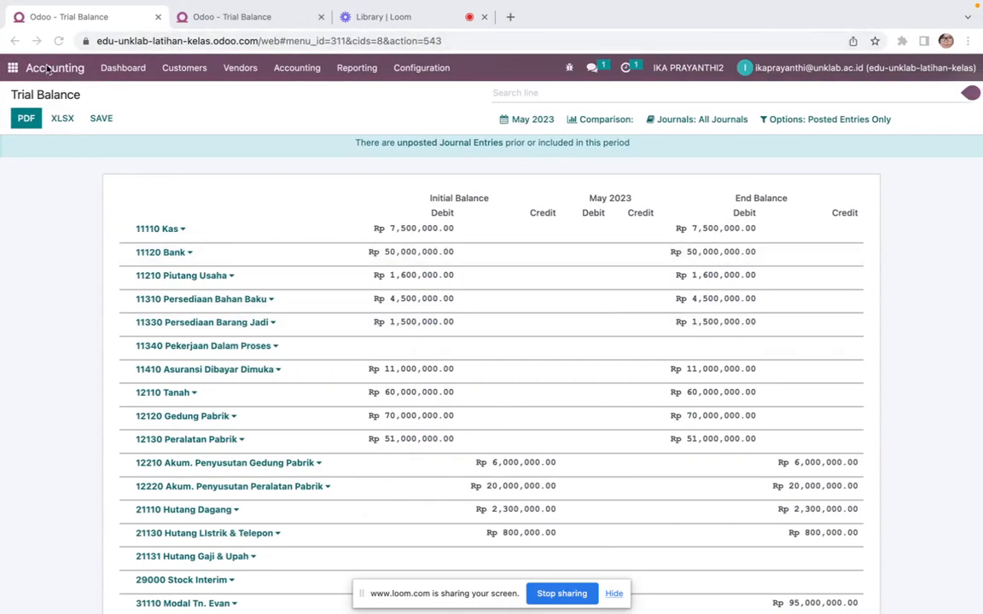
Open the Sales app and its Orders menu
click(13, 68)
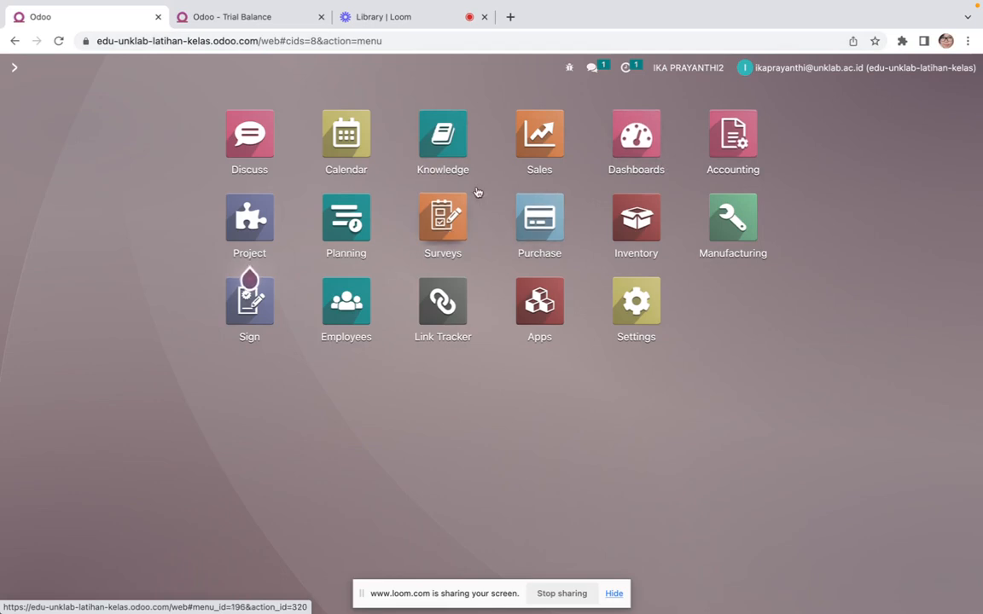
click(543, 139)
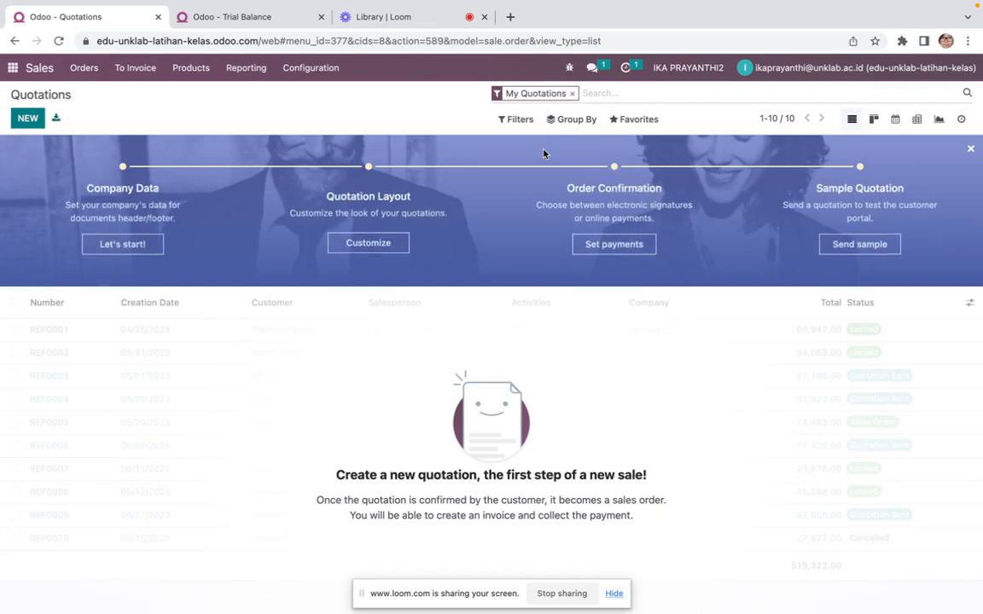
click(83, 70)
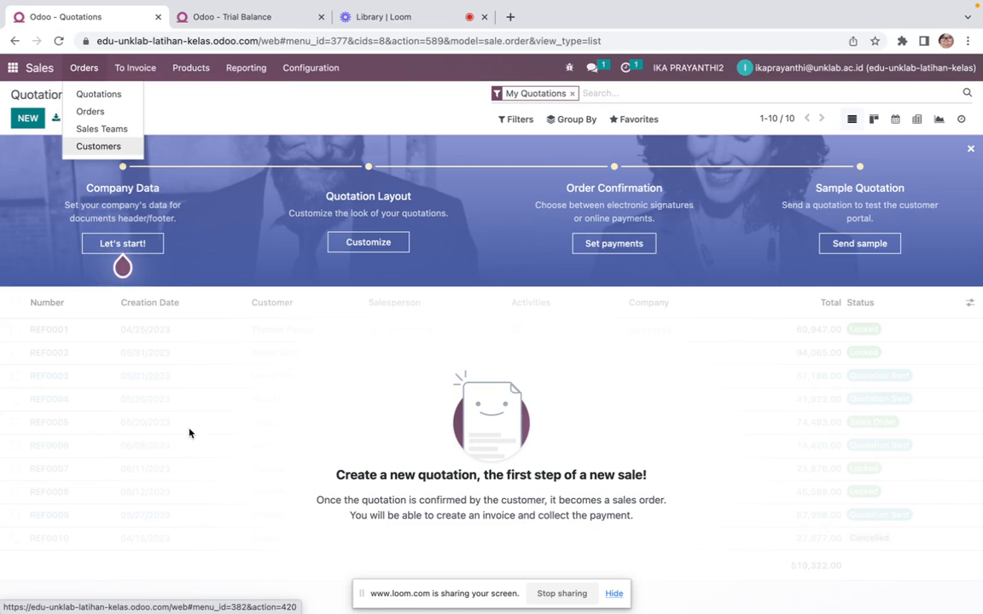
key(super+Tab)
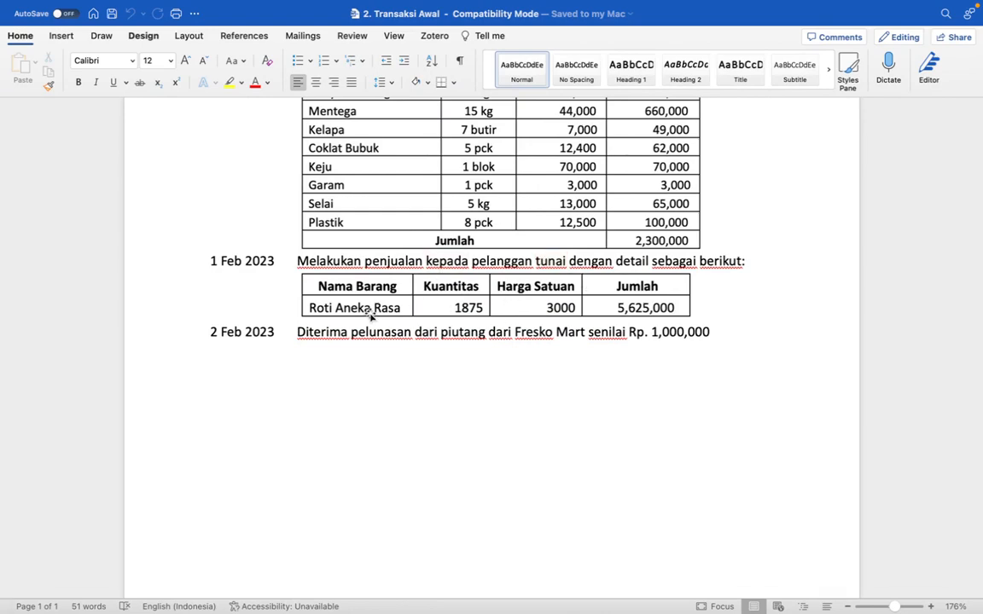
key(ctrl+Left)
key(ctrl+Right)
key(ctrl+Right)
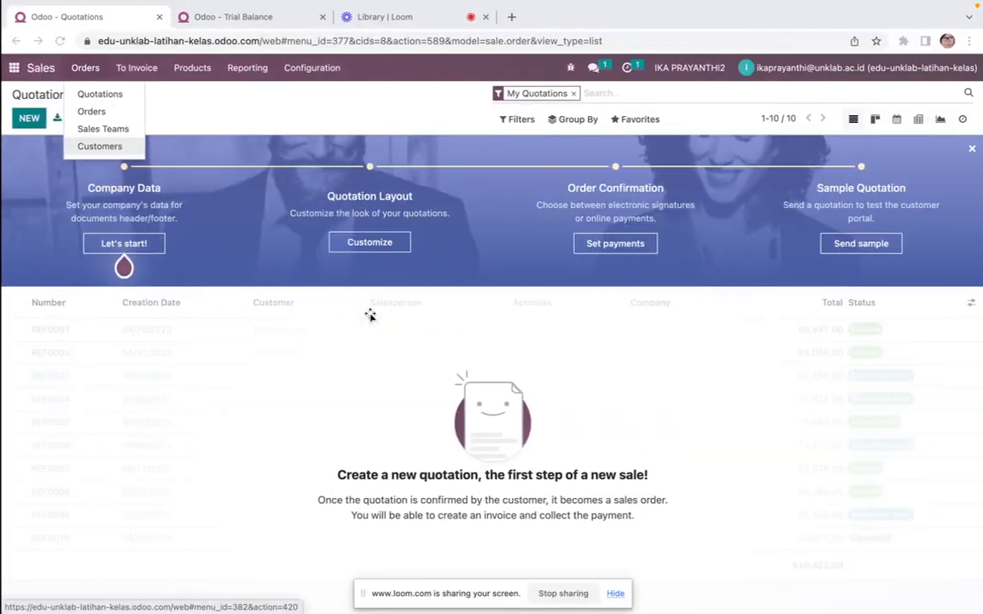
Start a new sales order and try entering pelang as its customer, discarding the new-customer prompt
click(97, 112)
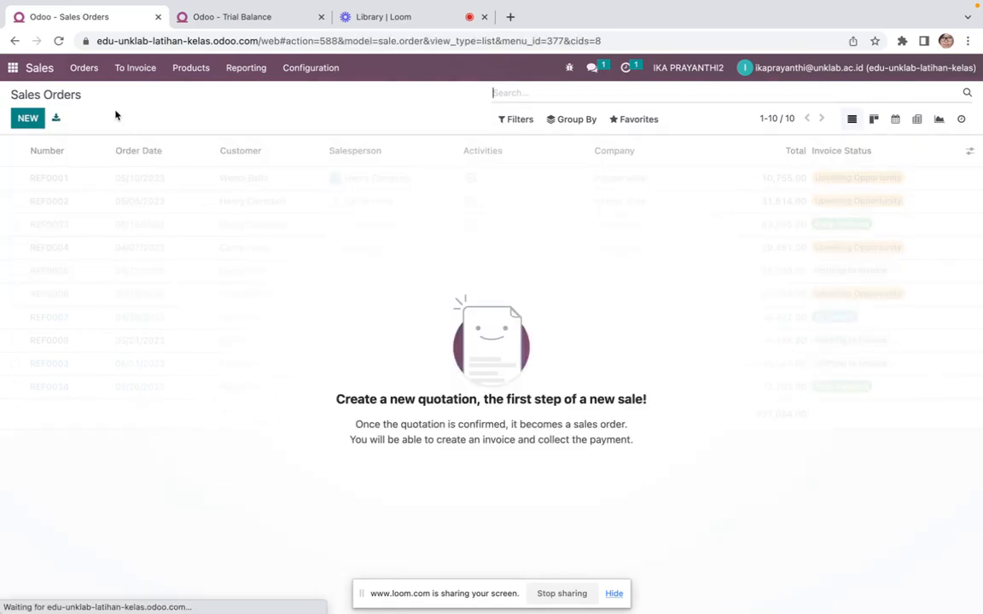
click(28, 120)
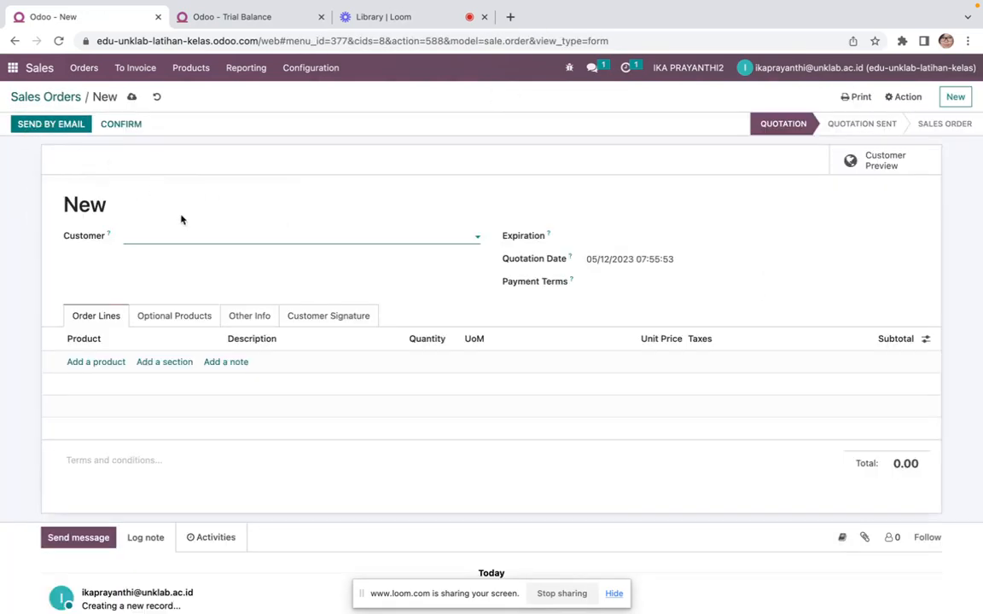
text(pelang)
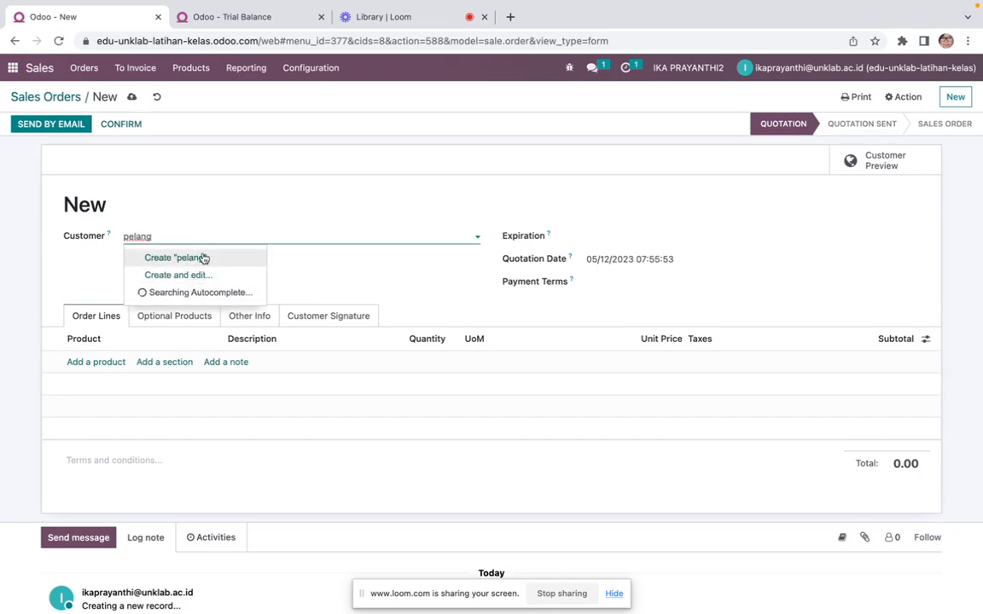
drag(173, 236, 97, 242)
key(ctrl+Left)
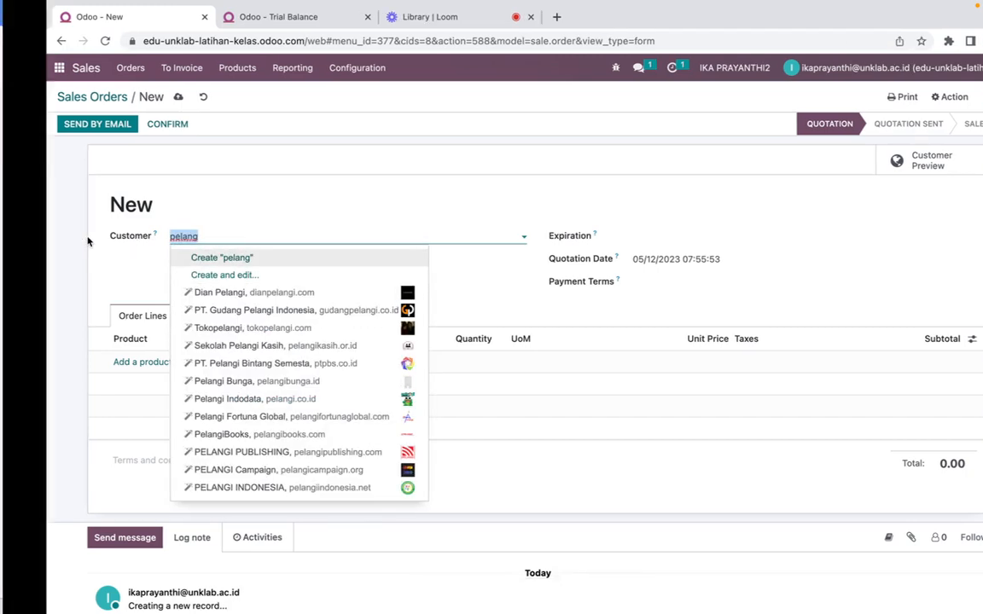
key(ctrl+Right)
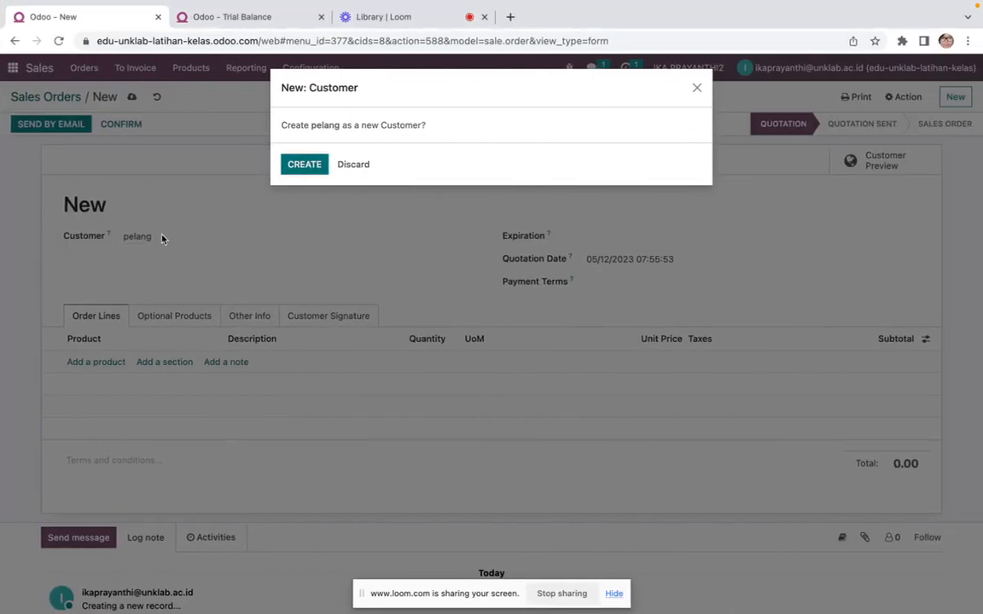
click(361, 164)
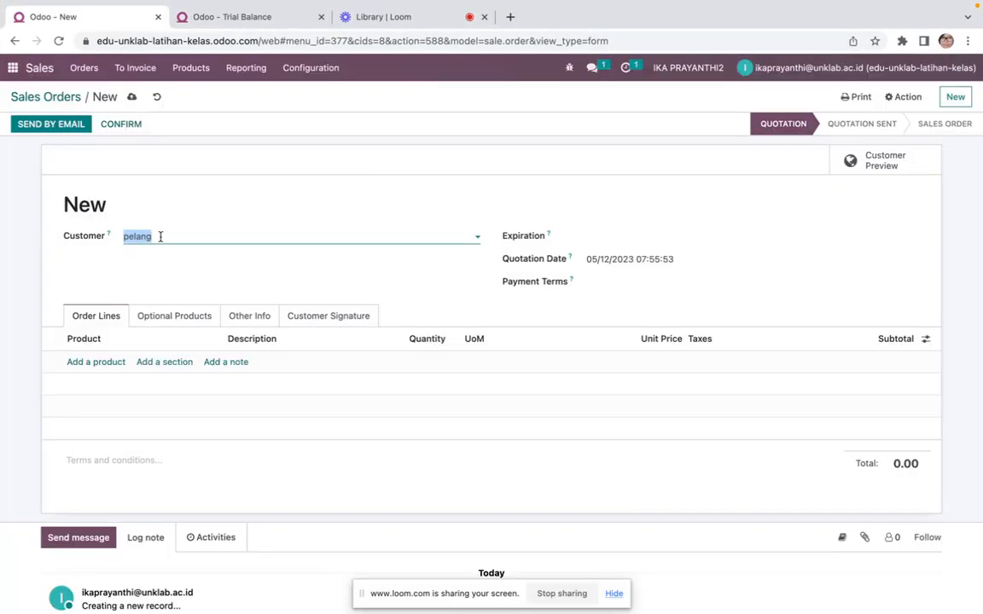
Try tunai as the customer, clear the field, and attempt to leave the order for the Customers list
text(tunai)
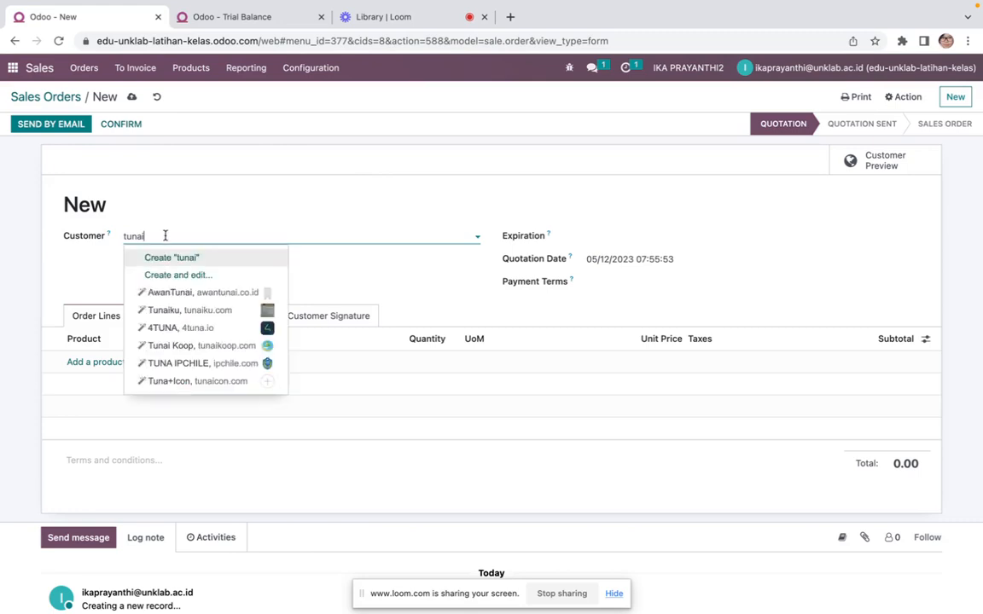
drag(165, 236, 108, 239)
key(BackSpace)
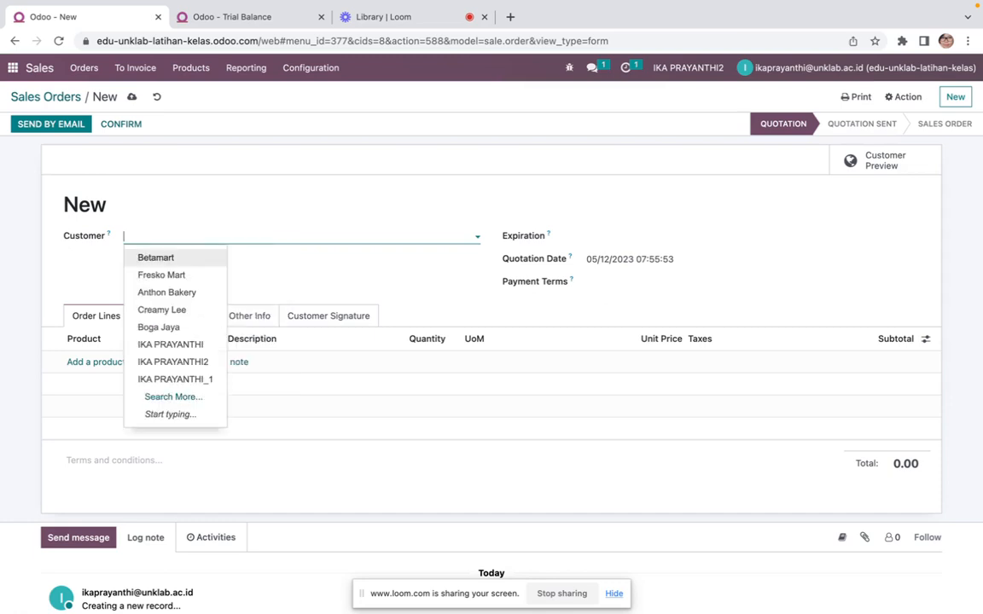
click(67, 70)
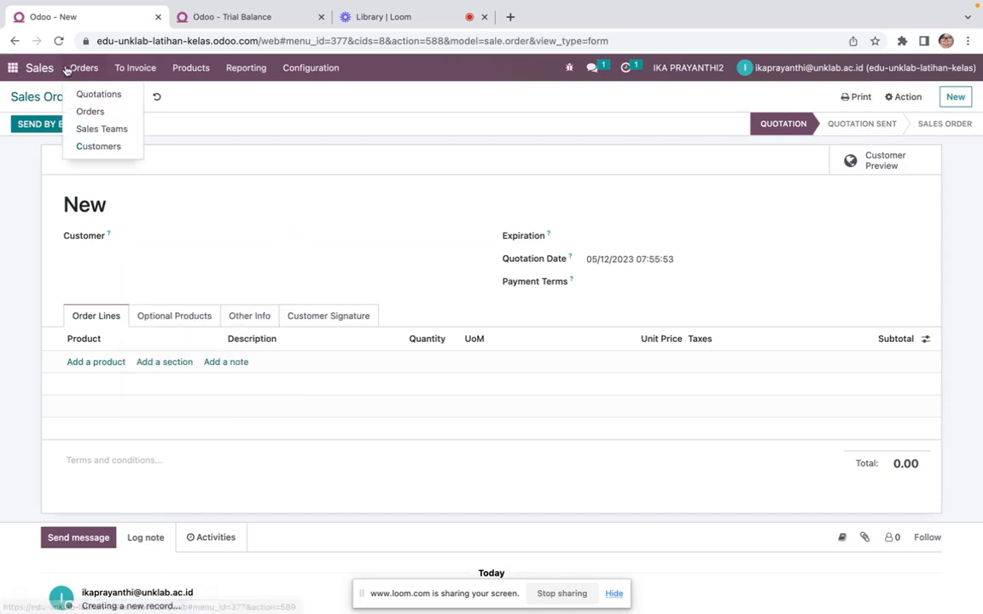
click(90, 147)
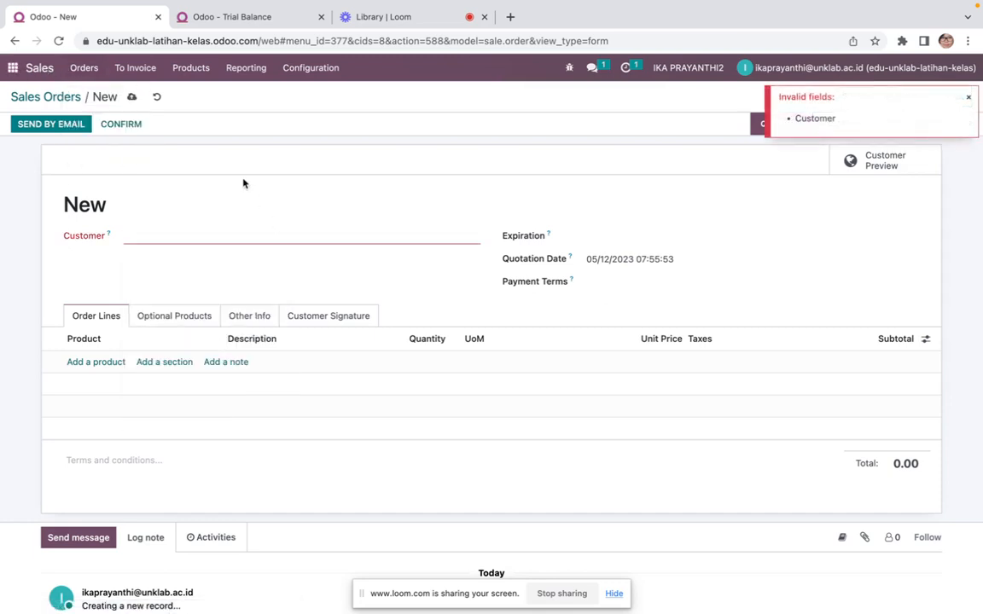
click(968, 98)
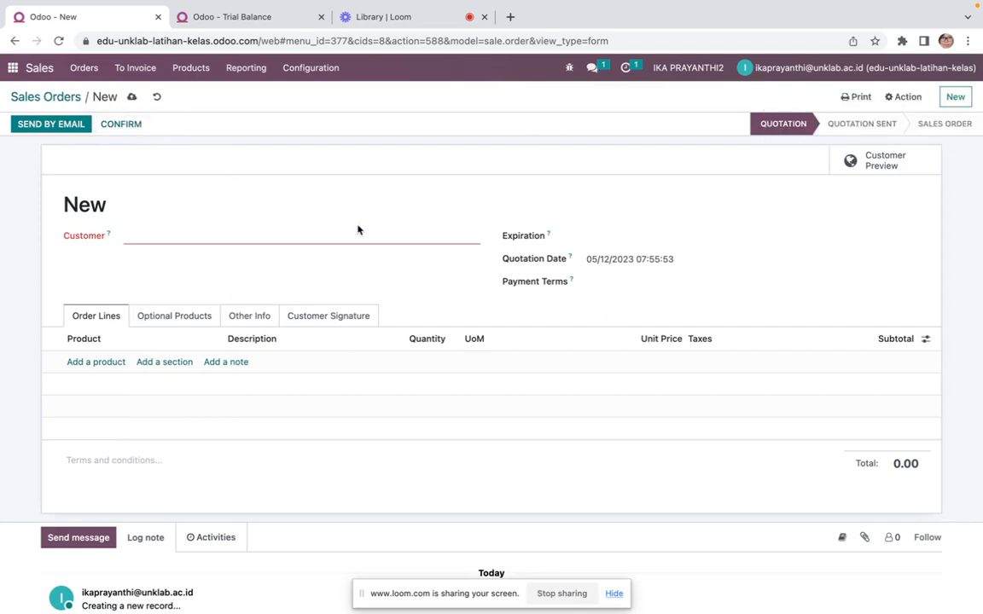
In the second tab, open the Sales customers list and create a new company customer named Pelanggan Tunai
click(281, 19)
click(7, 69)
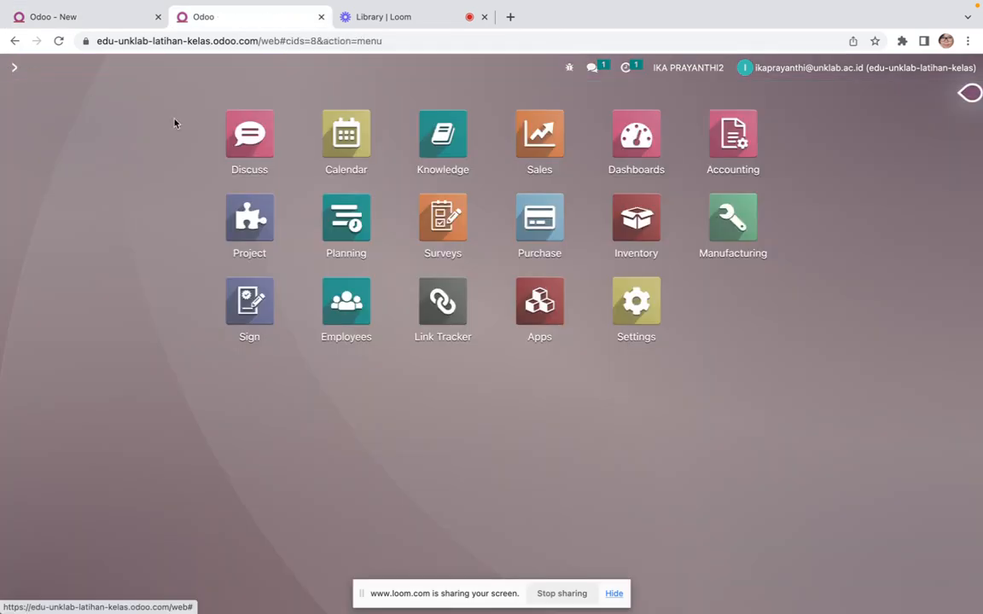
click(539, 144)
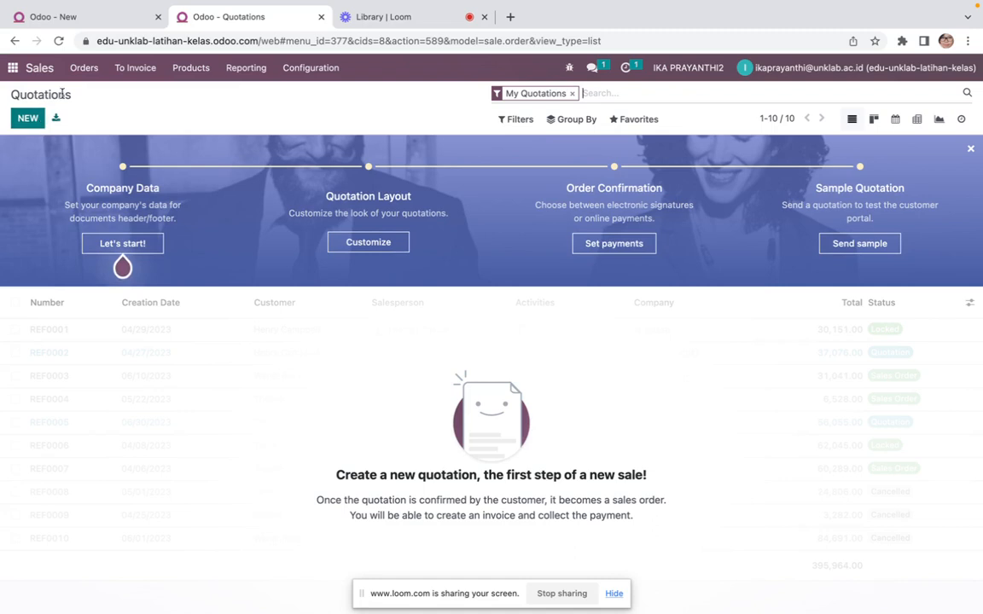
click(78, 67)
click(106, 152)
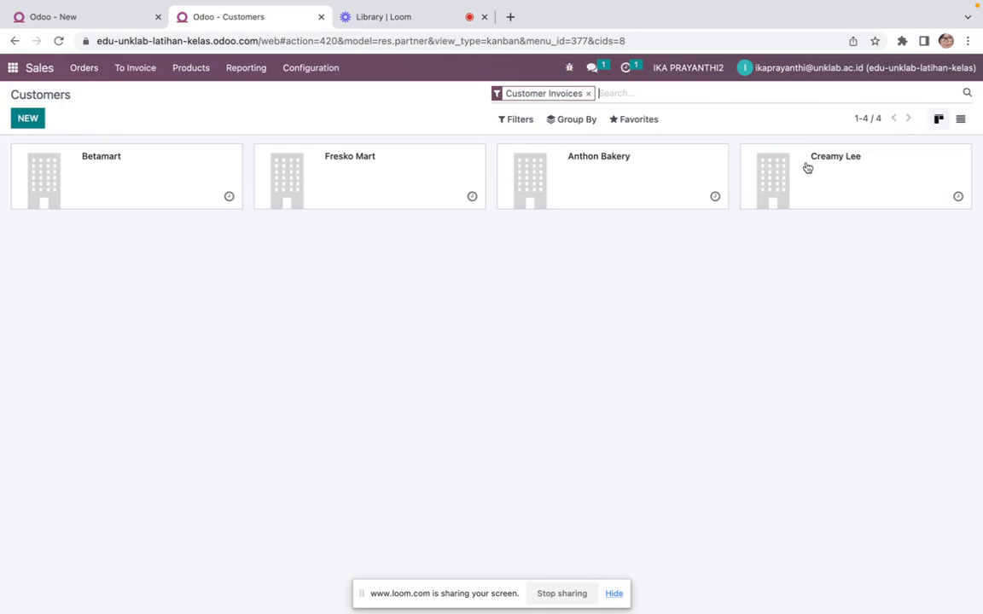
click(28, 120)
text(Pe)
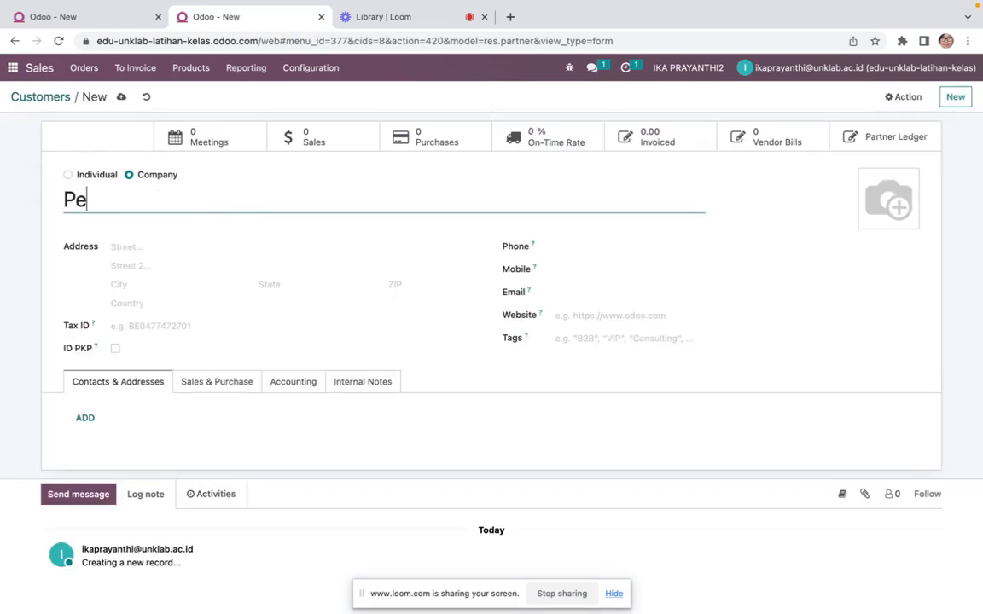
text(langgan Tunai)
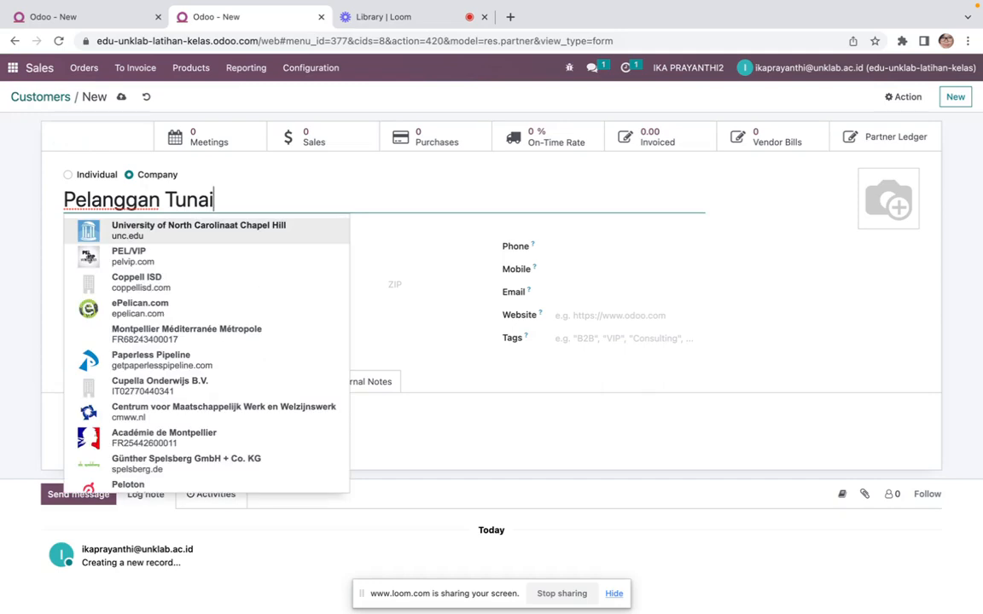
Set the new customer's company on its Sales & Purchase details
click(219, 383)
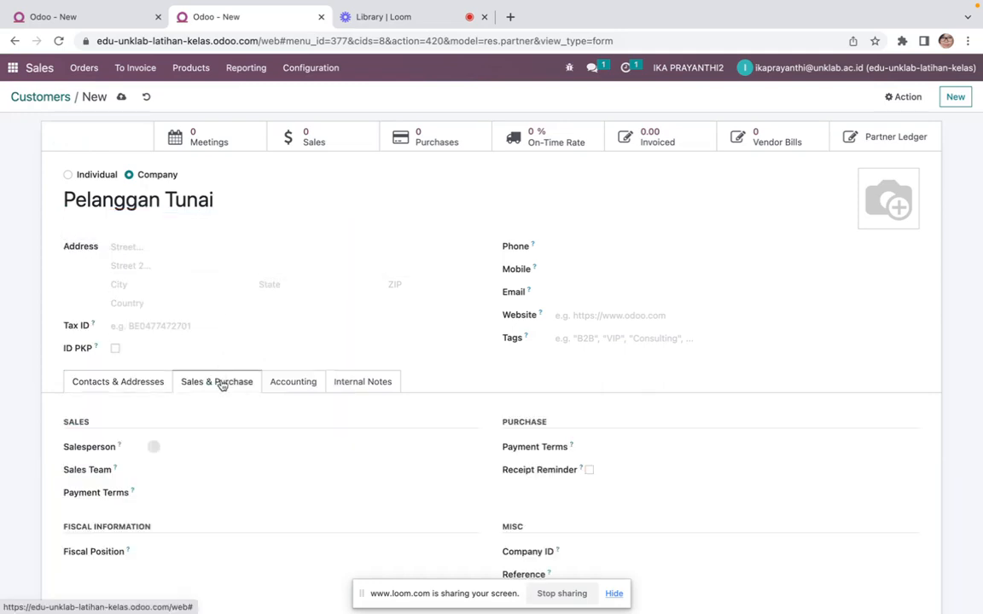
scroll(461, 418, down, 2)
click(574, 425)
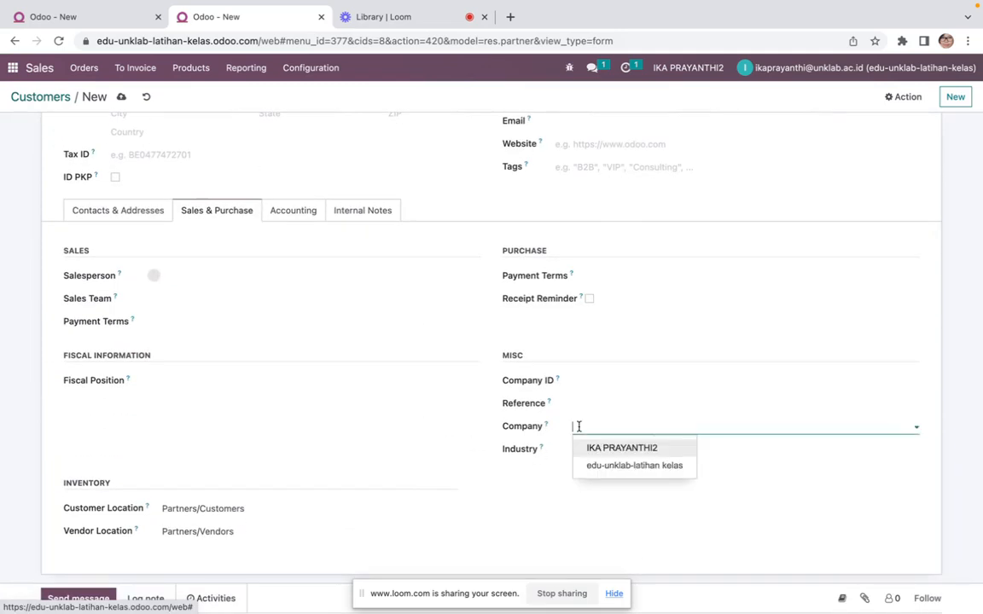
click(590, 447)
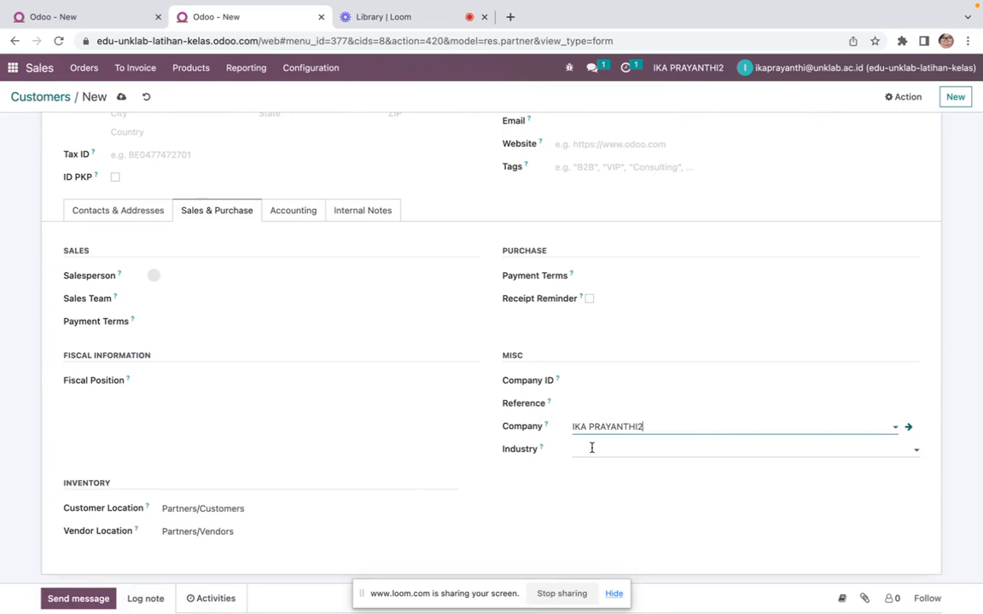
Set the customer's receivable account to 11210 Piutang Usaha and payable account to 21110 Hutang Dagang, then save it
click(290, 209)
click(643, 300)
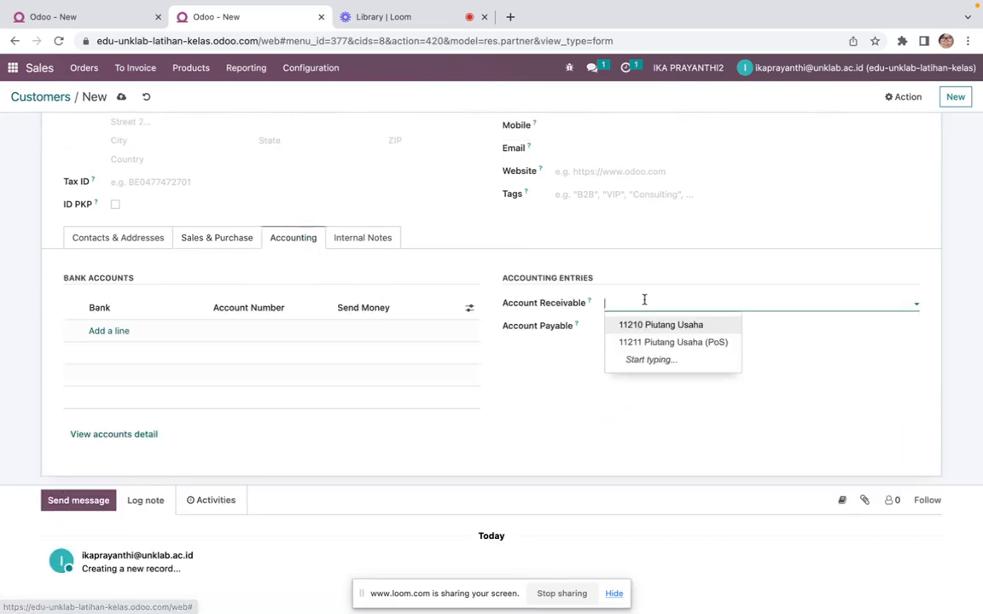
click(646, 322)
click(633, 329)
click(636, 347)
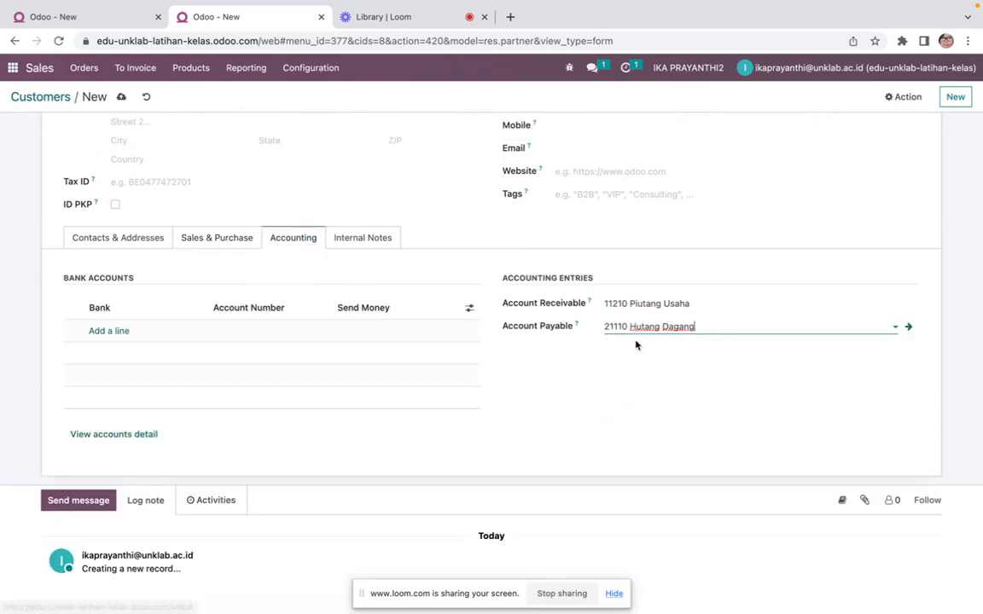
scroll(413, 394, up, 1)
scroll(413, 394, up, 2)
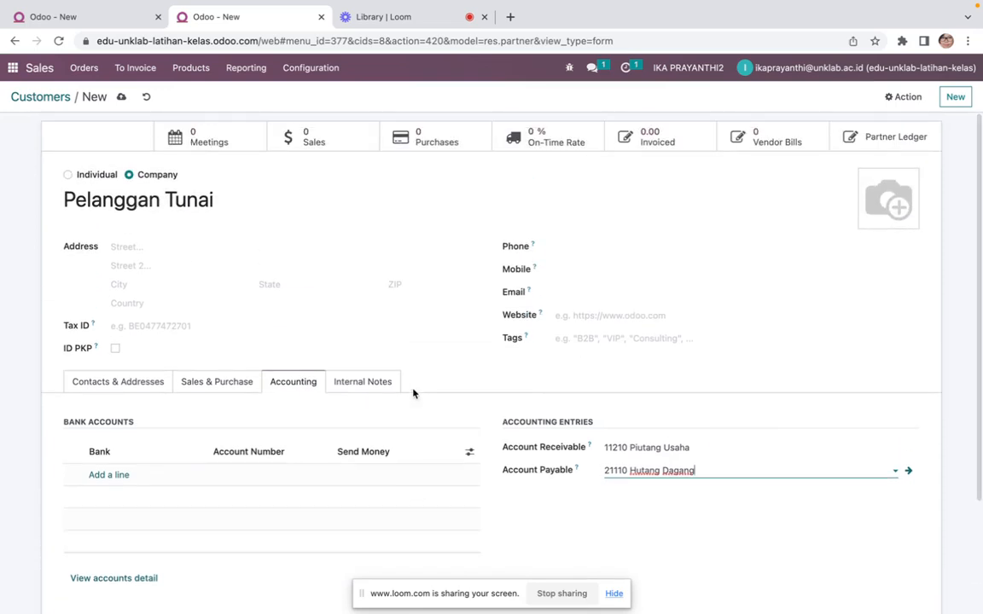
click(121, 96)
Back on the new sales order, select Pelanggan Tunai as the customer
click(107, 20)
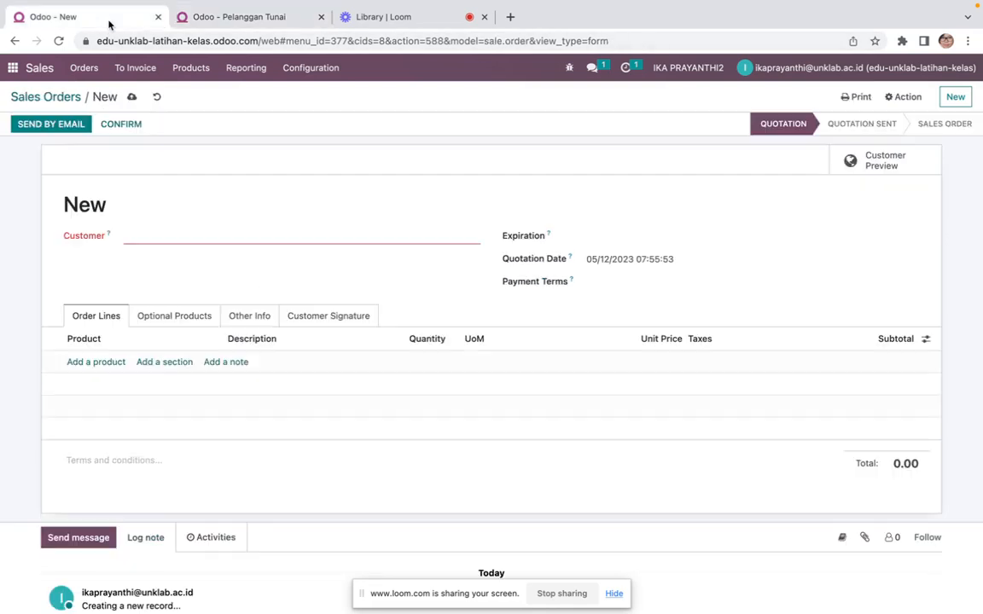
click(220, 232)
text(tun)
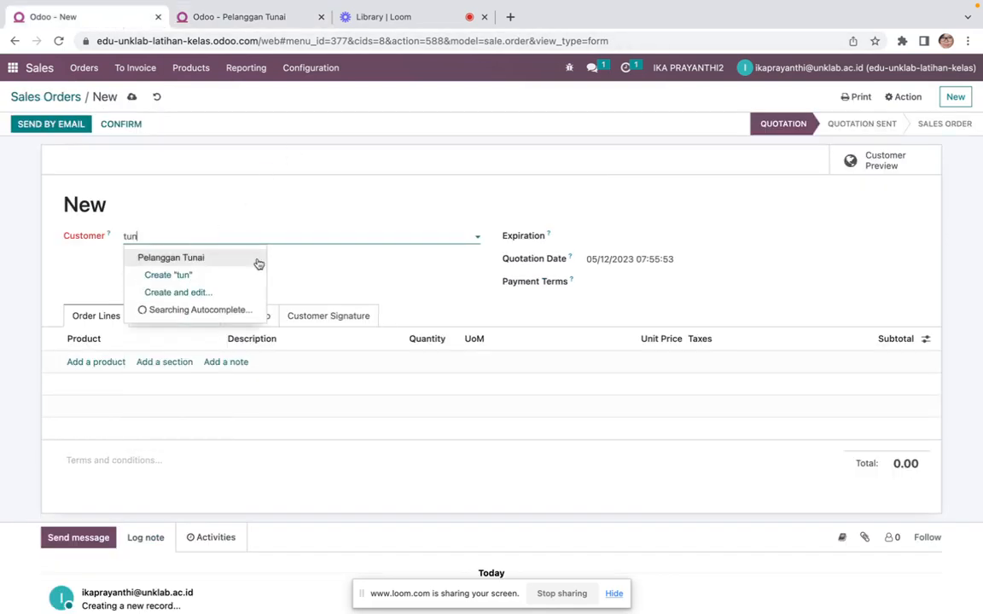
click(258, 262)
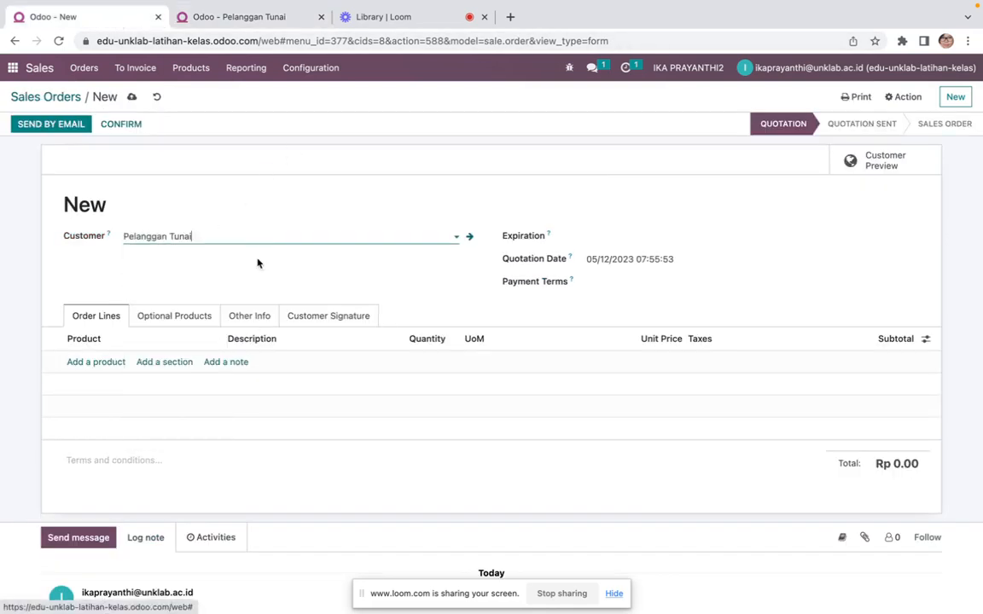
Set the quotation's expiration date to 02/01/2023
click(621, 240)
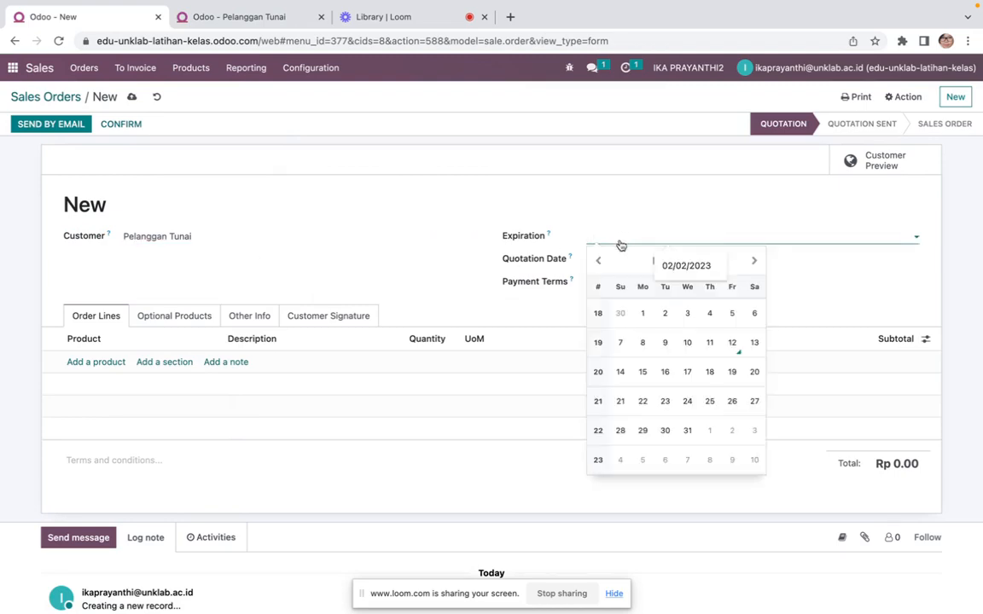
key(ctrl+Left)
key(ctrl+Right)
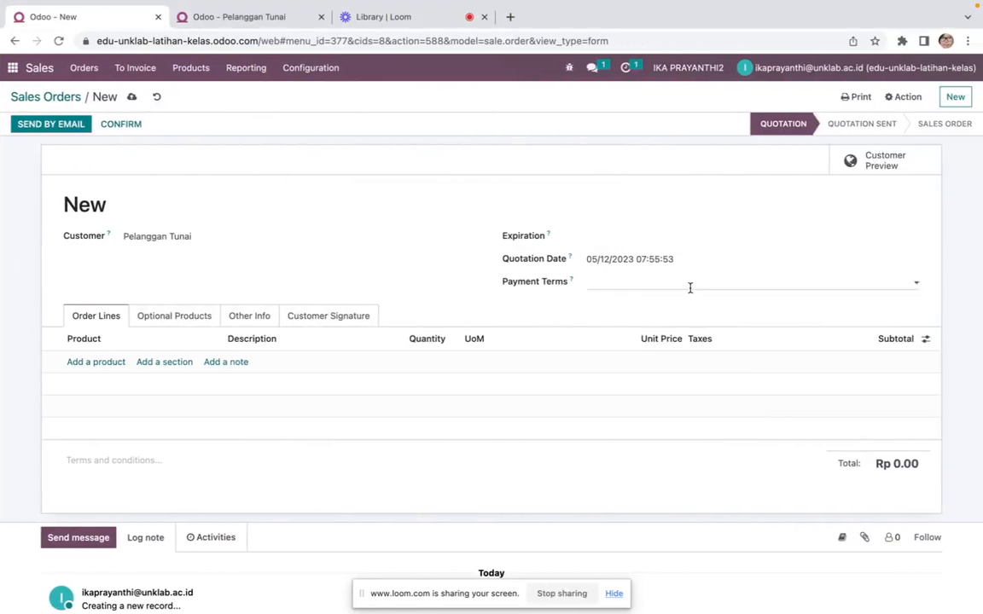
click(615, 244)
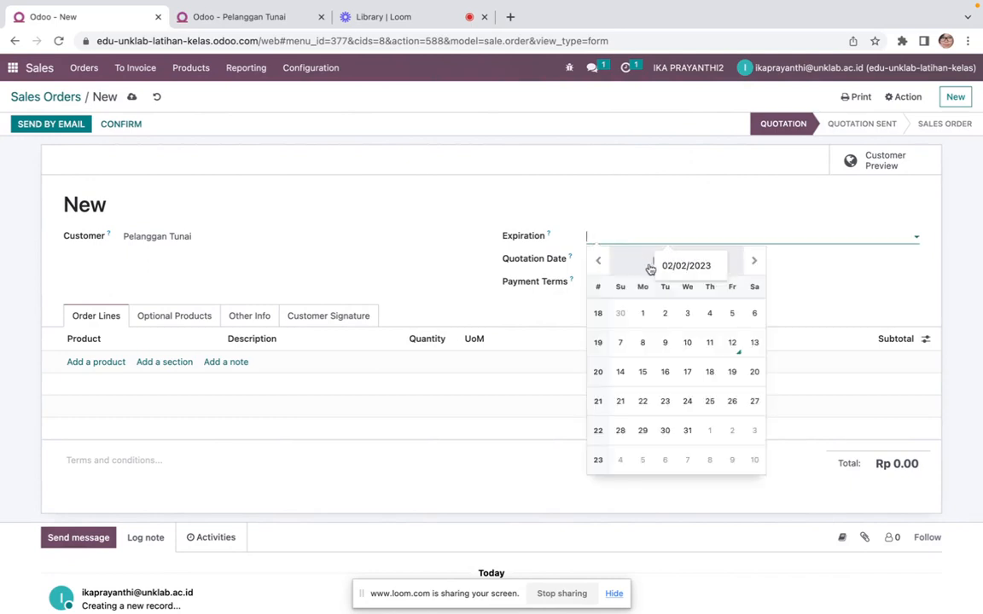
click(753, 260)
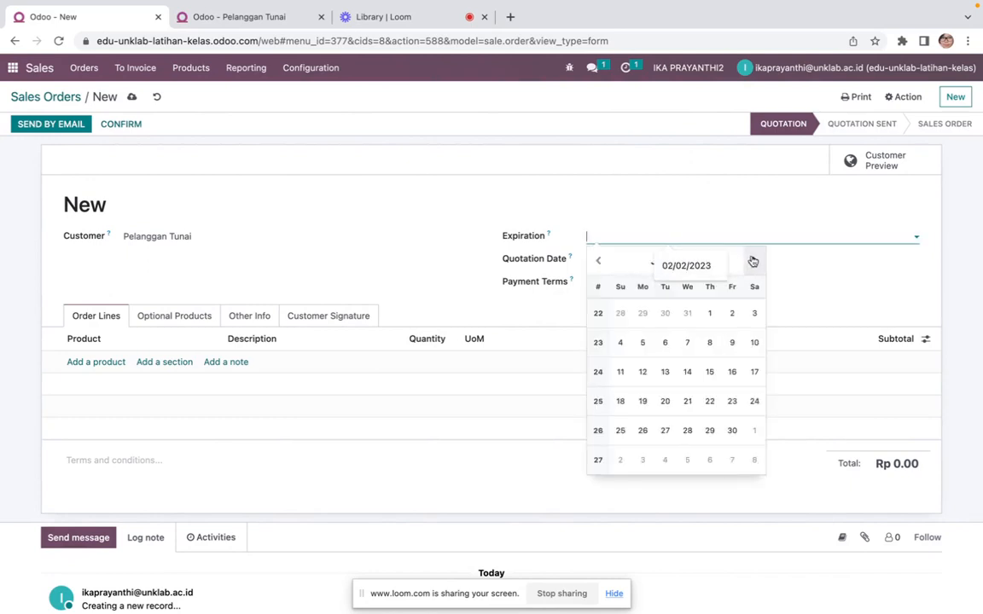
click(753, 261)
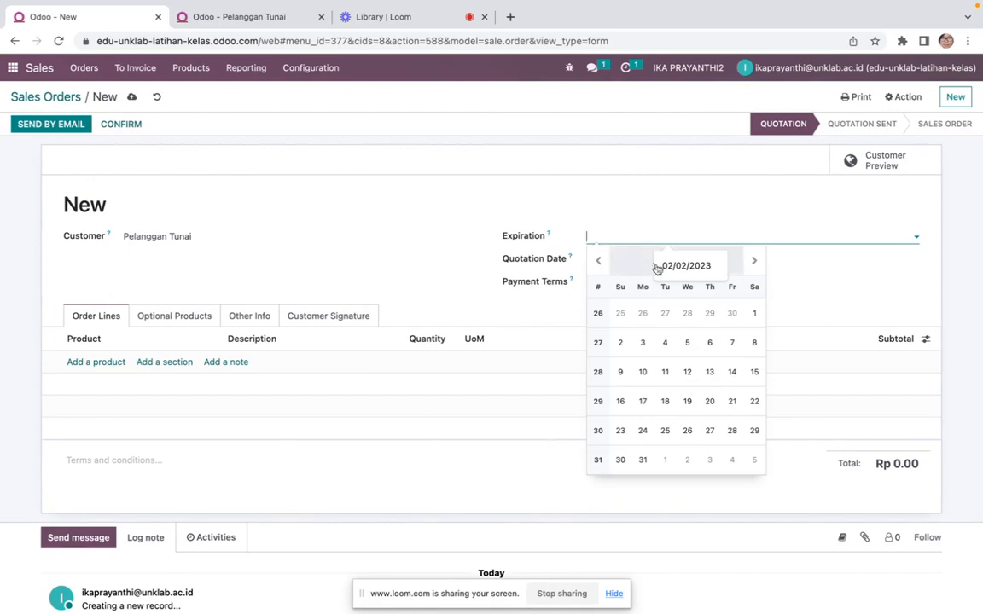
click(685, 267)
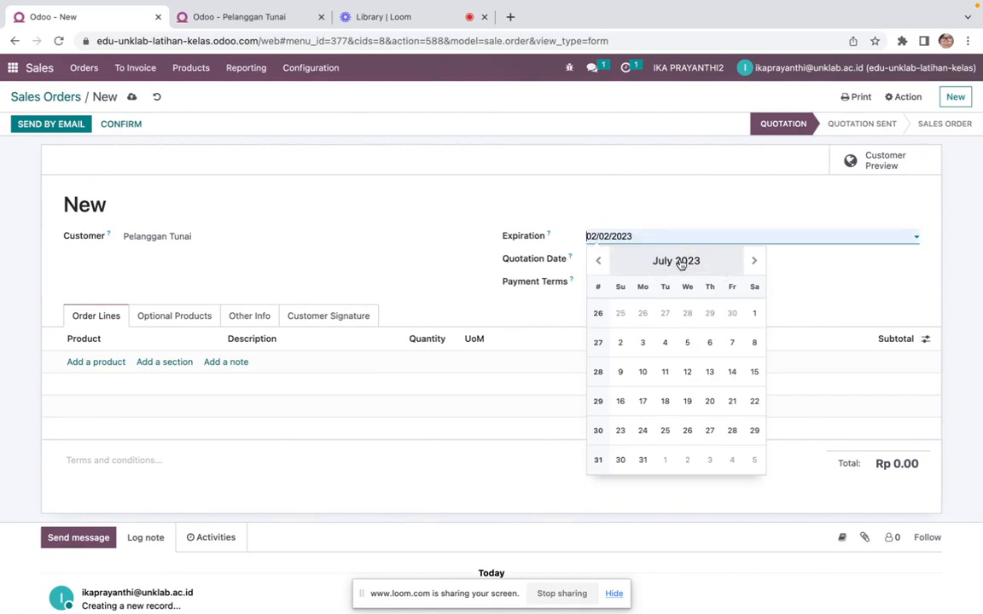
click(599, 263)
click(748, 262)
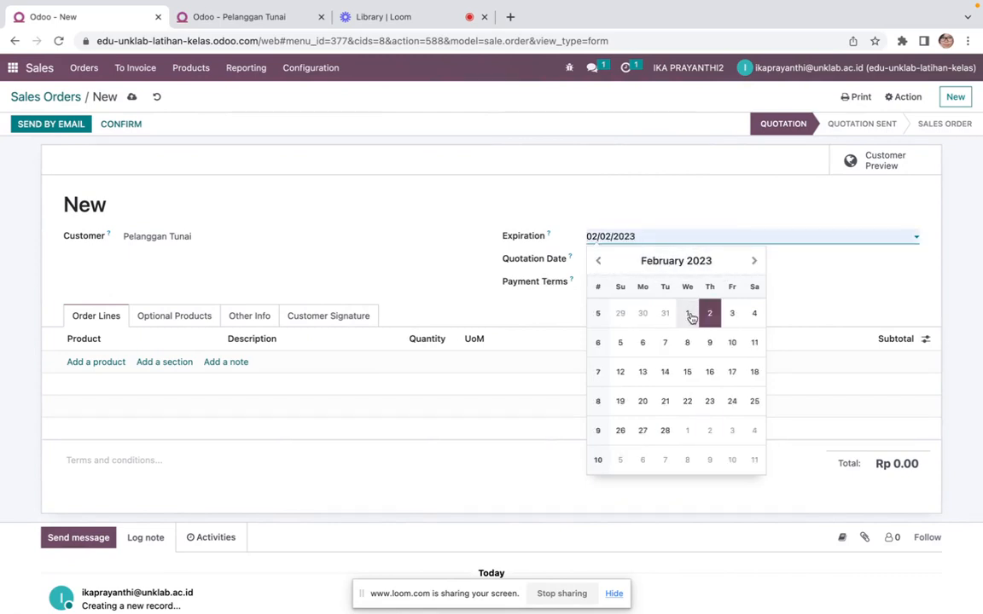
click(687, 313)
Set the quotation date to 02/01/2023
click(612, 266)
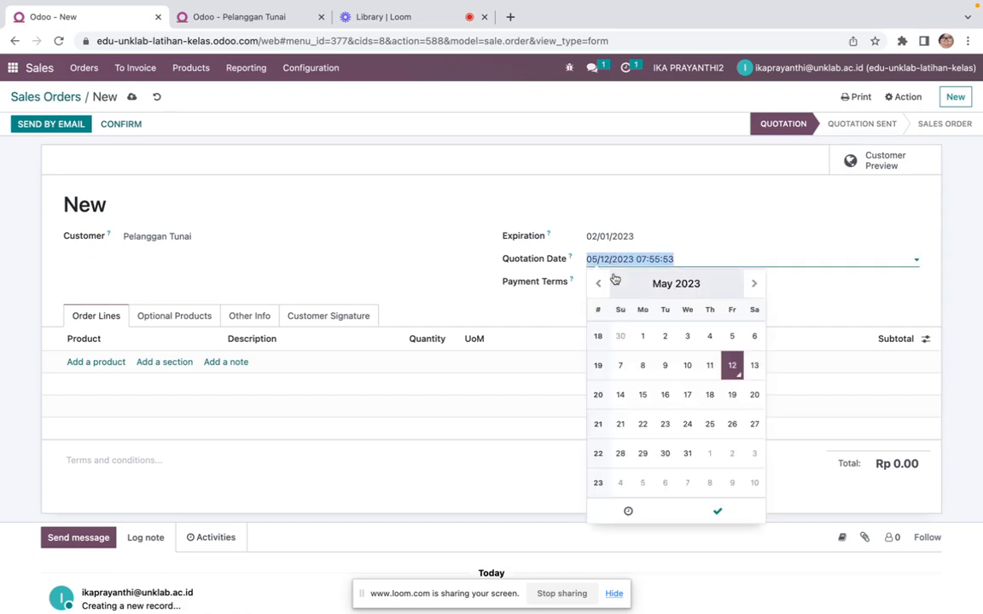
click(598, 284)
click(599, 284)
click(598, 286)
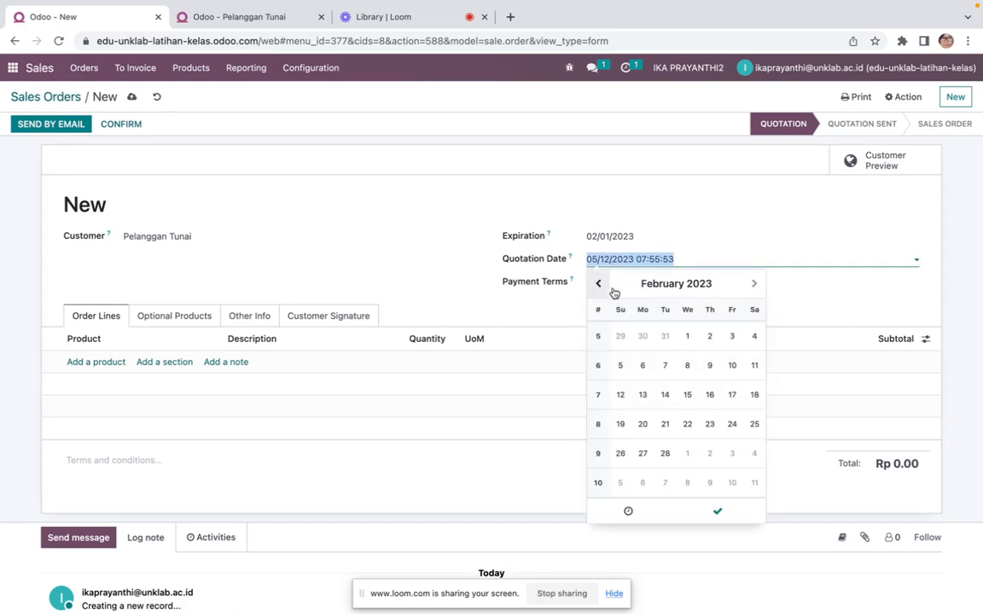
click(688, 337)
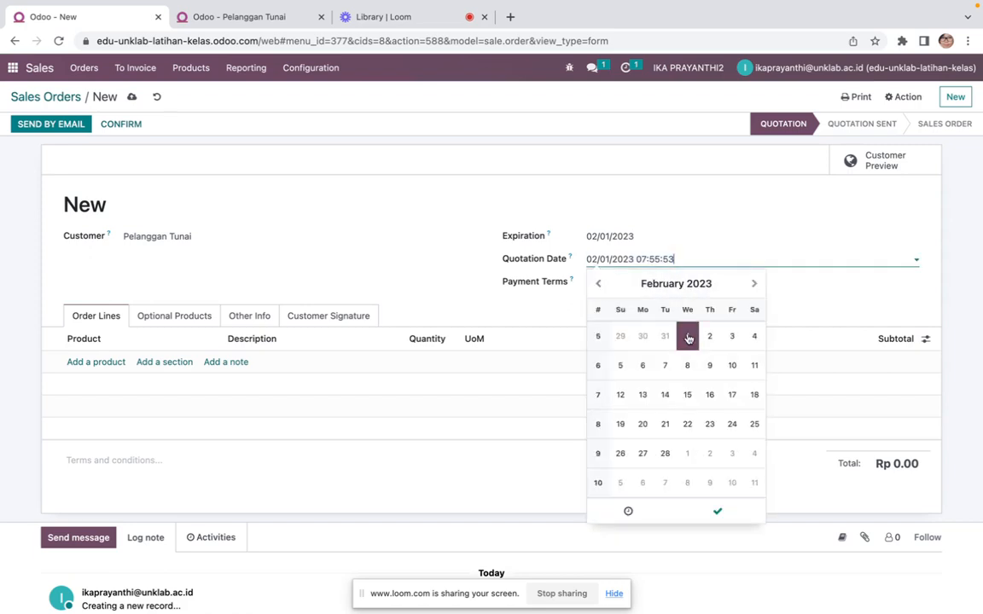
click(816, 300)
Set payment terms to Immediate Payment and add a Roti Aneka Rasa order line
click(648, 283)
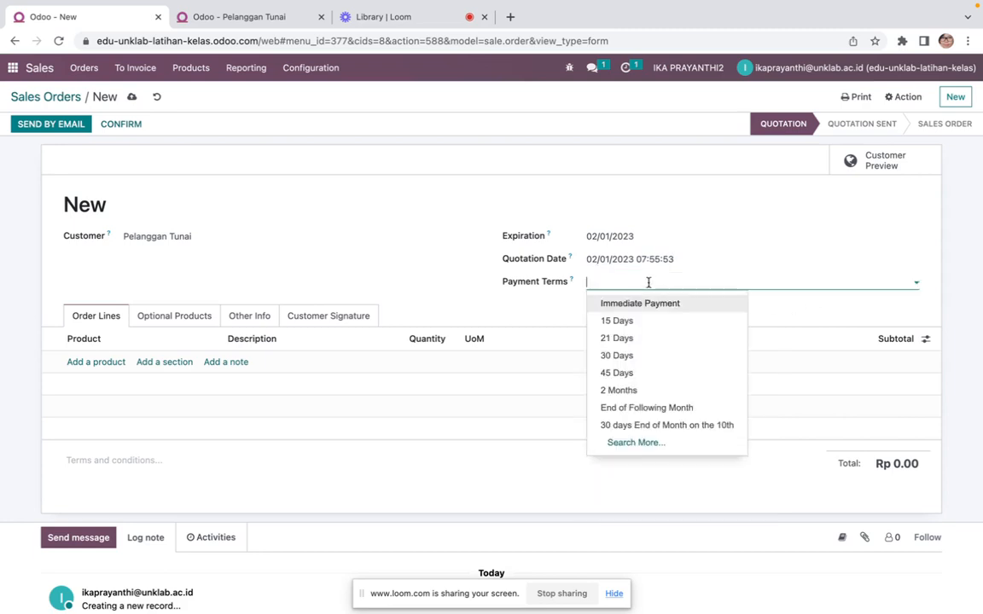
click(599, 303)
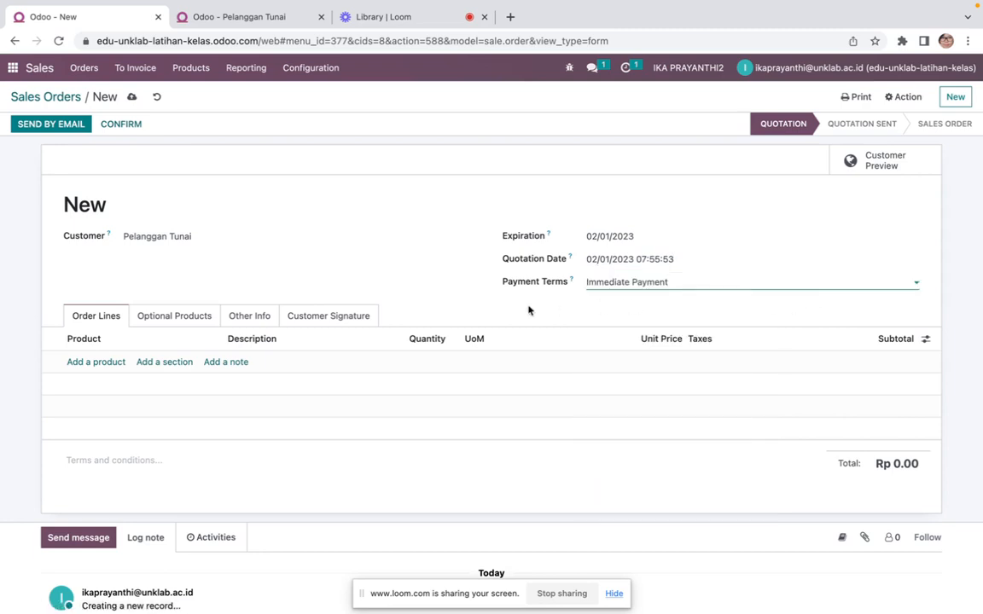
click(111, 362)
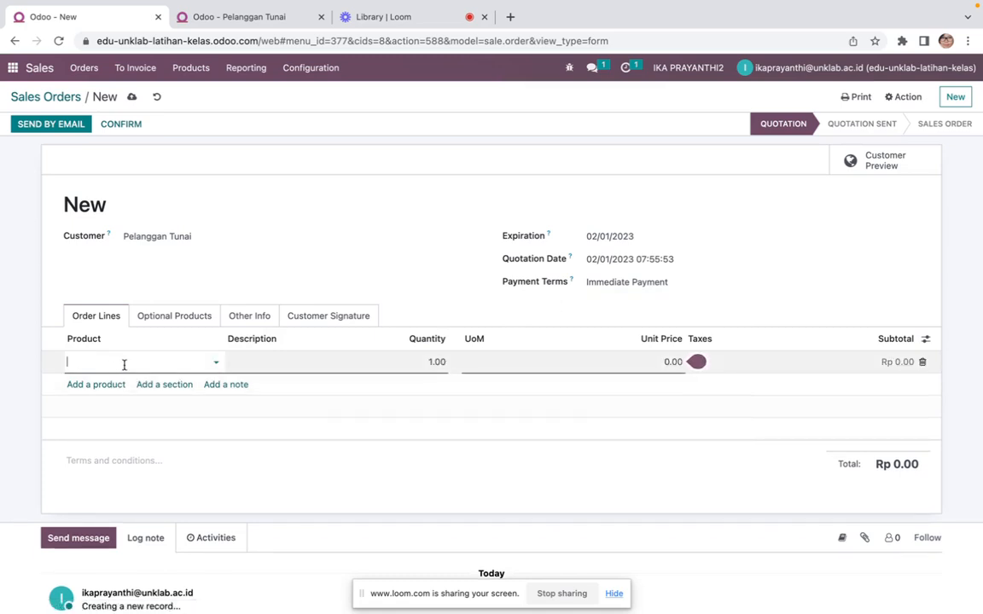
text(roti)
click(116, 380)
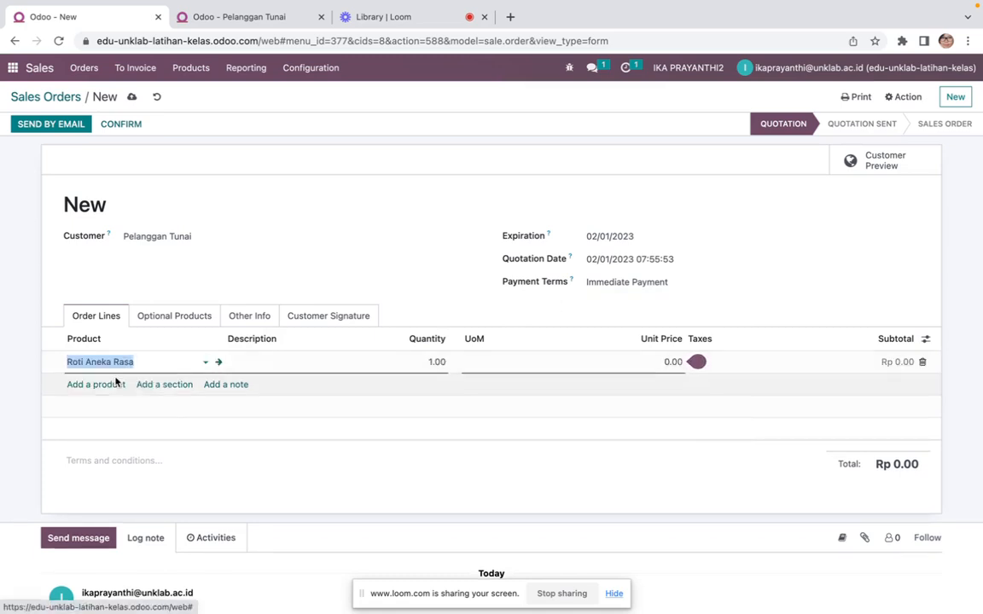
Set the Roti Aneka Rasa line's quantity to 1,875
click(429, 367)
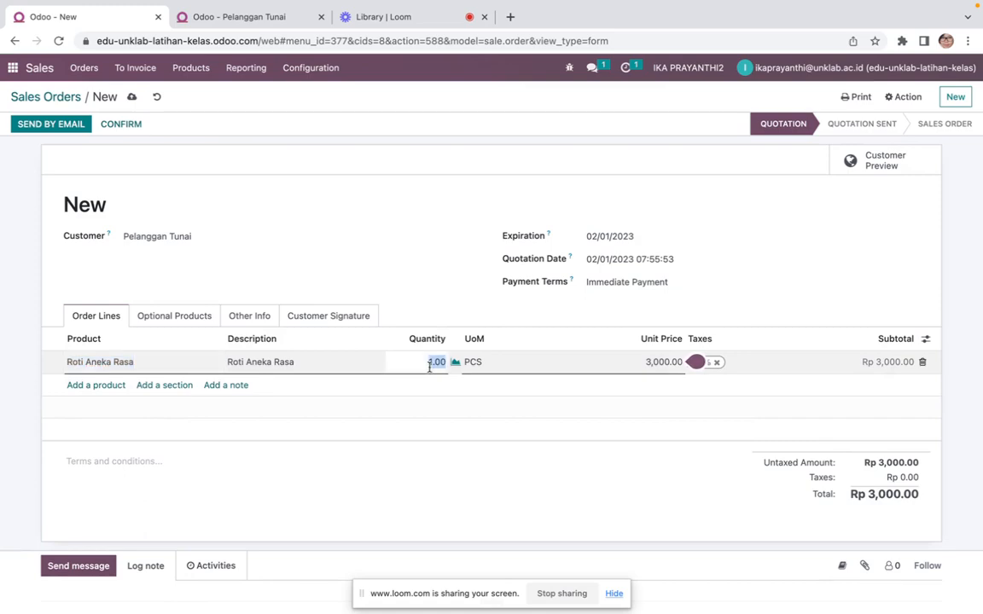
key(ctrl+Left)
key(ctrl+Right)
text(1,87)
text(5)
click(596, 399)
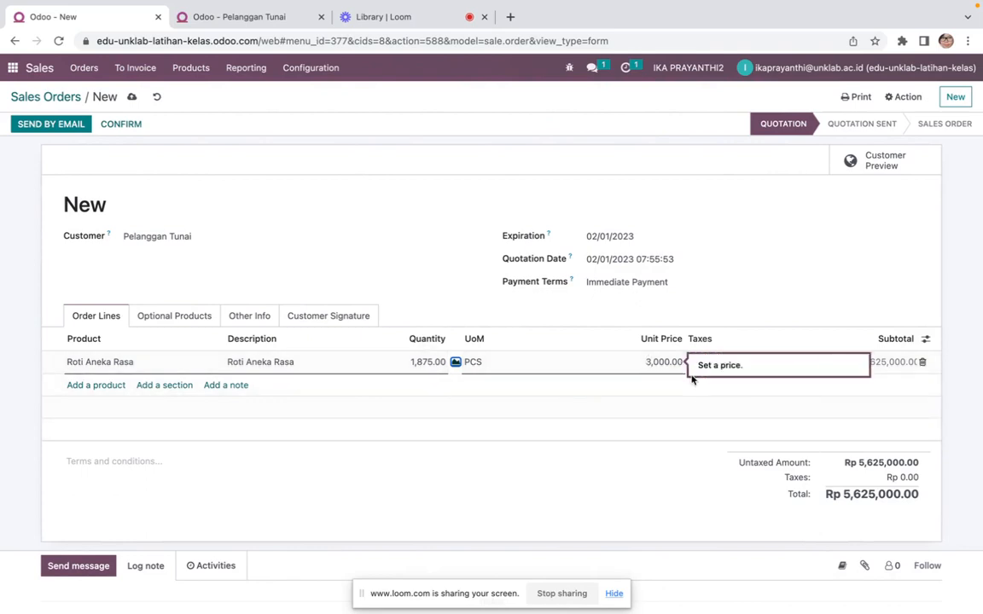
click(696, 362)
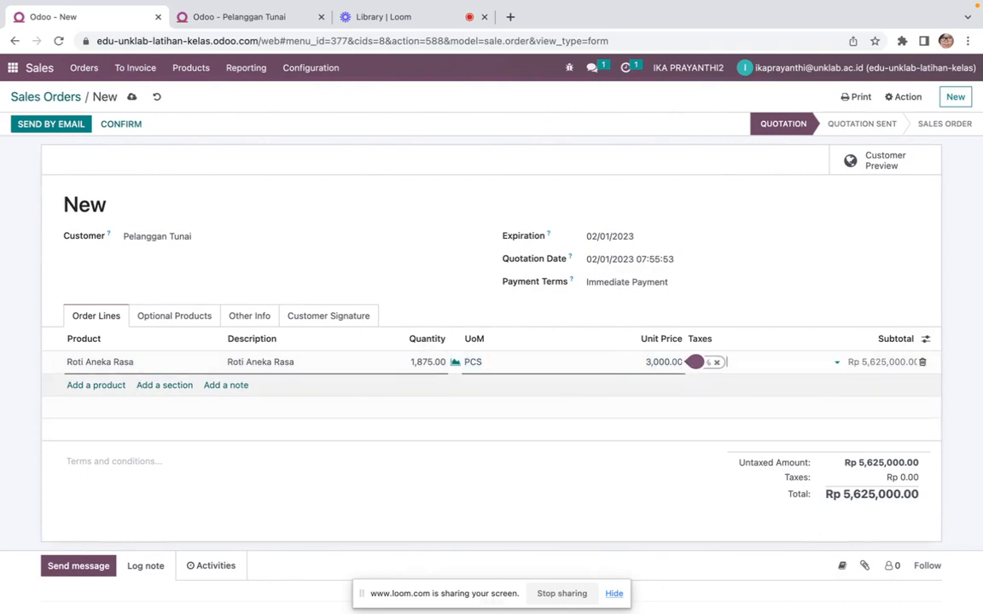
click(95, 386)
key(Escape)
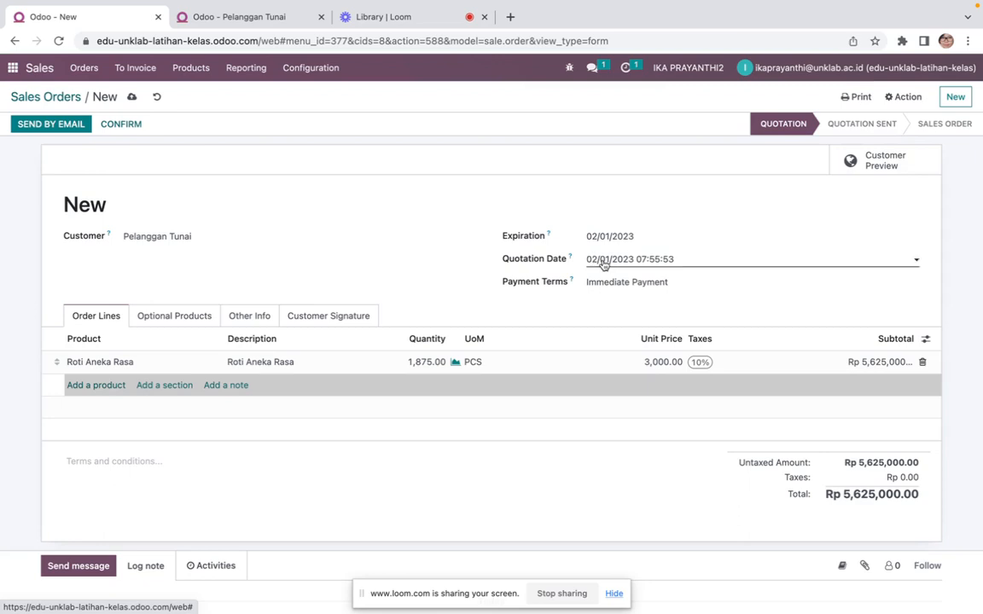
Review the Optional Products, Other Info and Customer Signature tabs of the quotation
click(197, 325)
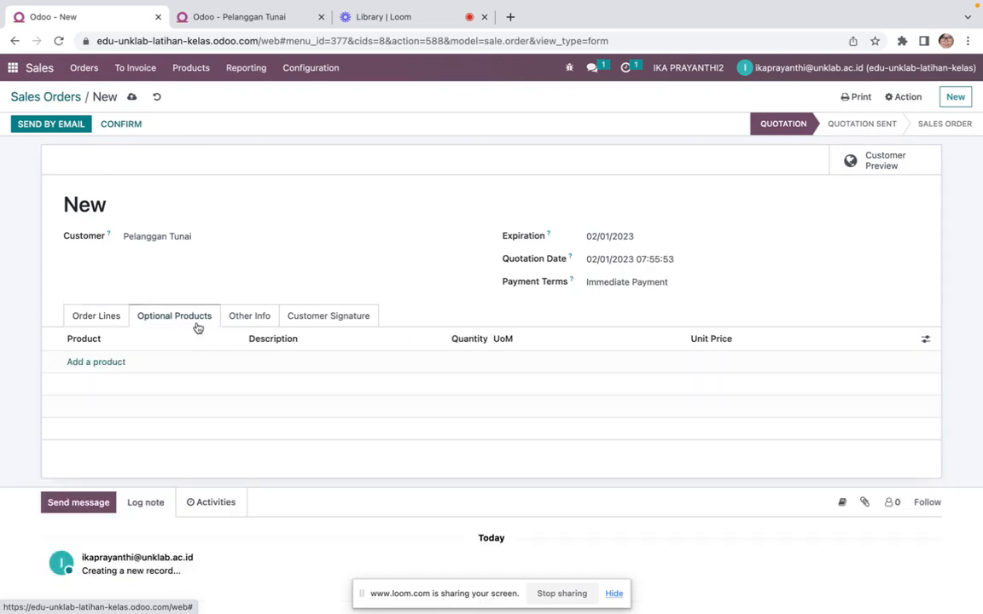
click(243, 325)
click(322, 319)
click(109, 318)
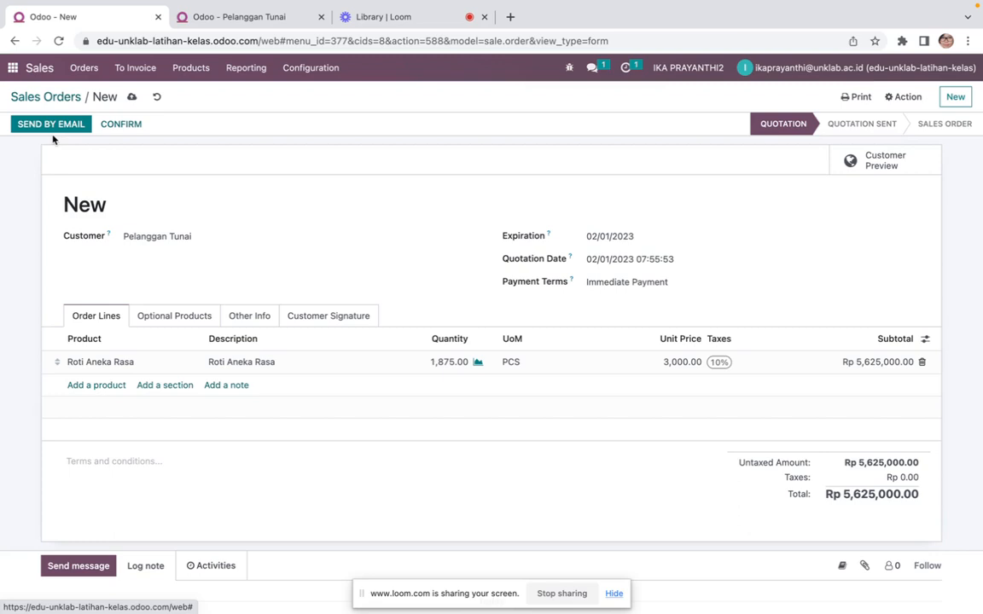
Confirm the quotation as a sales order and open its delivery
click(122, 125)
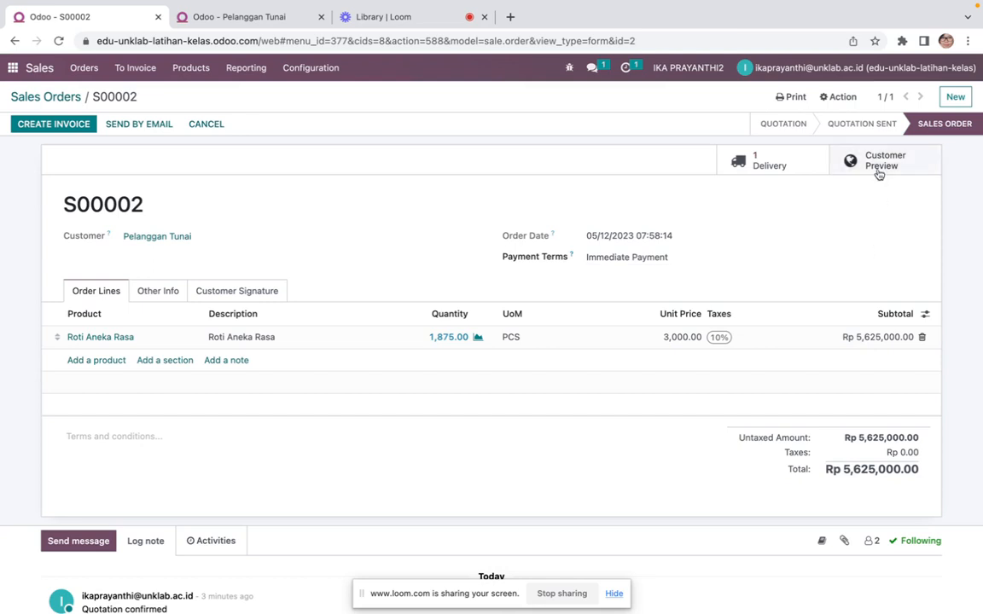
click(770, 165)
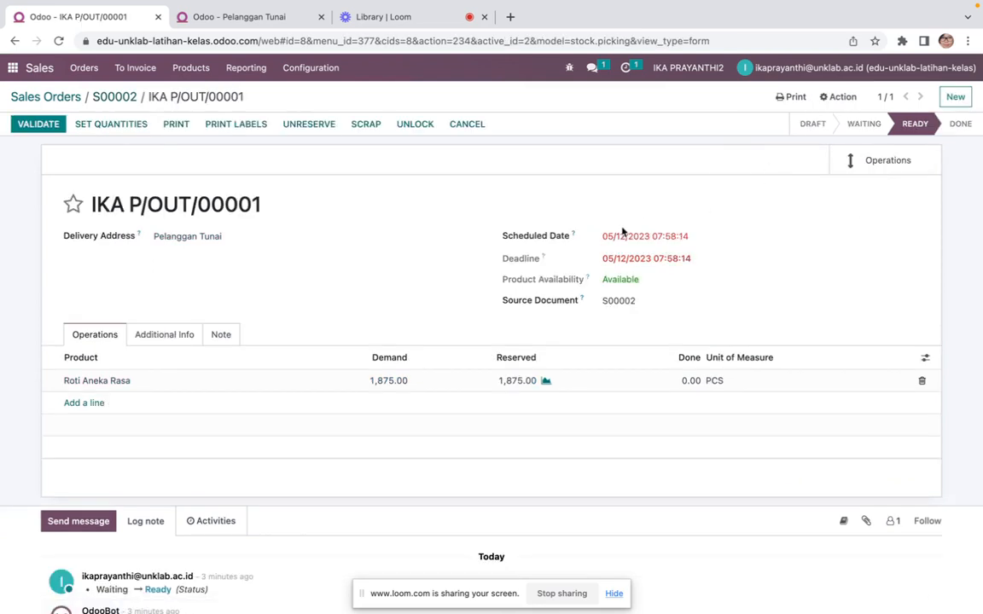
Set the delivery's scheduled date to 02/01/2023
click(611, 236)
click(614, 262)
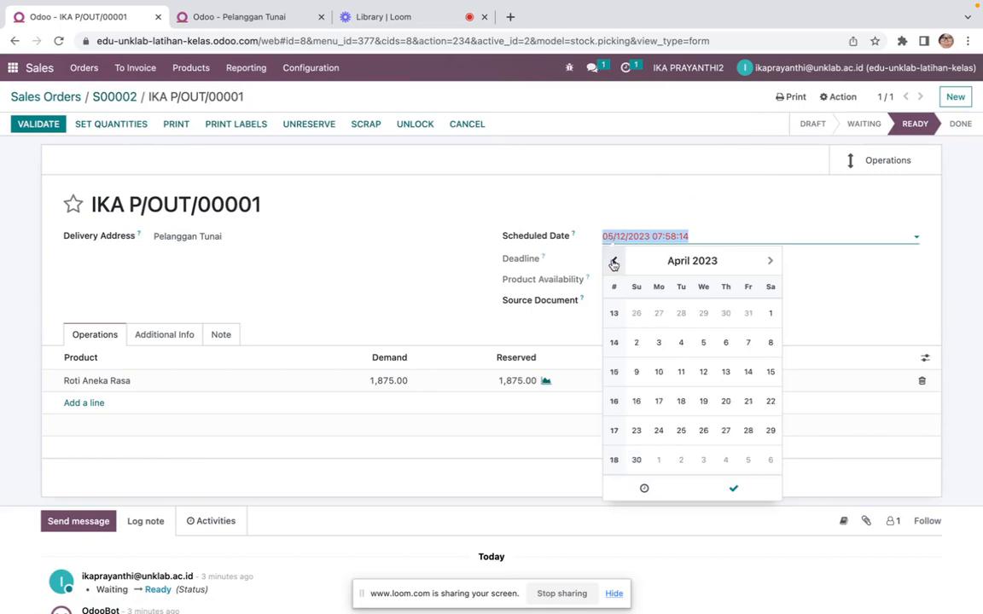
click(613, 261)
click(613, 262)
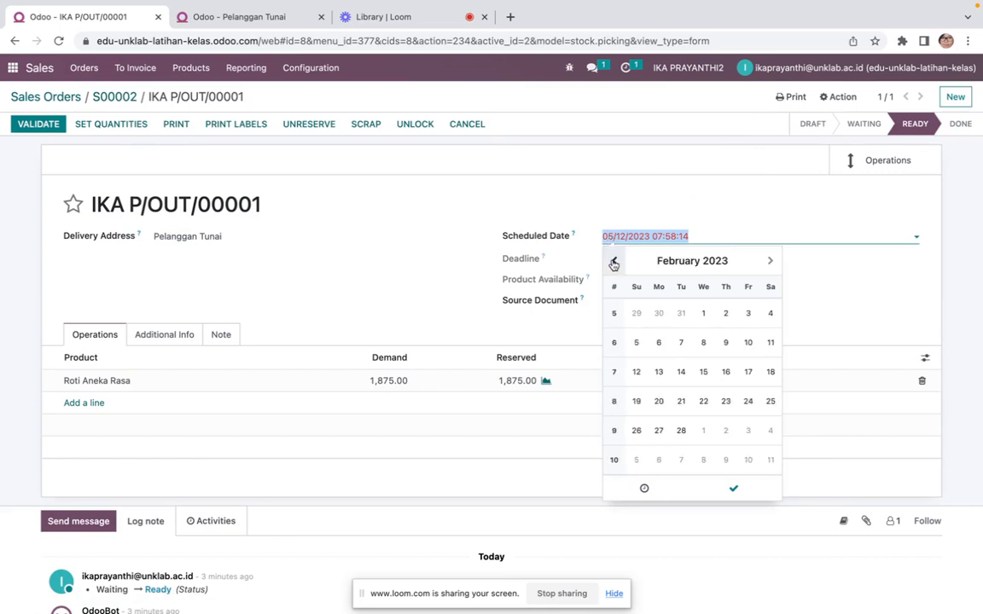
click(713, 314)
click(738, 224)
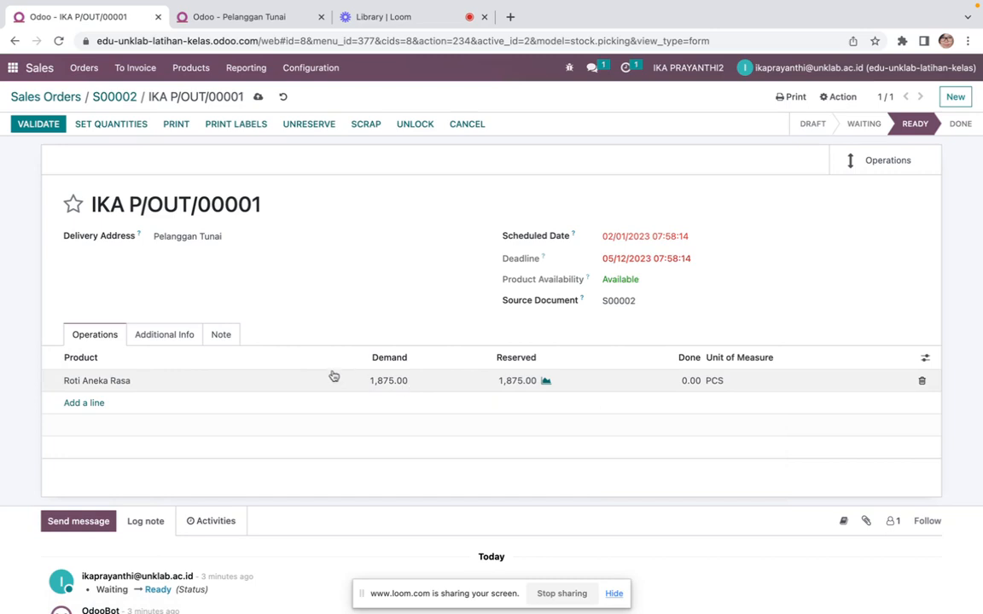
Set the done quantity of Roti Aneka Rasa in the delivery to 1,875
click(170, 336)
click(97, 335)
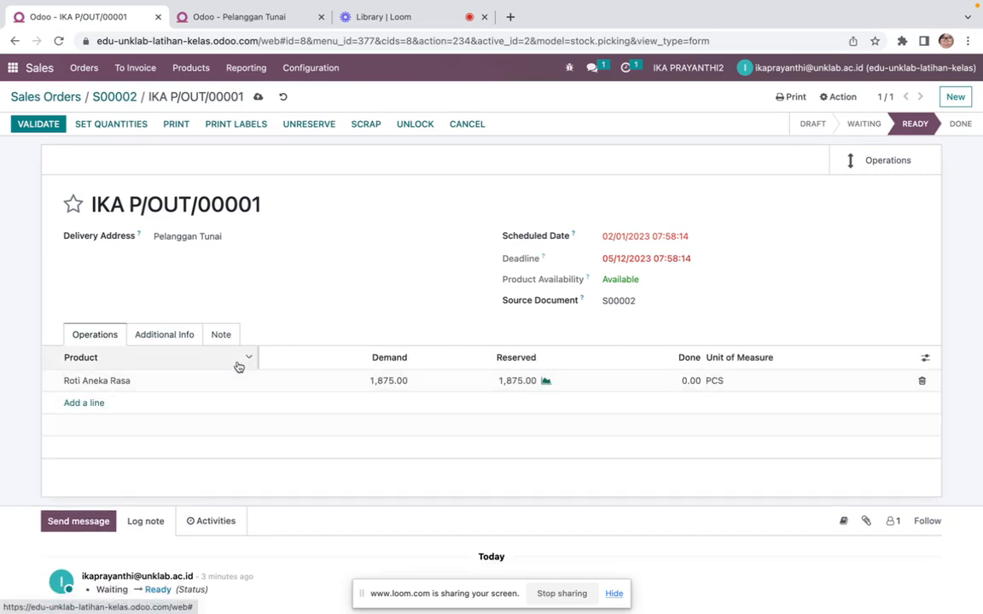
click(692, 381)
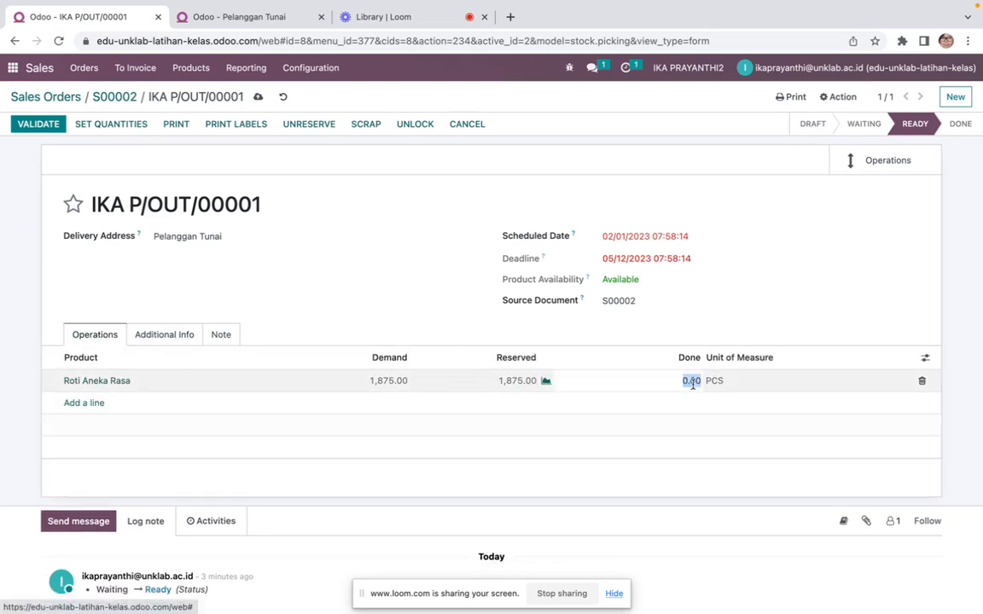
text(1,)
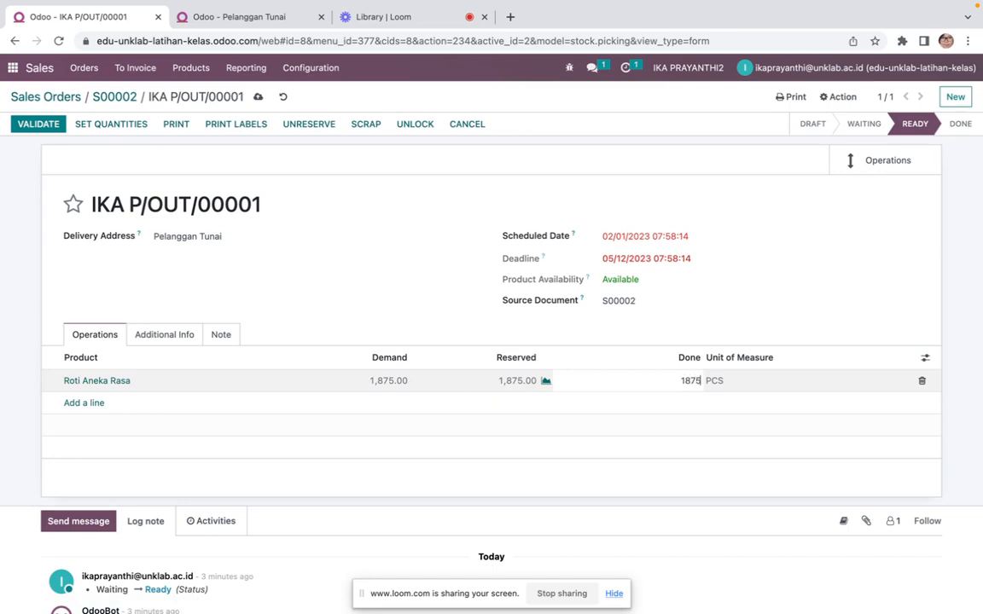
text(875)
key(Tab)
key(Tab)
key(Tab)
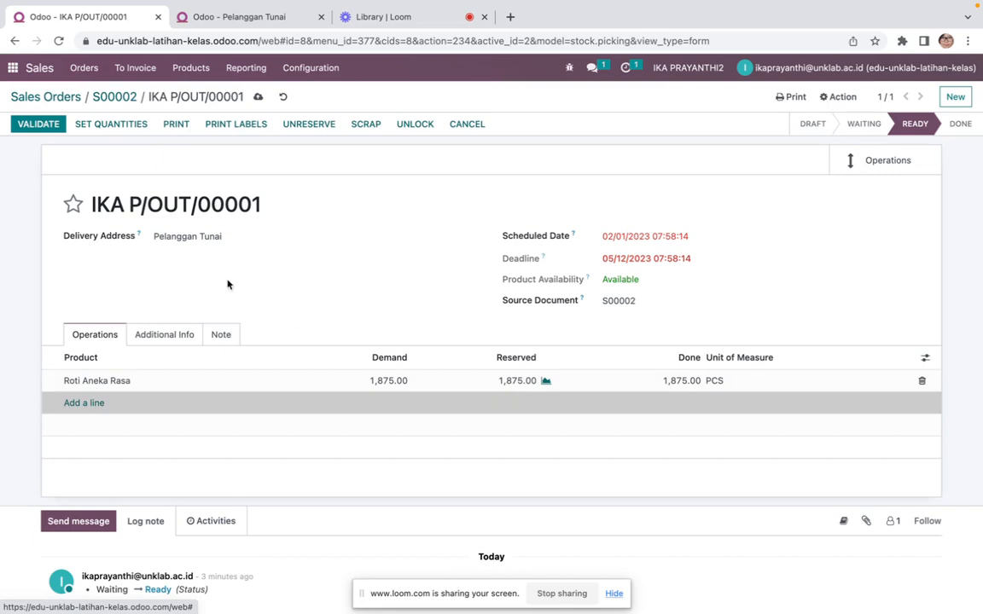
mouse_move(516, 362)
Validate the delivery and return to sales order S00002
click(47, 128)
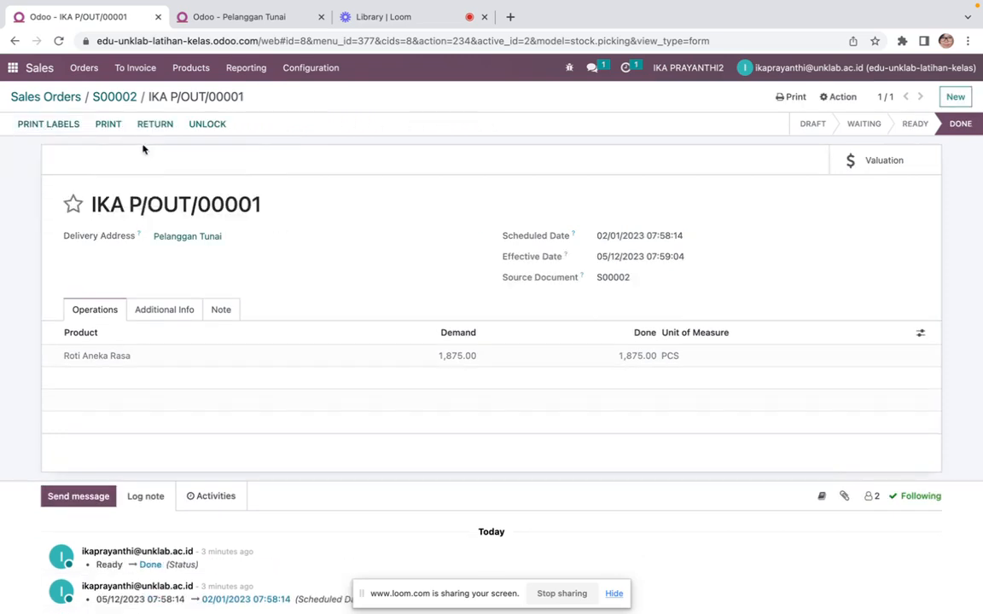
click(124, 101)
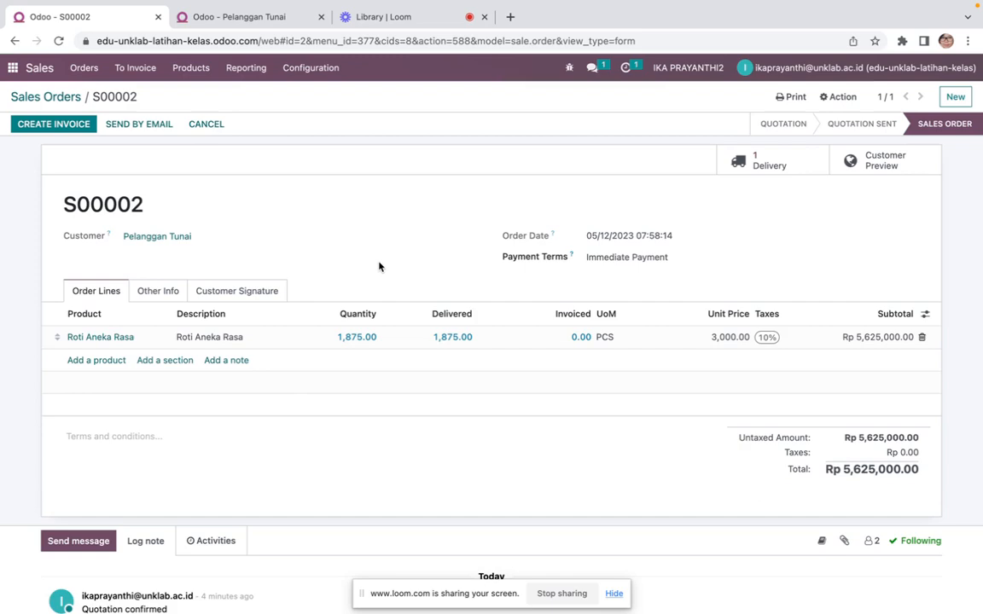
Check the 1 Feb 2023 sale details in the transaction document
key(ctrl+Left)
right_click(466, 261)
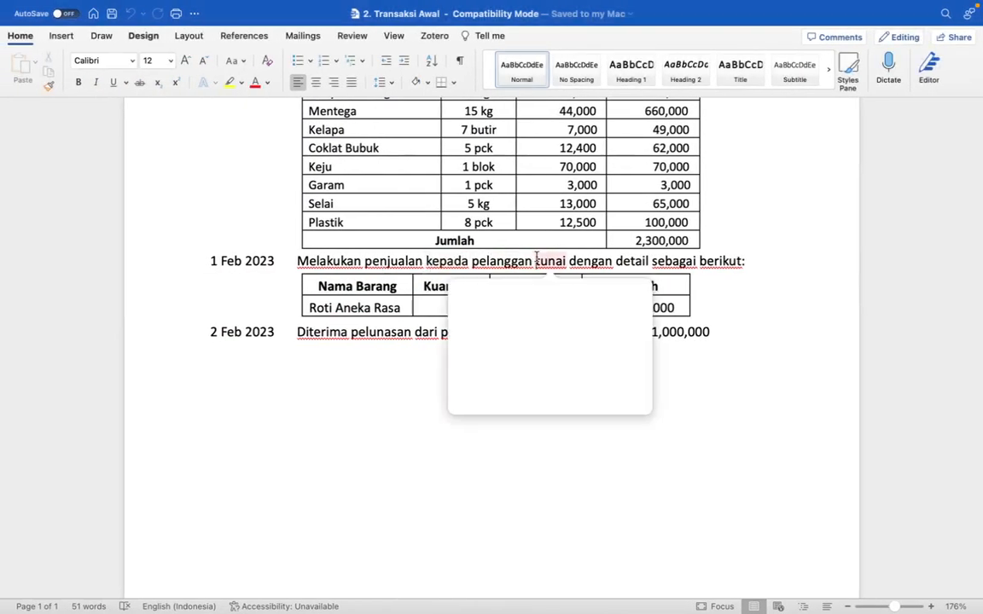
key(ctrl+Right)
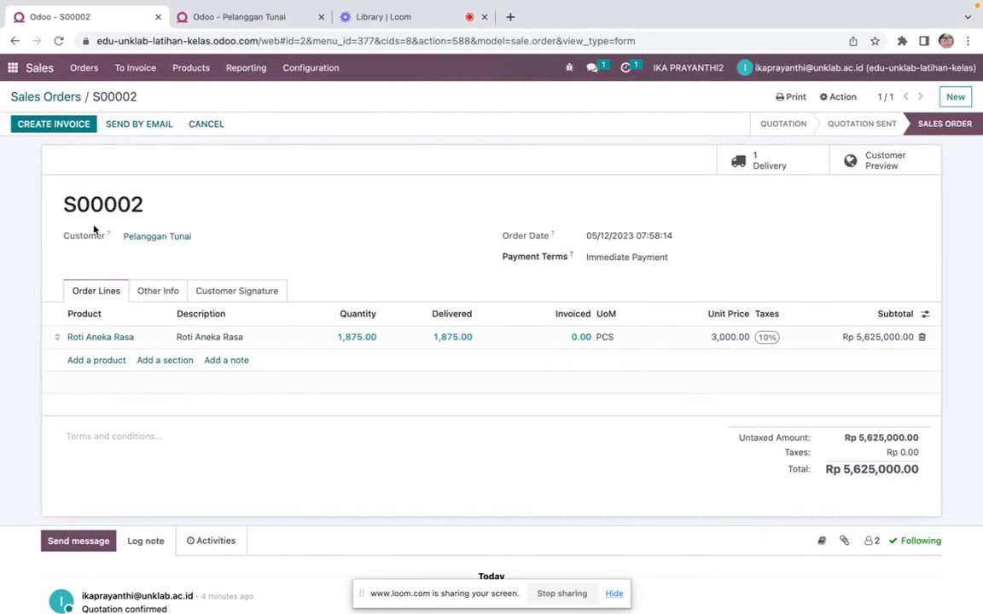
Try to create and view a regular invoice for the sales order
click(79, 127)
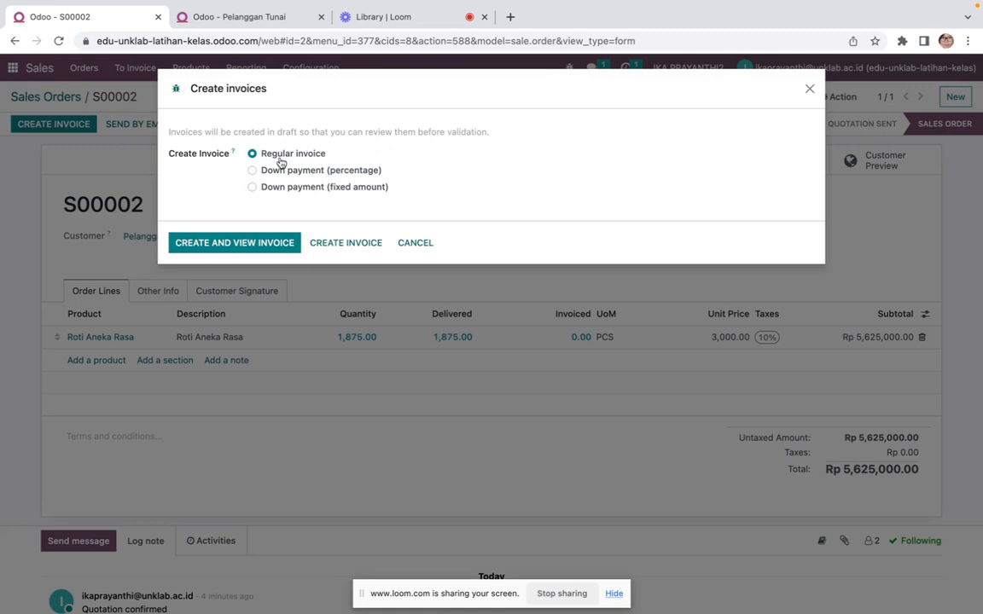
click(226, 245)
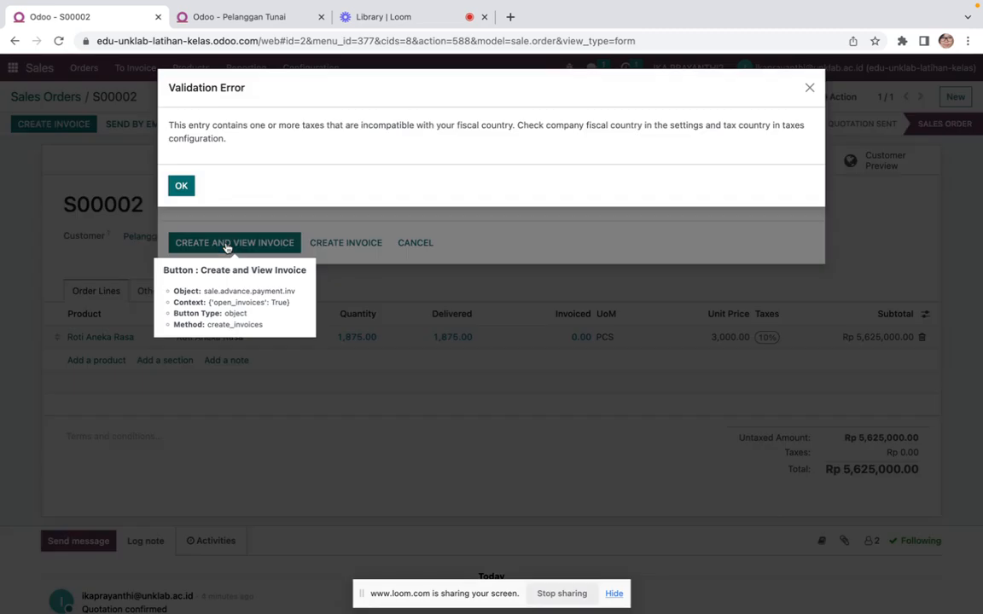
click(182, 186)
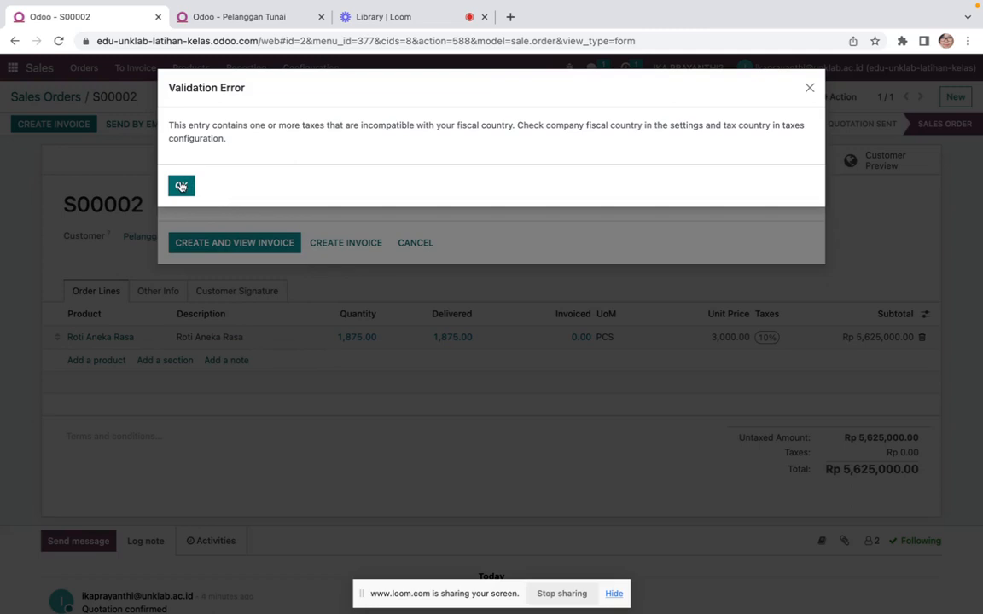
click(181, 186)
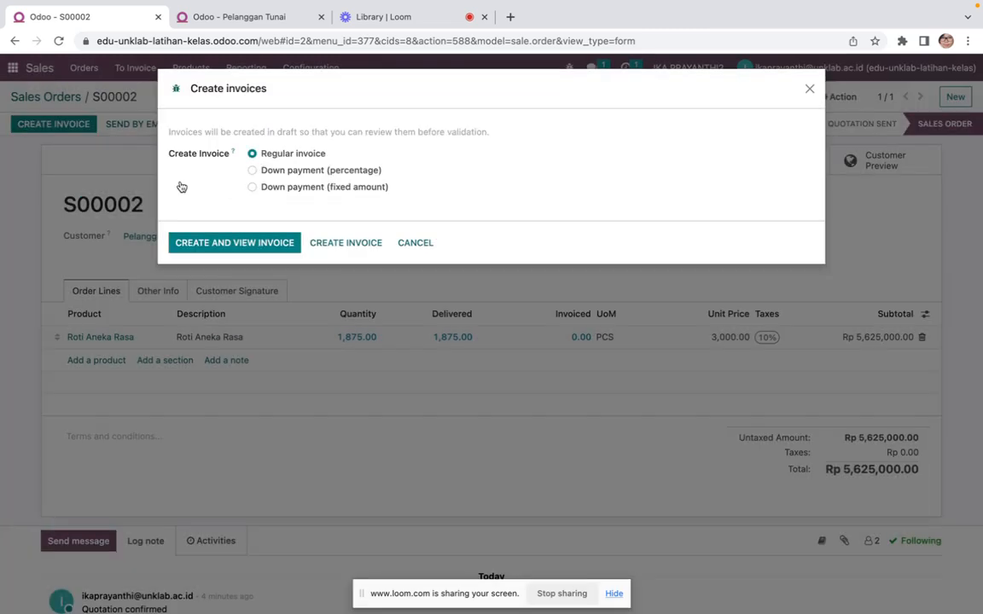
click(420, 243)
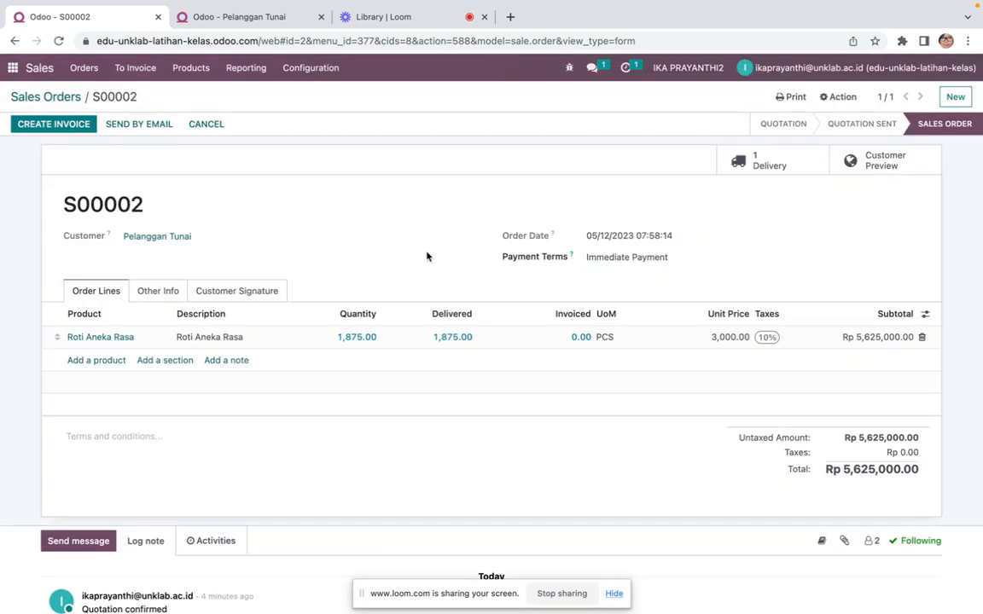
Remove the 10% tax from the Roti Aneka Rasa order line
click(770, 341)
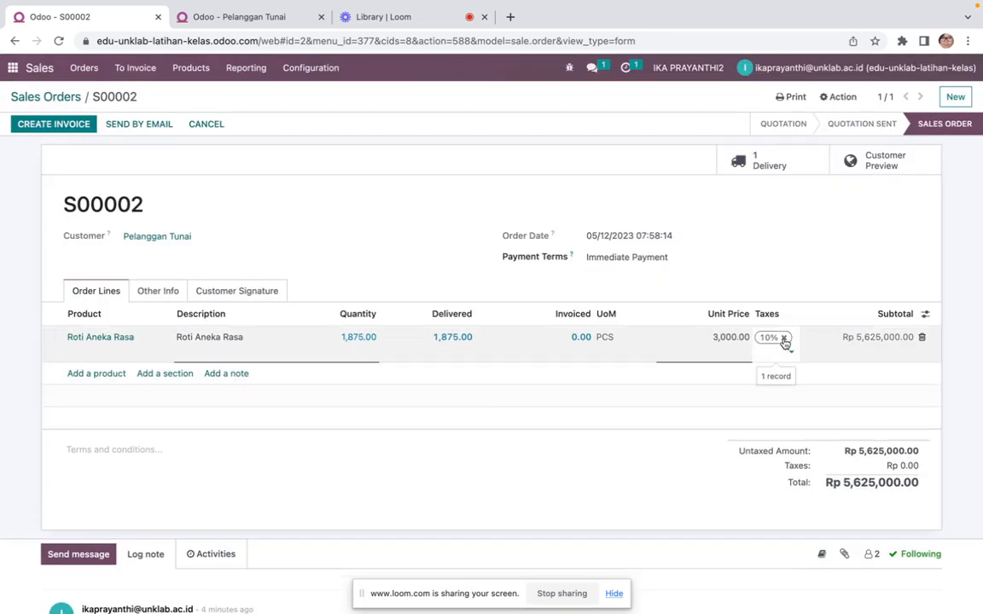
click(783, 337)
click(742, 375)
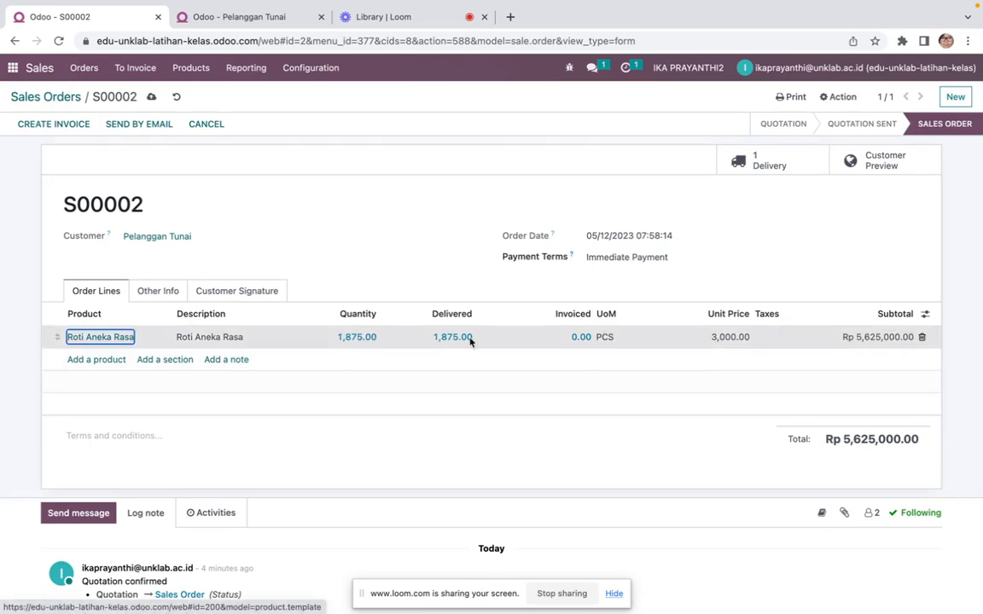
Create and view a regular invoice for sales order S00002
click(70, 126)
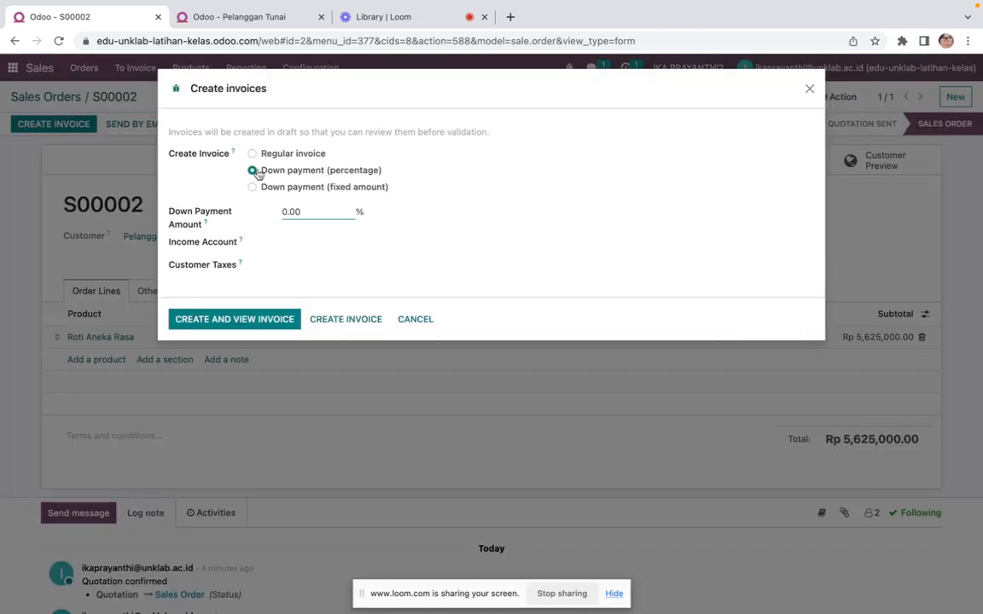
click(250, 154)
click(240, 243)
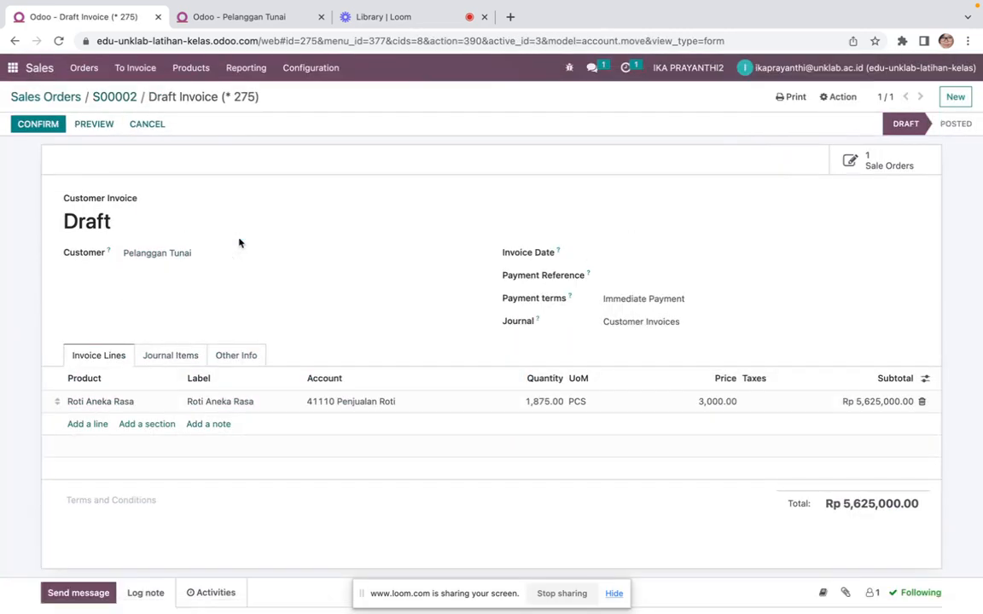
Set the invoice date to 02/01/2023
click(627, 254)
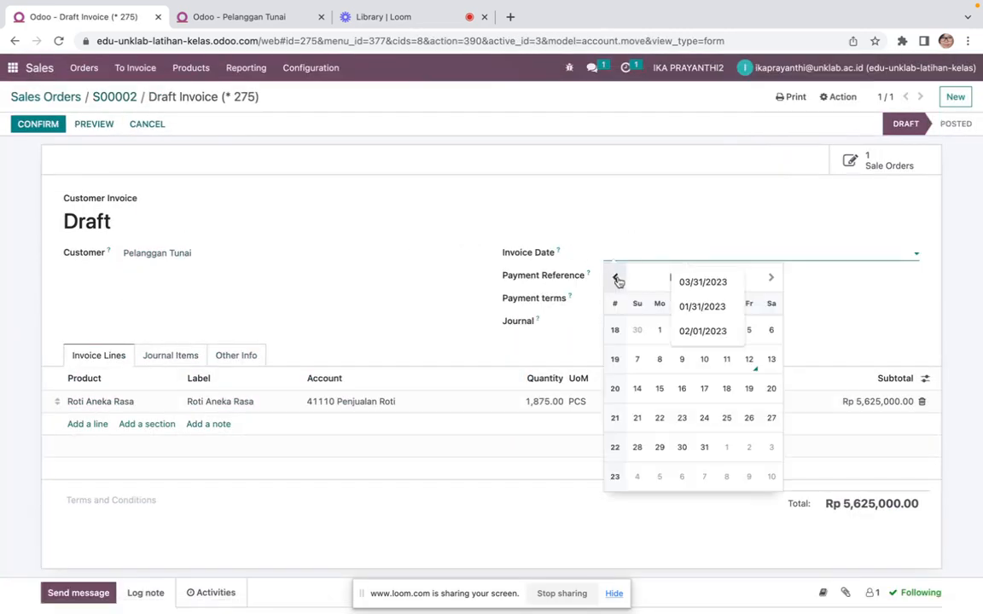
click(616, 279)
click(616, 278)
click(616, 279)
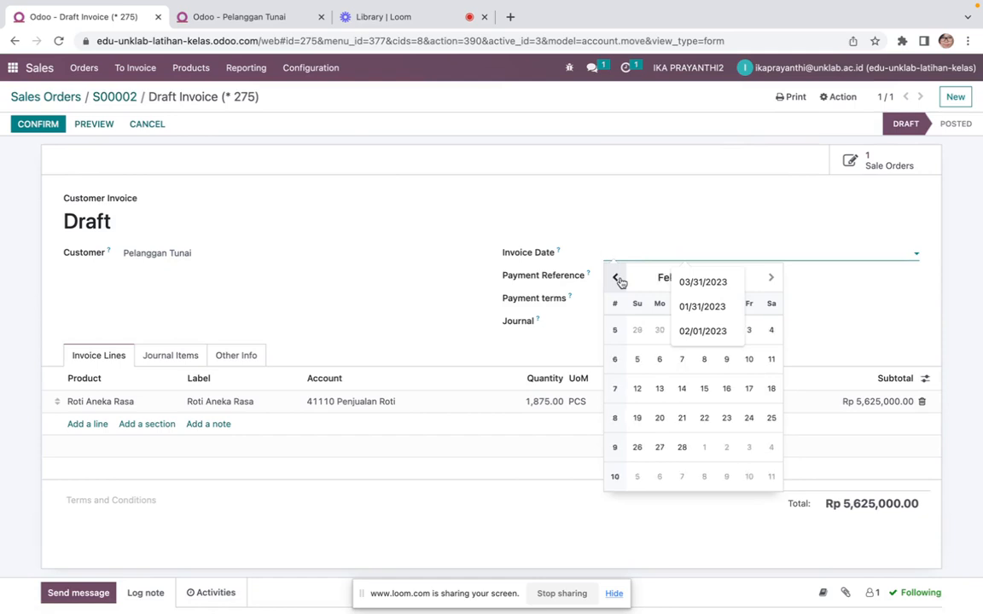
click(702, 332)
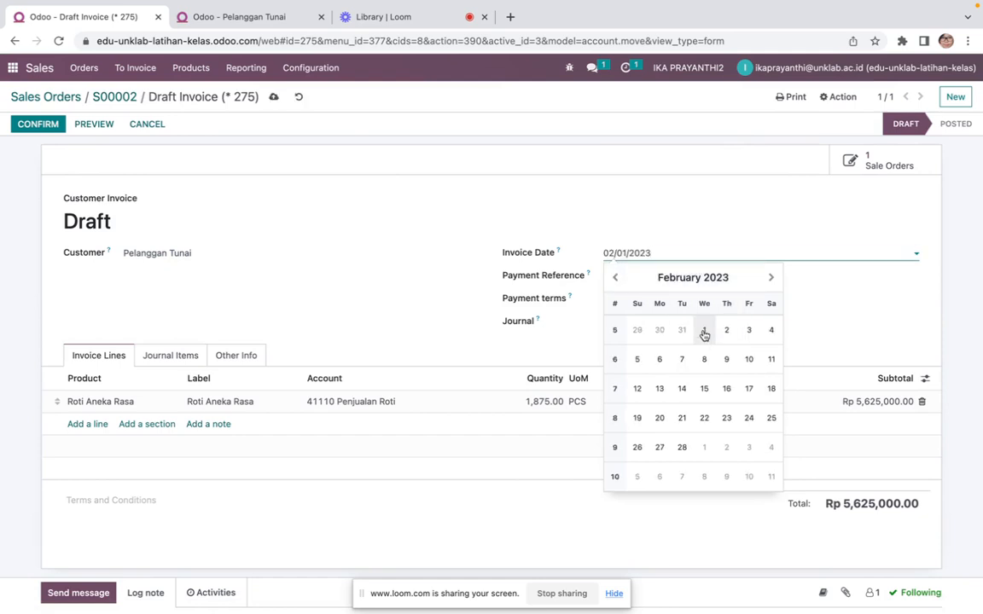
Review the invoice's journal items and confirm the customer invoice, opening and closing the payment registration dialog
click(704, 331)
click(629, 276)
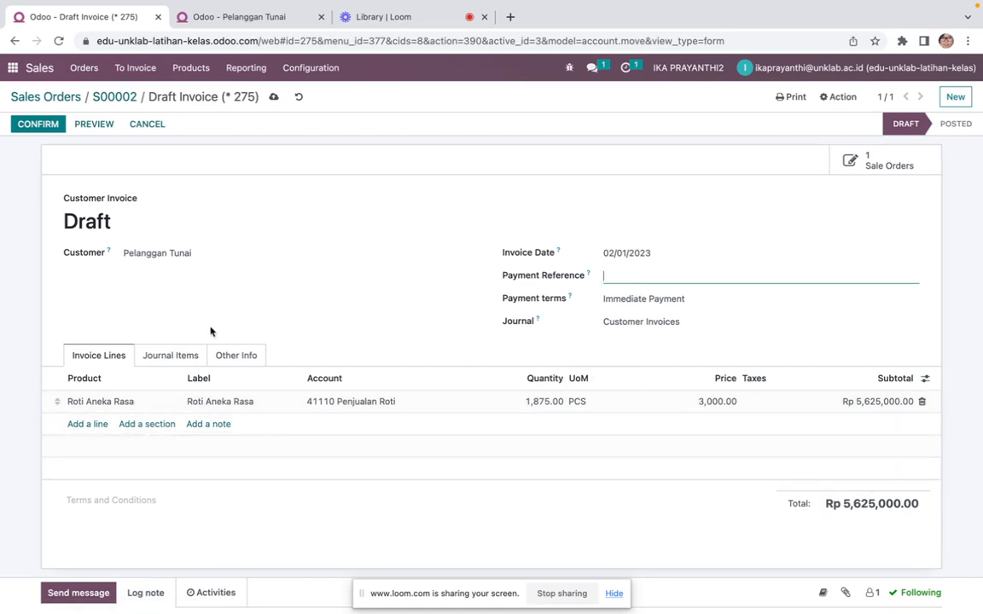
click(171, 356)
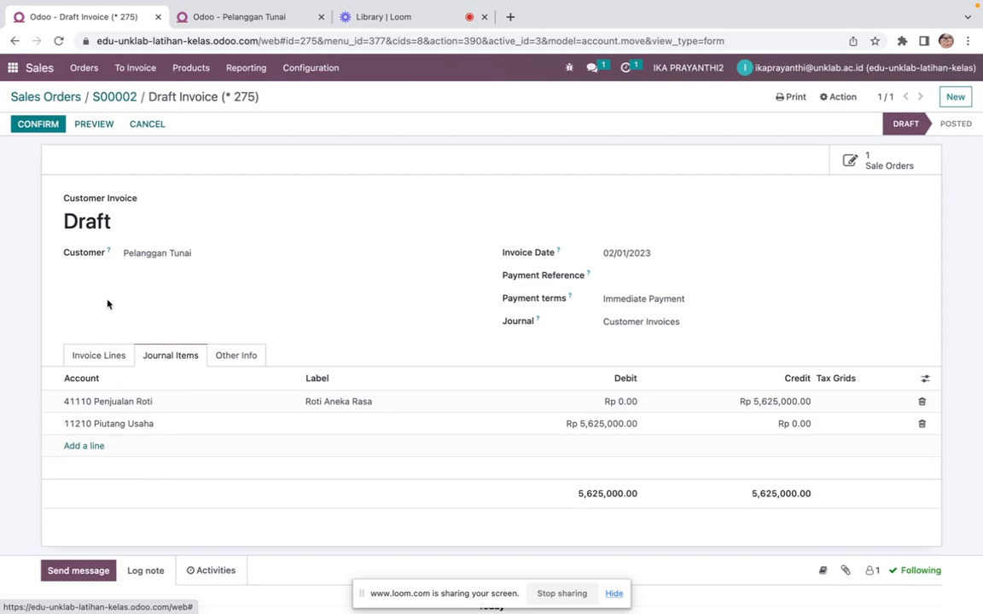
click(42, 125)
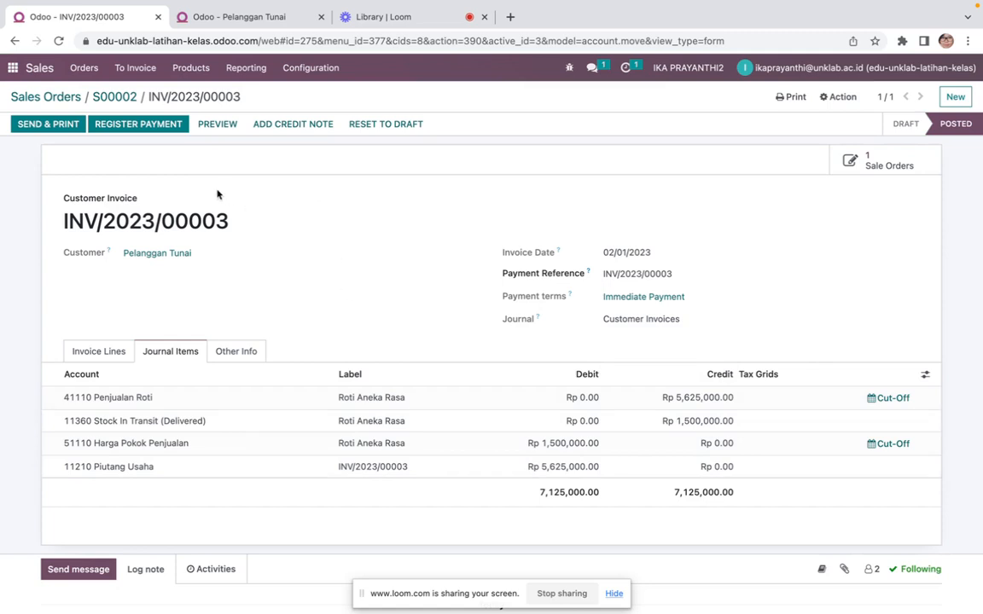
click(138, 124)
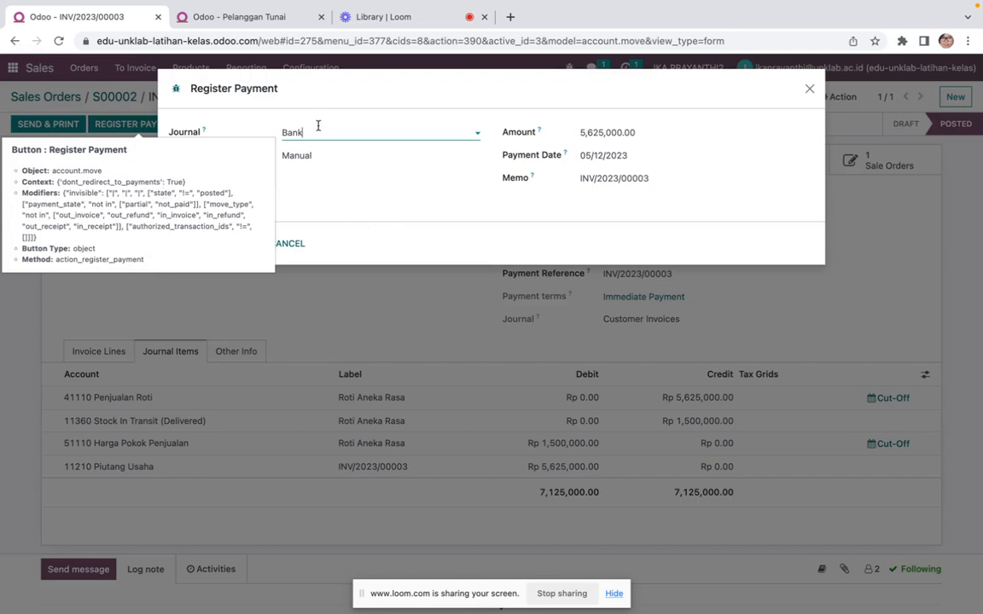
click(810, 89)
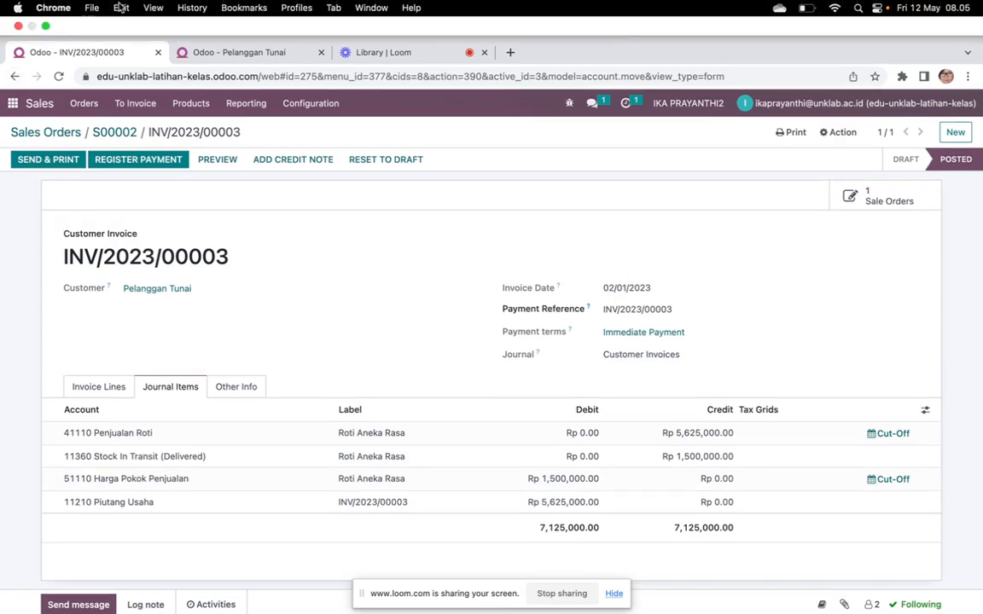
Open the Accounting dashboard in the second browser tab
click(183, 52)
click(14, 106)
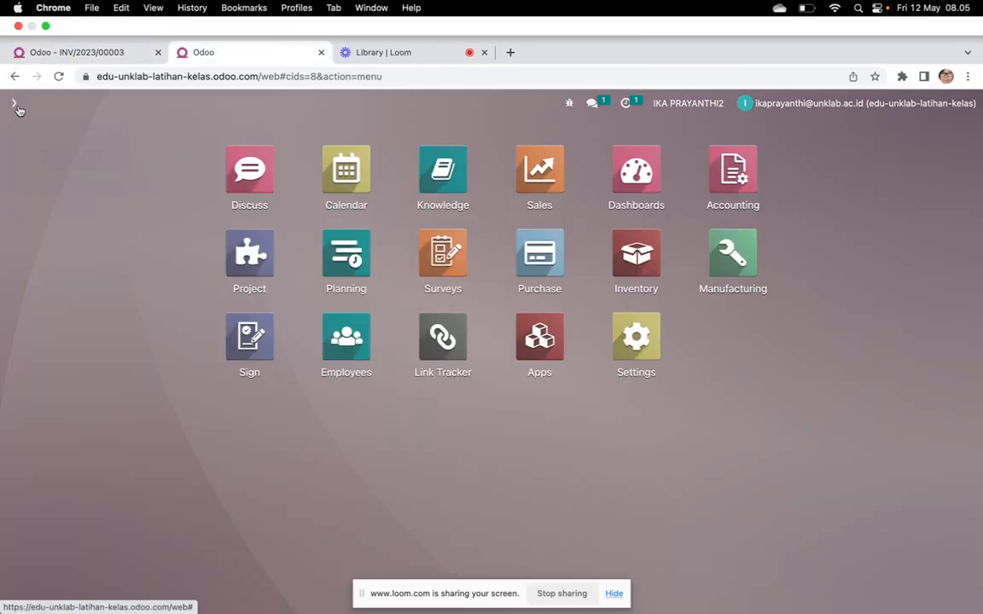
click(747, 143)
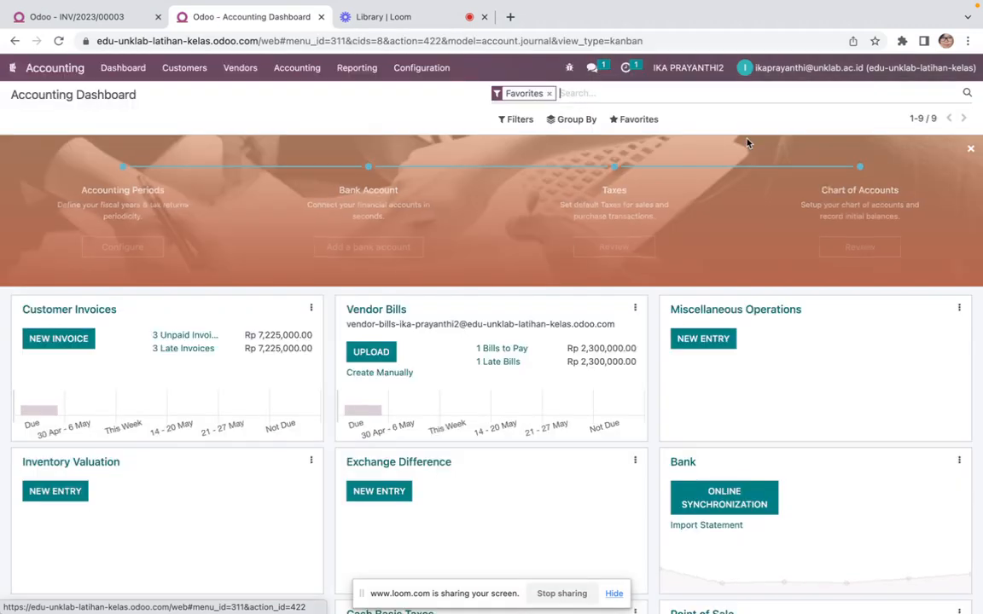
click(86, 17)
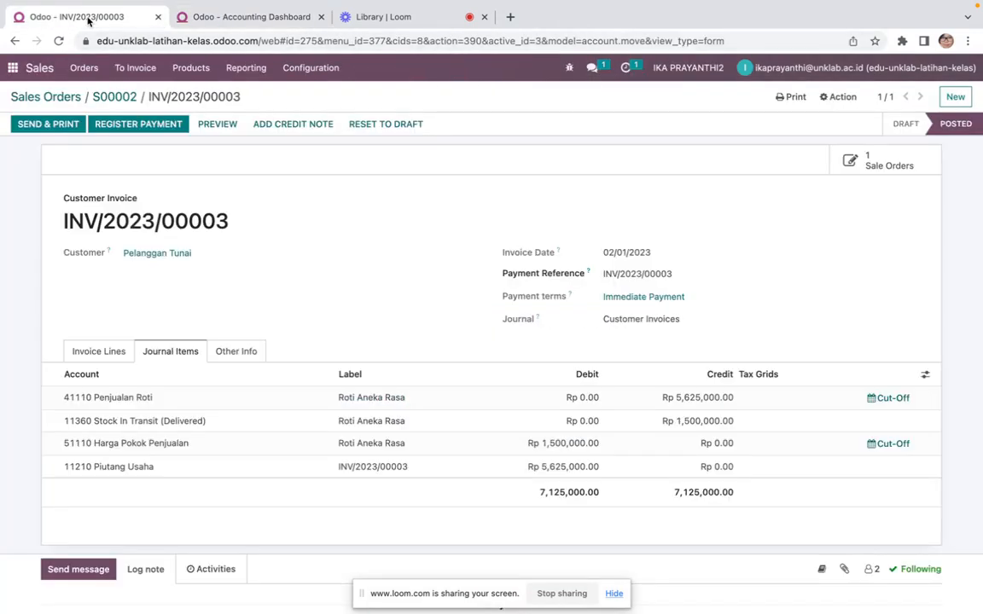
click(284, 17)
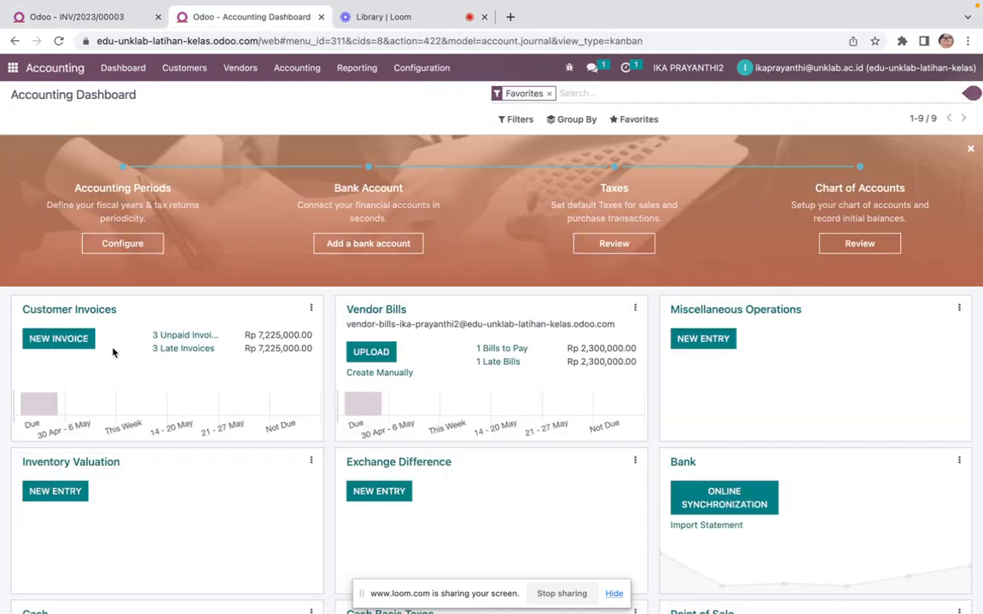
In the Cash journal, add a new transaction dated 02/01/2023 with an amount of 5,625,000
scroll(114, 351, down, 2)
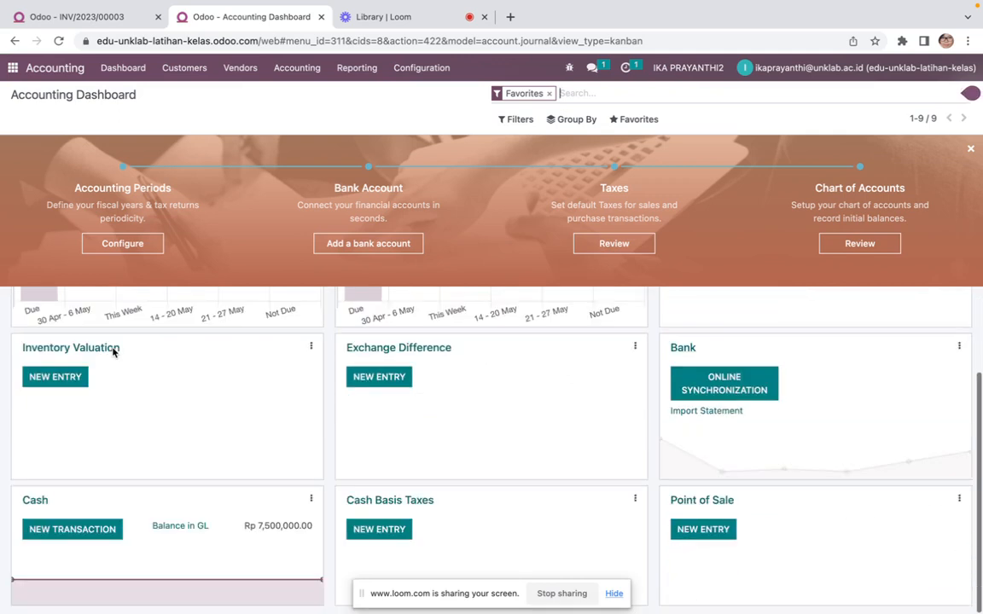
click(40, 503)
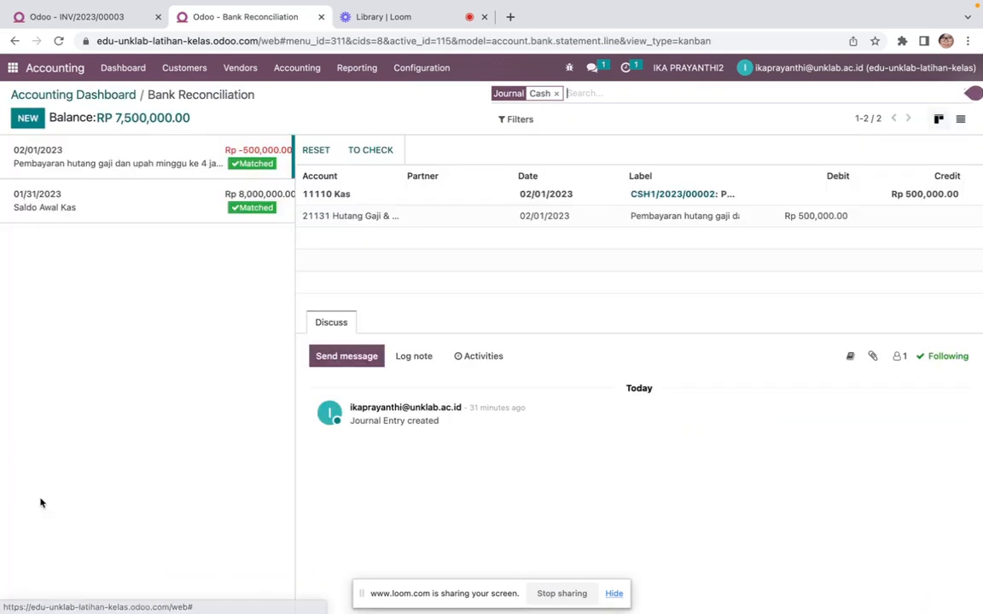
click(28, 118)
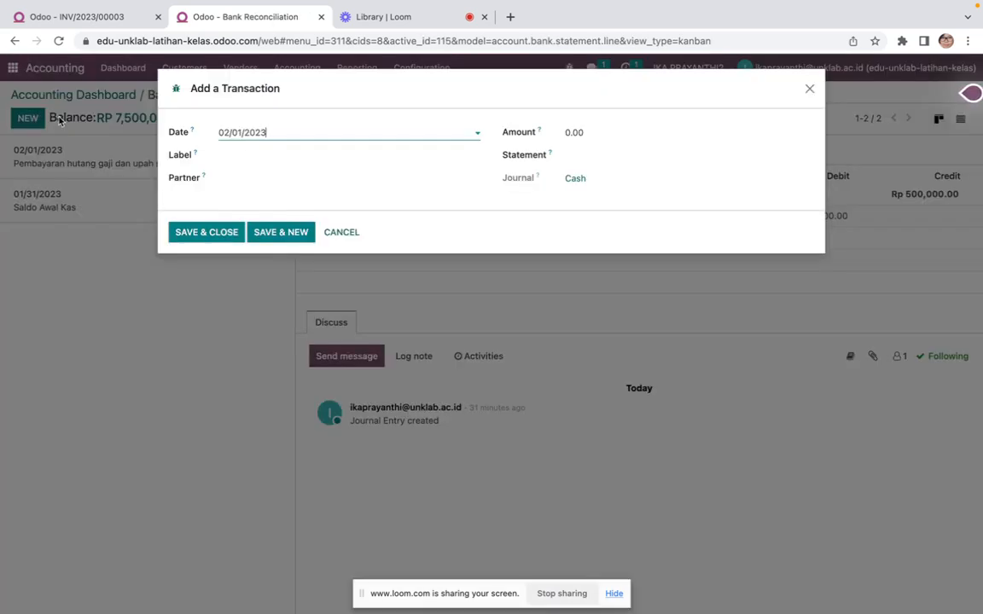
click(278, 136)
click(318, 211)
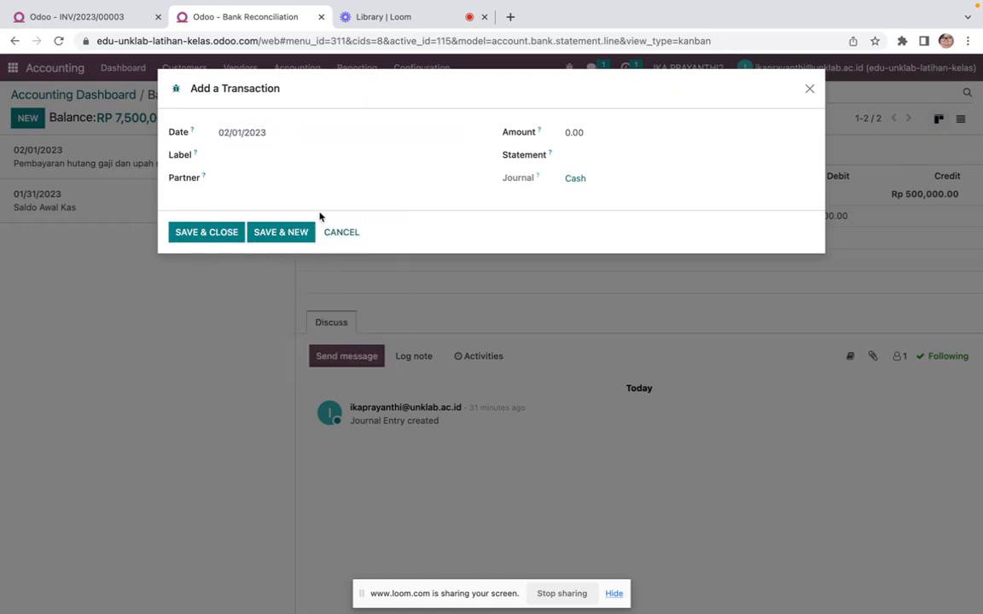
click(566, 132)
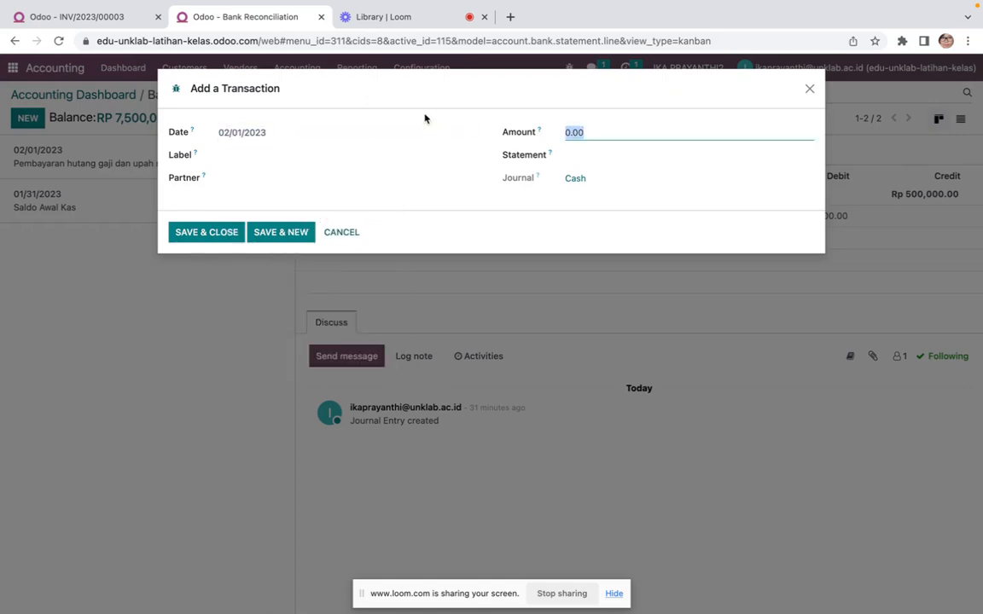
text(5625000)
click(128, 19)
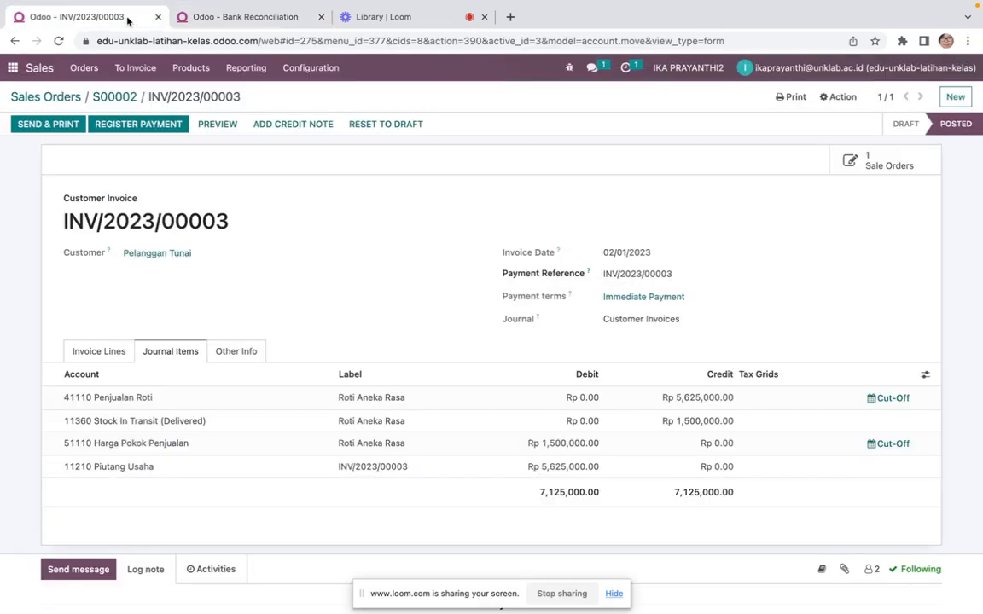
click(215, 16)
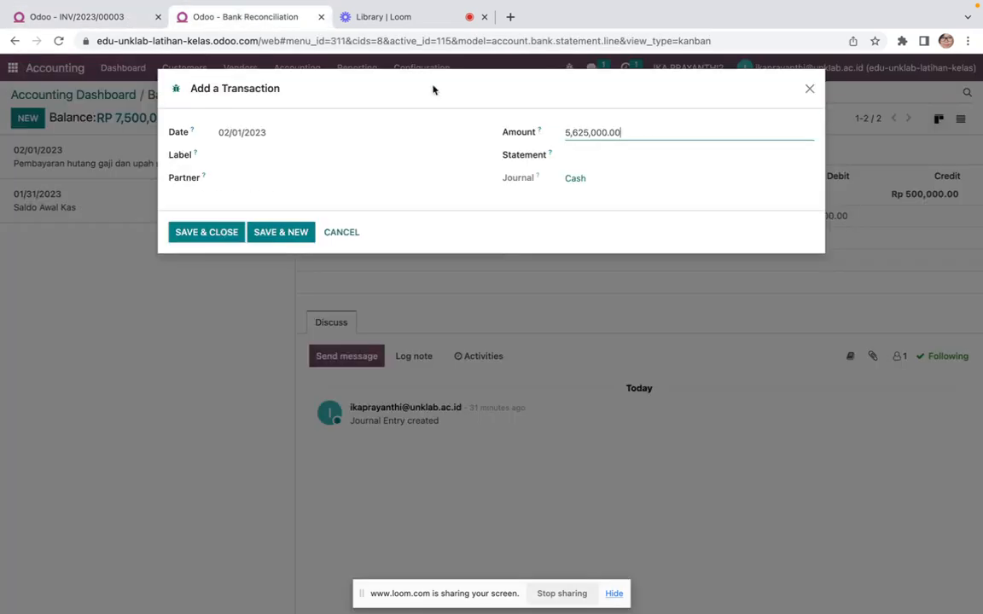
Label the transaction "Penerimaan penjualan roti" and save it
click(266, 155)
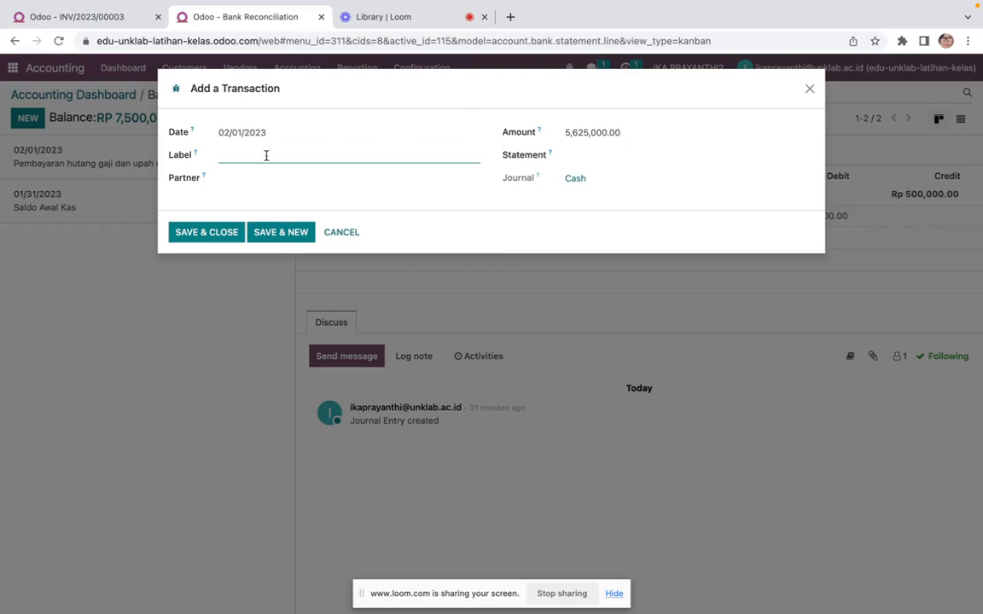
text(Penerimaan penjualan roti)
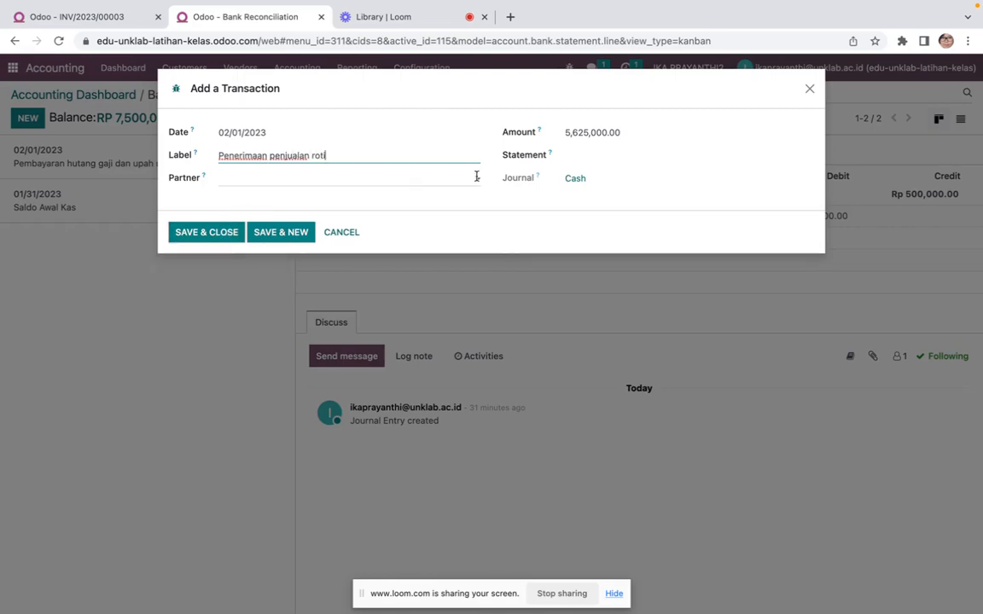
click(214, 232)
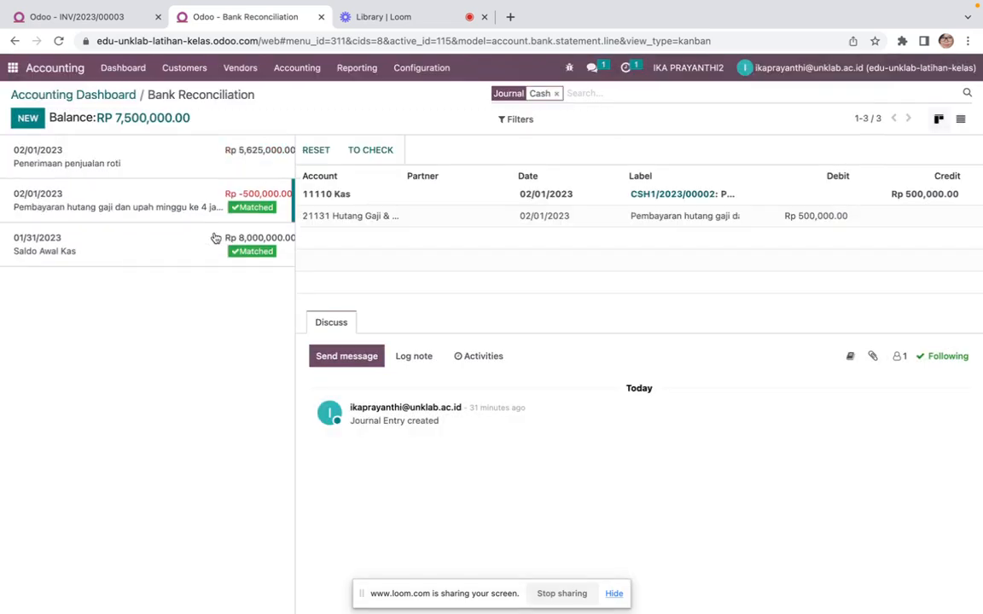
Match the sales receipt with the Pelanggan Tunai invoice INV/2023/00003 entry and validate the reconciliation
click(188, 160)
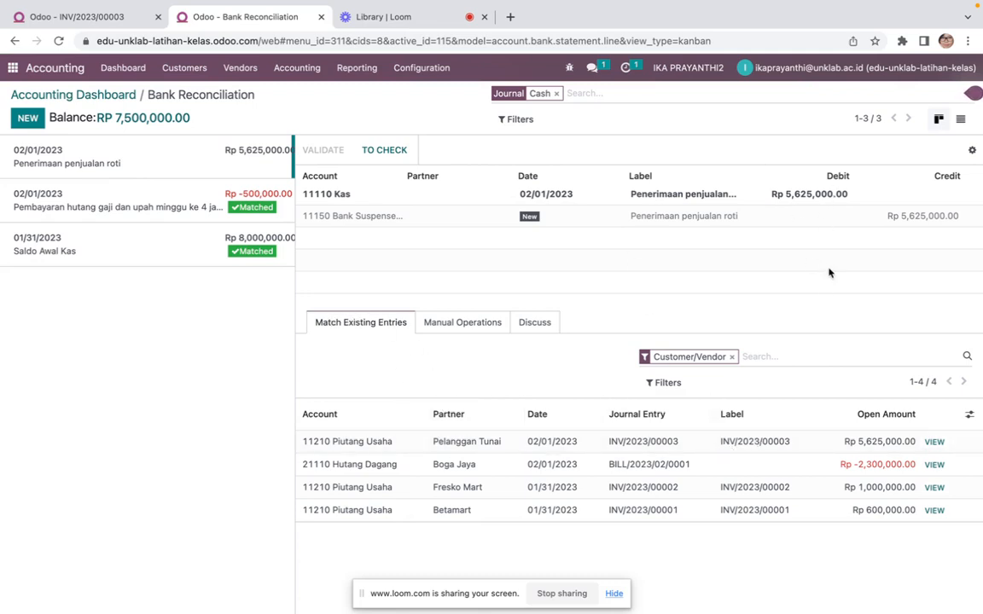
click(466, 451)
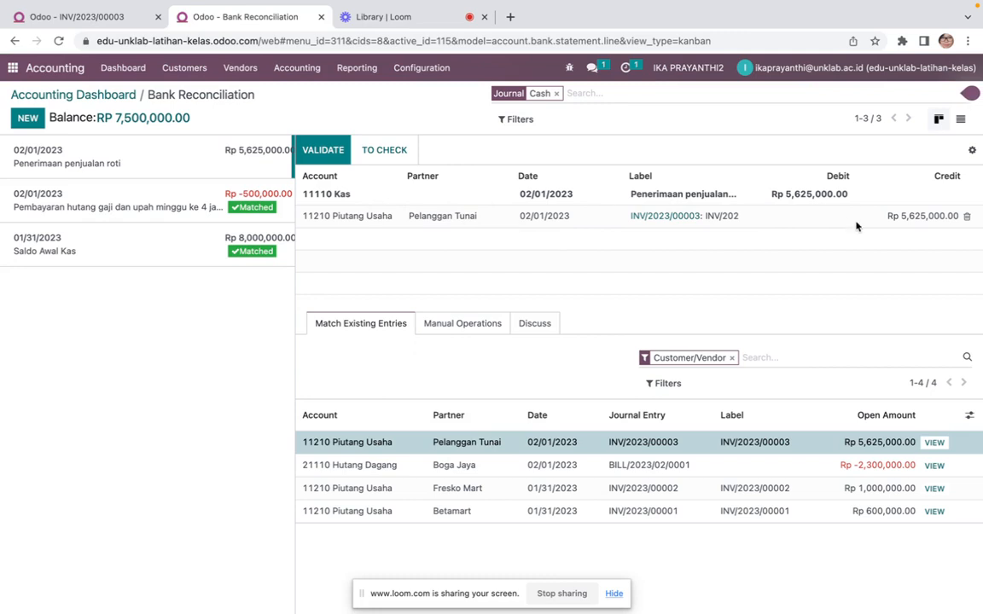
click(321, 152)
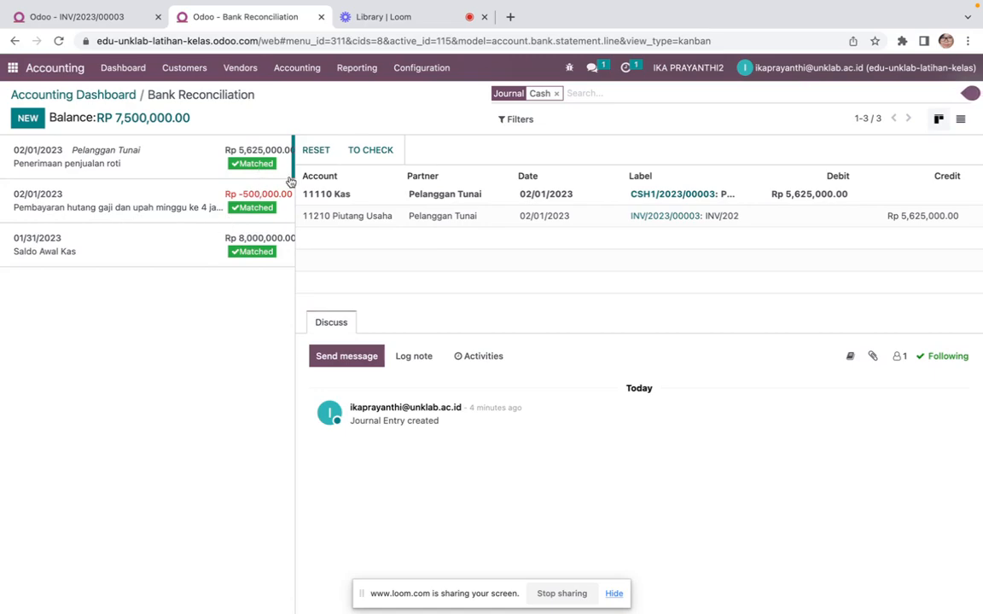
Read the 2 Feb 2023 transaction in the Word transaction list, then return to the browser
key(ctrl+Left)
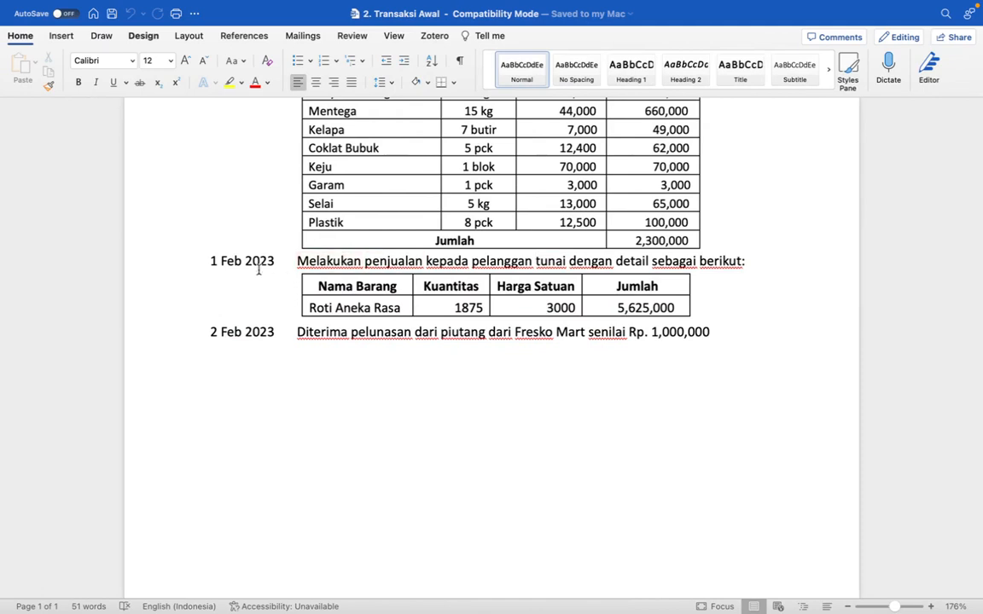
scroll(254, 268, down, 5)
scroll(253, 268, up, 5)
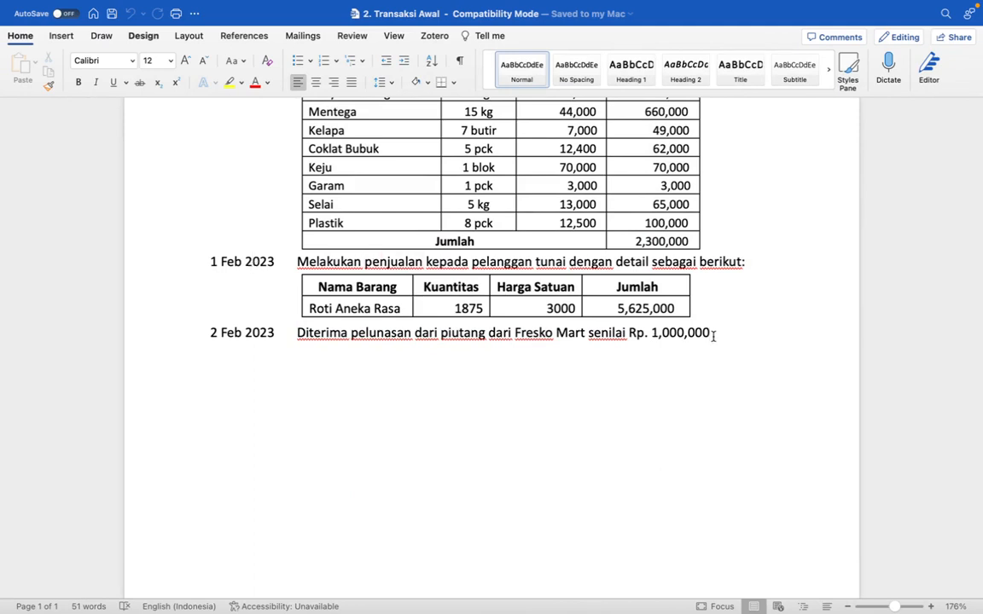
drag(719, 333, 581, 345)
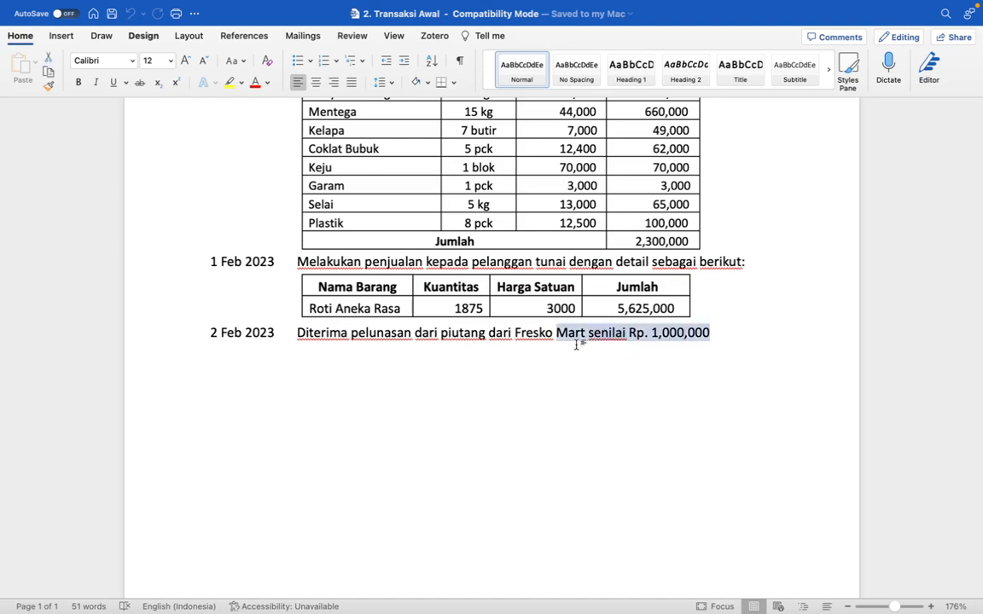
click(586, 369)
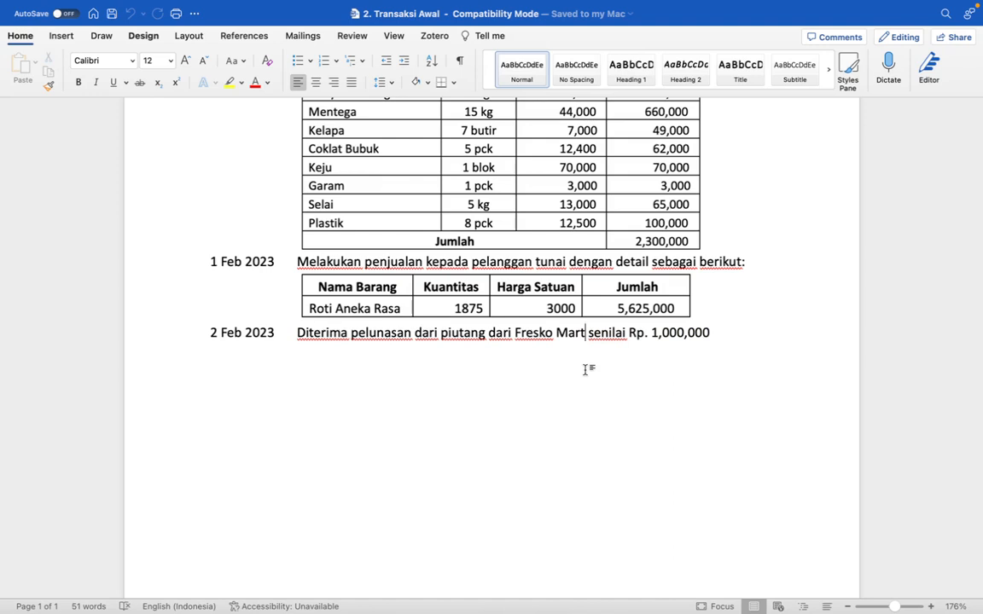
click(728, 332)
key(ctrl+Right)
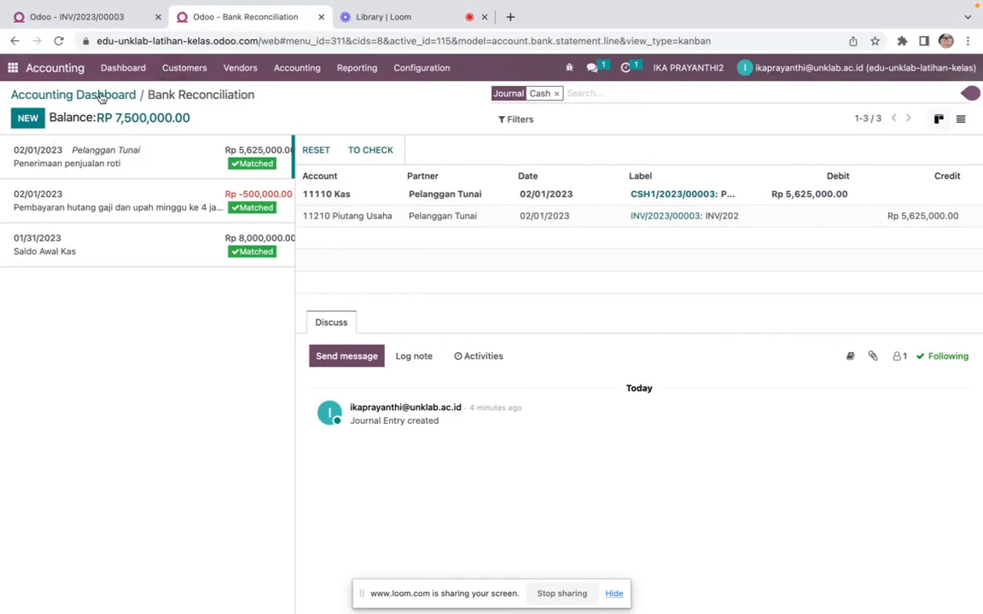
Add a new cash transaction dated 02/02/2023 with an amount of 1,000,000
click(32, 124)
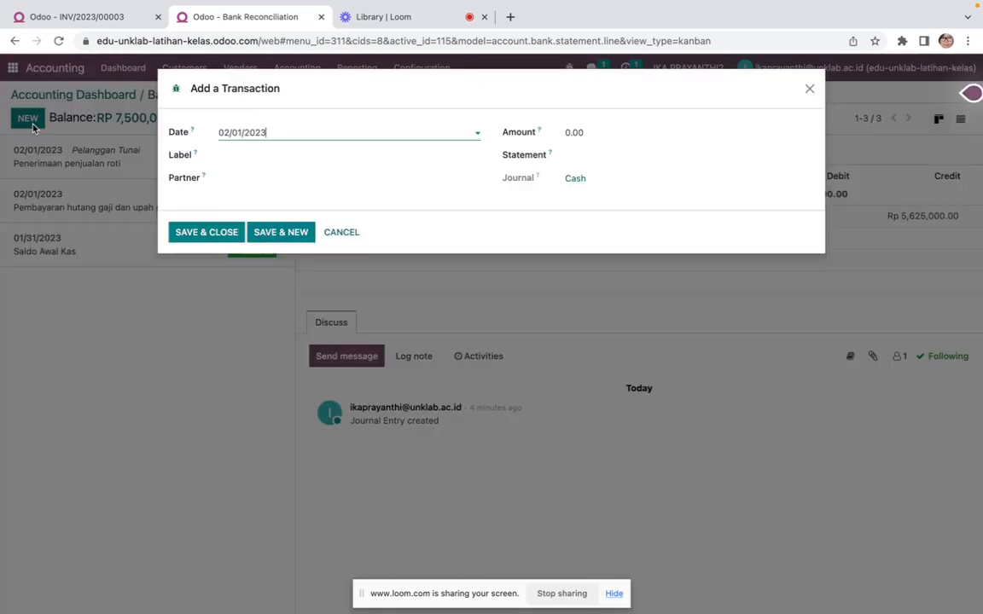
click(275, 135)
click(341, 210)
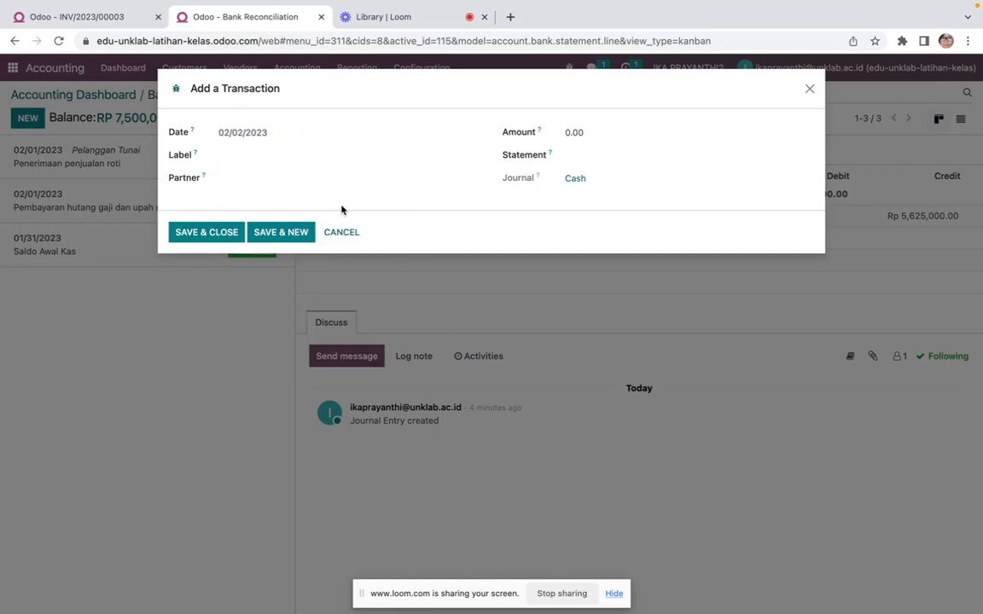
click(597, 133)
text(1,)
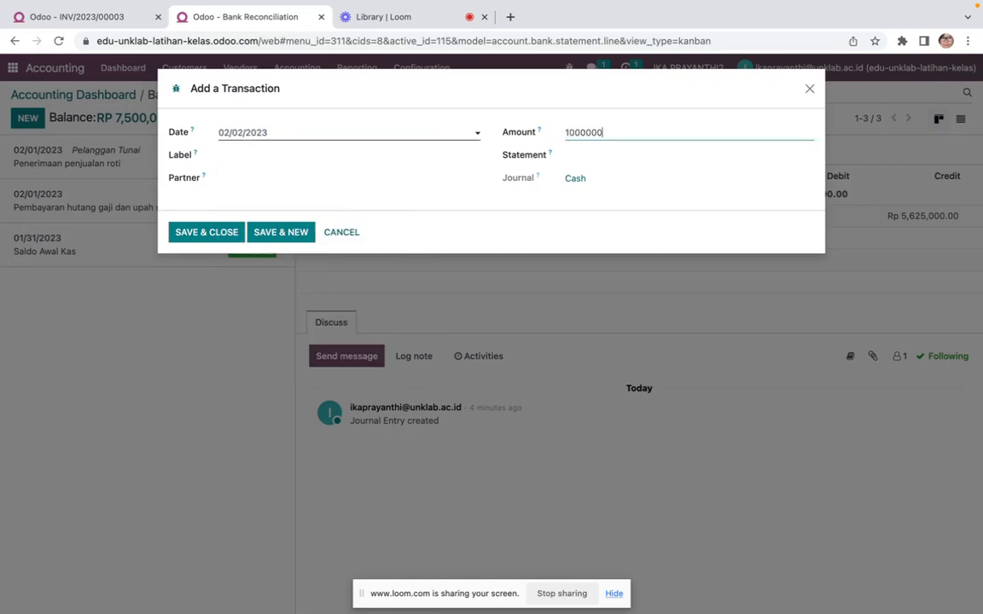
text(000,000)
key(Tab)
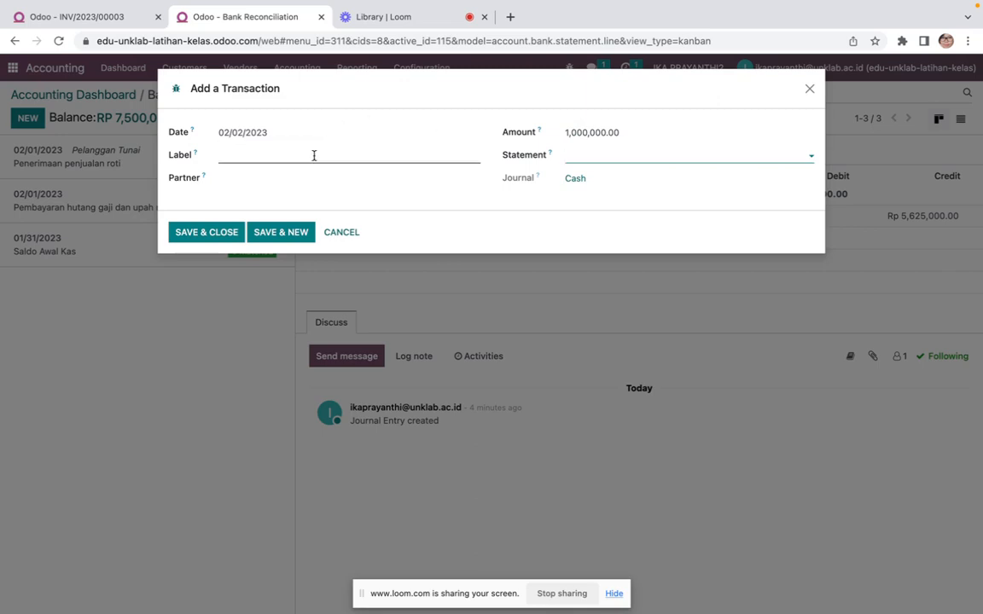
Label the transaction "Pelunasan piutang dari Fresko Mart" and save it
click(314, 155)
text(Peluan)
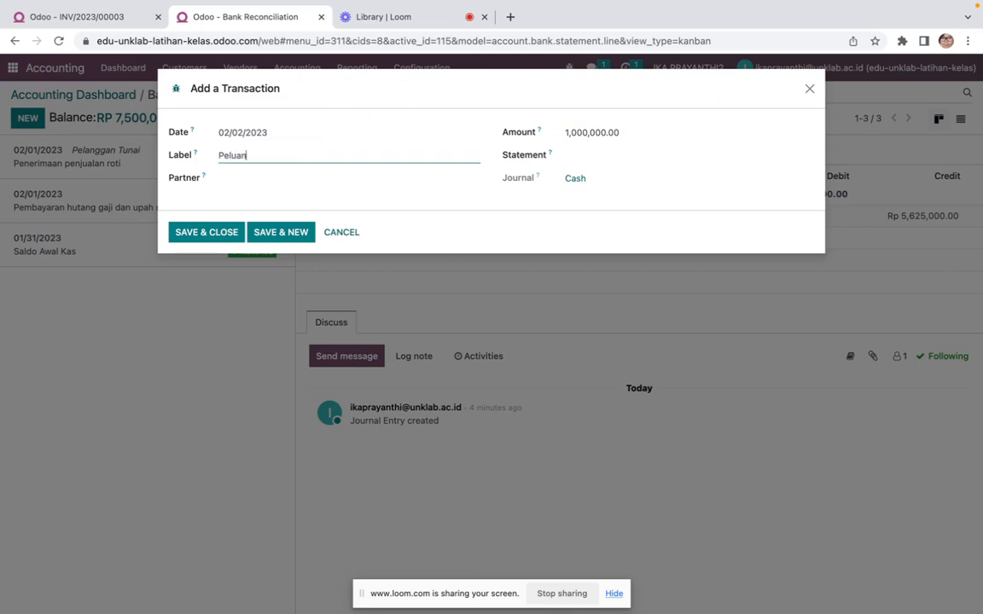
key(BackSpace)
key(BackSpace)
text(nasan piutang dari Fresko Mart)
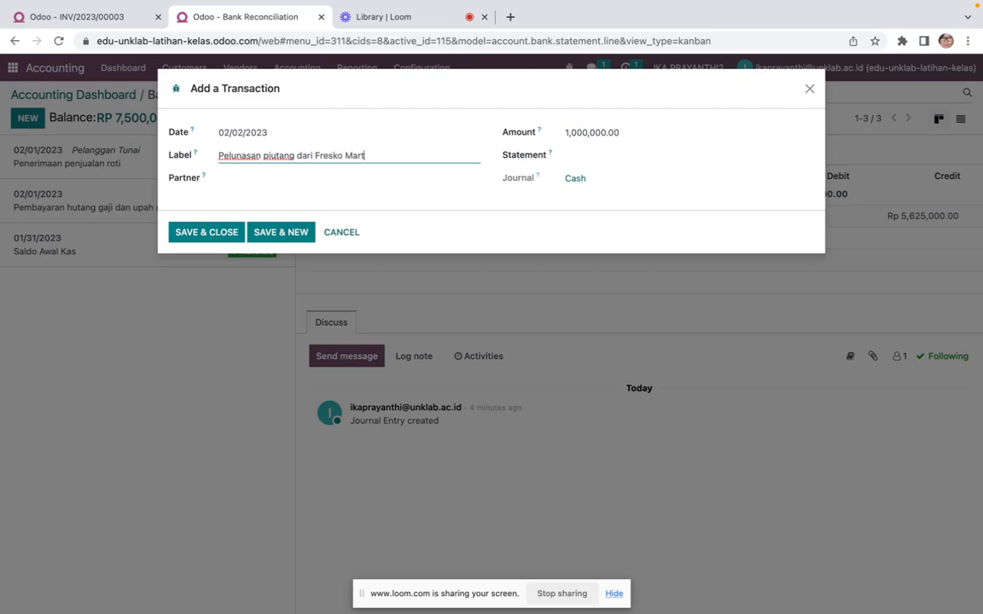
click(209, 232)
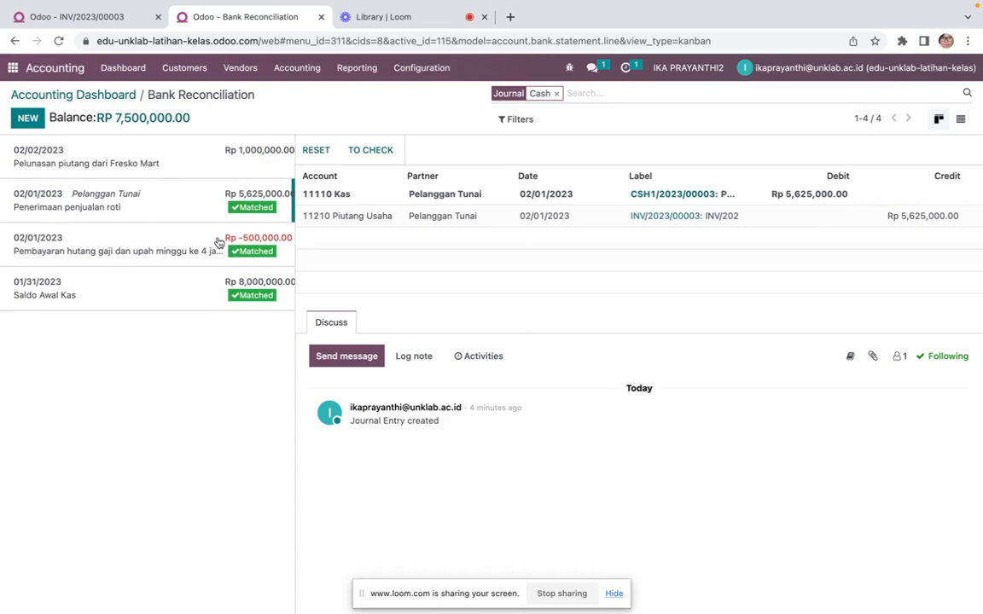
Match the Fresko Mart cash transaction with the invoice INV/2023/00002 entry and validate the reconciliation
click(146, 143)
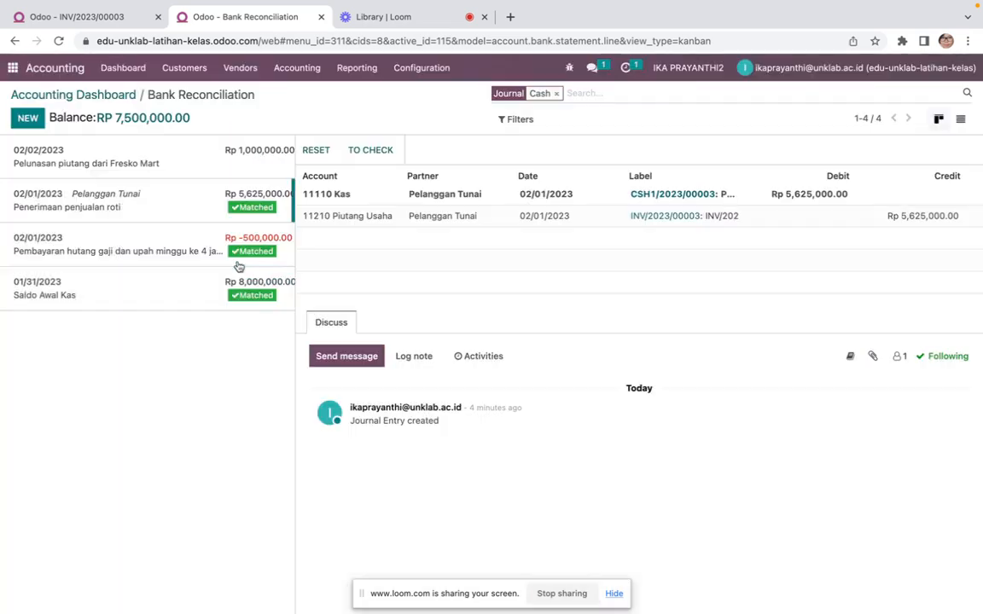
click(232, 261)
click(191, 171)
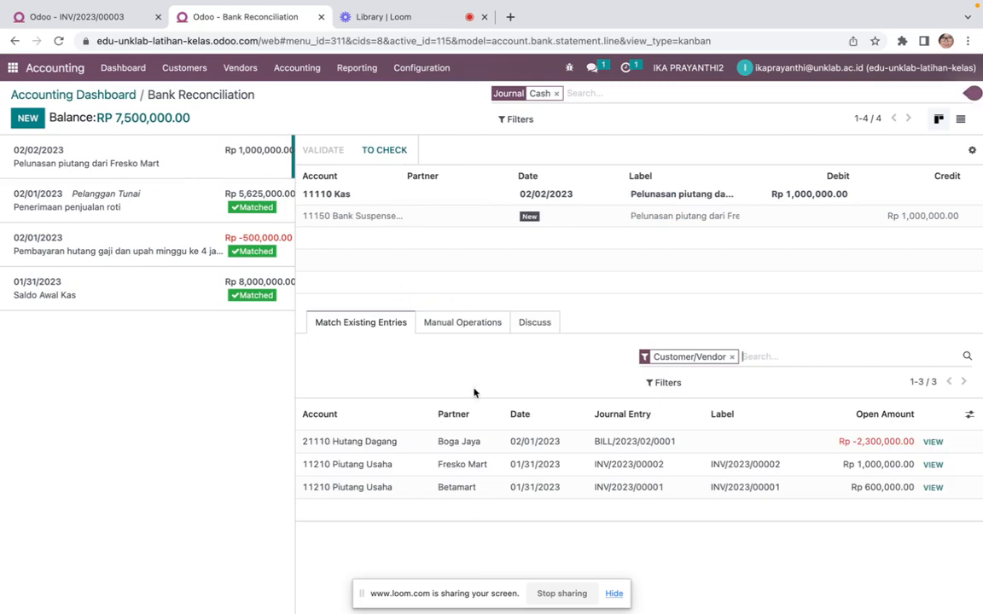
click(529, 466)
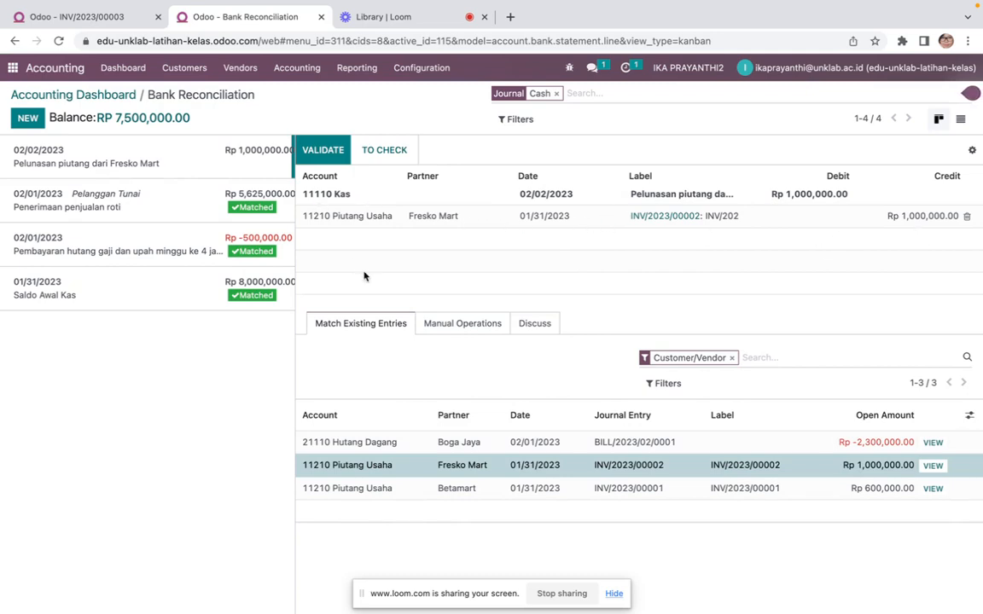
click(323, 151)
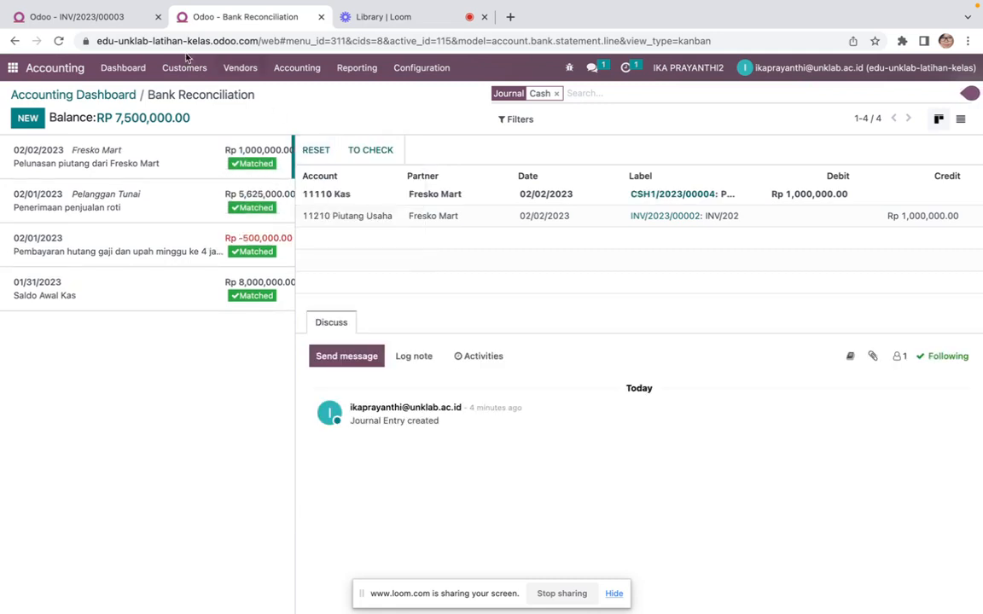
Open the Trial Balance report and review the account balances
click(353, 68)
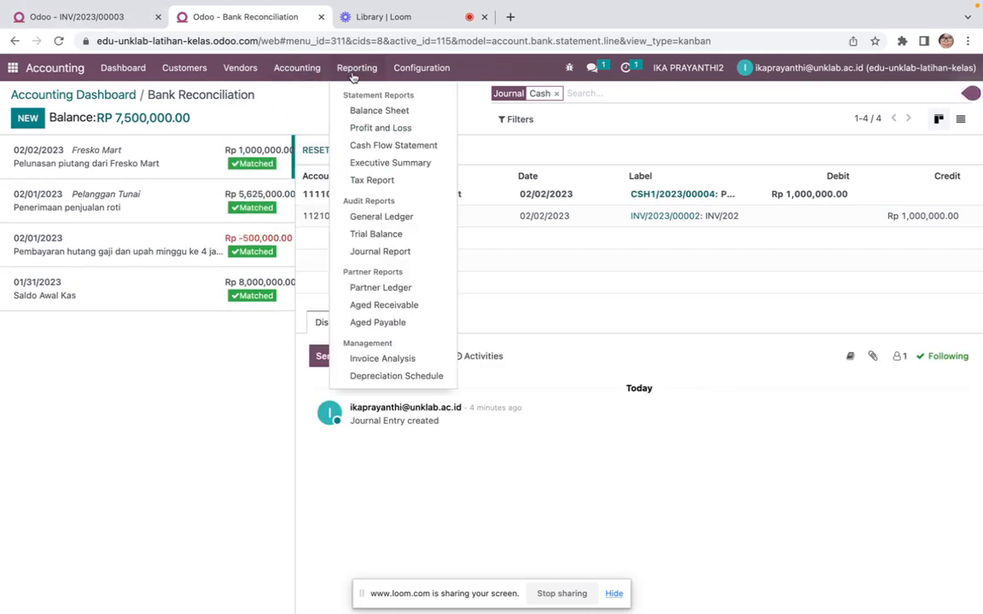
click(376, 235)
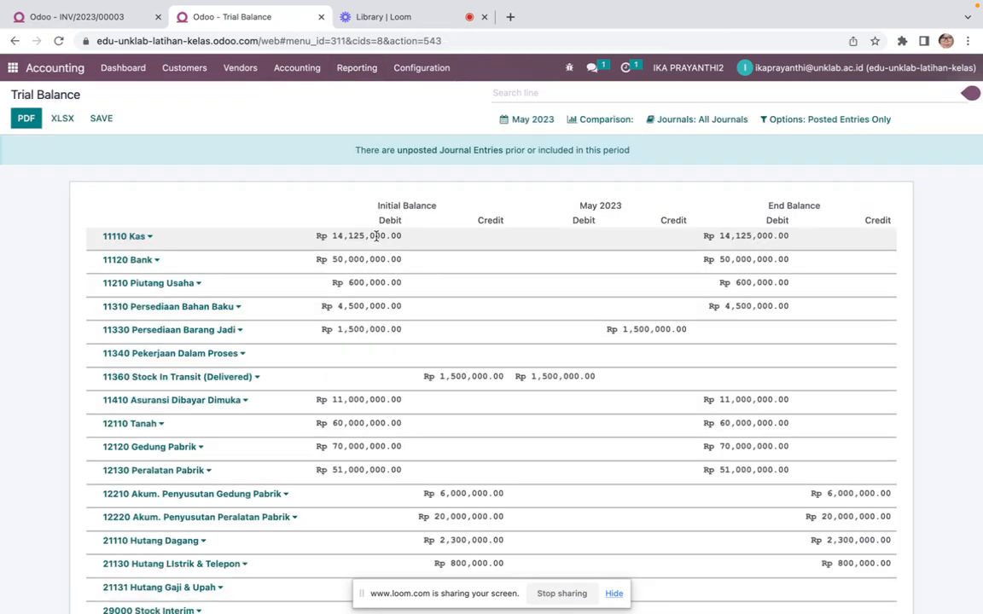
scroll(572, 278, down, 3)
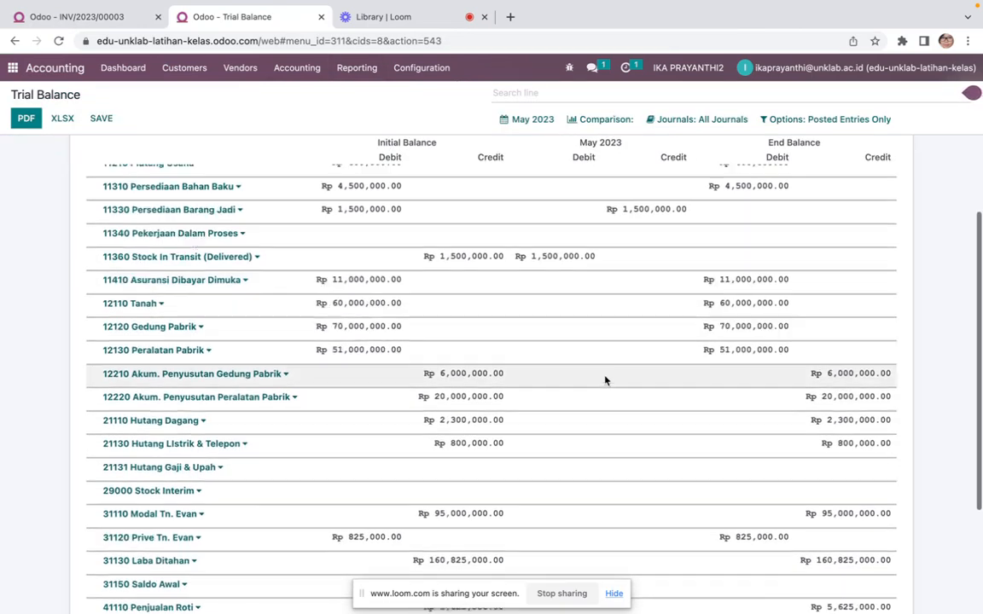
scroll(605, 380, up, 2)
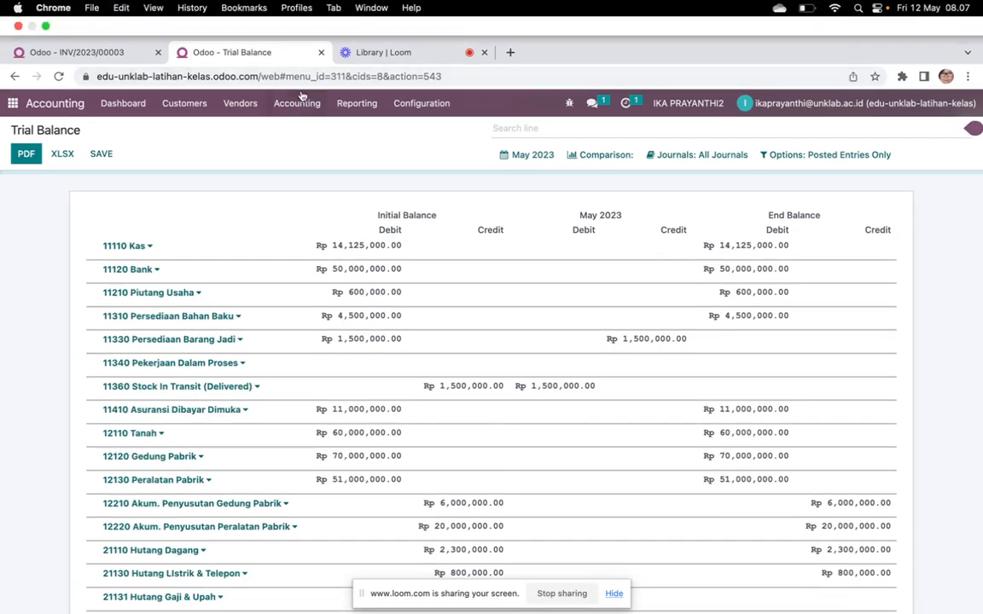
Reset the Roti Aneka Rasa stock journal entry to draft, change its accounting date to 02/02/2023, and post it
click(303, 103)
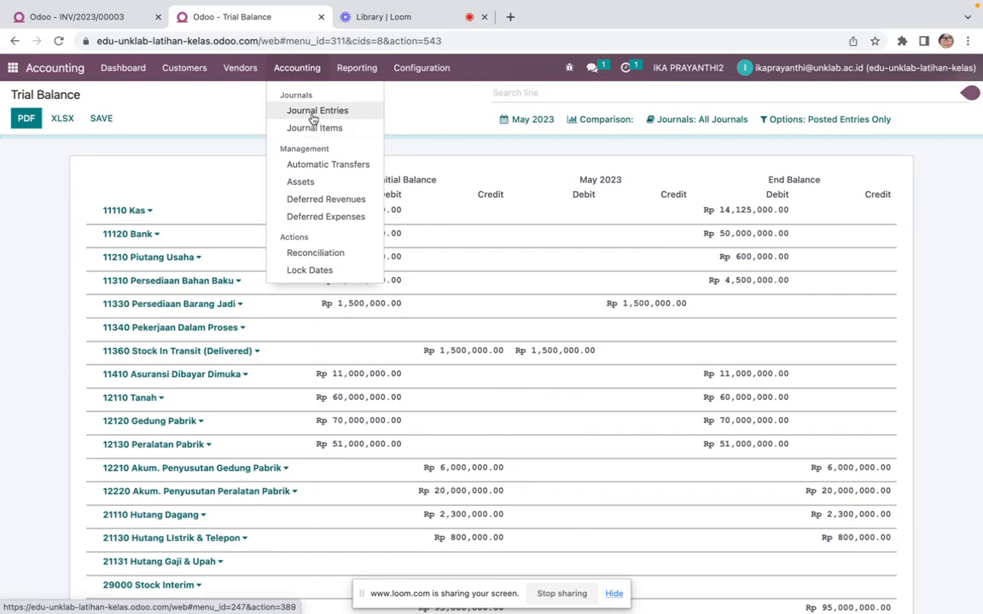
click(314, 114)
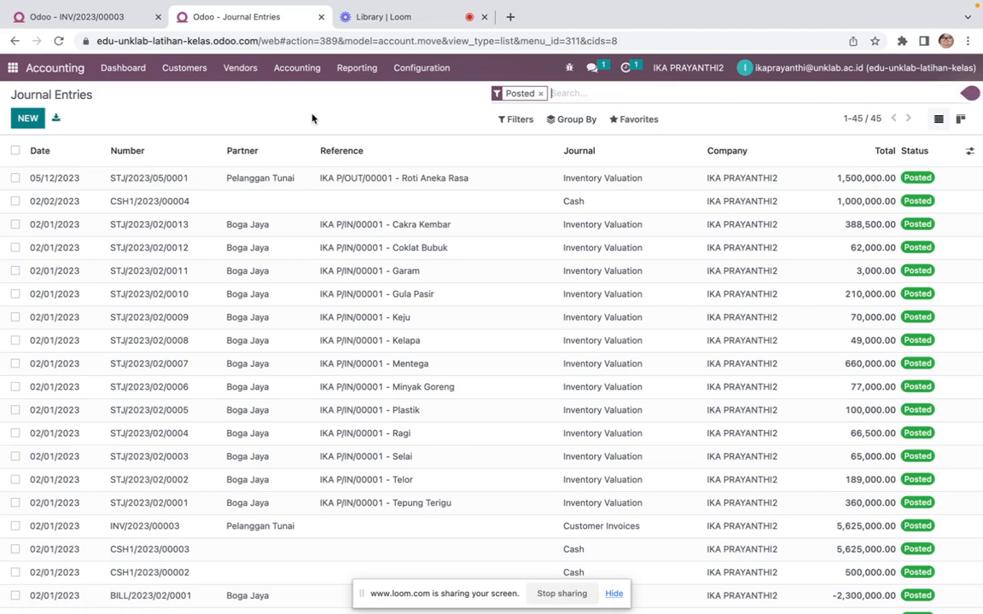
click(215, 181)
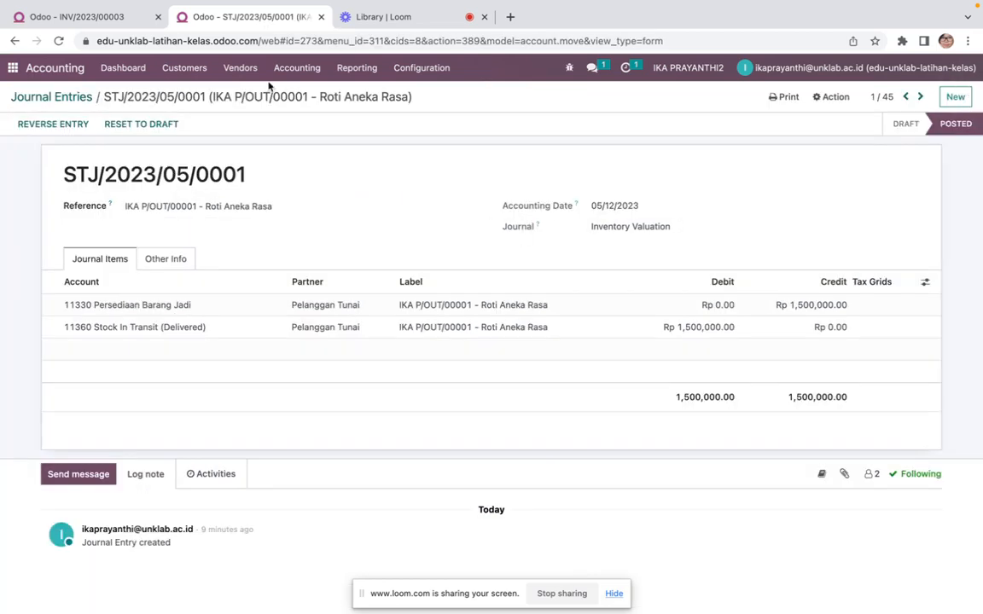
click(173, 132)
click(616, 205)
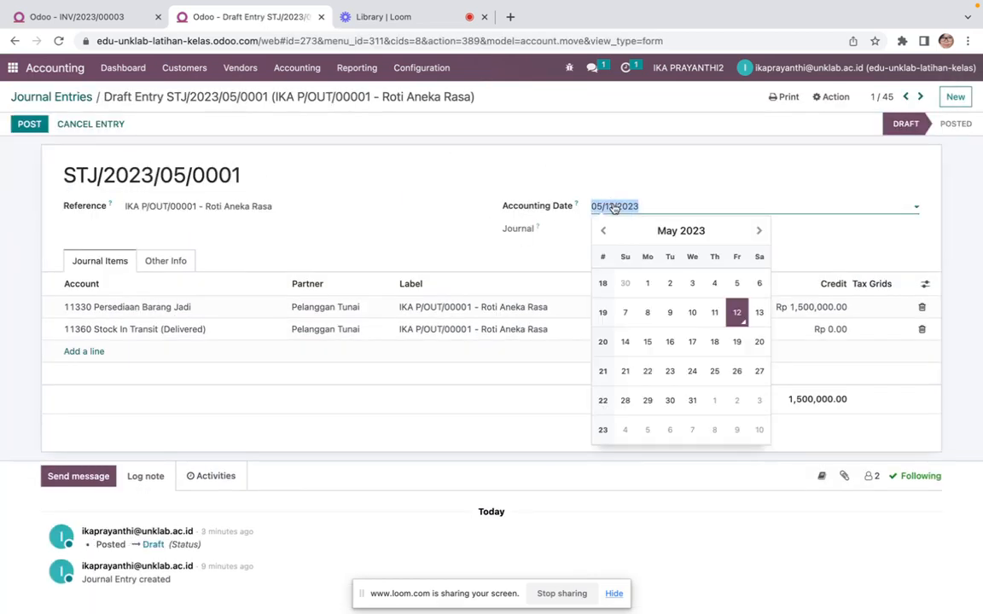
click(611, 232)
click(611, 232)
click(611, 232)
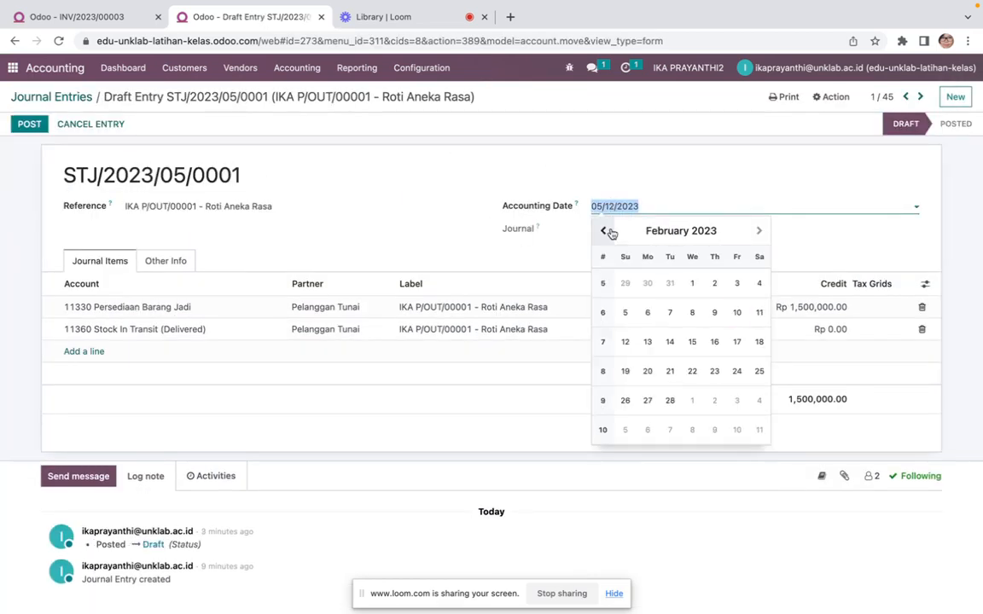
click(714, 284)
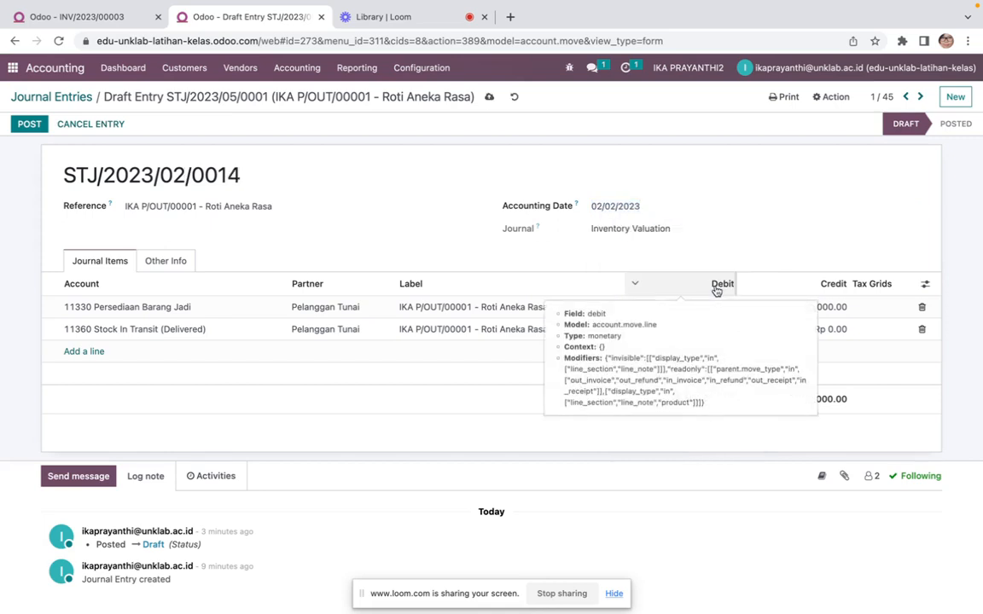
click(31, 127)
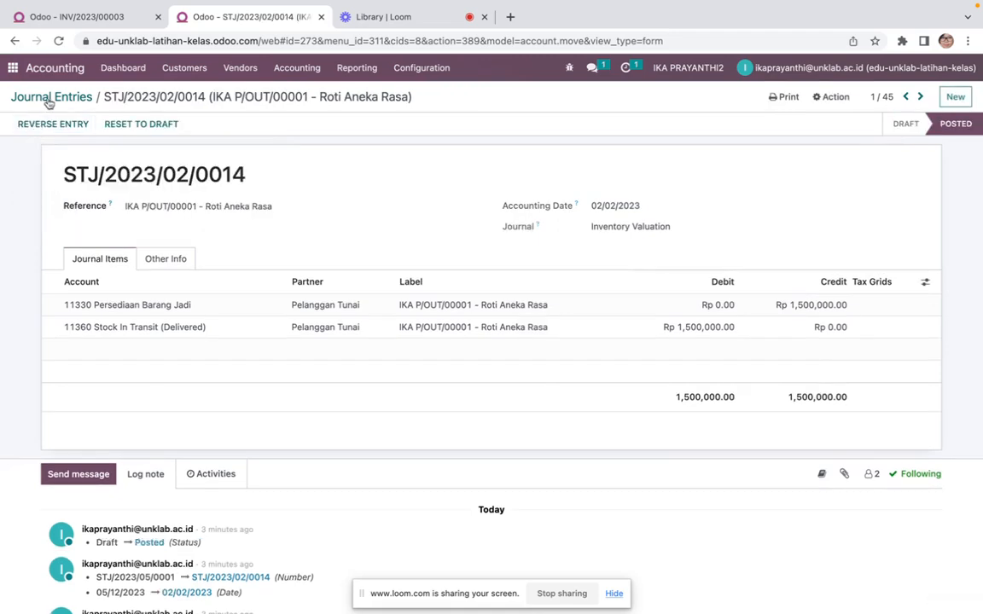
Reopen the Trial Balance report and review the updated account balances
click(49, 100)
click(356, 67)
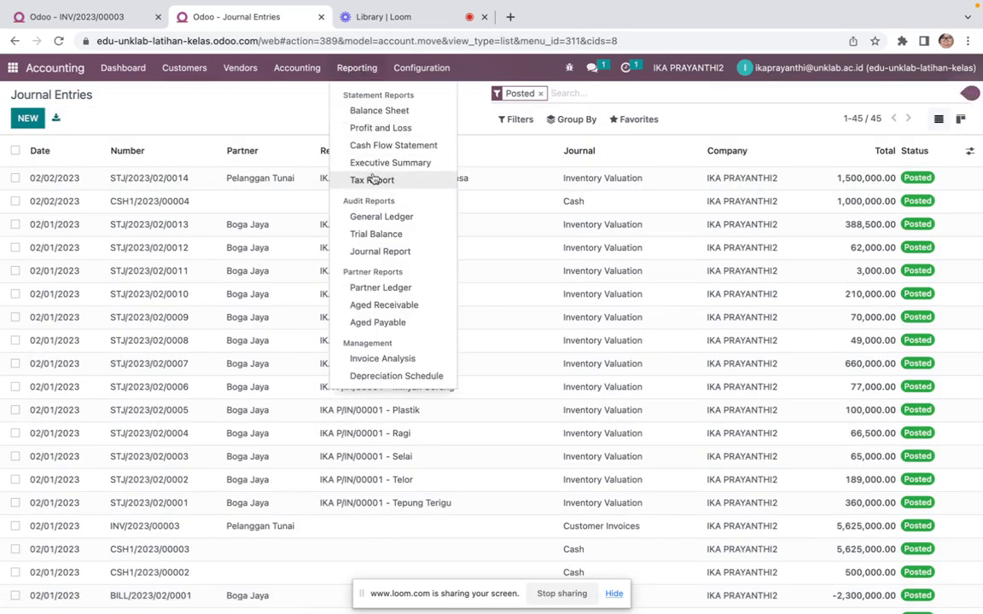
click(377, 234)
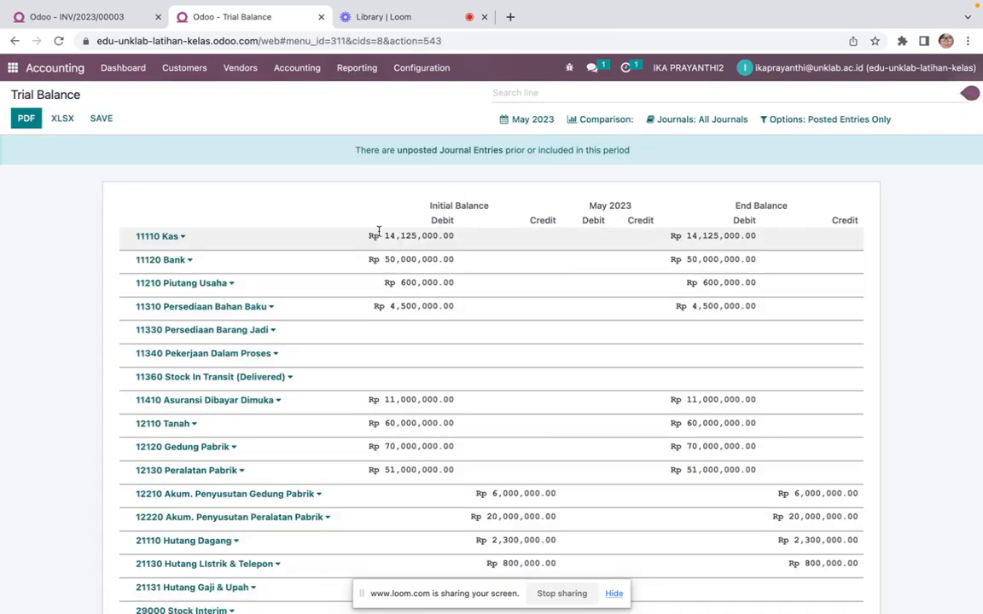
scroll(436, 329, down, 5)
scroll(437, 329, up, 5)
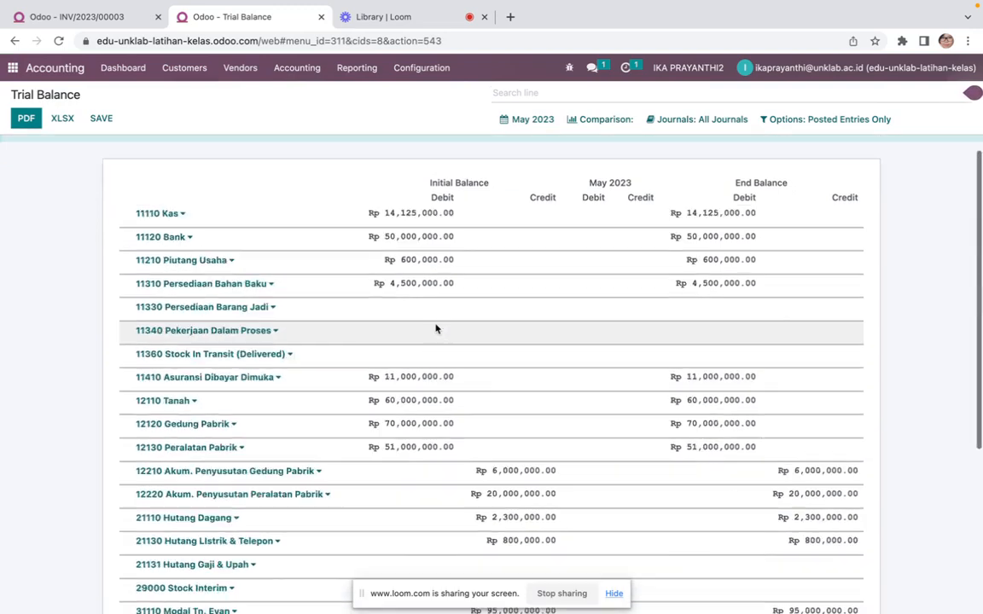
scroll(435, 329, down, 3)
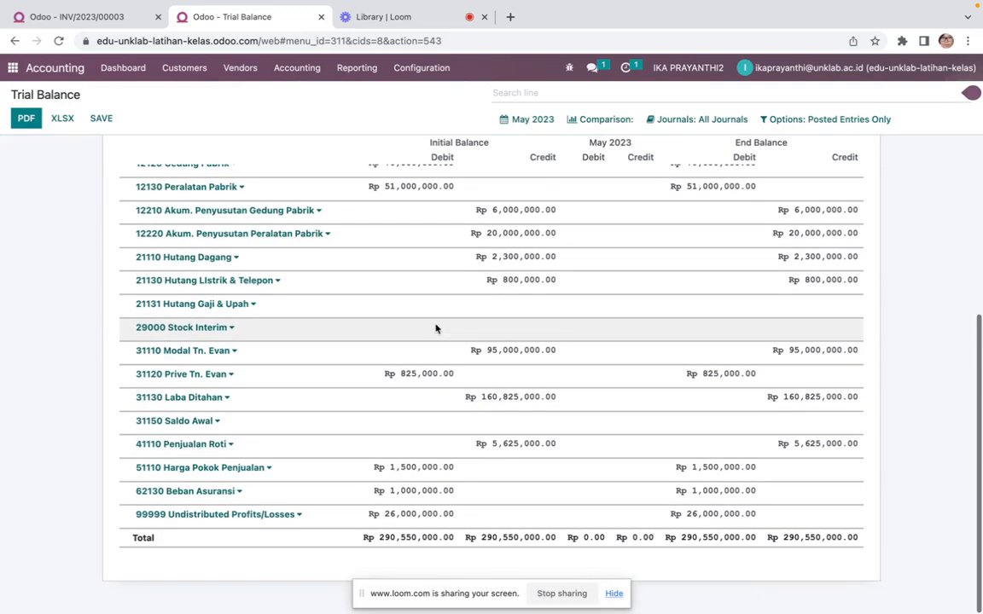
scroll(435, 329, up, 3)
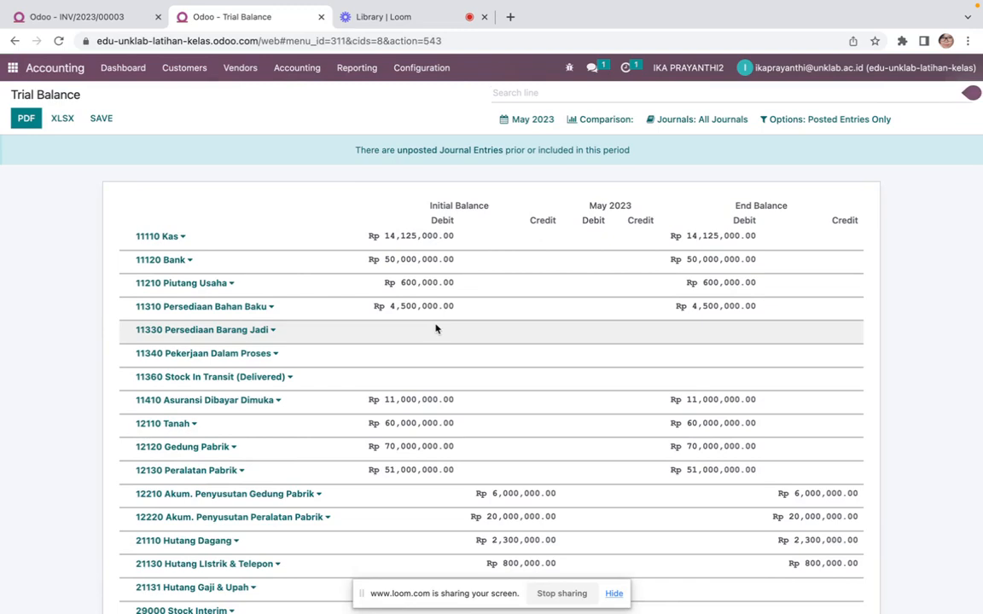
scroll(435, 330, down, 1)
scroll(435, 329, up, 1)
Switch to Microsoft Teams and create a new class assignment titled "Transaksi Awal Penjualan"
key(ctrl+Up)
click(377, 148)
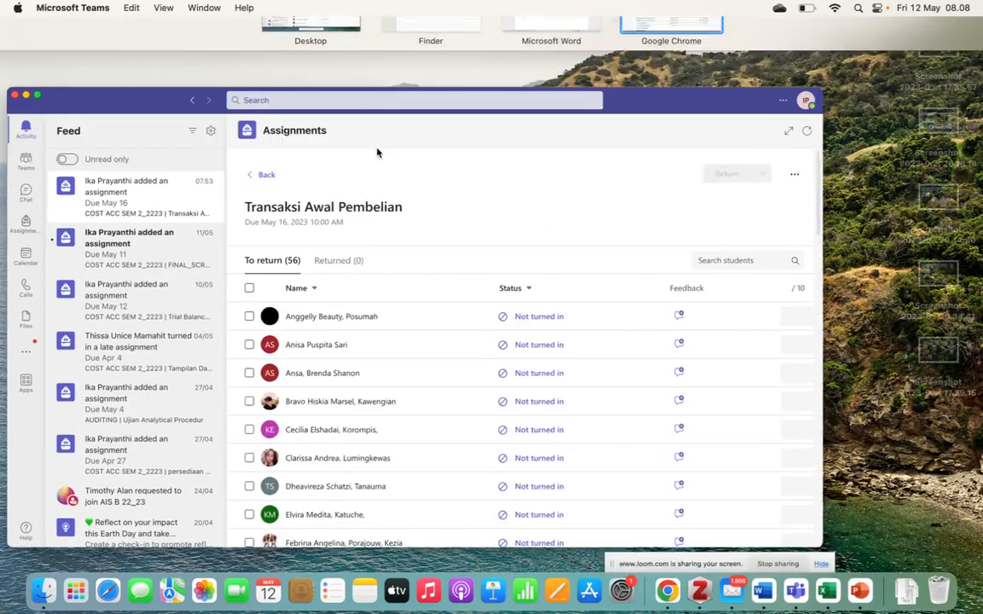
click(23, 107)
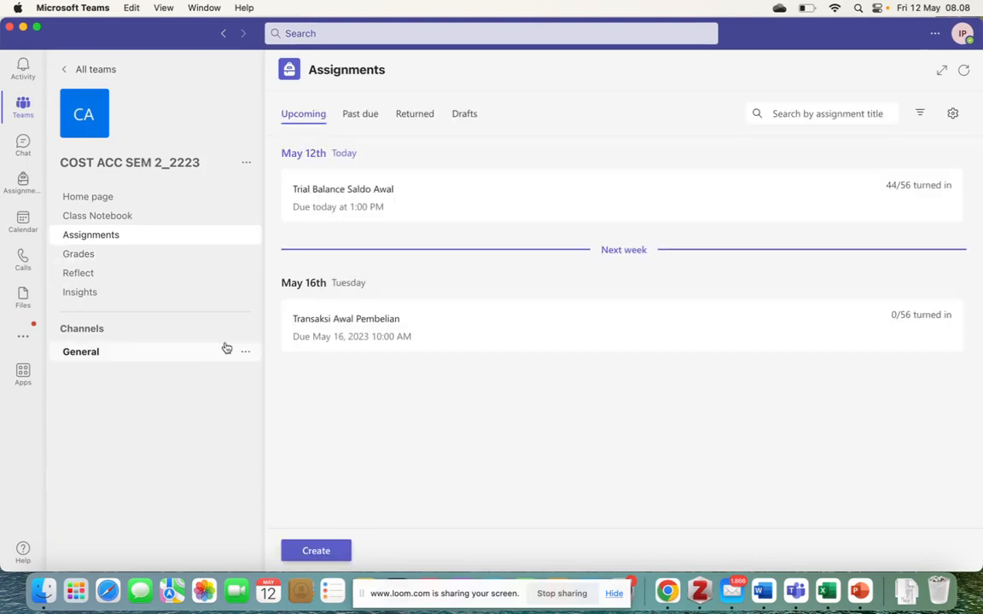
click(341, 560)
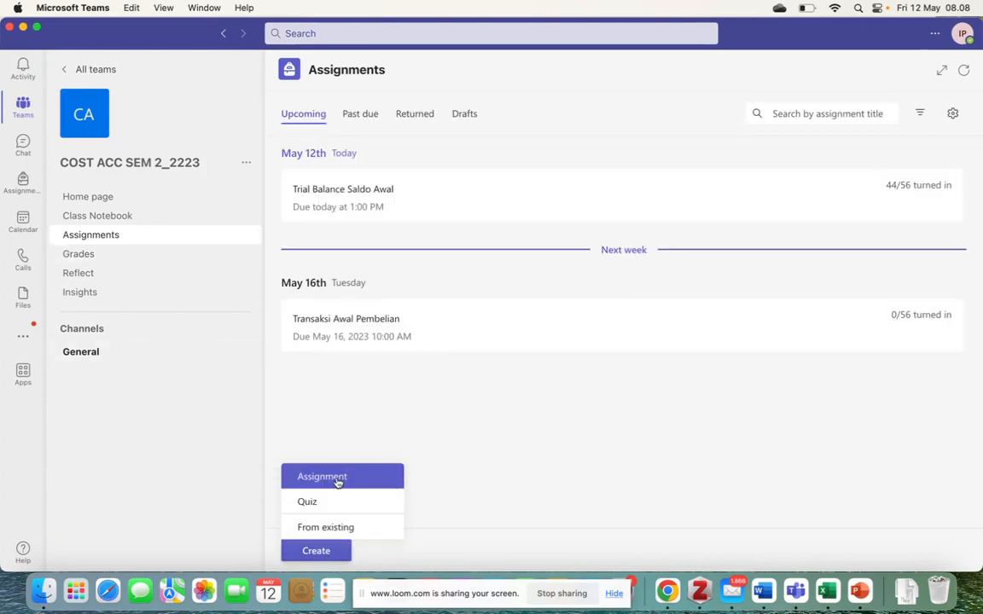
click(336, 478)
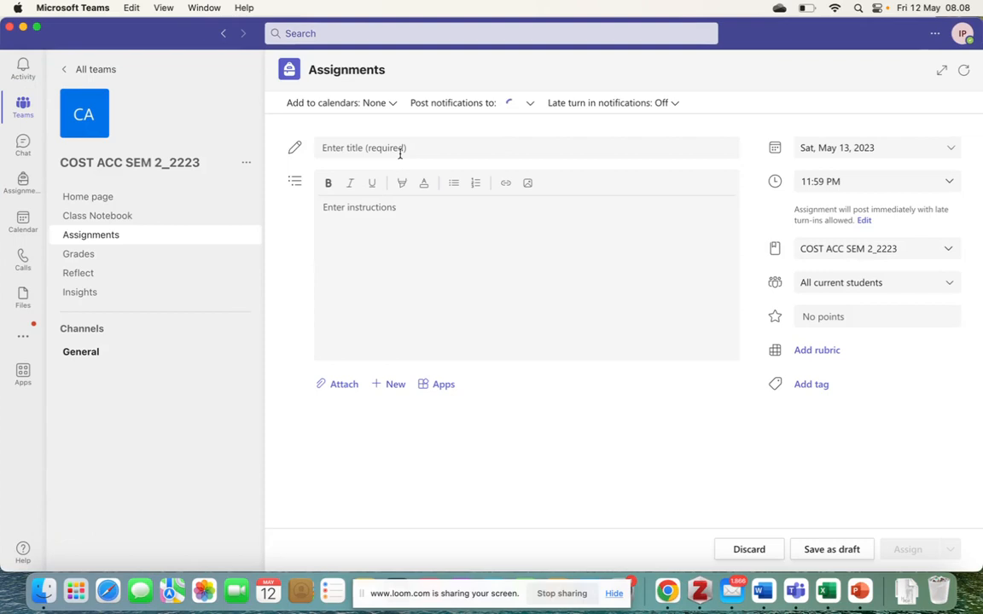
click(412, 148)
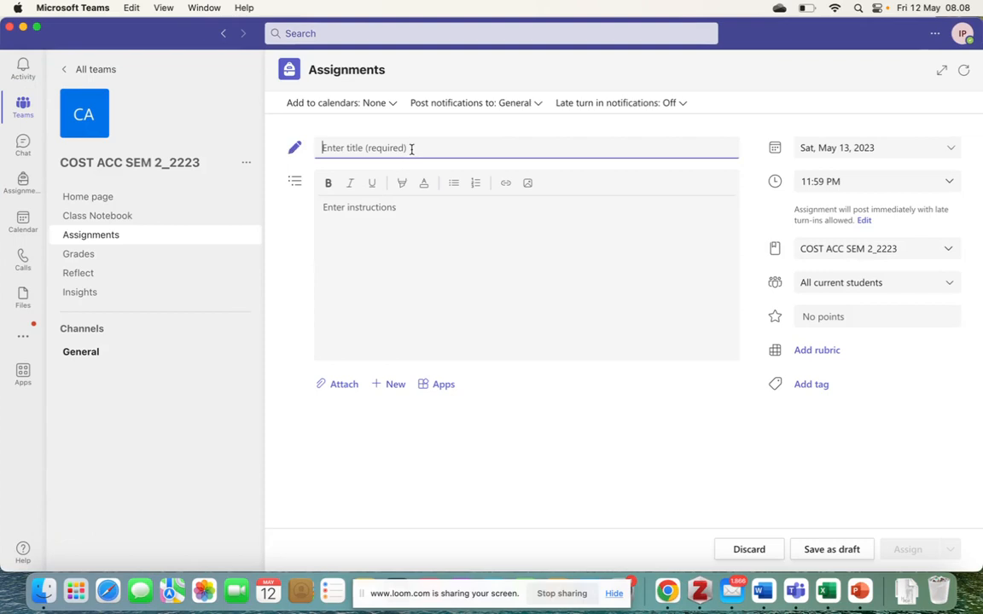
text(T)
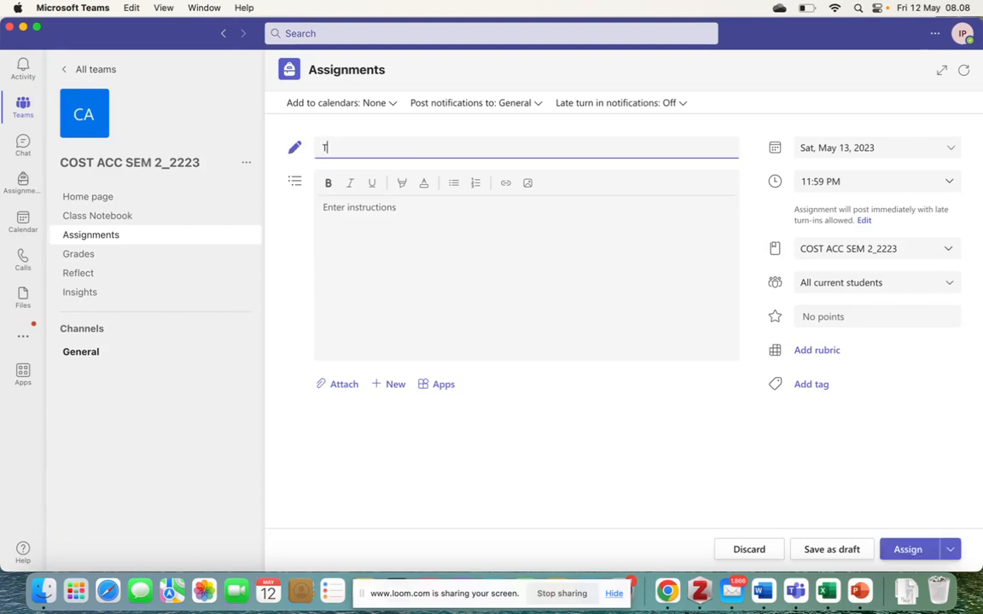
text(ransaksi Awal Penjualan)
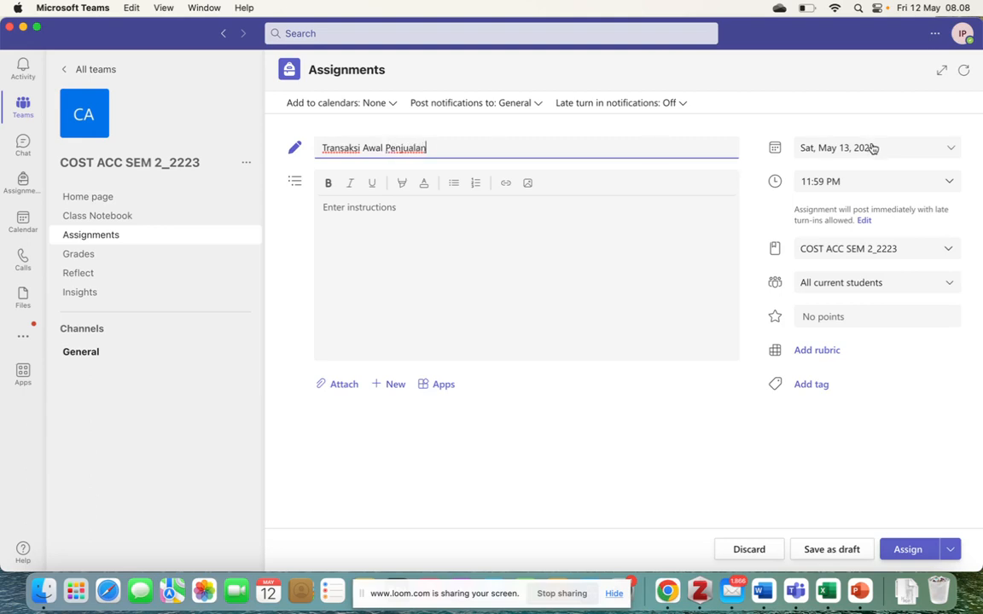
Set the assignment's due date to Tue, May 16, 2023 at 3:00 PM
click(814, 148)
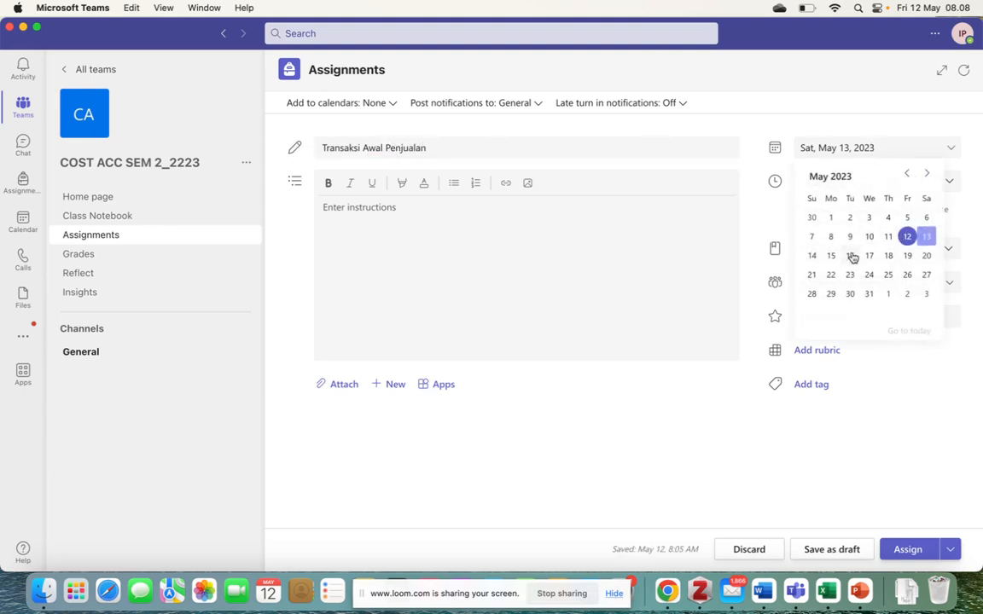
click(850, 255)
click(914, 175)
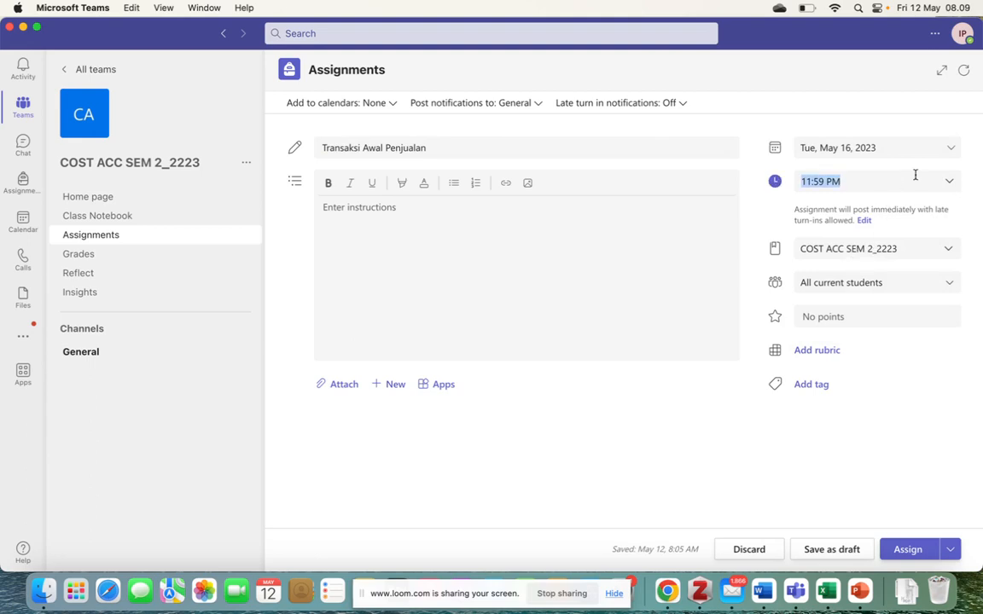
click(950, 183)
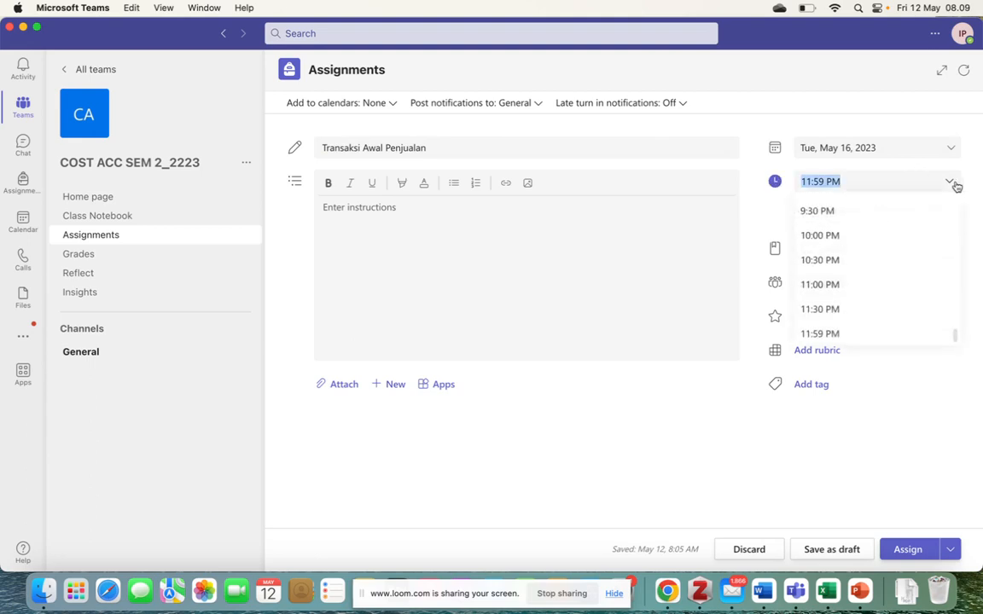
scroll(883, 261, up, 5)
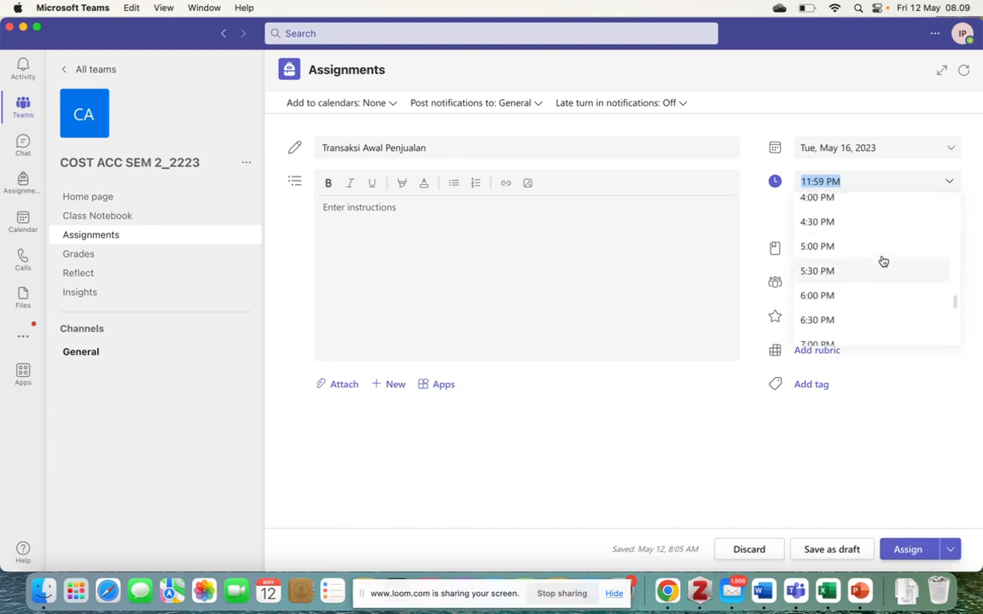
scroll(882, 261, up, 2)
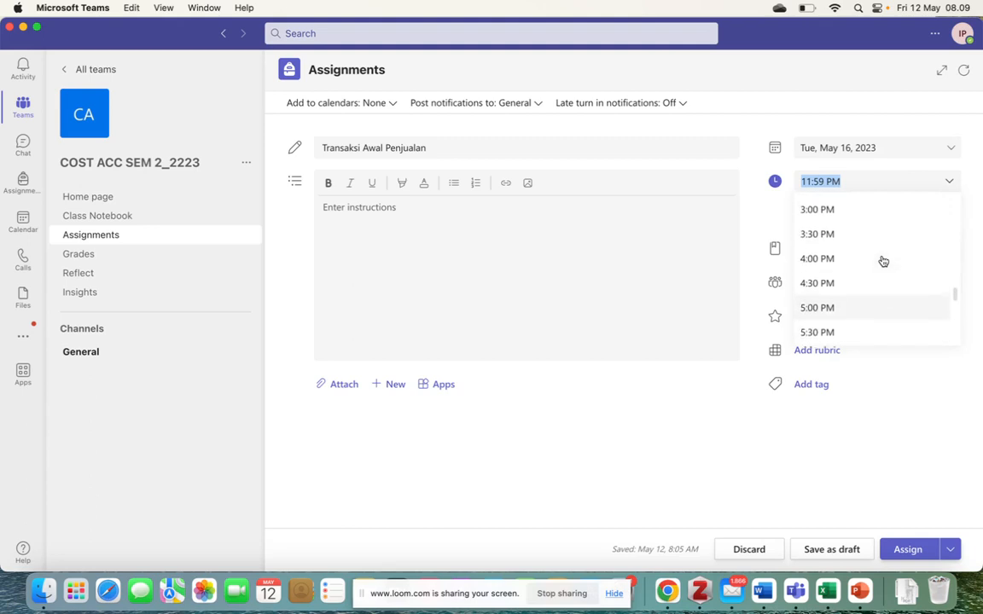
click(848, 214)
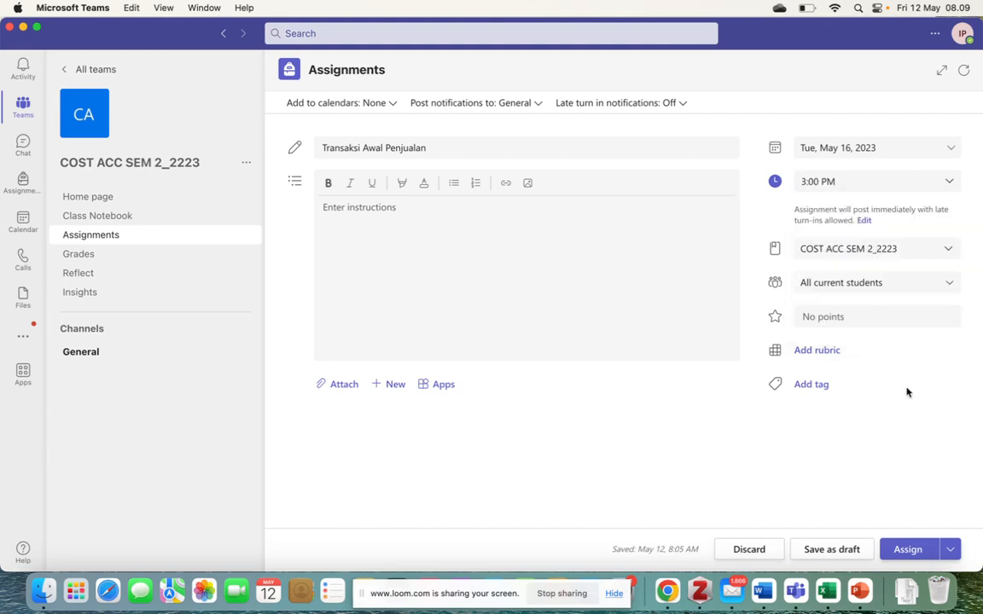
Give the assignment 10 points and assign it to the class
click(865, 314)
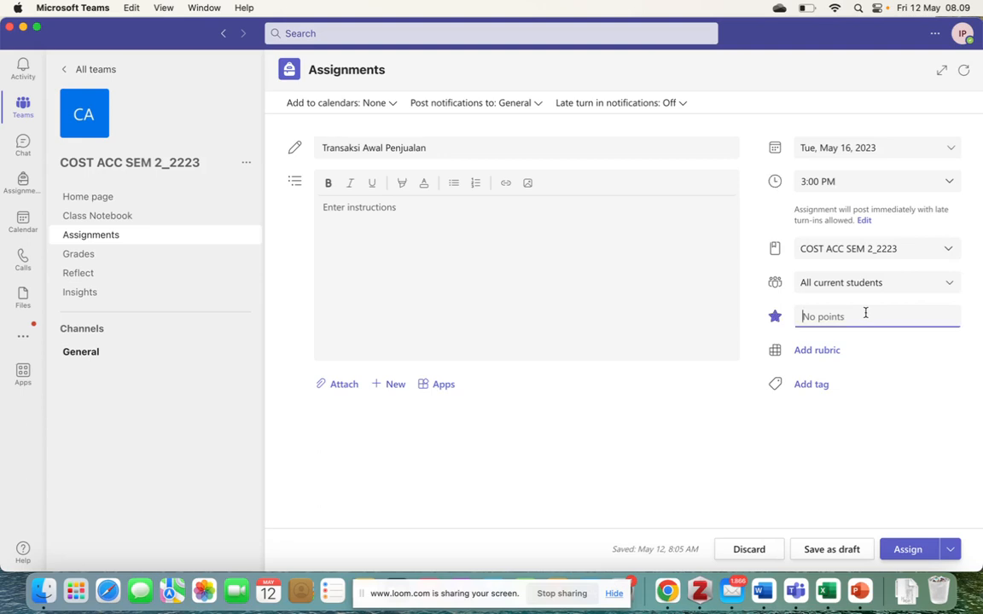
text(10)
click(901, 552)
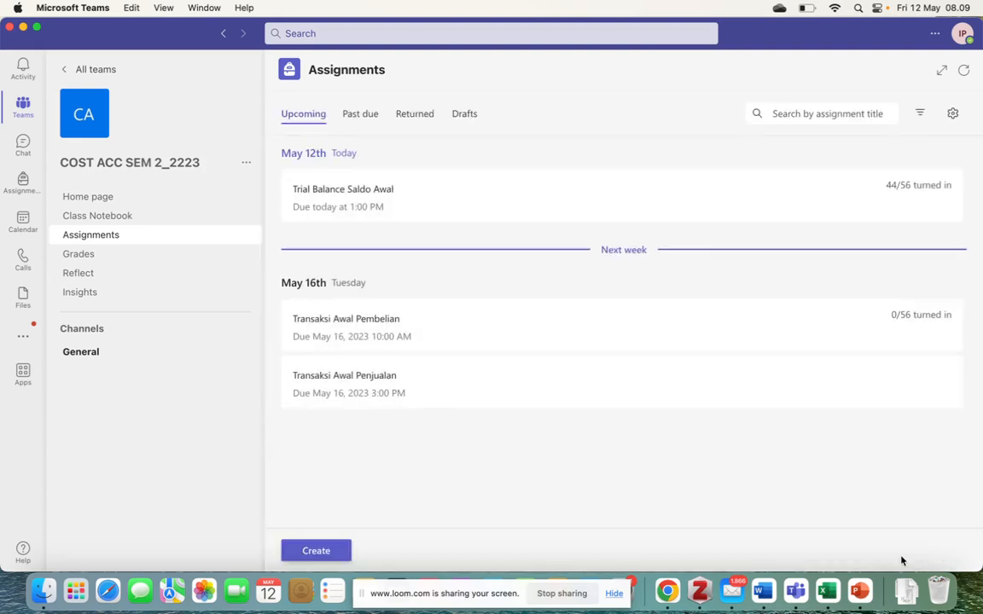
Switch back to the Trial Balance report in the browser
key(ctrl+Up)
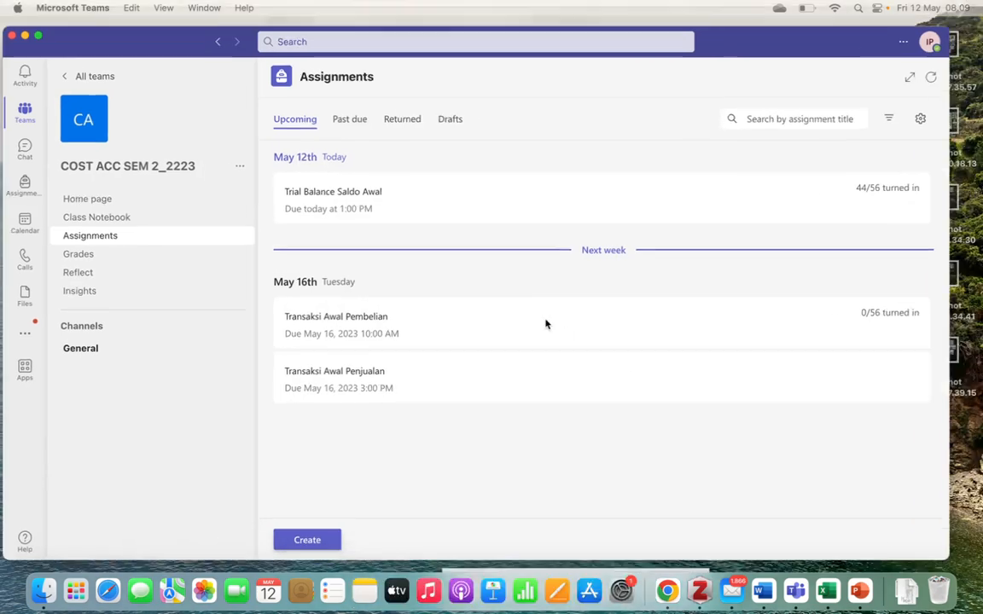
mouse_move(492, 4)
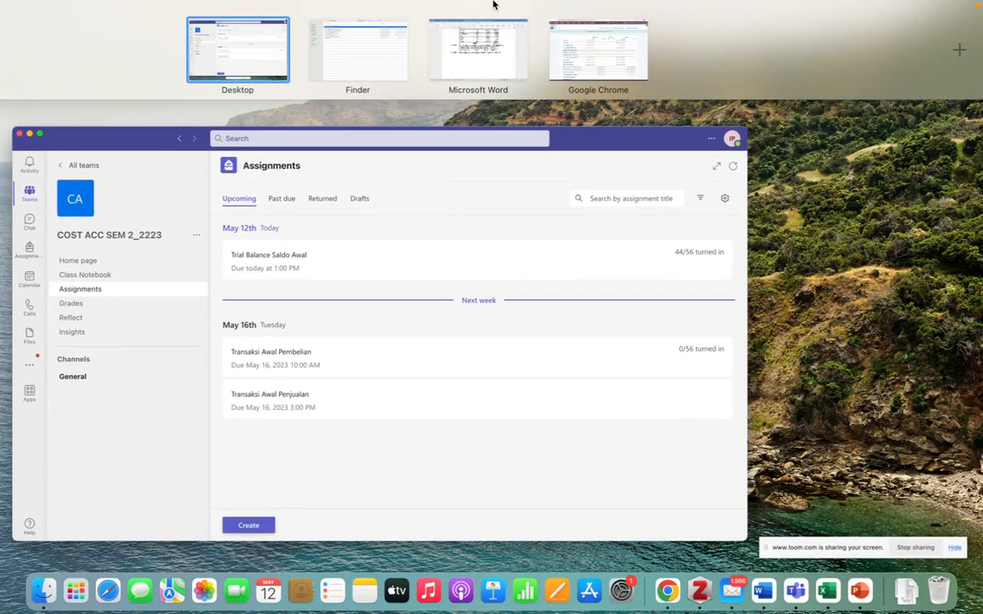
click(556, 30)
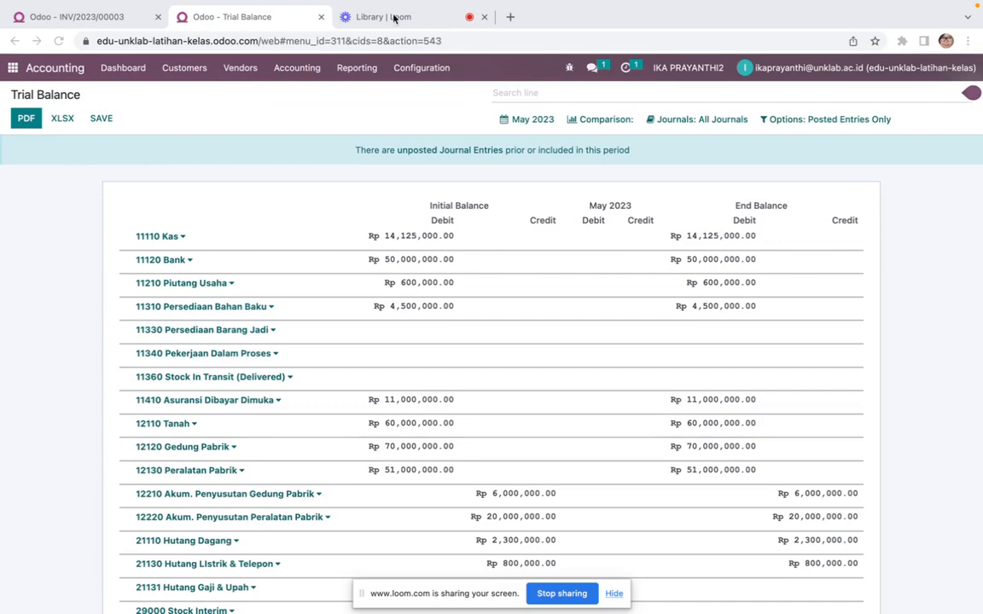